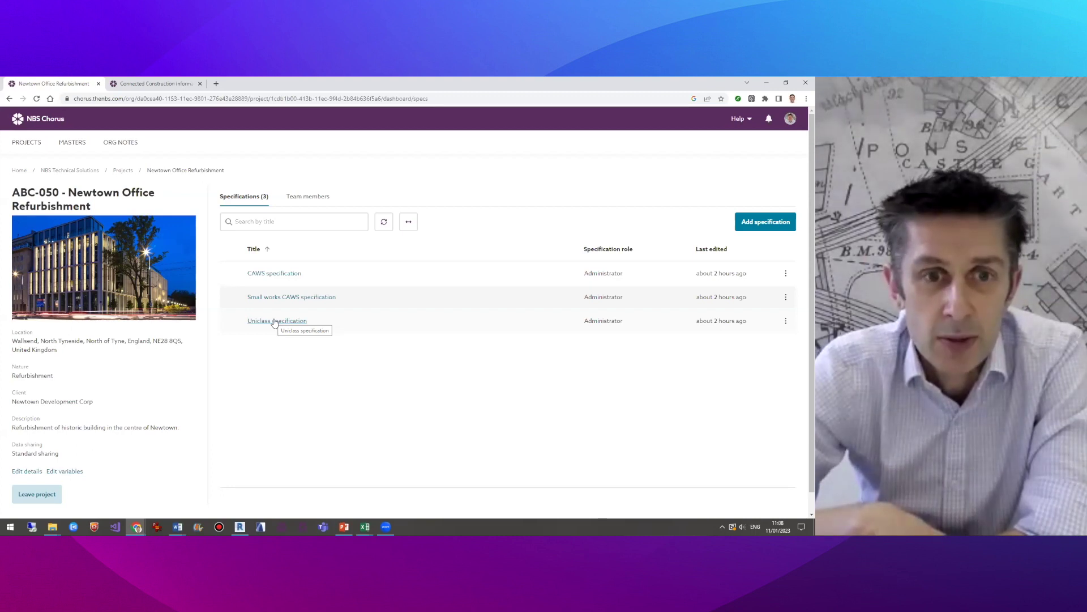
Open the CAWS specification and search the content library for "tiling" sections
{"action": "left_click", "coordinate": [263, 273]}
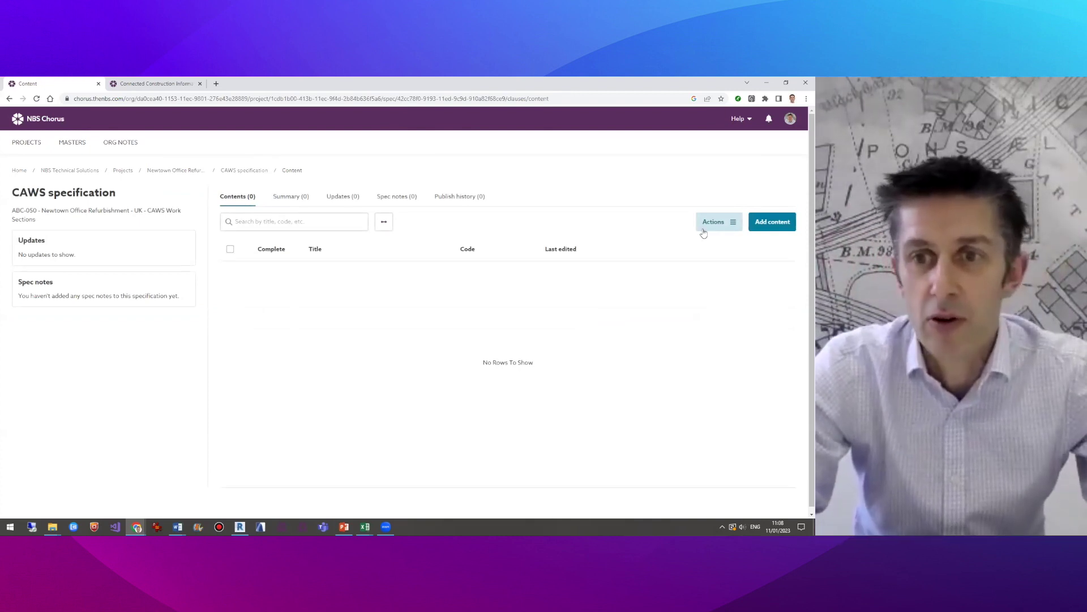
{"action": "left_click", "coordinate": [769, 225]}
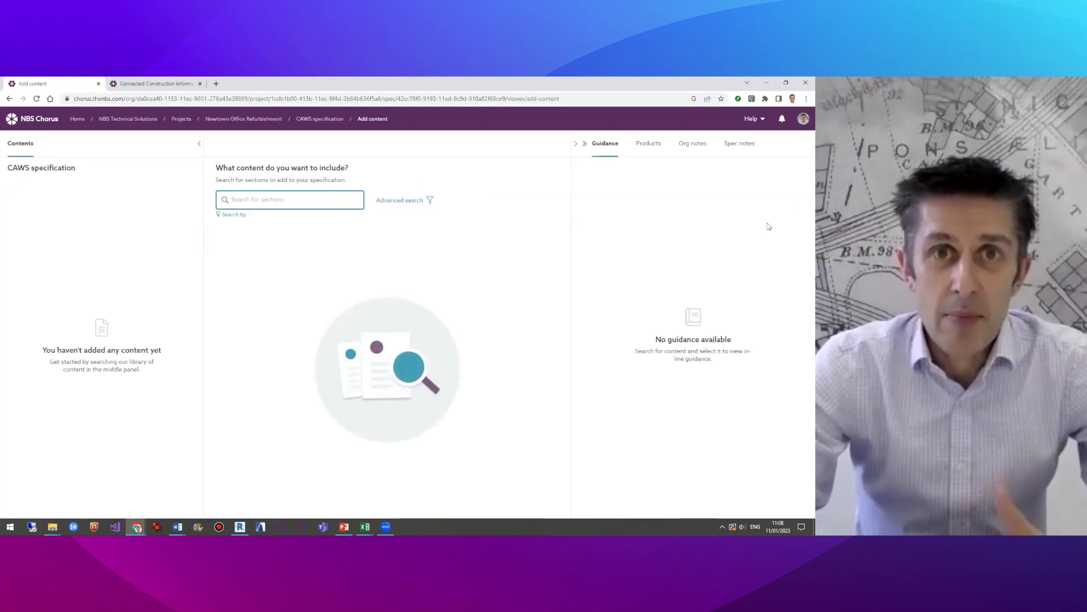
{"action": "type", "text": "t"}
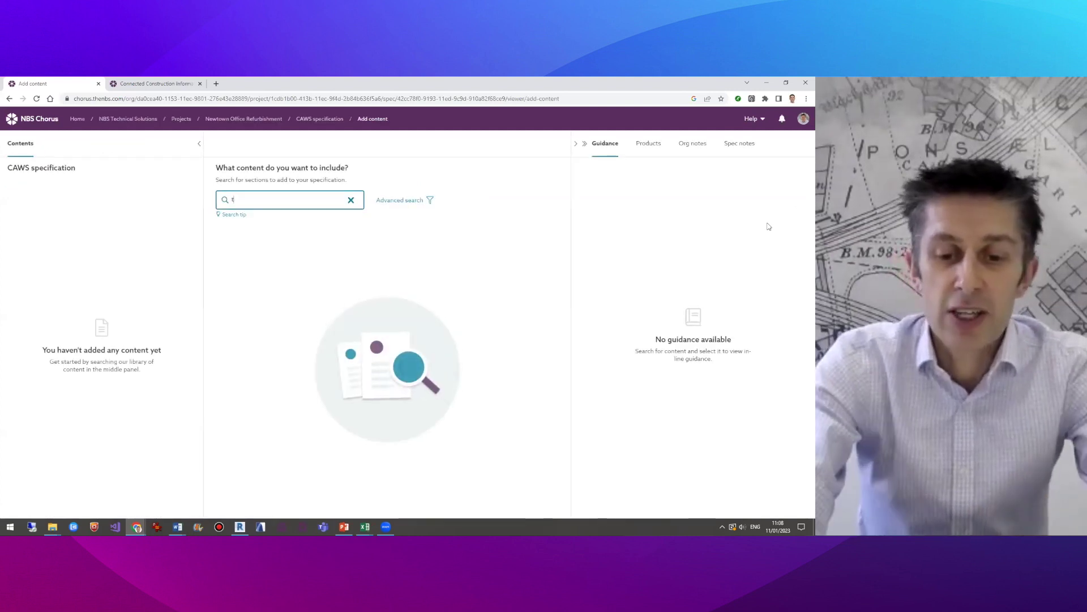
{"action": "type", "text": "iling"}
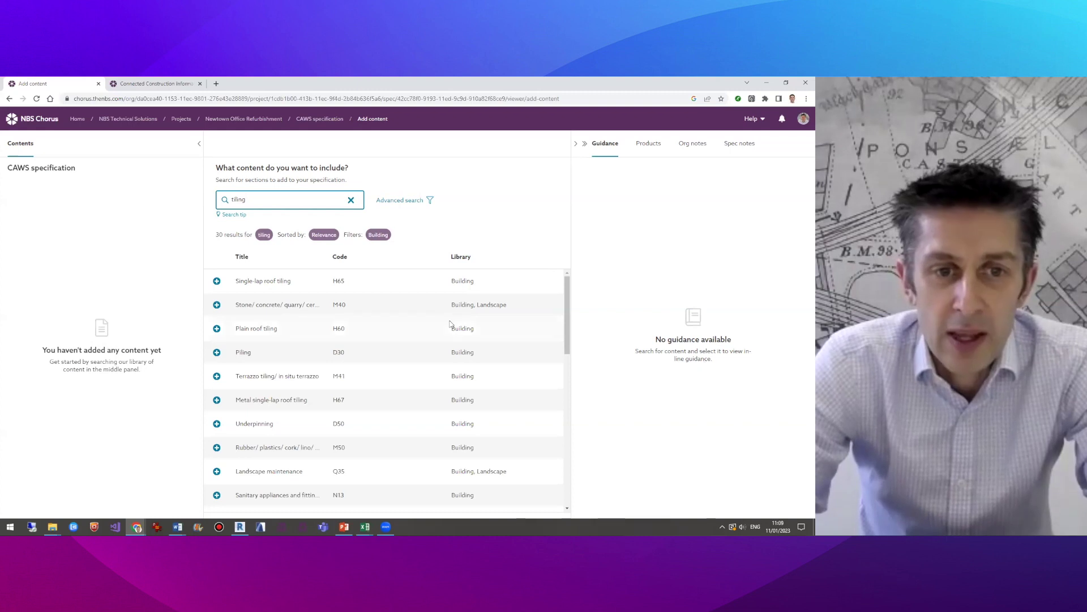
Review the guidance for section M40 Stone/ concrete/ quarry/ ceramic tiling/ mosaic and add the section to the specification
{"action": "left_click", "coordinate": [285, 305]}
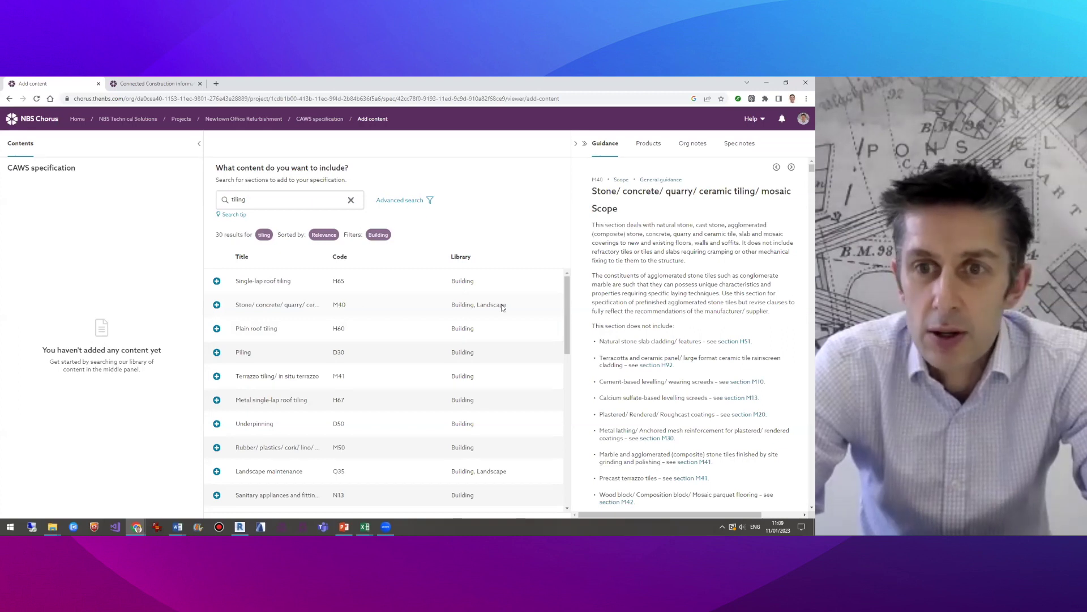
{"action": "scroll", "coordinate": [648, 367], "scroll_direction": "down", "scroll_amount": 10}
{"action": "scroll", "coordinate": [648, 367], "scroll_direction": "down", "scroll_amount": 5}
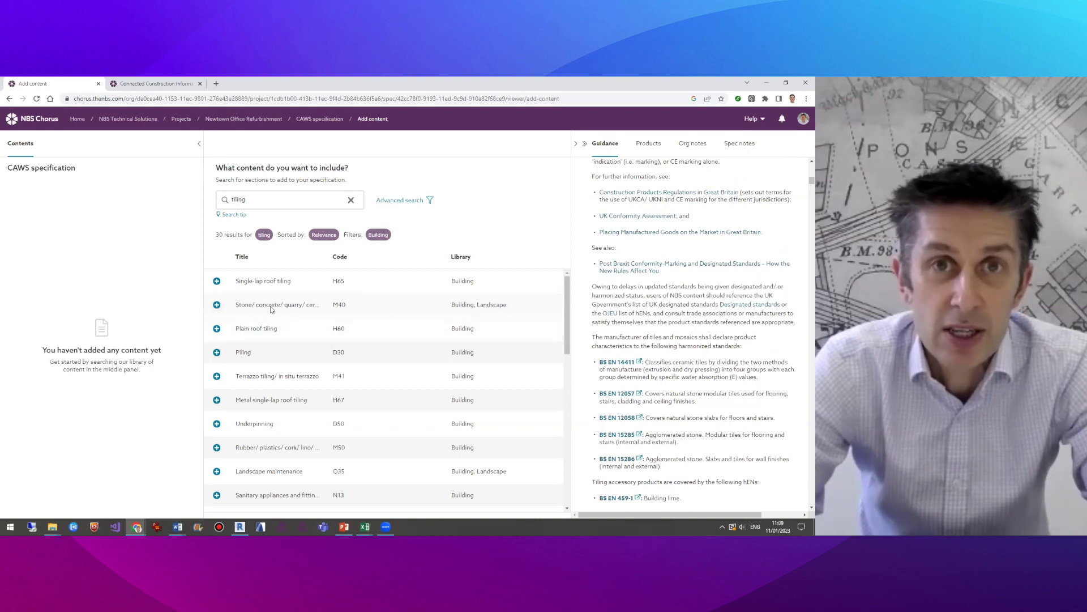
{"action": "left_click", "coordinate": [217, 306]}
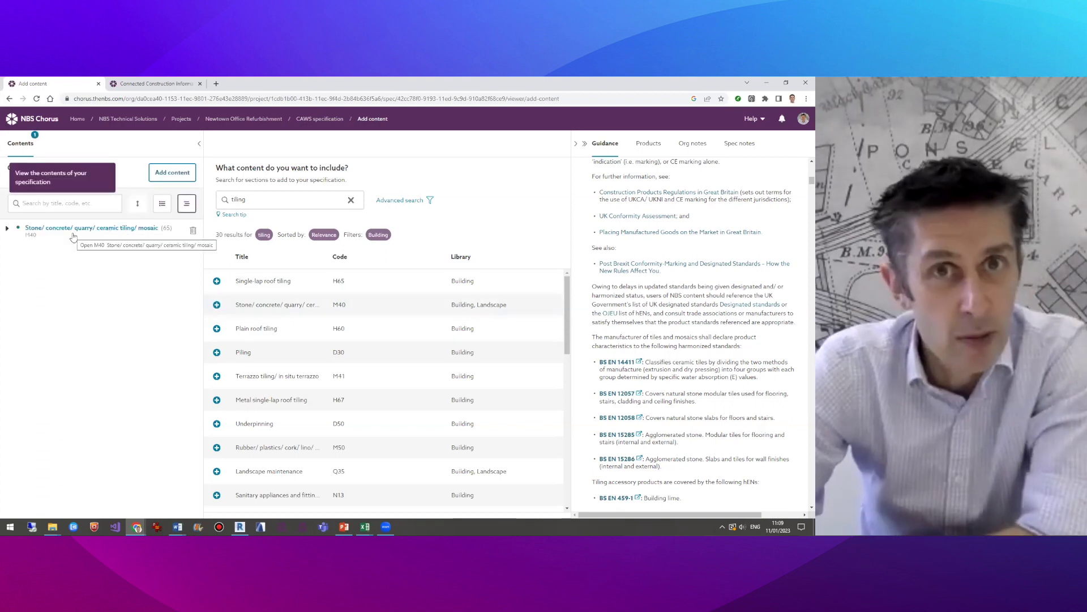
Open section M40 and examine its Preparation clauses for existing concrete/ screeds and existing plaster
{"action": "left_click", "coordinate": [7, 230]}
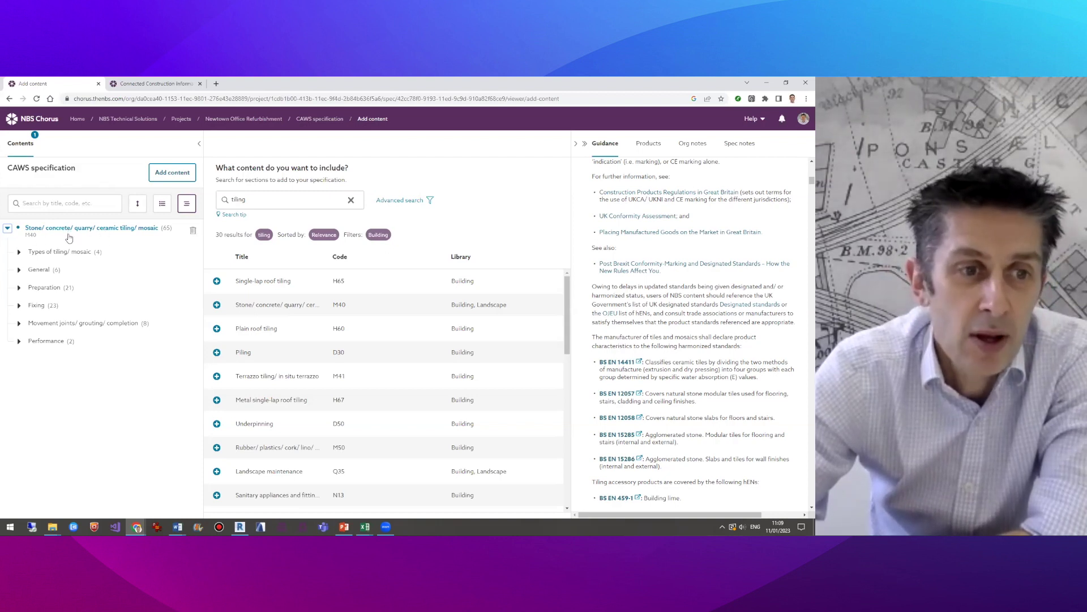
{"action": "left_click", "coordinate": [19, 288]}
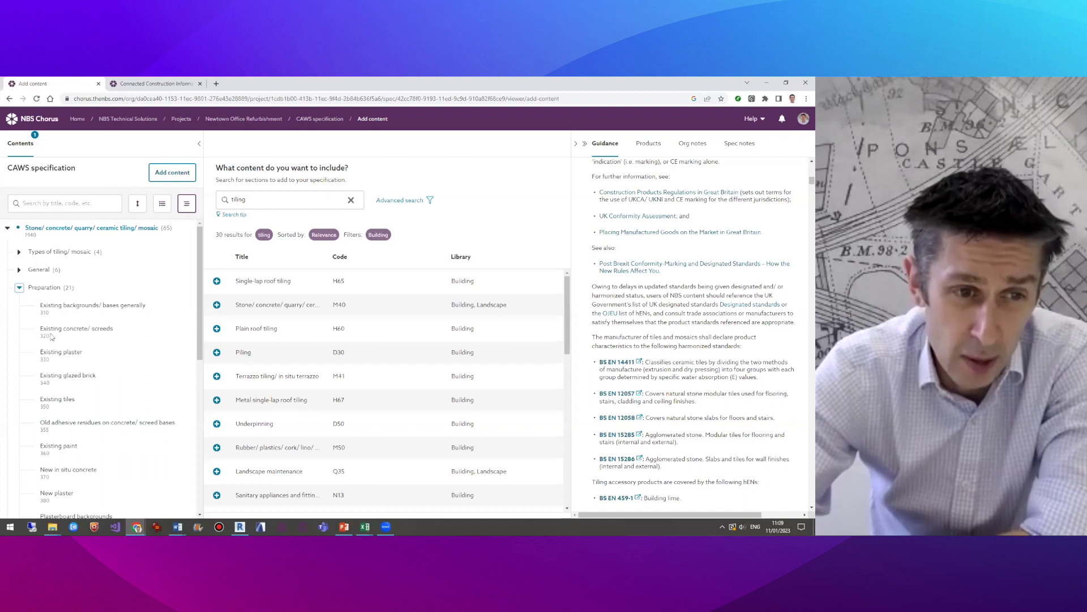
{"action": "left_click", "coordinate": [88, 230]}
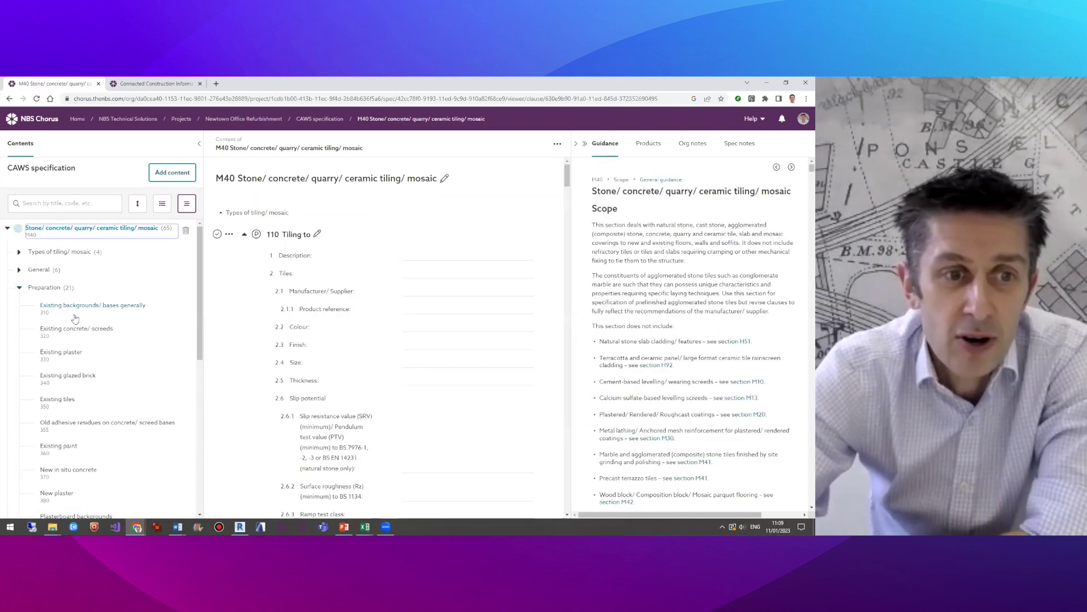
{"action": "left_click", "coordinate": [75, 334]}
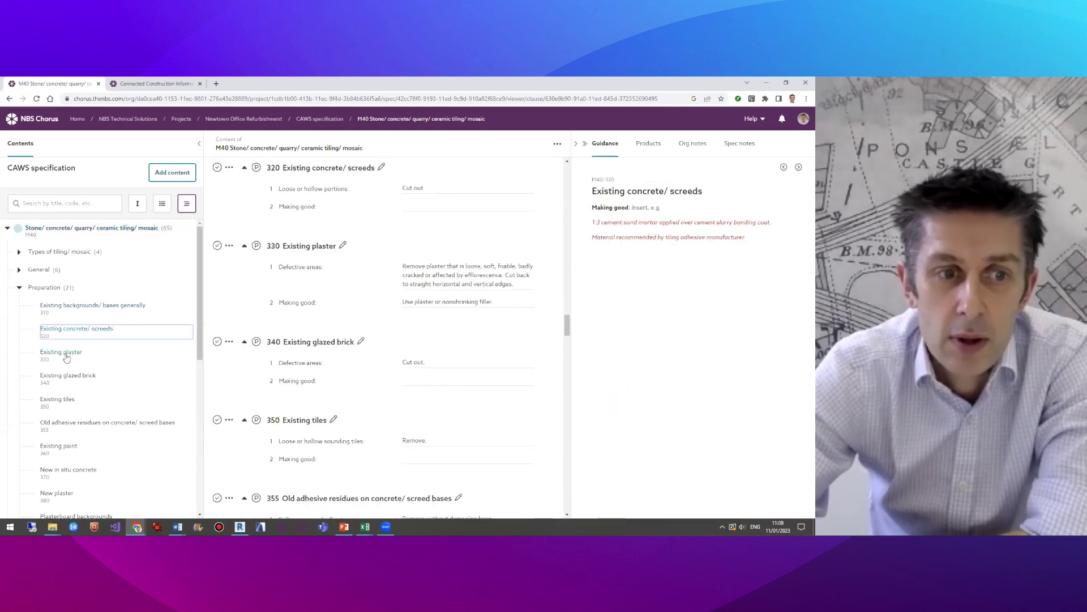
{"action": "left_click", "coordinate": [63, 353]}
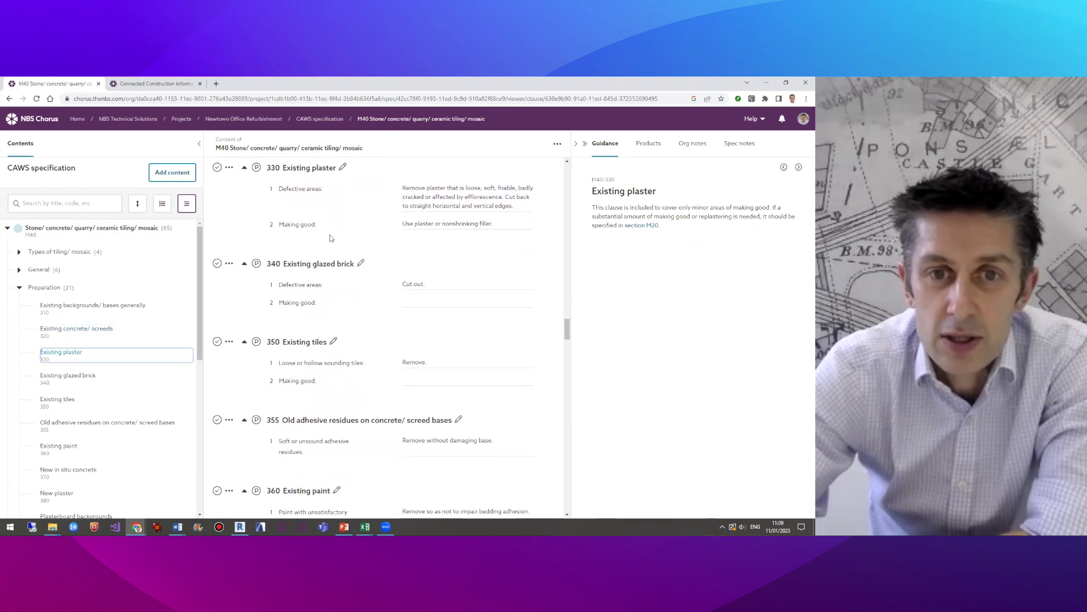
Open clause 110 Tiling to for editing and exclude its Size and Slip potential items
{"action": "left_click", "coordinate": [19, 252]}
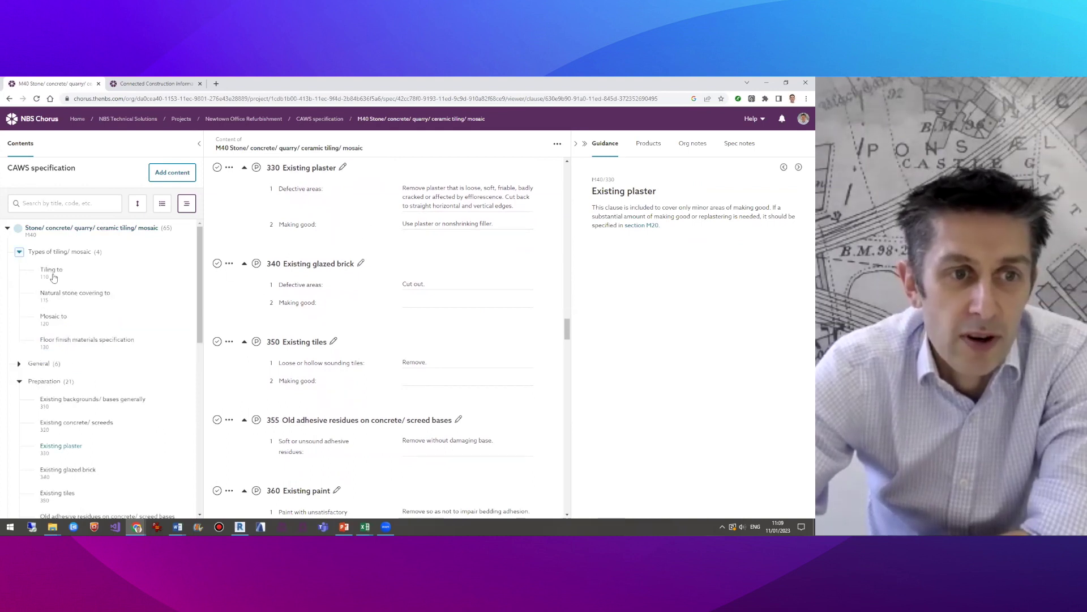
{"action": "left_click", "coordinate": [54, 277]}
{"action": "left_click", "coordinate": [415, 262]}
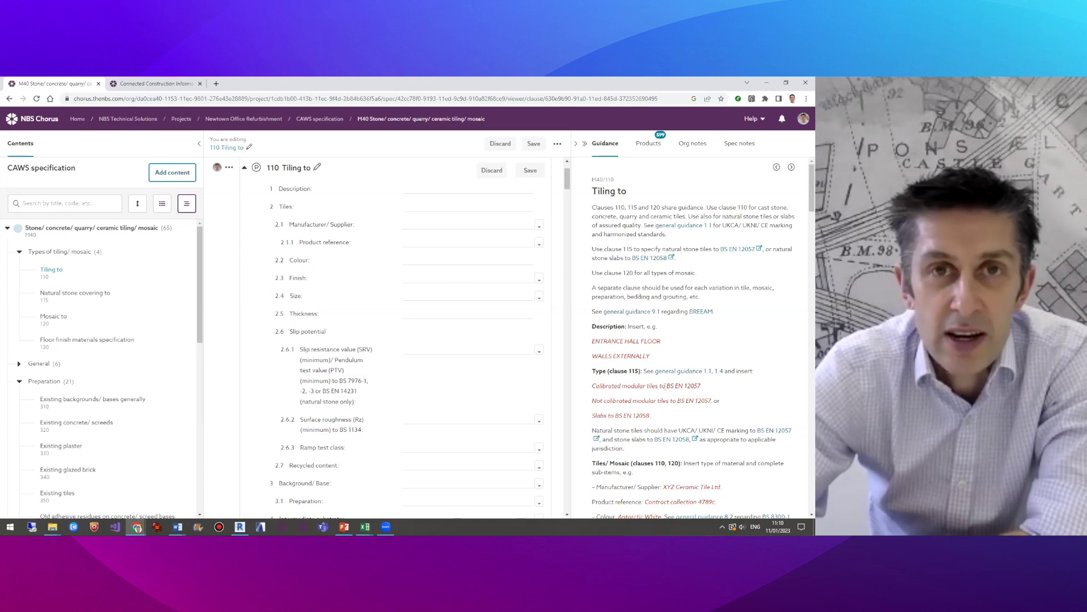
{"action": "scroll", "coordinate": [665, 386], "scroll_direction": "down", "scroll_amount": 3}
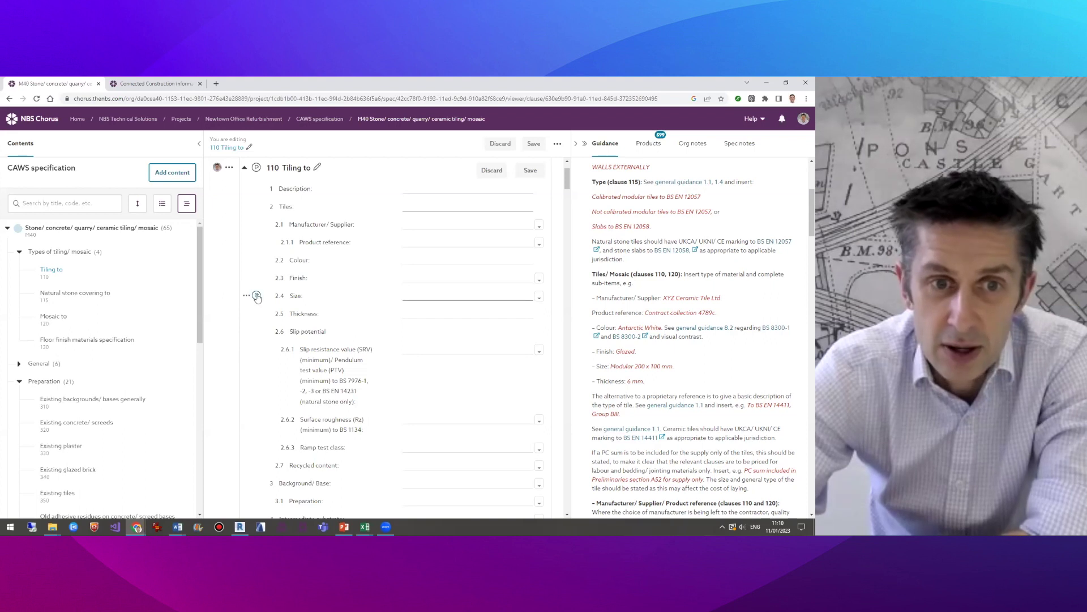
{"action": "left_click", "coordinate": [256, 296]}
{"action": "left_click", "coordinate": [256, 314]}
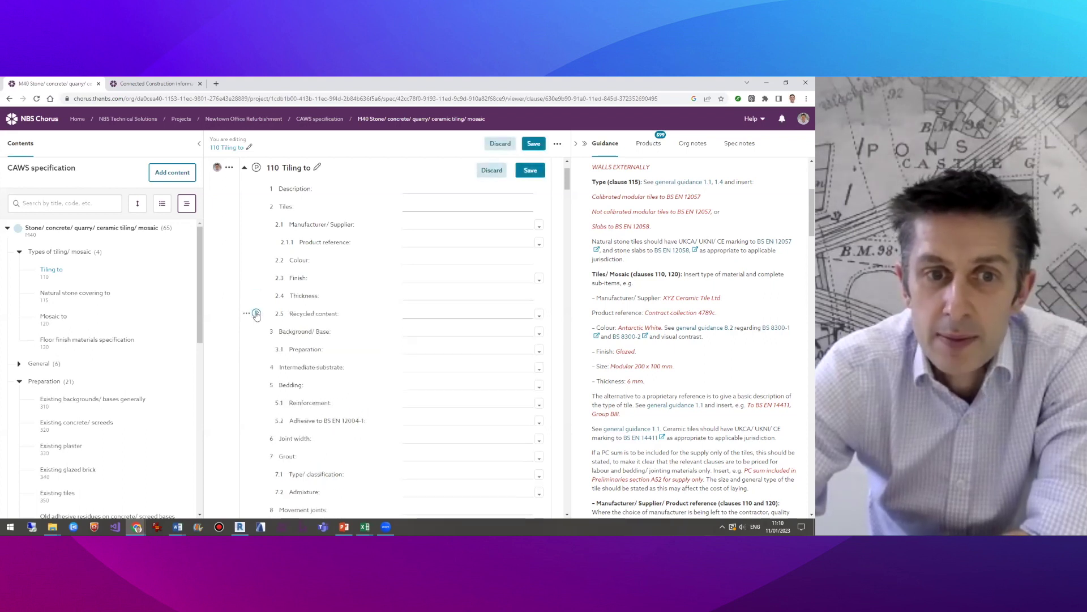
Set the Finish in clause 110 to Dolly pointed and save the clause
{"action": "left_click", "coordinate": [538, 280]}
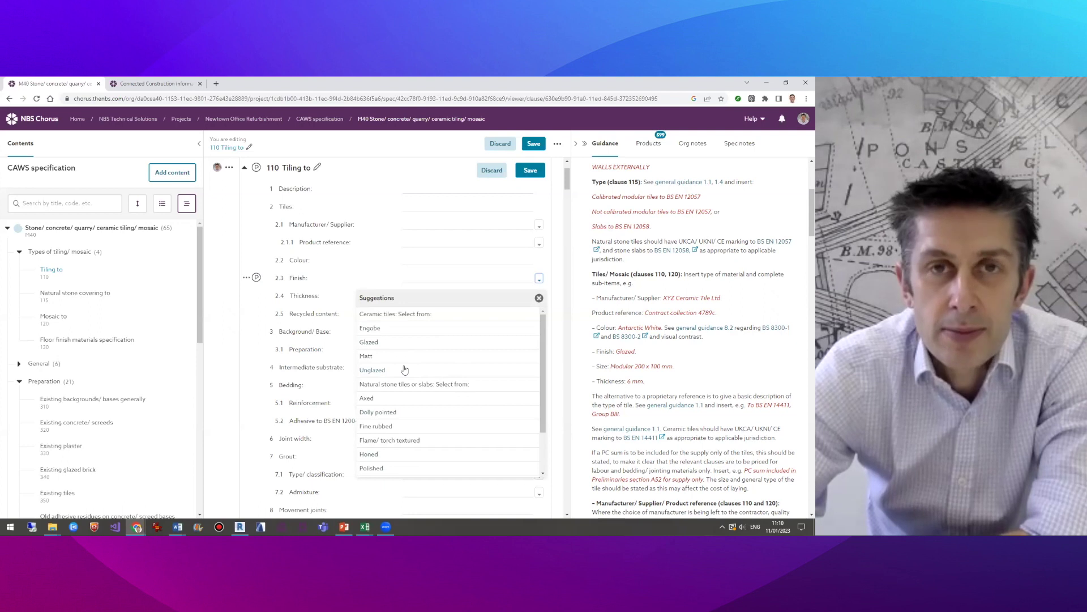
{"action": "left_click", "coordinate": [386, 412]}
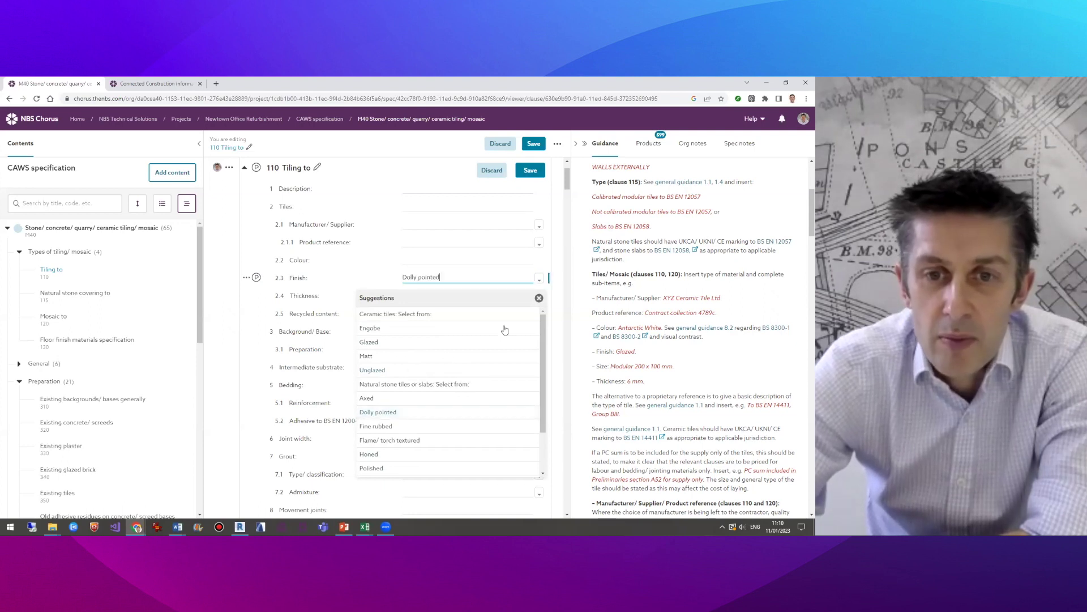
{"action": "left_click", "coordinate": [539, 297]}
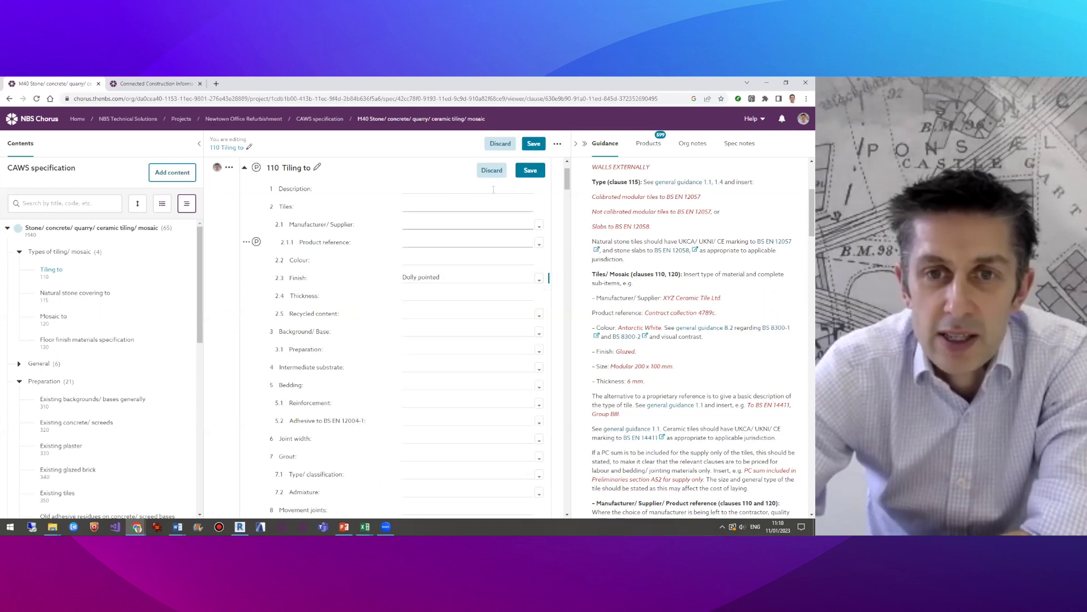
{"action": "left_click", "coordinate": [530, 170]}
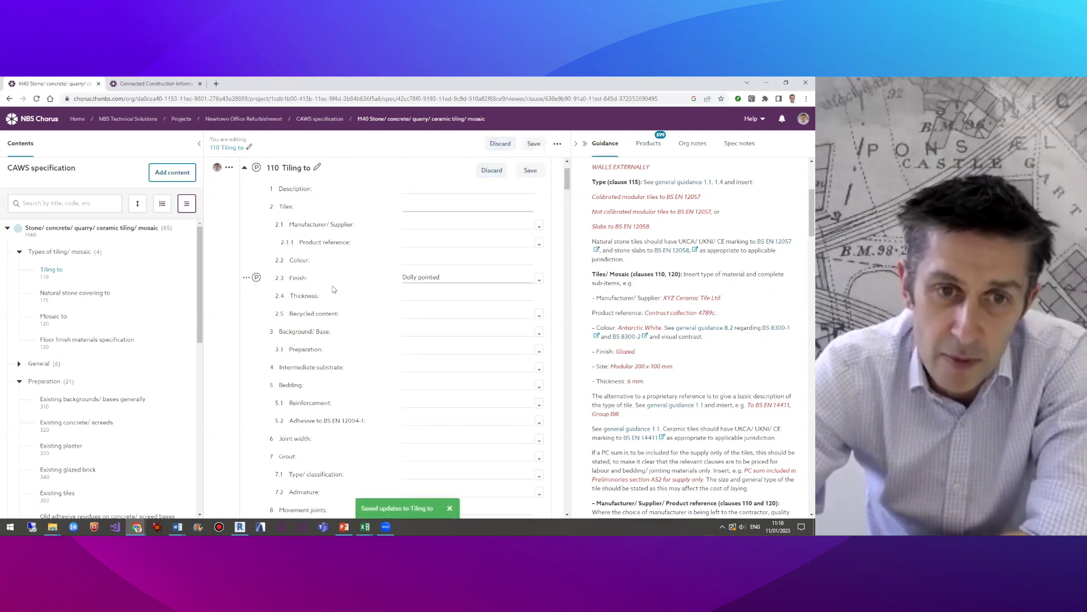
Exclude clause 320 Existing concrete/ screeds and mark clause 330 Existing plaster as complete
{"action": "left_click", "coordinate": [55, 408]}
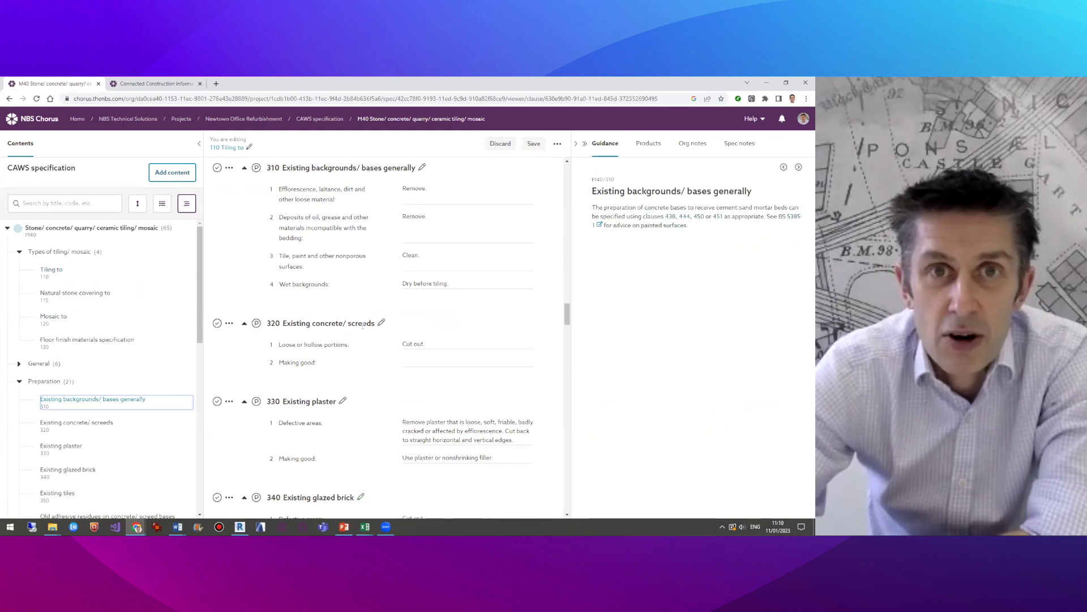
{"action": "left_click", "coordinate": [257, 324]}
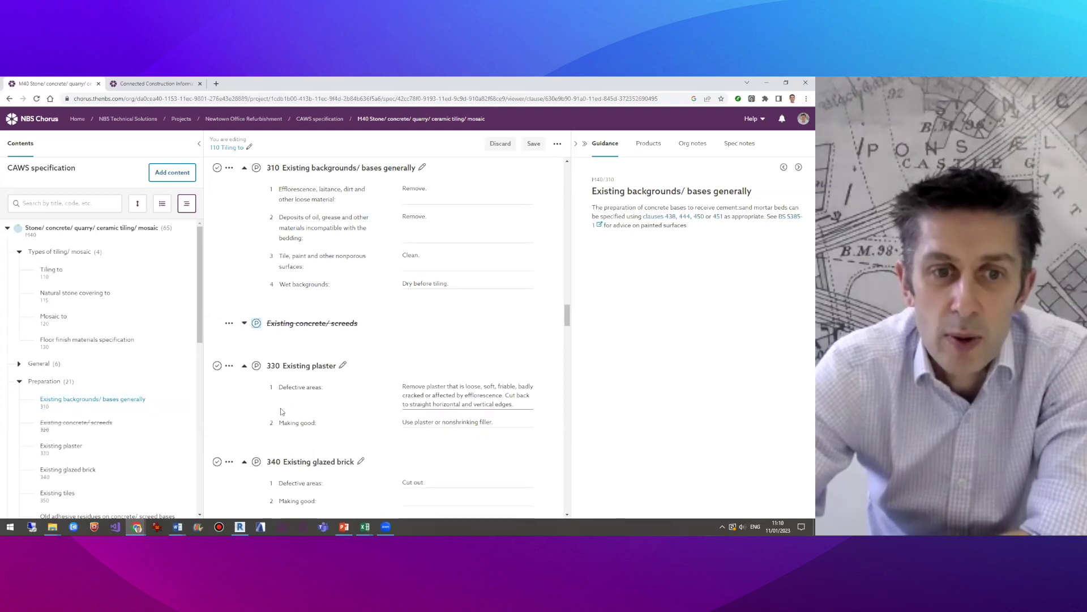
{"action": "scroll", "coordinate": [282, 411], "scroll_direction": "up", "scroll_amount": 1}
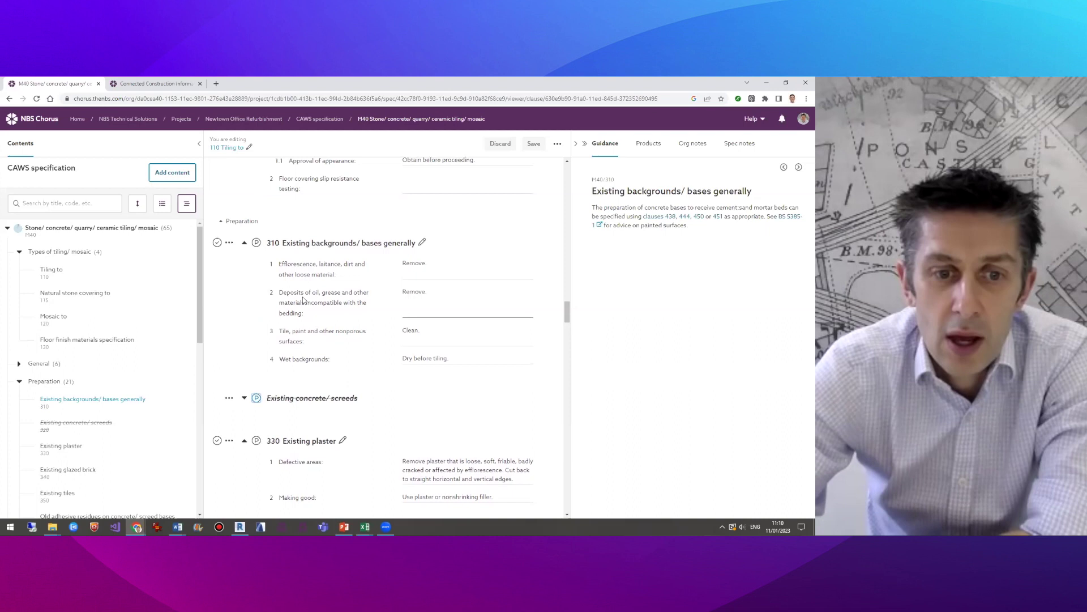
{"action": "scroll", "coordinate": [281, 412], "scroll_direction": "down", "scroll_amount": 2}
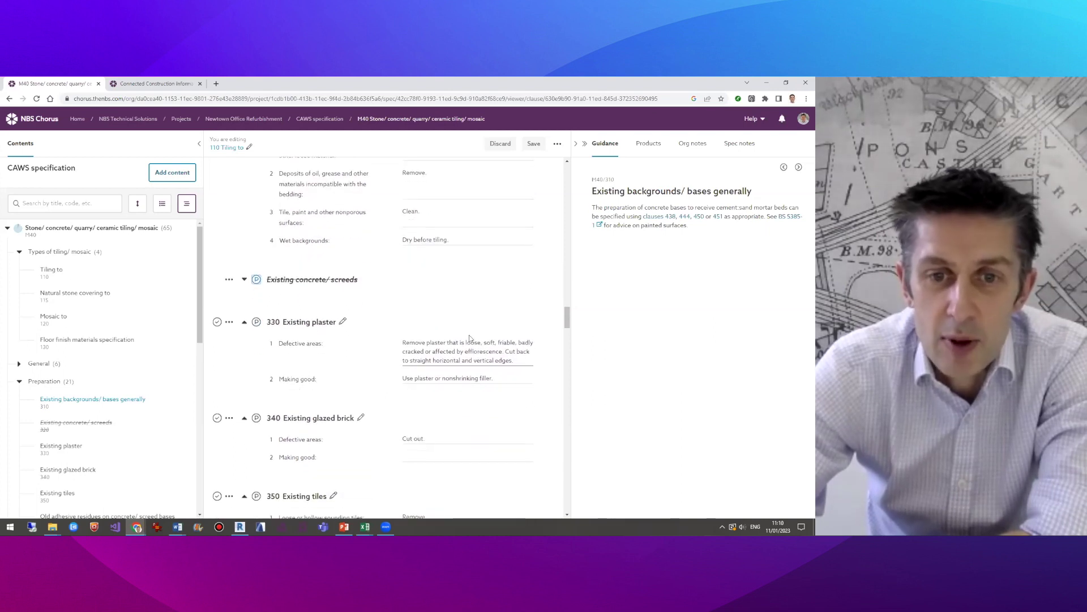
{"action": "left_click", "coordinate": [217, 323]}
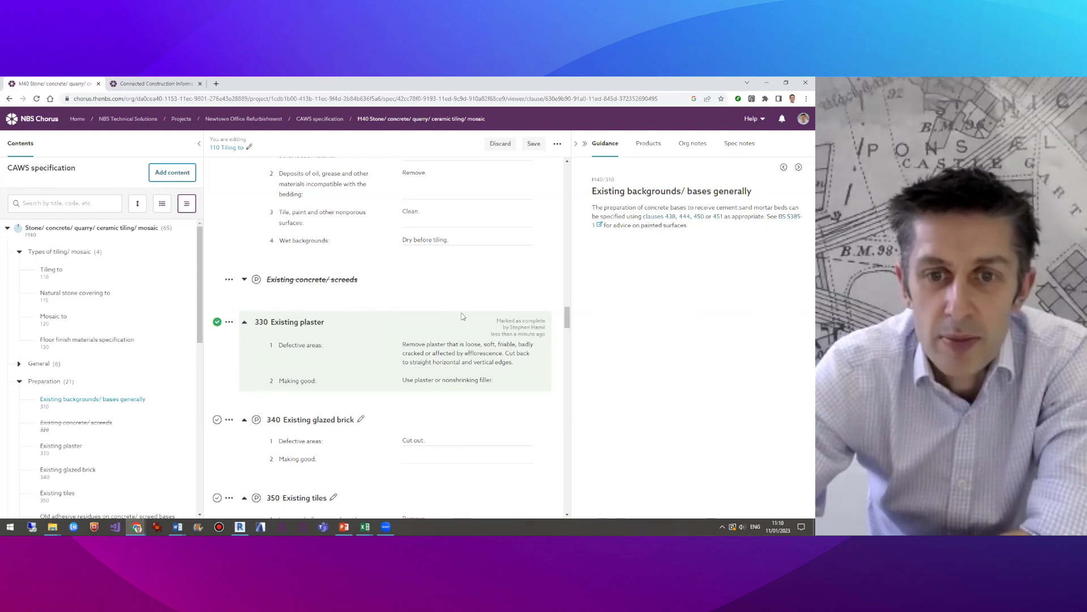
{"action": "mouse_move", "coordinate": [514, 327]}
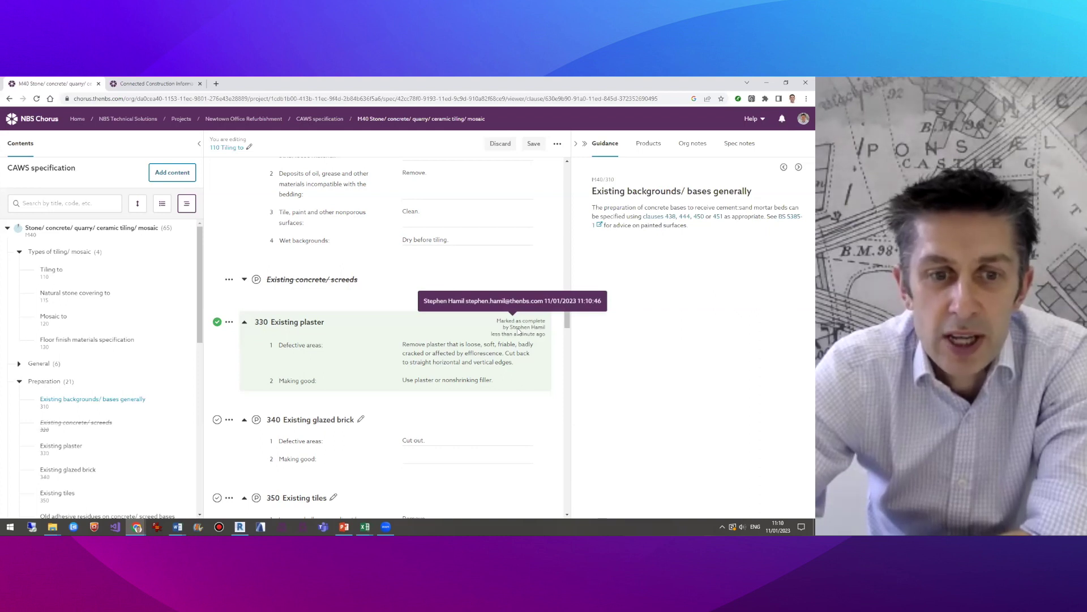
Exclude clause 340 Existing glazed brick and try to mark clause 350 Existing tiles as complete
{"action": "left_click", "coordinate": [255, 423]}
{"action": "scroll", "coordinate": [336, 437], "scroll_direction": "down", "scroll_amount": 2}
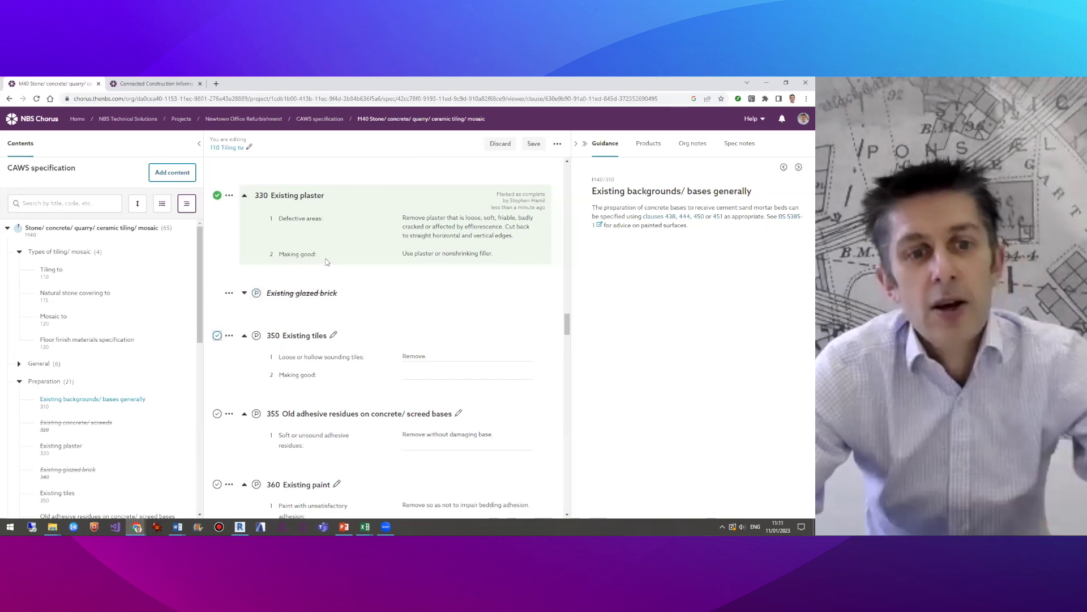
{"action": "left_click", "coordinate": [217, 336]}
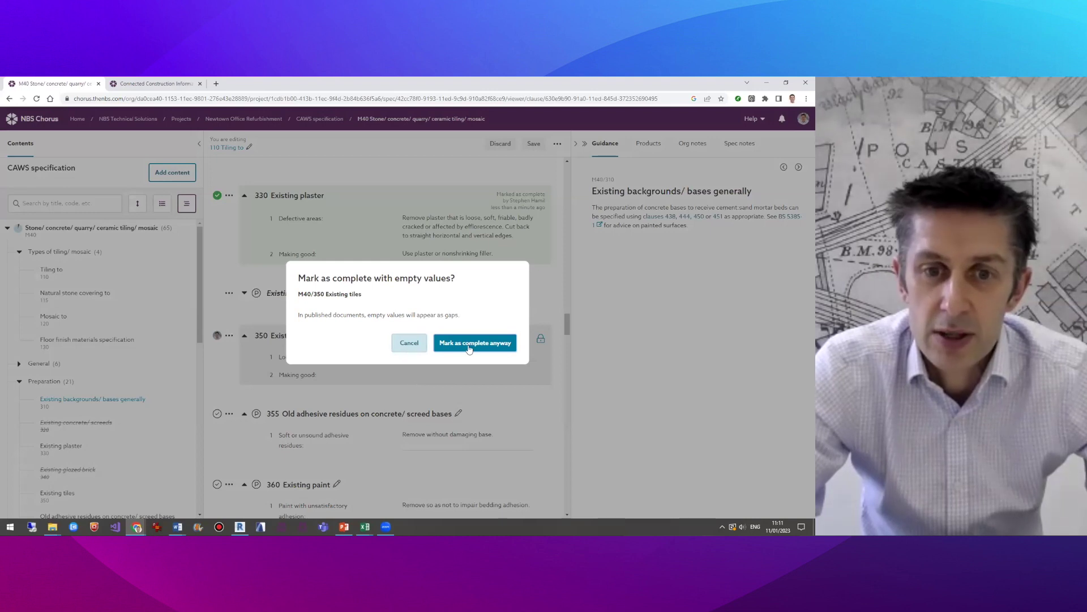
{"action": "left_click", "coordinate": [411, 344]}
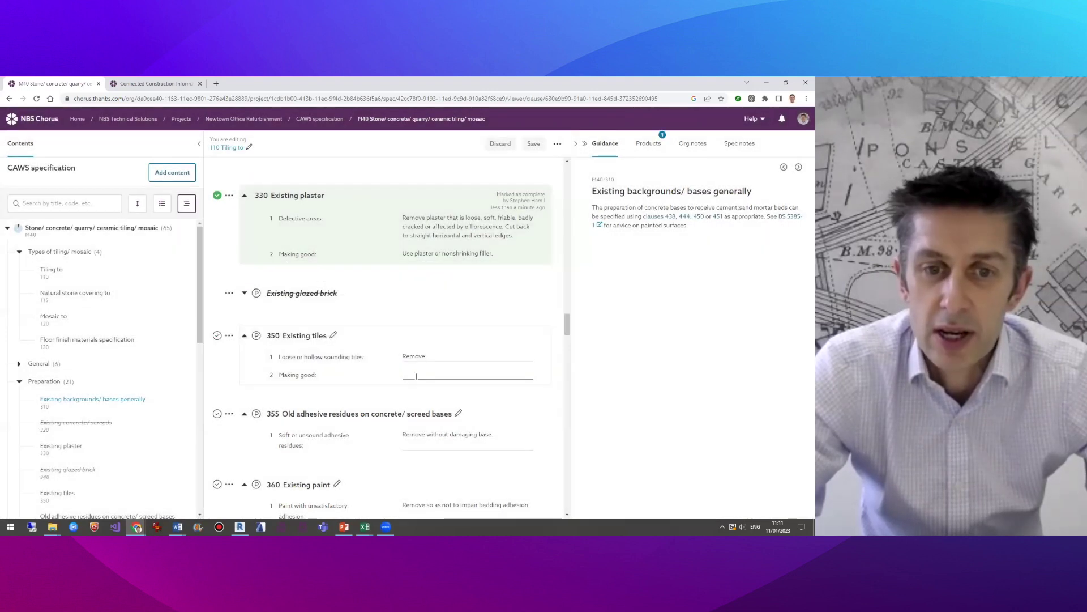
Set Making good in clause 350 Existing tiles to "As recommended by manufacturer.", save it and mark the clause as complete
{"action": "left_click", "coordinate": [416, 376]}
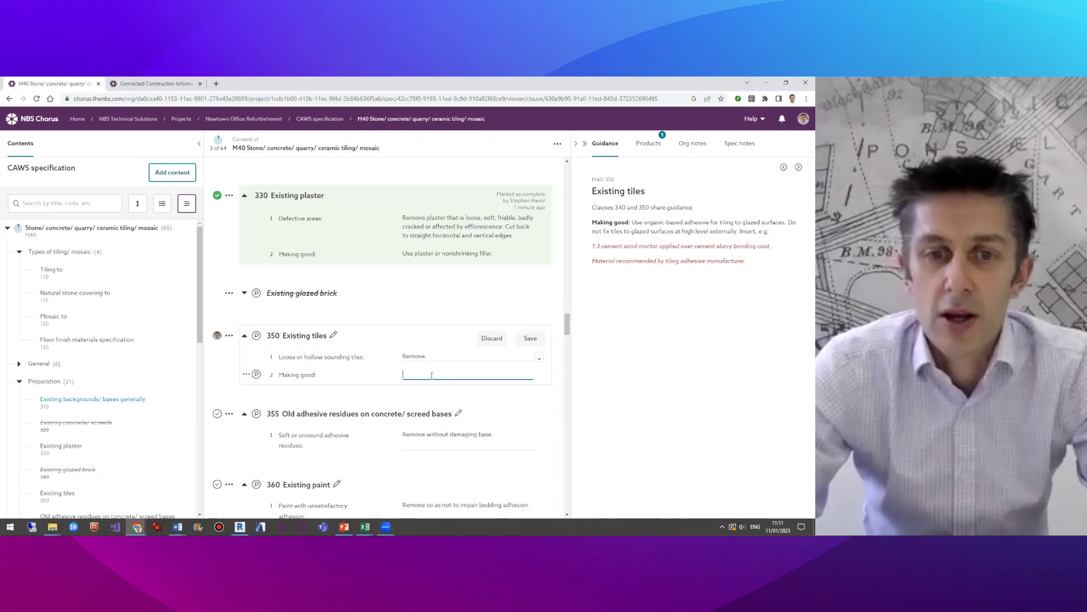
{"action": "type", "text": "As recommended by man"}
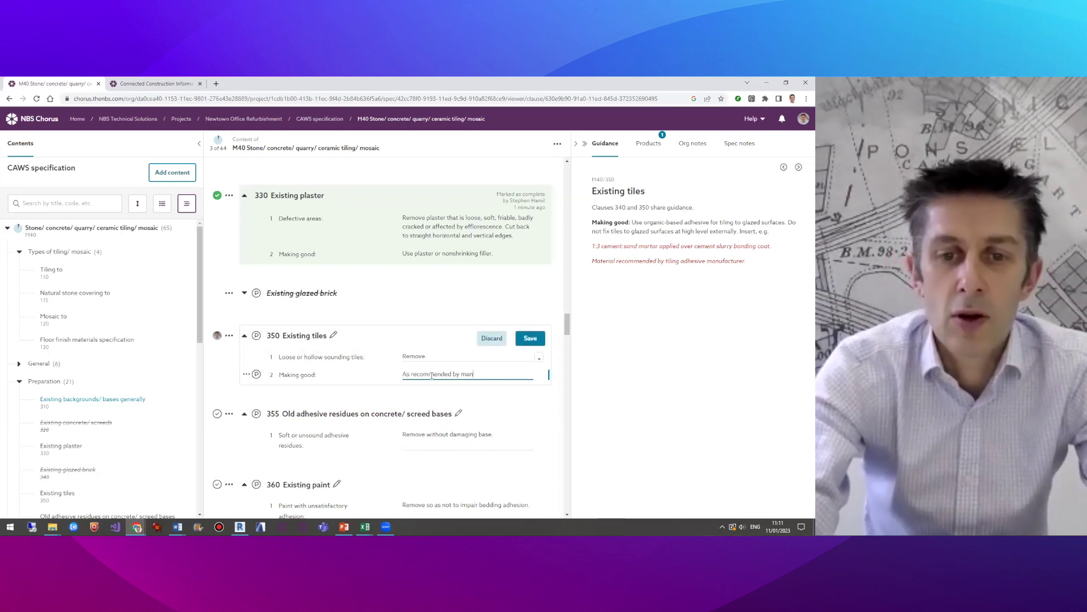
{"action": "type", "text": "ufacturer."}
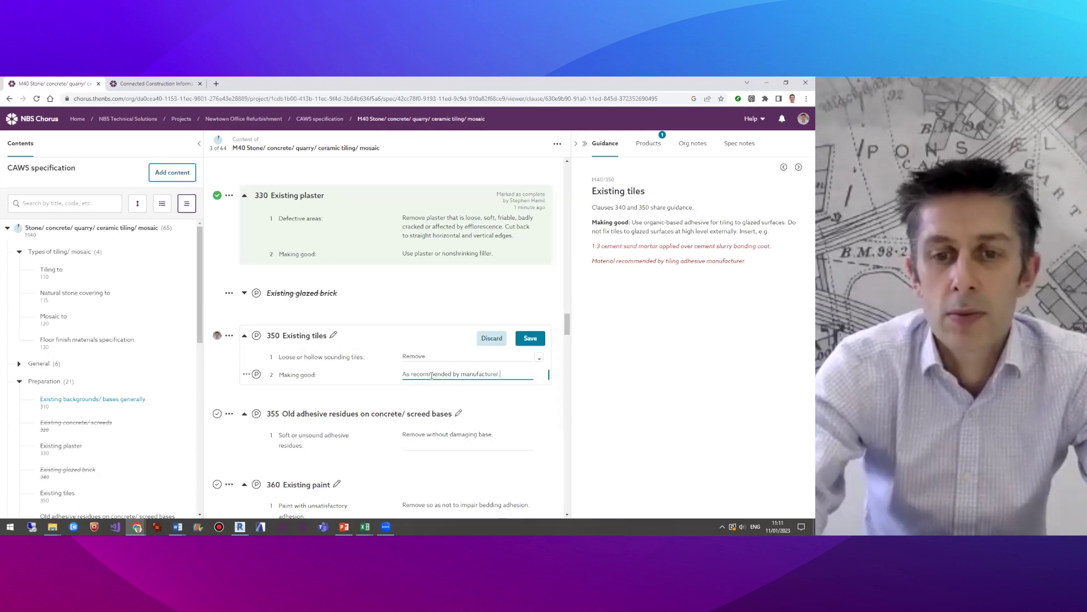
{"action": "left_click", "coordinate": [538, 339]}
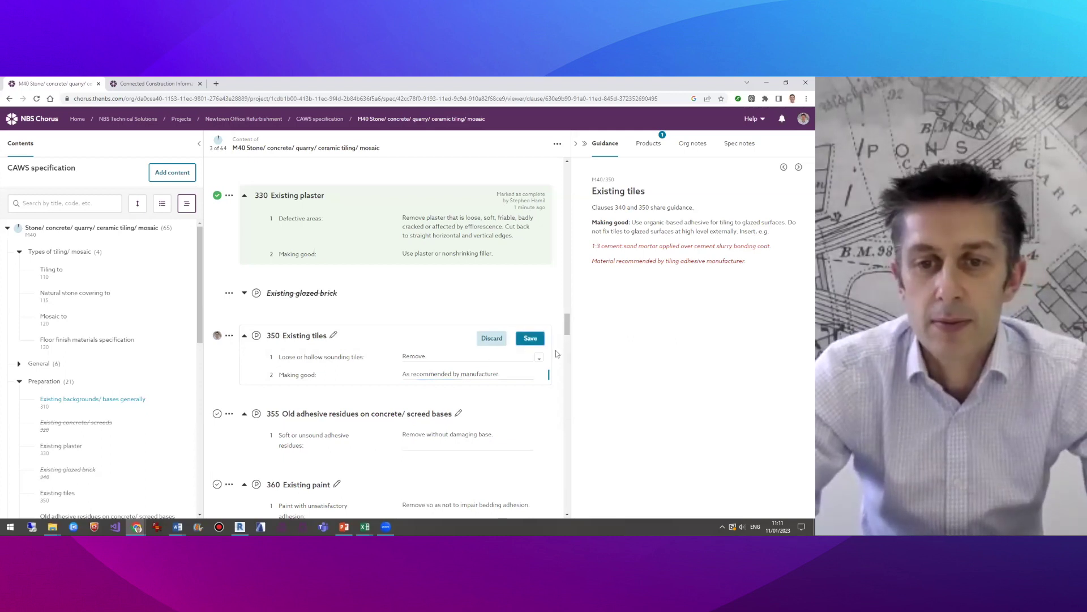
{"action": "left_click", "coordinate": [218, 335]}
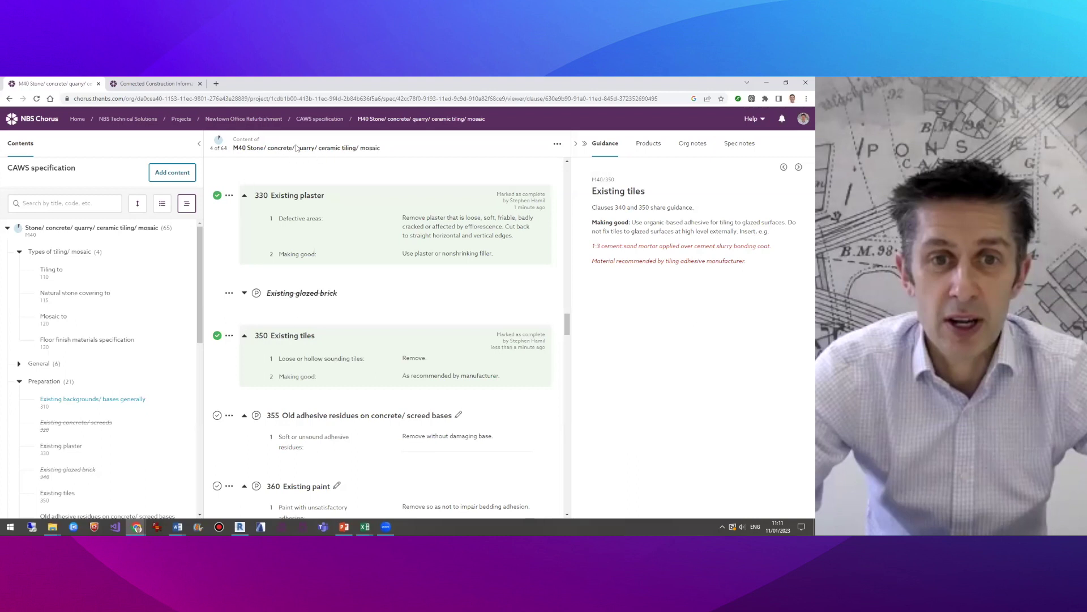
Return to the specification list of the Newtown Office Refurbishment project
{"action": "left_click", "coordinate": [256, 119]}
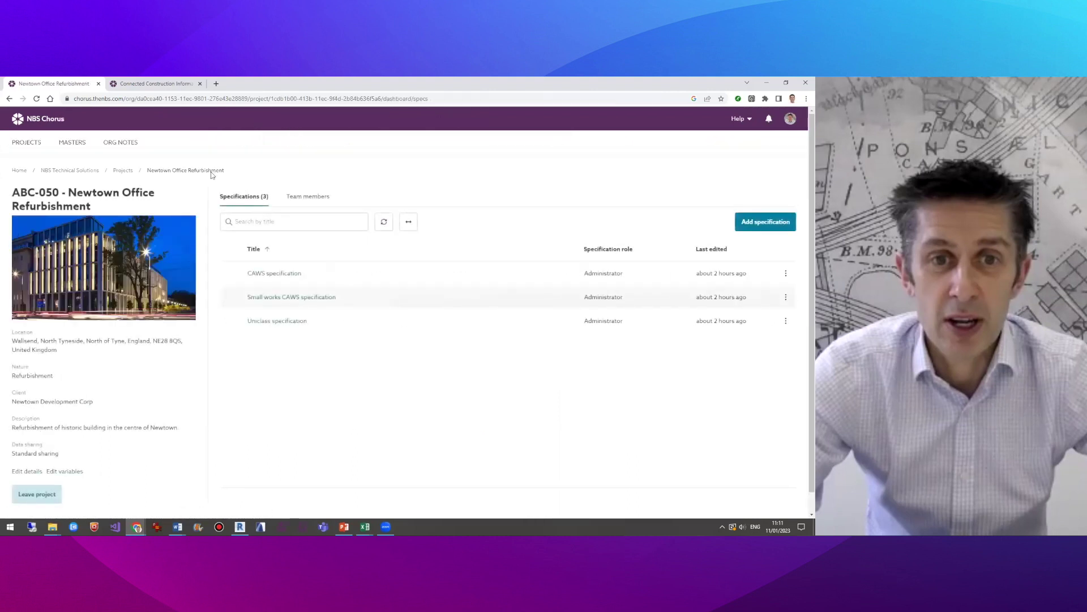
Open the Small works CAWS specification and search for "tiling" content to add
{"action": "left_click", "coordinate": [265, 299]}
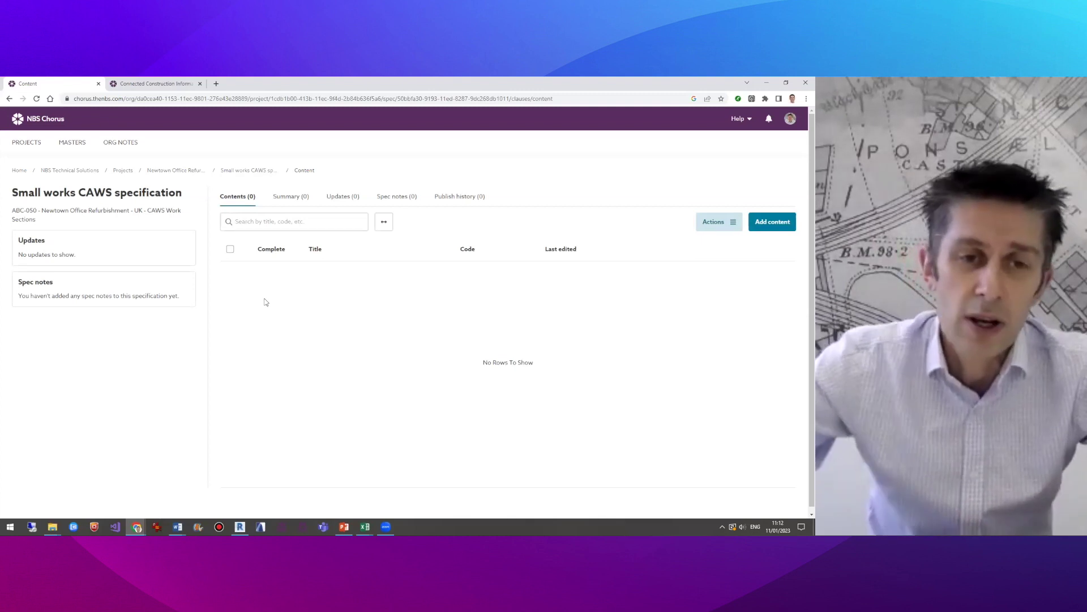
{"action": "left_click", "coordinate": [775, 223]}
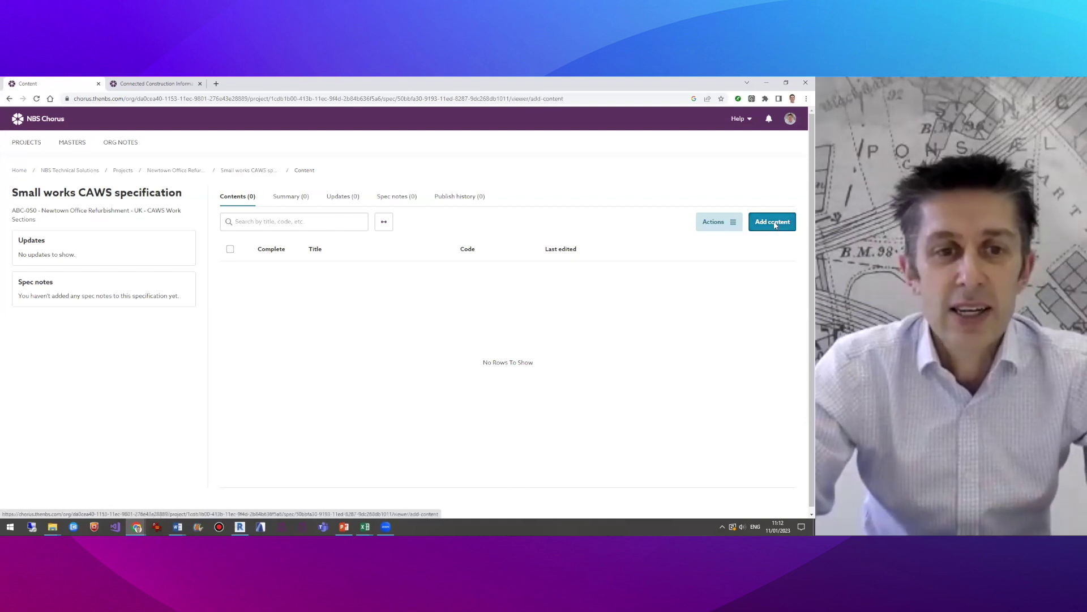
{"action": "type", "text": "tilin"}
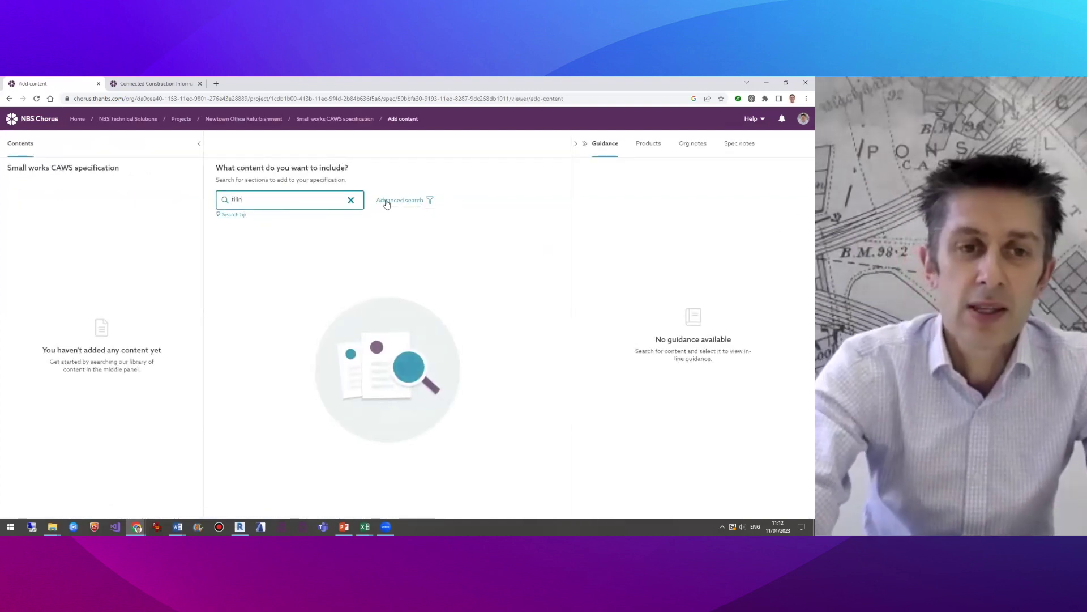
{"action": "key", "text": "Return"}
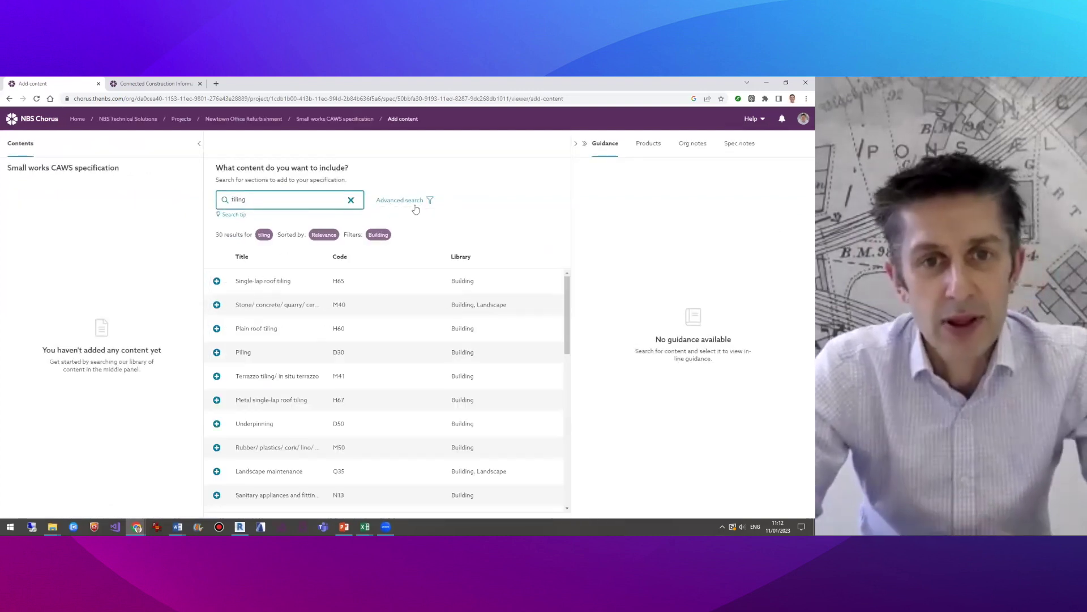
Limit the results to the Small works library and add section M40 Stone/ concrete/ quarry/ ceramic tiling/ mosaic
{"action": "left_click", "coordinate": [415, 204]}
{"action": "left_click", "coordinate": [392, 279]}
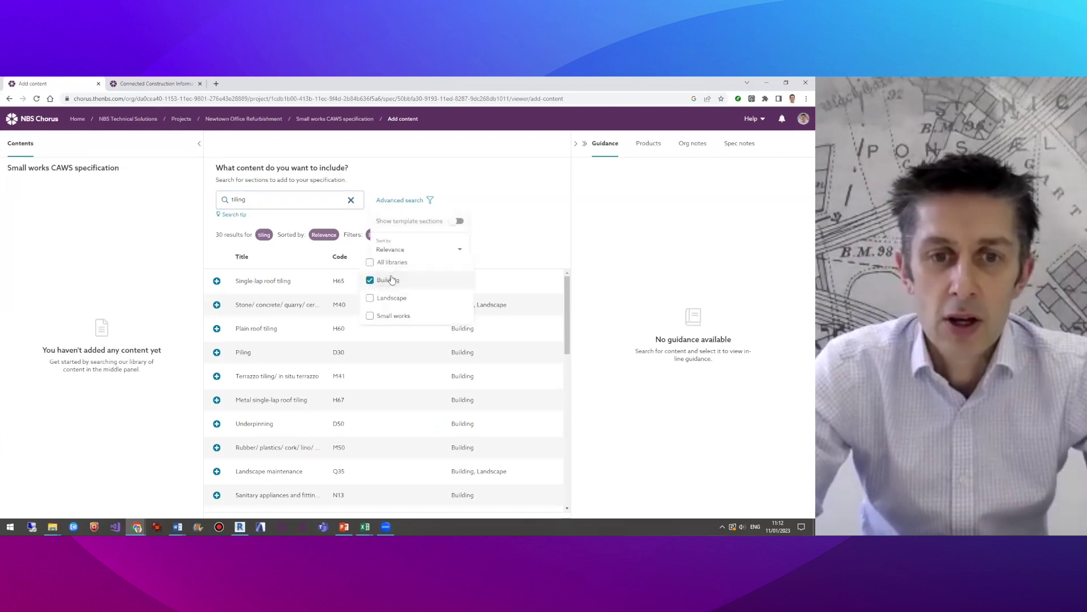
{"action": "left_click", "coordinate": [368, 281]}
{"action": "left_click", "coordinate": [370, 316]}
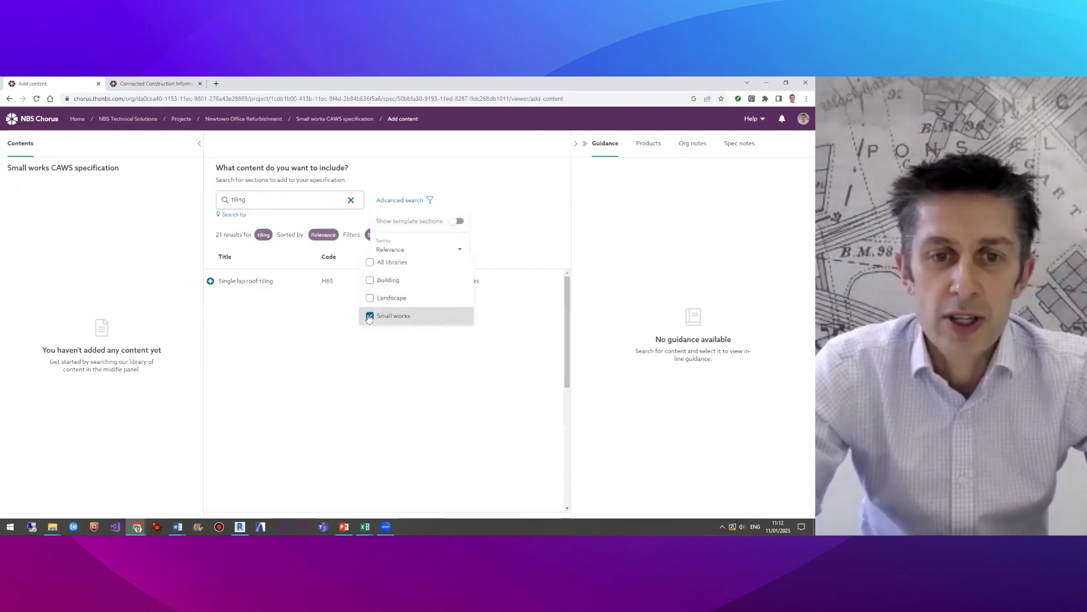
{"action": "left_click", "coordinate": [507, 221]}
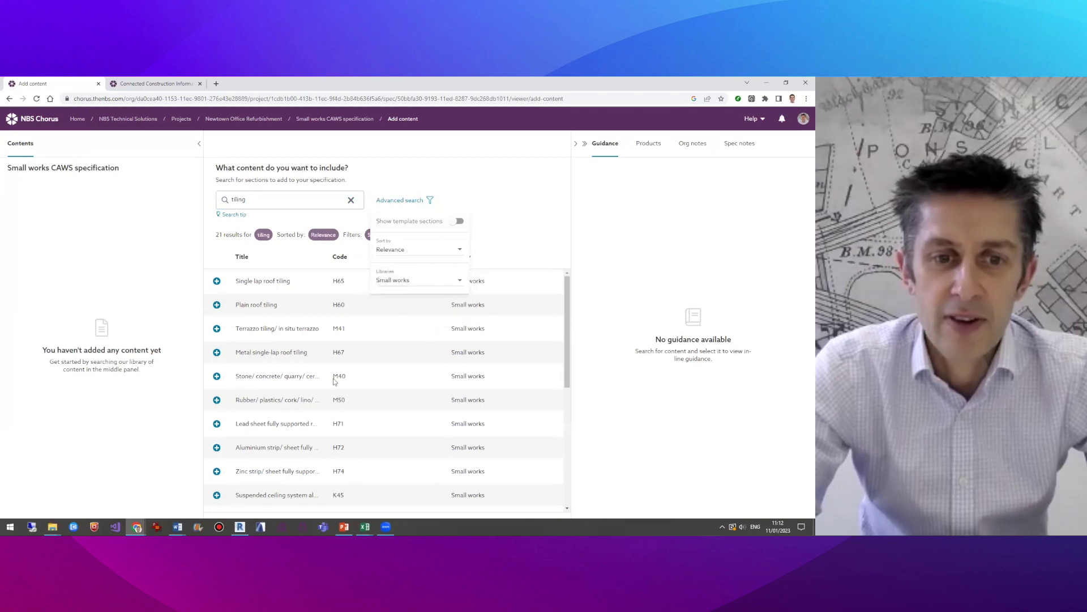
{"action": "key", "text": "Escape"}
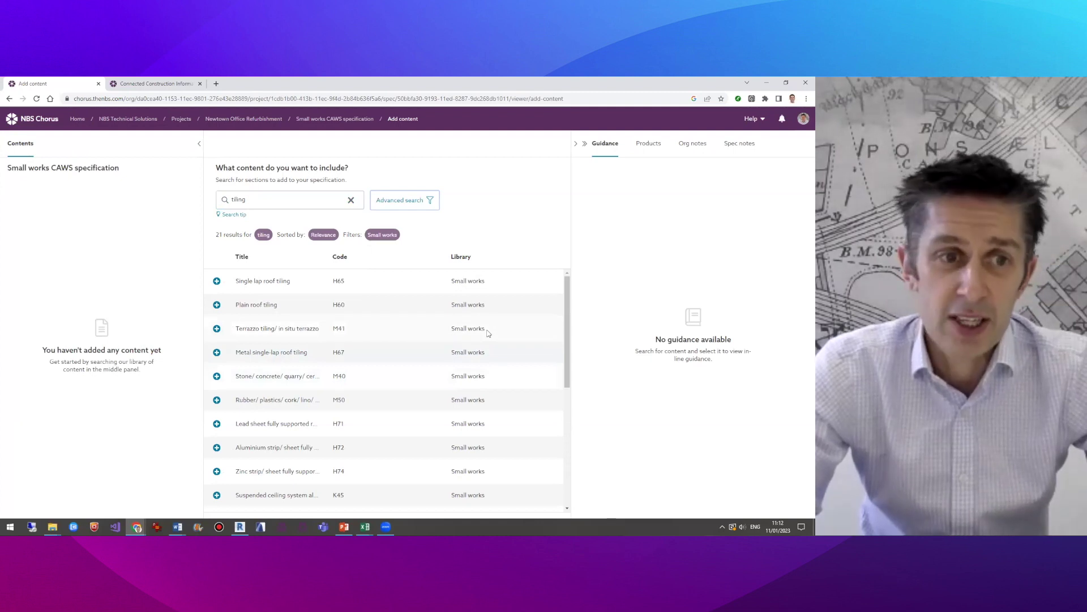
{"action": "left_click", "coordinate": [430, 375]}
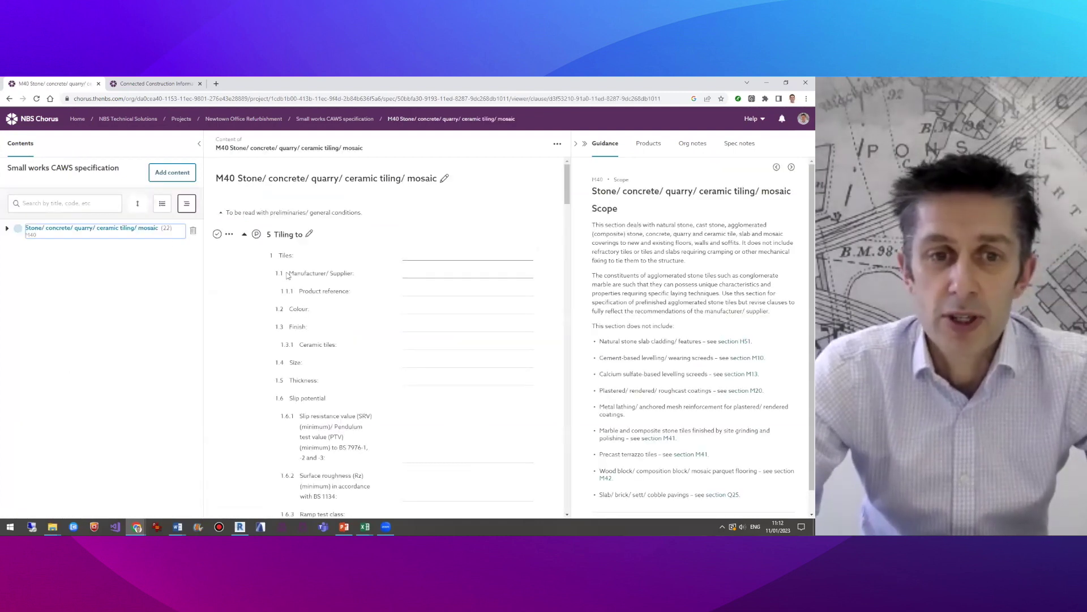
Review the clauses of small works section M40, from clause 5 Tiling to through clause 32 Mortar bedding
{"action": "scroll", "coordinate": [370, 294], "scroll_direction": "down", "scroll_amount": 10}
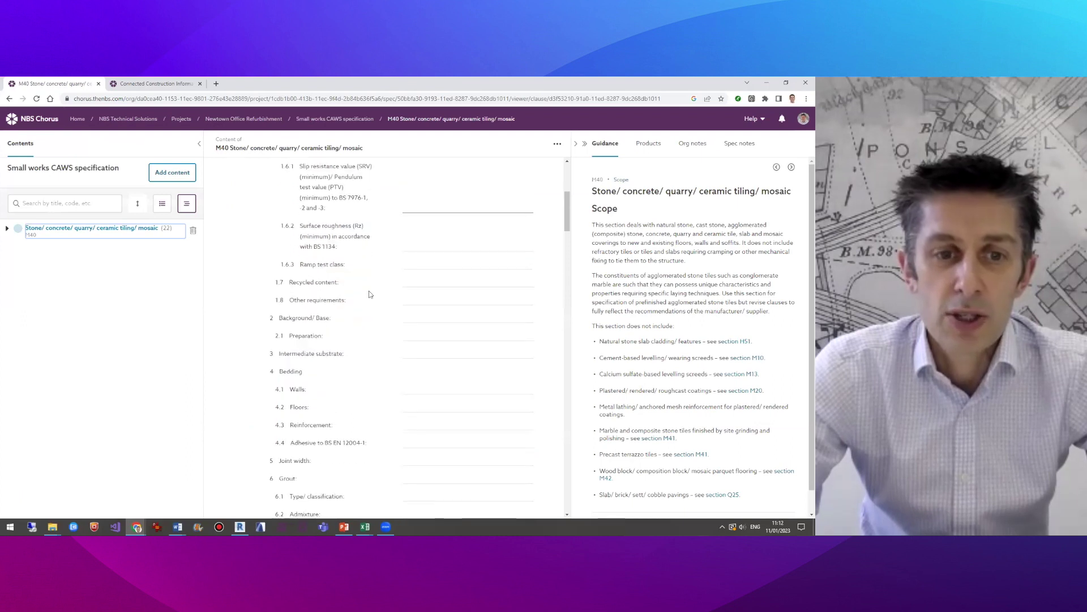
{"action": "scroll", "coordinate": [369, 293], "scroll_direction": "down", "scroll_amount": 15}
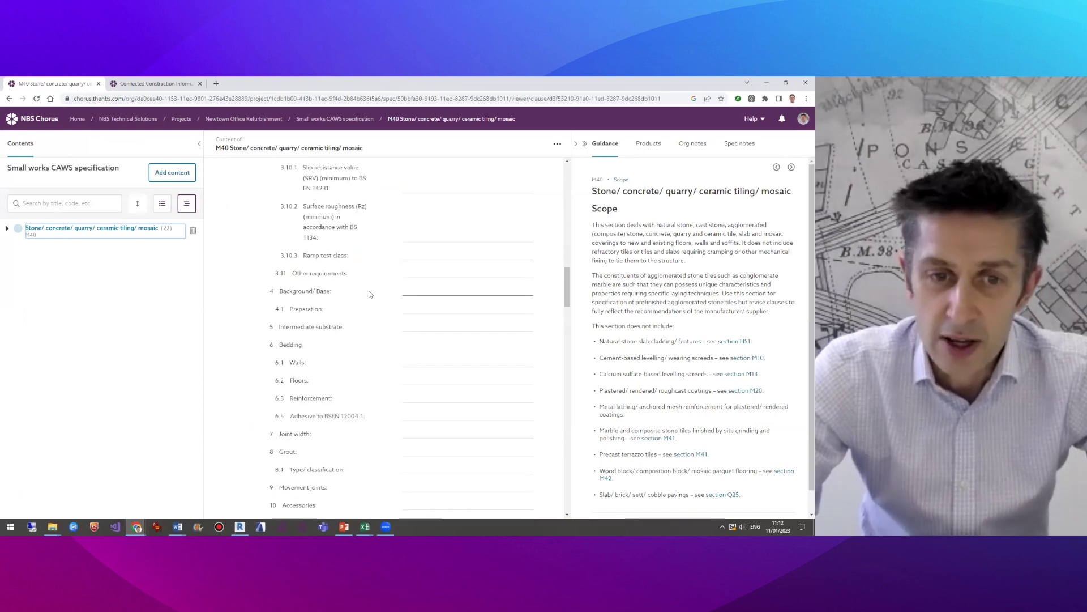
{"action": "scroll", "coordinate": [369, 291], "scroll_direction": "down", "scroll_amount": 15}
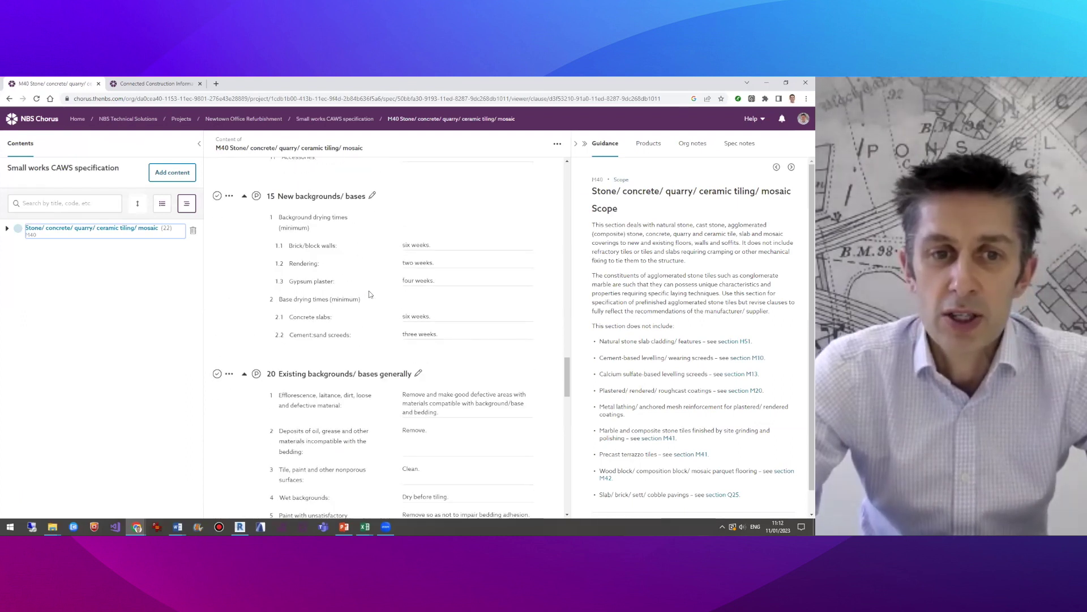
{"action": "scroll", "coordinate": [369, 294], "scroll_direction": "down", "scroll_amount": 10}
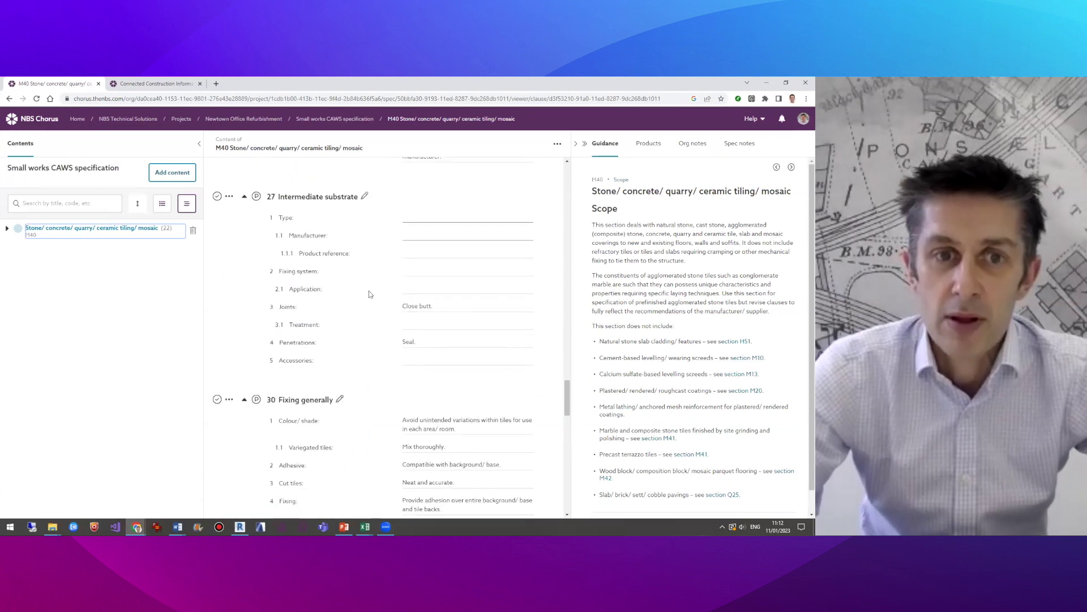
{"action": "scroll", "coordinate": [370, 294], "scroll_direction": "down", "scroll_amount": 3}
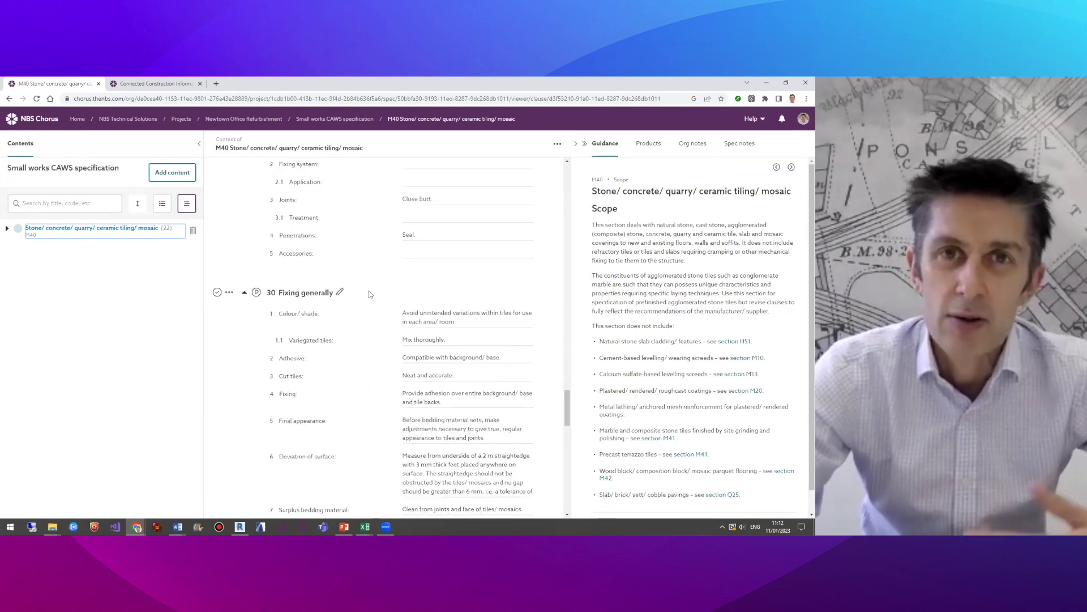
{"action": "scroll", "coordinate": [368, 294], "scroll_direction": "down", "scroll_amount": 4}
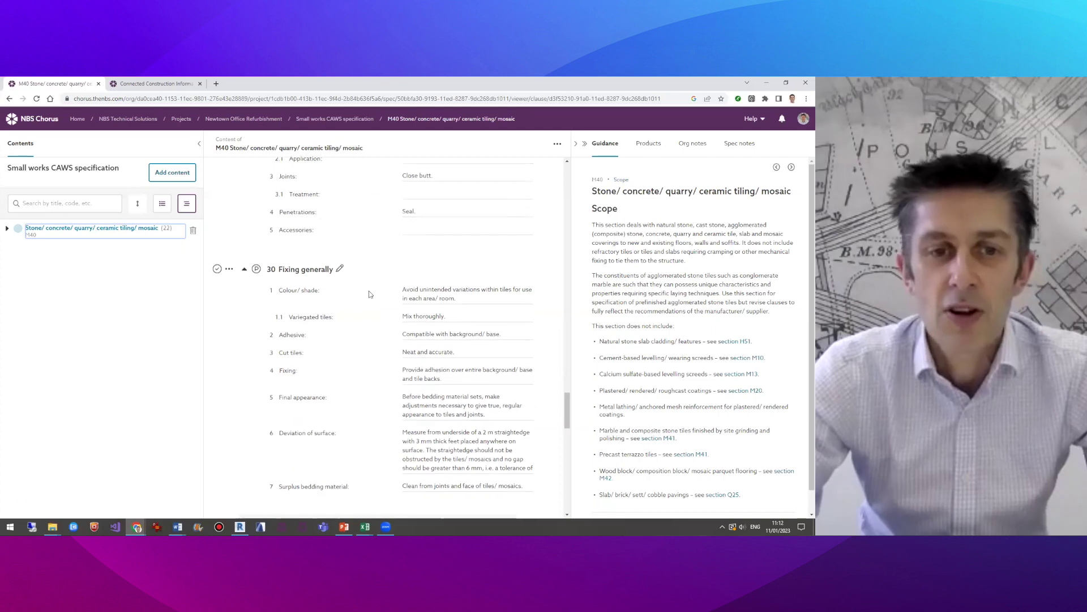
{"action": "scroll", "coordinate": [369, 293], "scroll_direction": "down", "scroll_amount": 3}
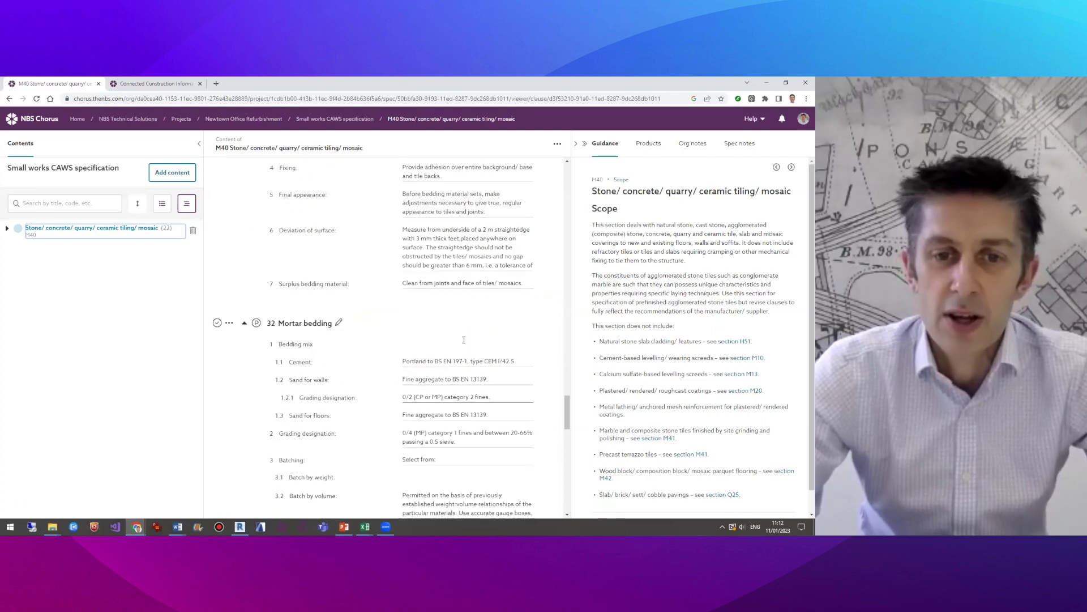
Exclude clause 30 Fixing generally and mark clause 32 Mortar bedding as complete
{"action": "left_click", "coordinate": [428, 237]}
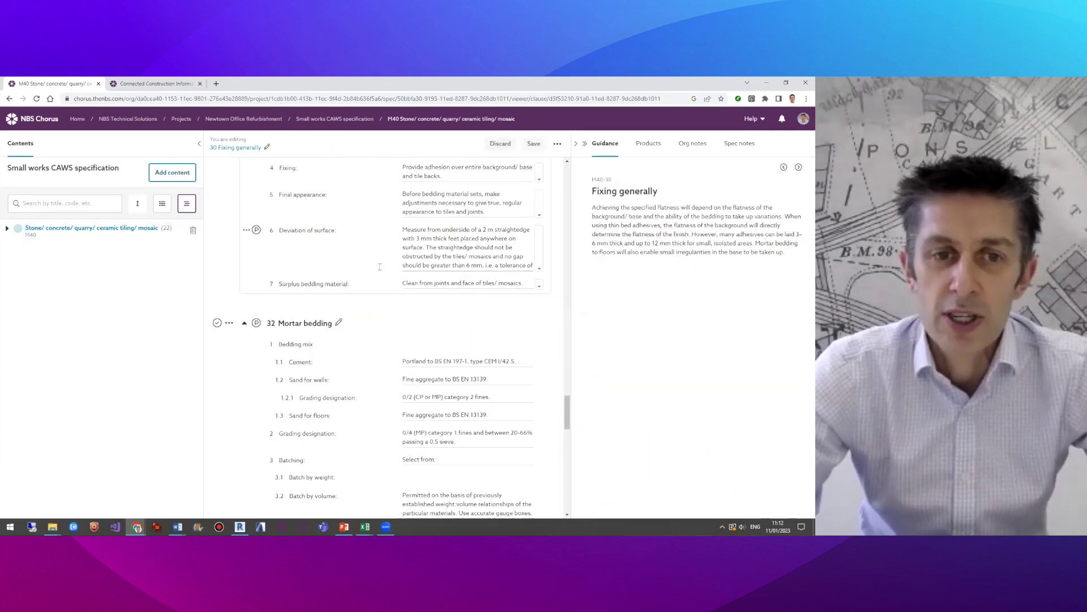
{"action": "scroll", "coordinate": [379, 267], "scroll_direction": "up", "scroll_amount": 2}
{"action": "scroll", "coordinate": [380, 266], "scroll_direction": "up", "scroll_amount": 2}
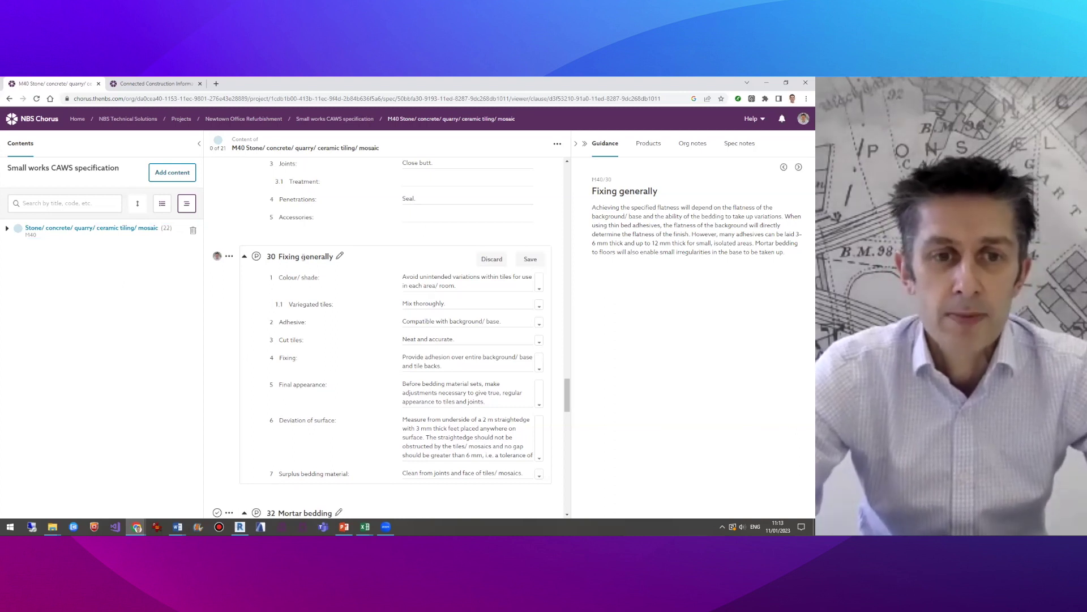
{"action": "left_click", "coordinate": [256, 257]}
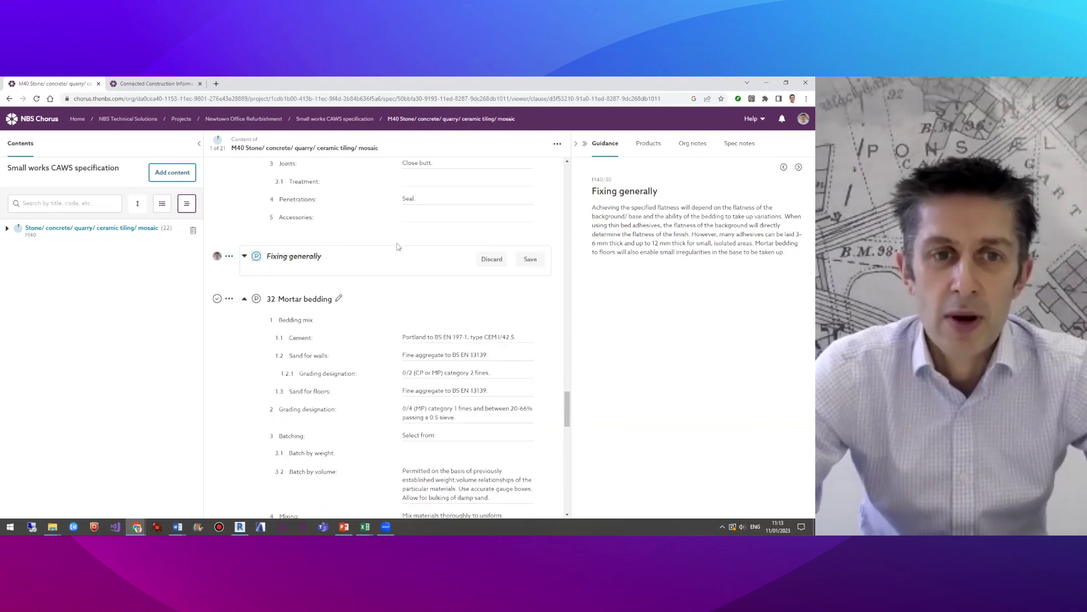
{"action": "left_click", "coordinate": [218, 298]}
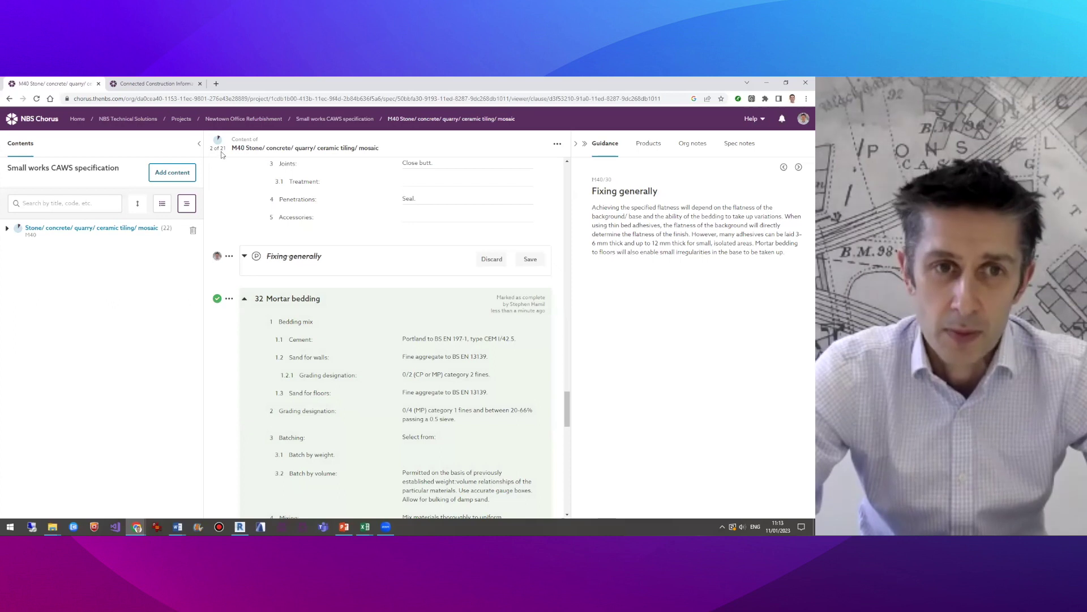
Open the project's Uniclass specification and search for "tiling" content to add
{"action": "left_click", "coordinate": [243, 119]}
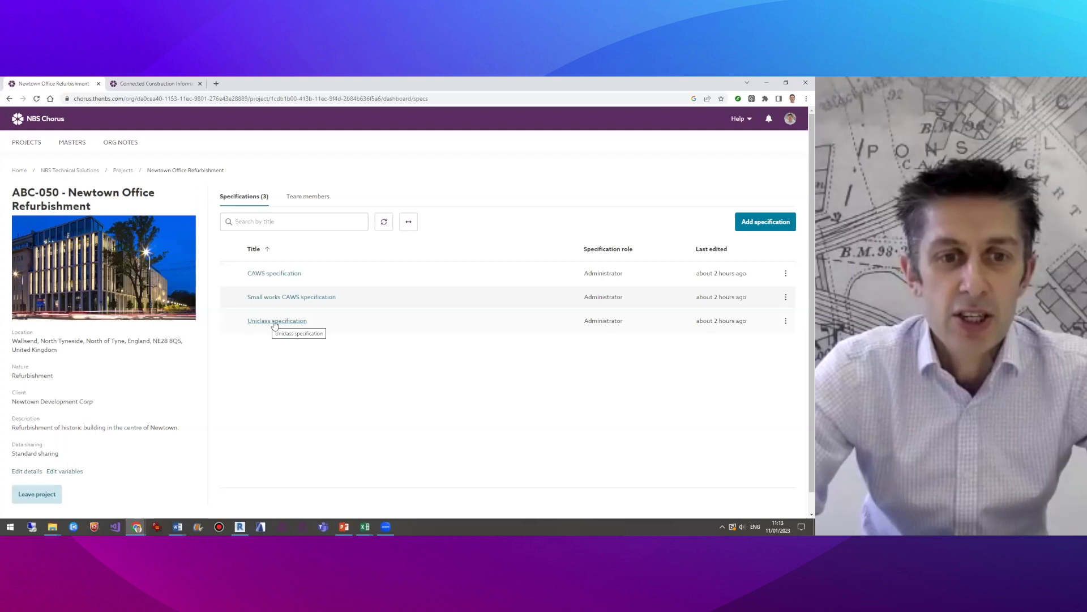
{"action": "left_click", "coordinate": [275, 321]}
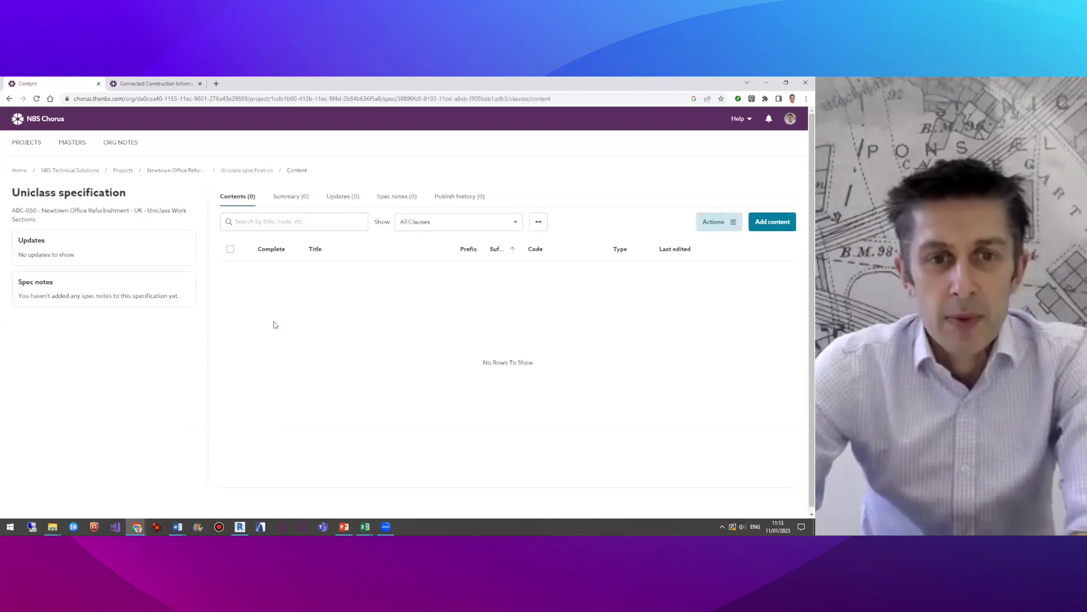
{"action": "left_click", "coordinate": [765, 222]}
{"action": "type", "text": "tiling"}
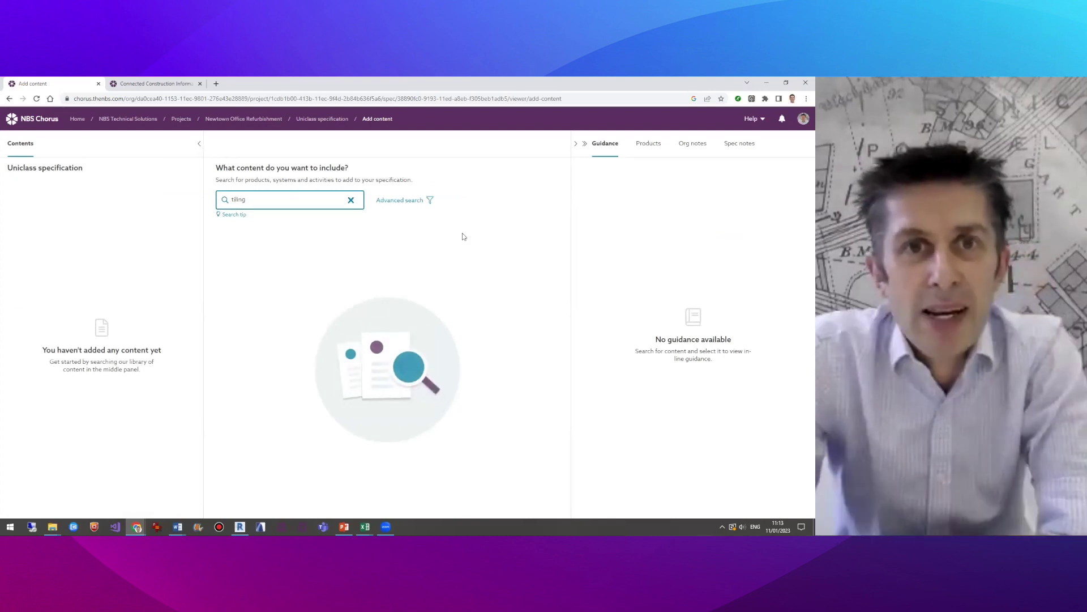
{"action": "key", "text": "Return"}
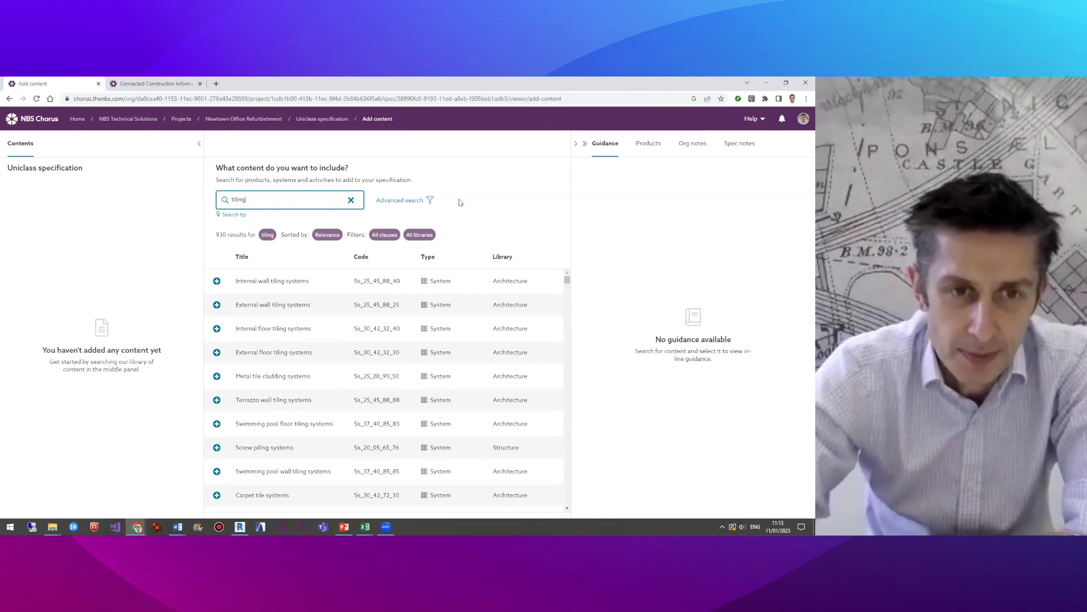
Add the Ss_25_45_88_40 Internal wall tiling systems clause to the Uniclass specification and open it
{"action": "left_click", "coordinate": [277, 288]}
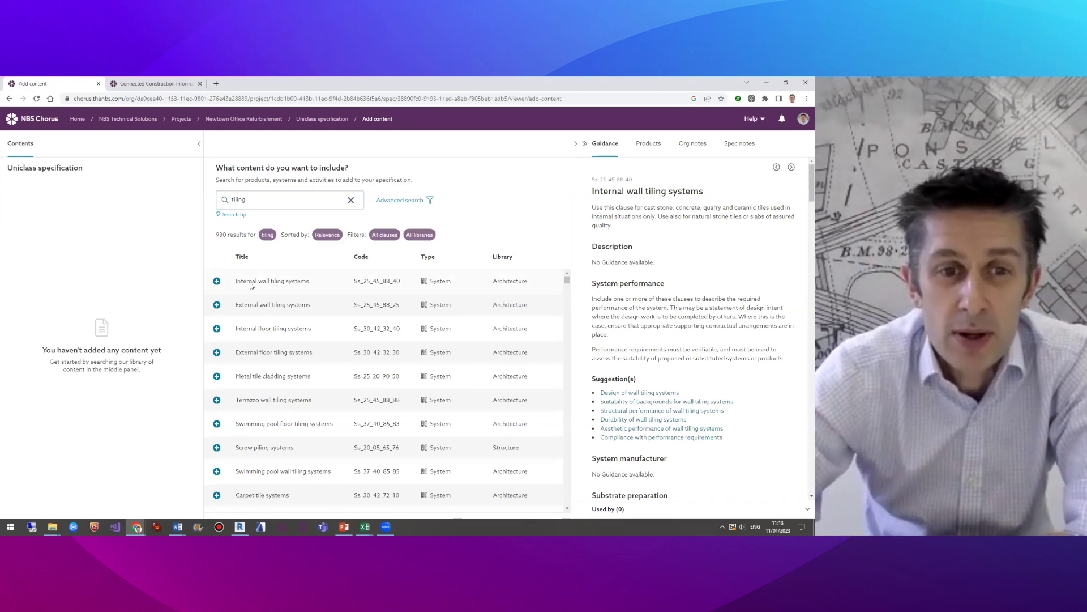
{"action": "left_click", "coordinate": [243, 201]}
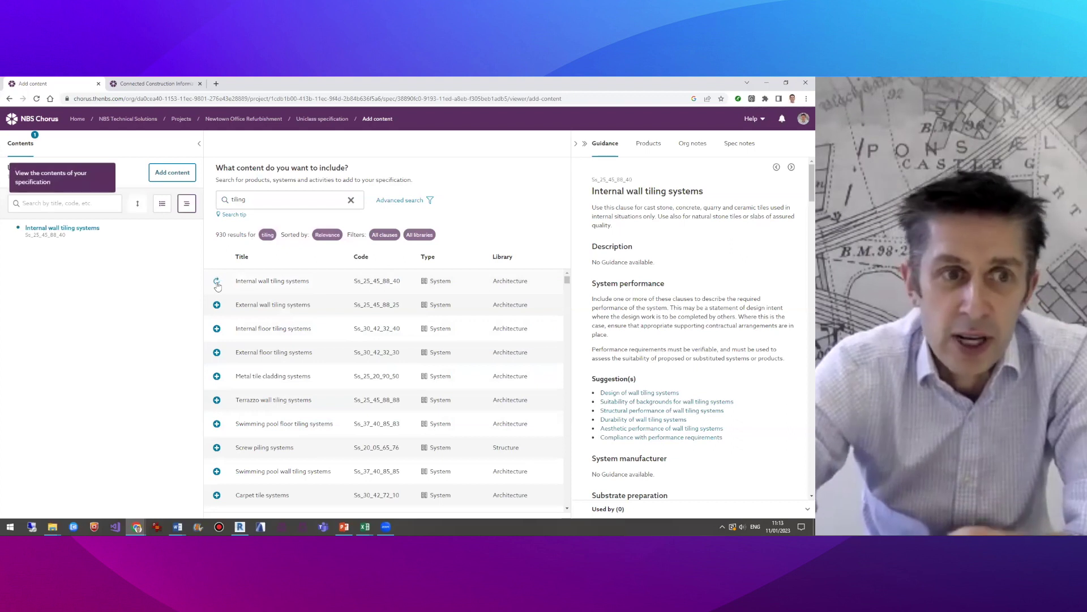
{"action": "left_click", "coordinate": [61, 230]}
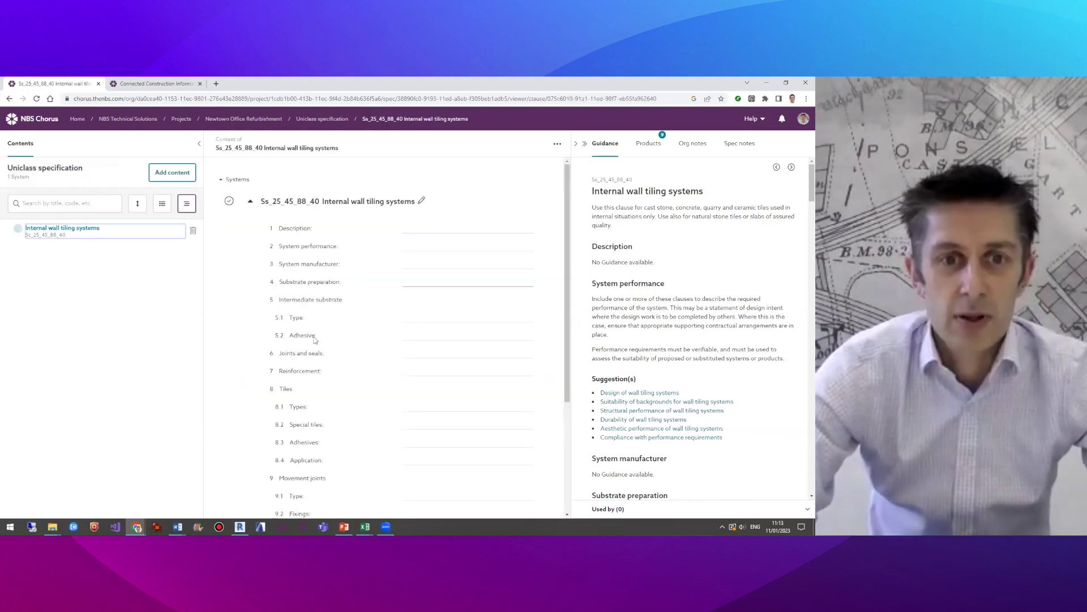
Link Natural stone tiles to item 8.1 Types of the Internal wall tiling systems clause and save the clause
{"action": "scroll", "coordinate": [349, 396], "scroll_direction": "down", "scroll_amount": 2}
{"action": "scroll", "coordinate": [349, 397], "scroll_direction": "up", "scroll_amount": 3}
{"action": "scroll", "coordinate": [349, 397], "scroll_direction": "down", "scroll_amount": 2}
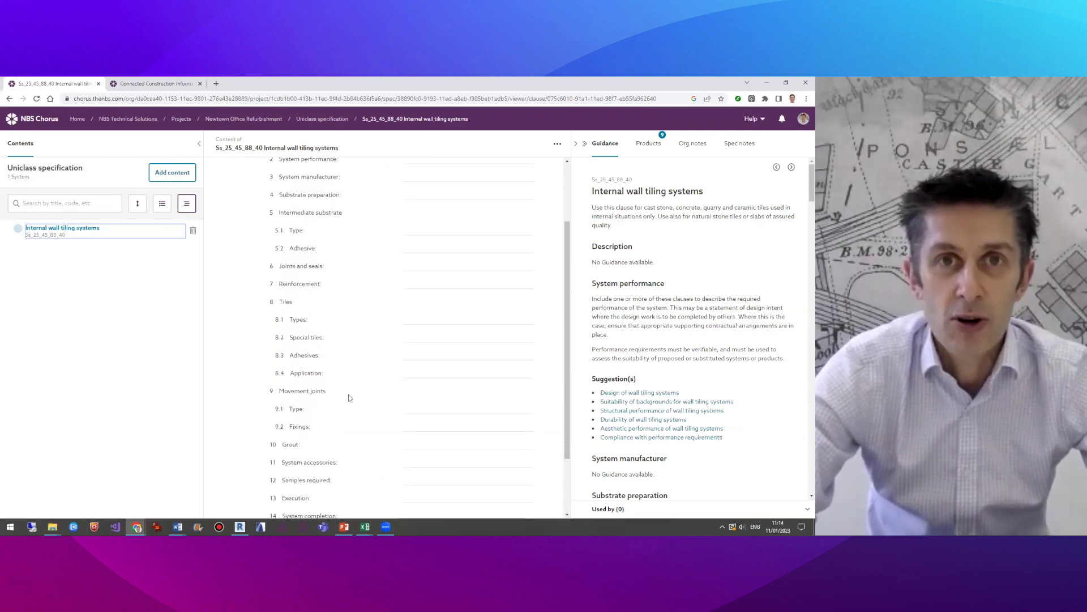
{"action": "scroll", "coordinate": [349, 397], "scroll_direction": "up", "scroll_amount": 1}
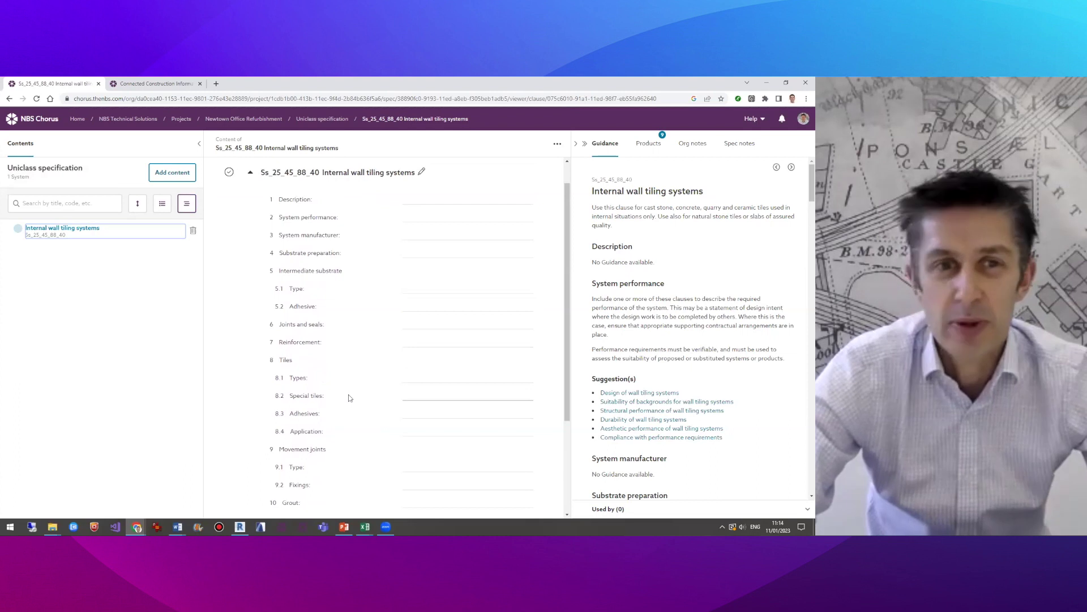
{"action": "scroll", "coordinate": [349, 398], "scroll_direction": "up", "scroll_amount": 1}
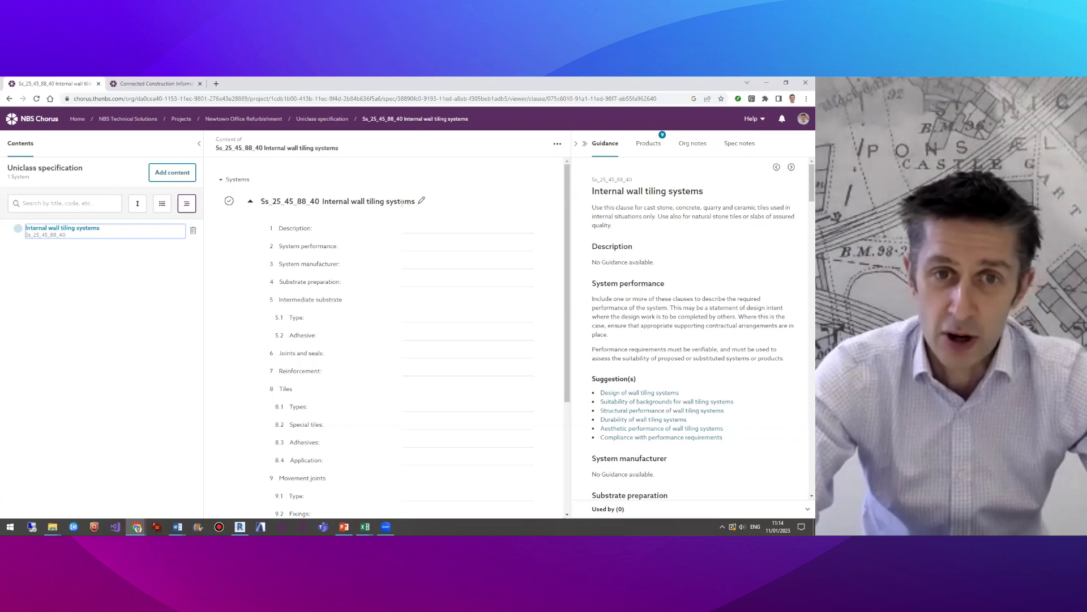
{"action": "left_click", "coordinate": [415, 406]}
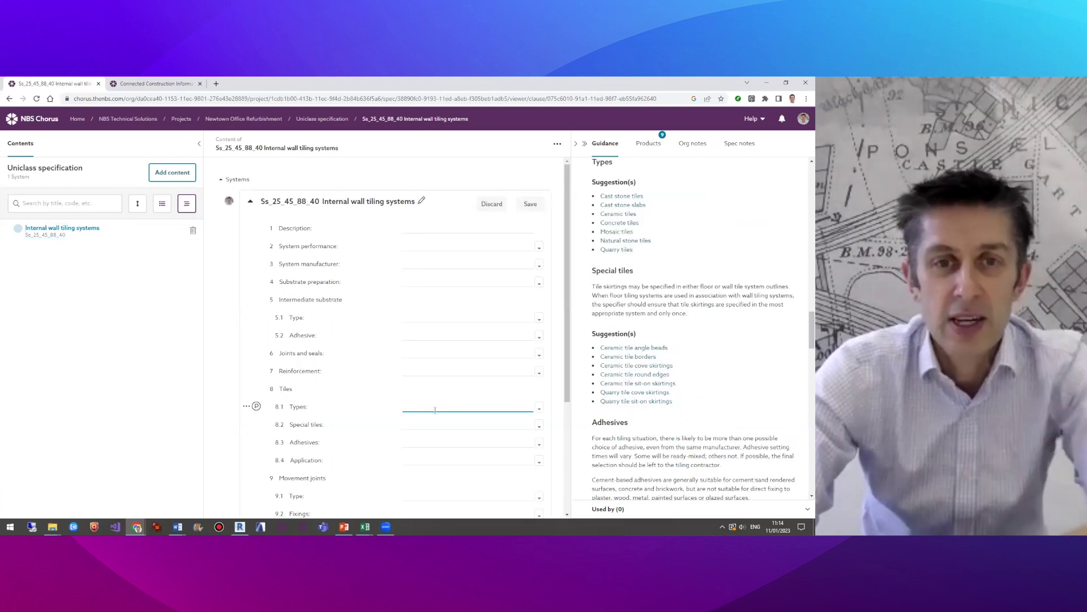
{"action": "left_click", "coordinate": [539, 408]}
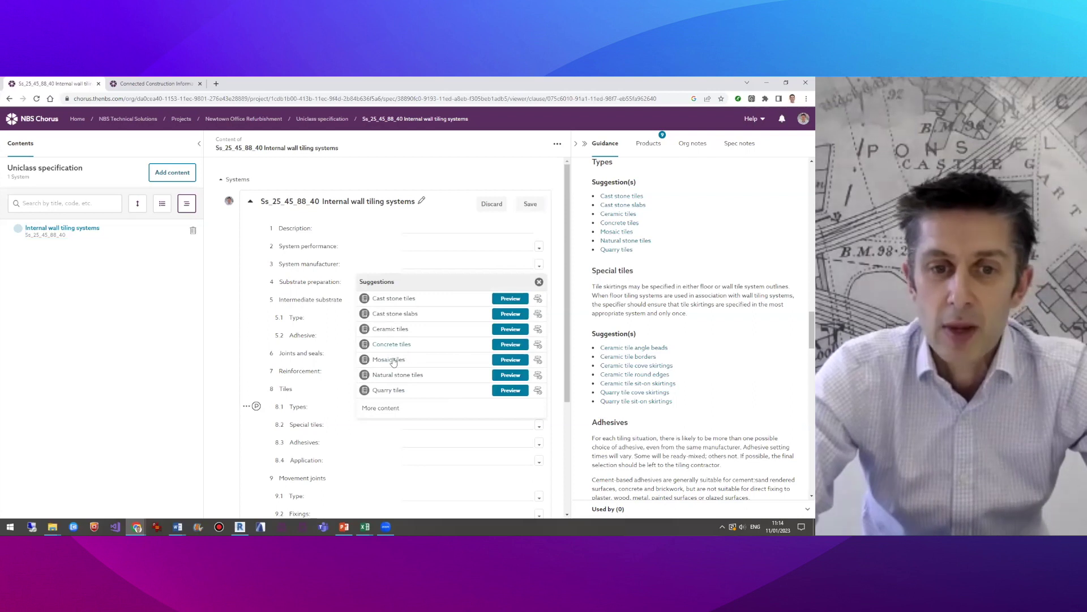
{"action": "left_click_drag", "start_coordinate": [385, 379], "coordinate": [408, 407]}
{"action": "left_click", "coordinate": [539, 282]}
{"action": "left_click", "coordinate": [530, 203]}
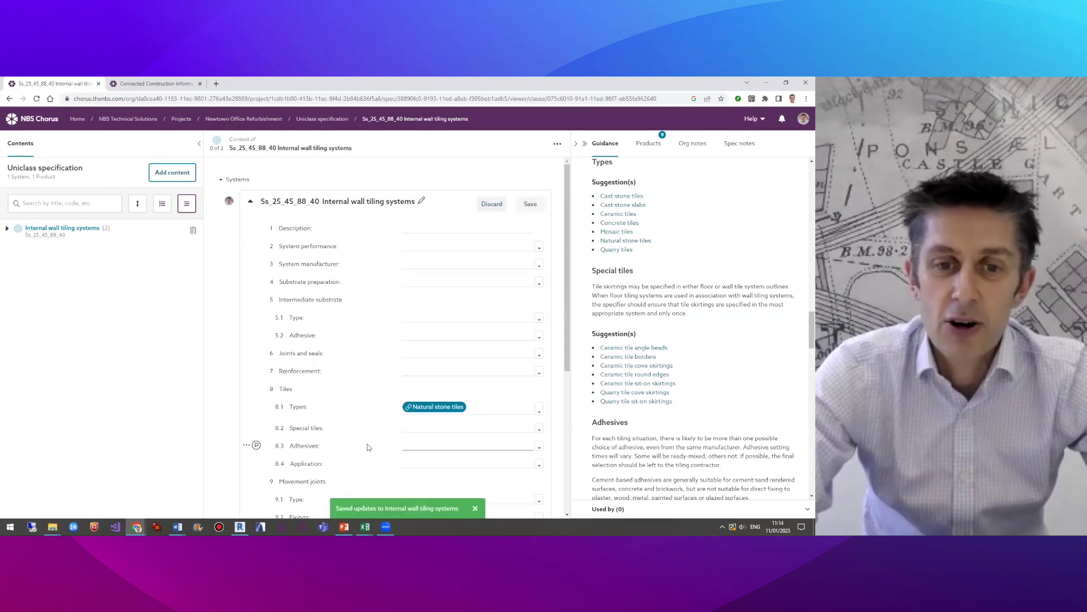
{"action": "scroll", "coordinate": [367, 446], "scroll_direction": "down", "scroll_amount": 5}
{"action": "scroll", "coordinate": [367, 447], "scroll_direction": "up", "scroll_amount": 3}
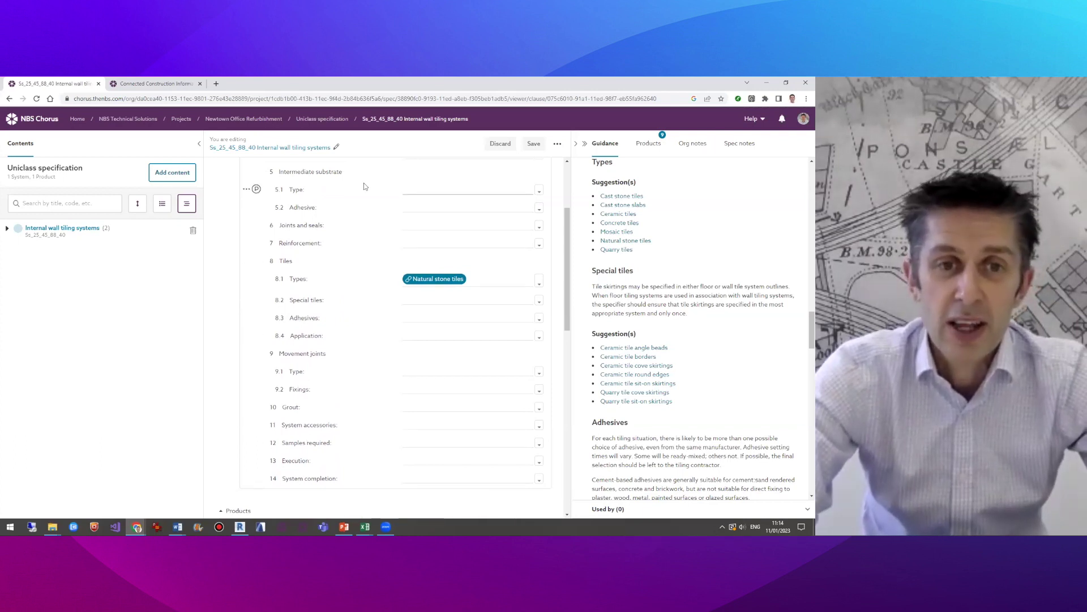
{"action": "scroll", "coordinate": [322, 263], "scroll_direction": "up", "scroll_amount": 2}
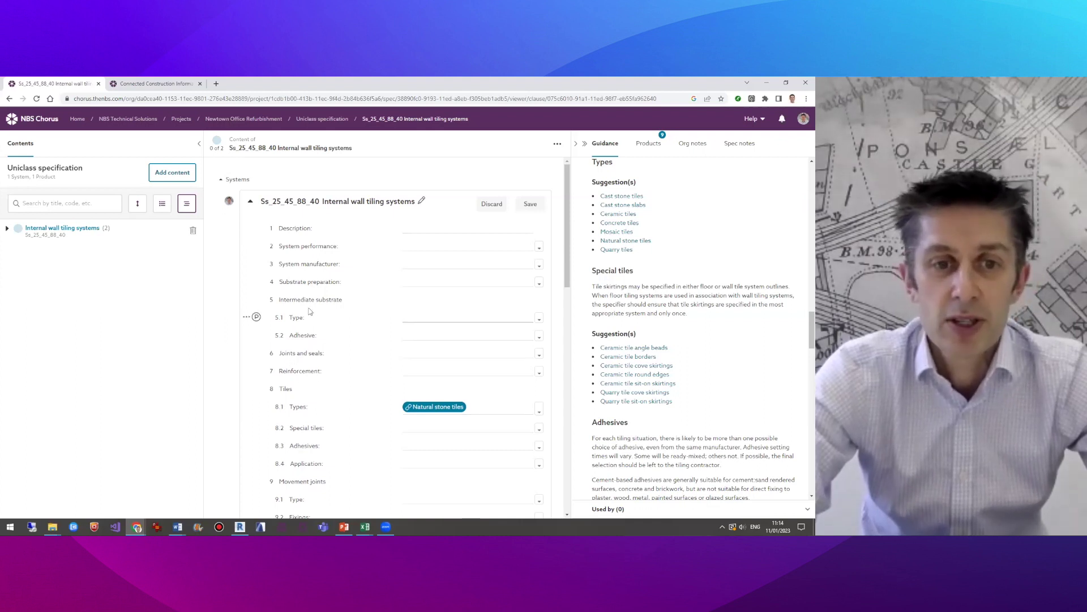
Link Fixing tiles to item 10 Execution of the Natural stone tiles clause and save the clause
{"action": "scroll", "coordinate": [323, 431], "scroll_direction": "down", "scroll_amount": 5}
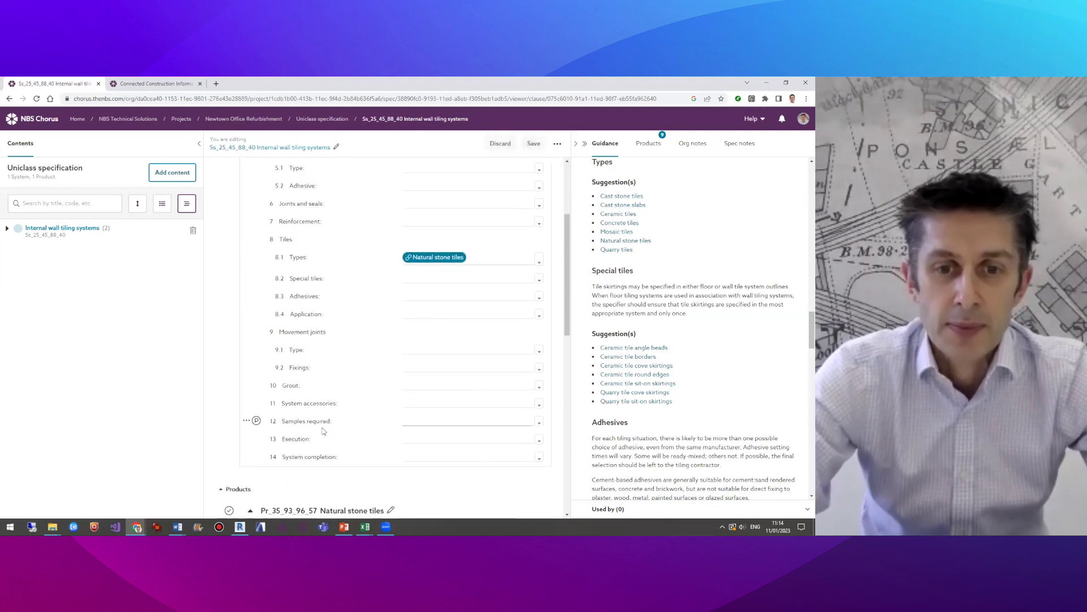
{"action": "scroll", "coordinate": [323, 431], "scroll_direction": "down", "scroll_amount": 2}
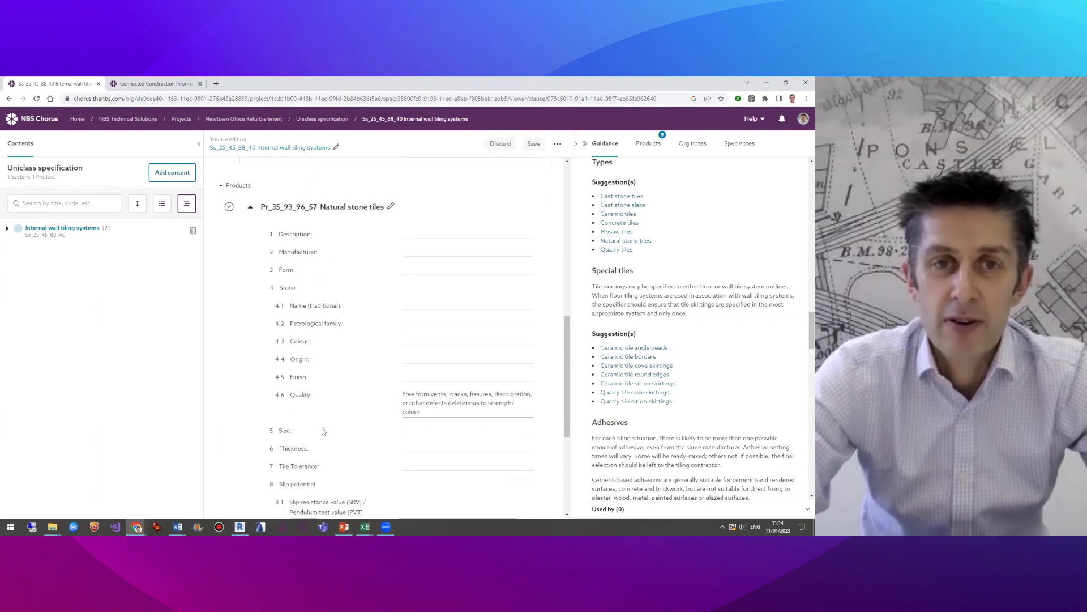
{"action": "scroll", "coordinate": [337, 440], "scroll_direction": "down", "scroll_amount": 5}
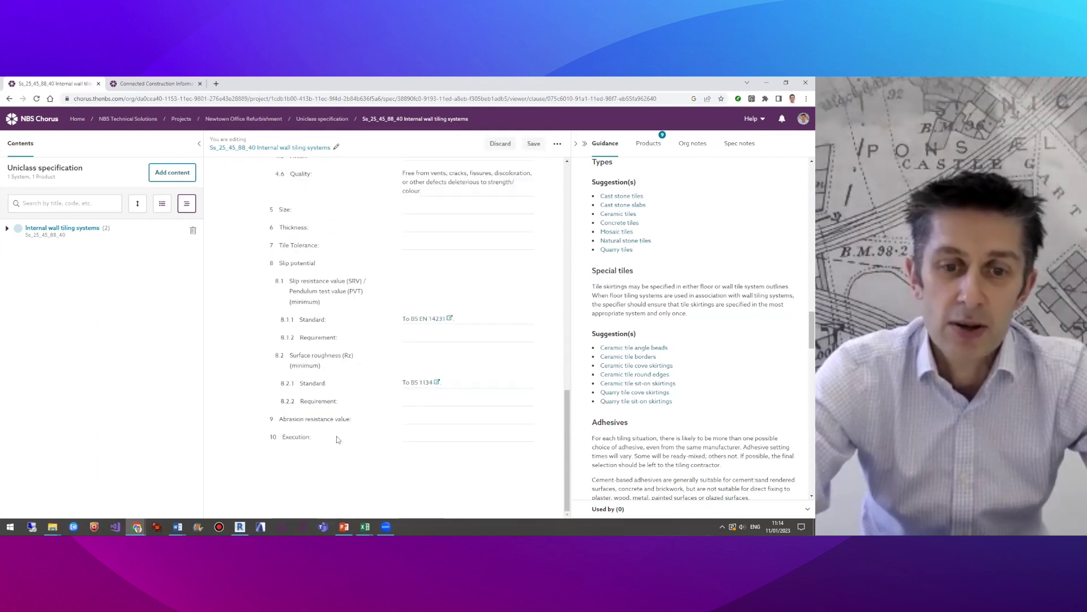
{"action": "left_click", "coordinate": [426, 437]}
{"action": "left_click", "coordinate": [538, 437]}
{"action": "left_click", "coordinate": [411, 478]}
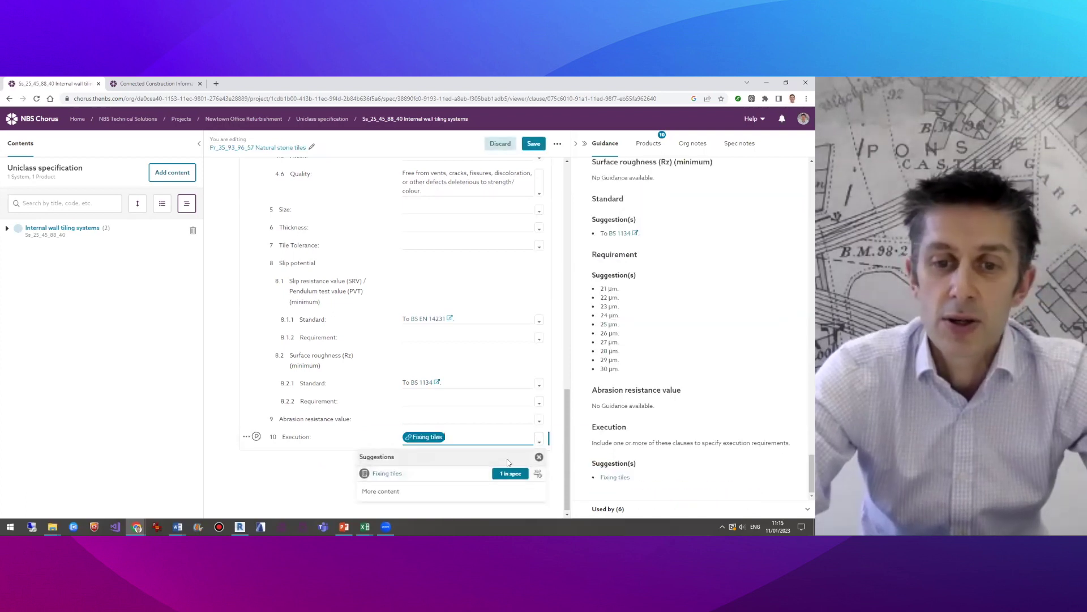
{"action": "left_click", "coordinate": [539, 458]}
{"action": "left_click", "coordinate": [534, 143]}
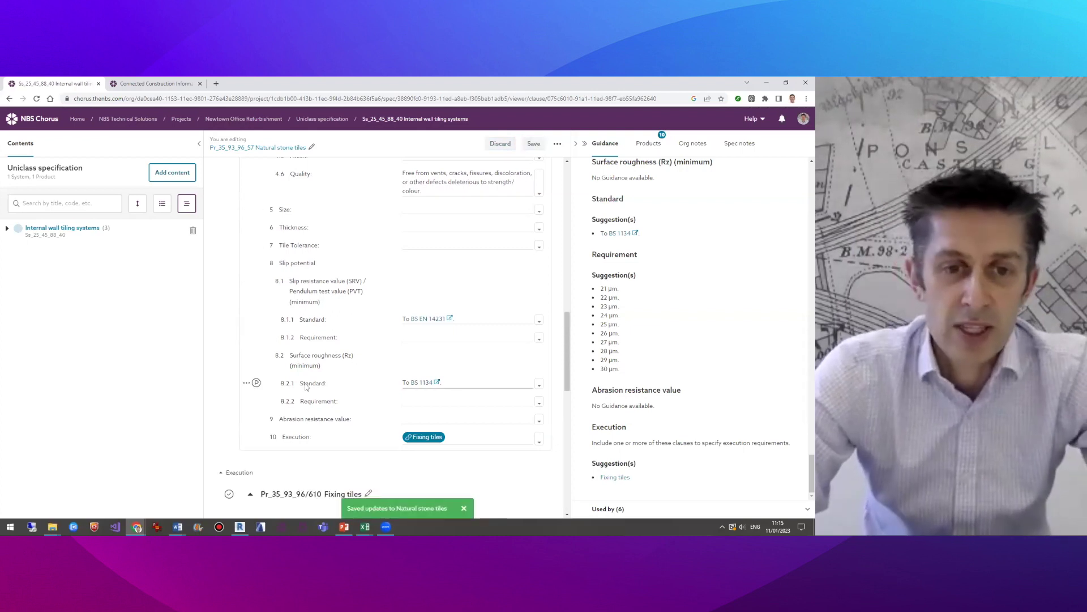
Expand the Internal wall tiling systems contents and examine its linked Natural stone tiles product and Fixing tiles execution clauses
{"action": "scroll", "coordinate": [353, 388], "scroll_direction": "up", "scroll_amount": 5}
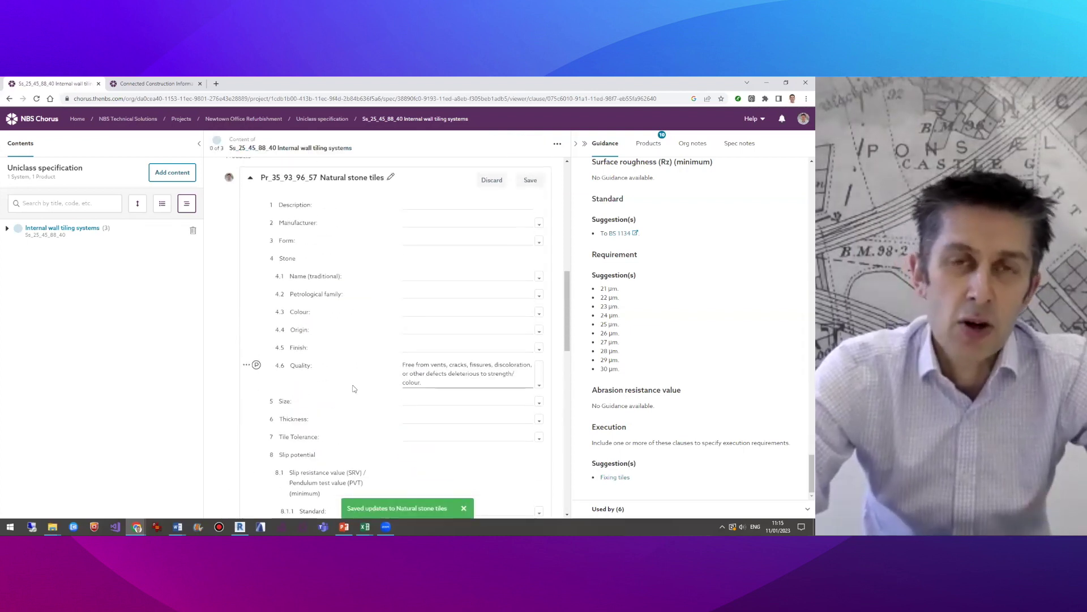
{"action": "scroll", "coordinate": [353, 388], "scroll_direction": "up", "scroll_amount": 3}
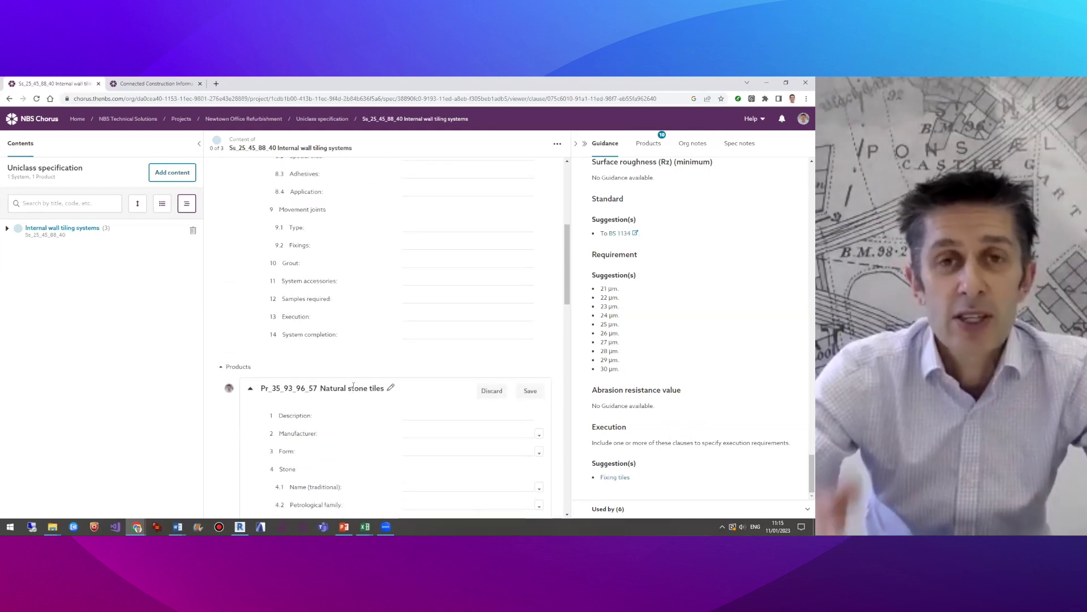
{"action": "scroll", "coordinate": [340, 361], "scroll_direction": "up", "scroll_amount": 6}
{"action": "left_click", "coordinate": [7, 229]}
{"action": "left_click", "coordinate": [19, 252]}
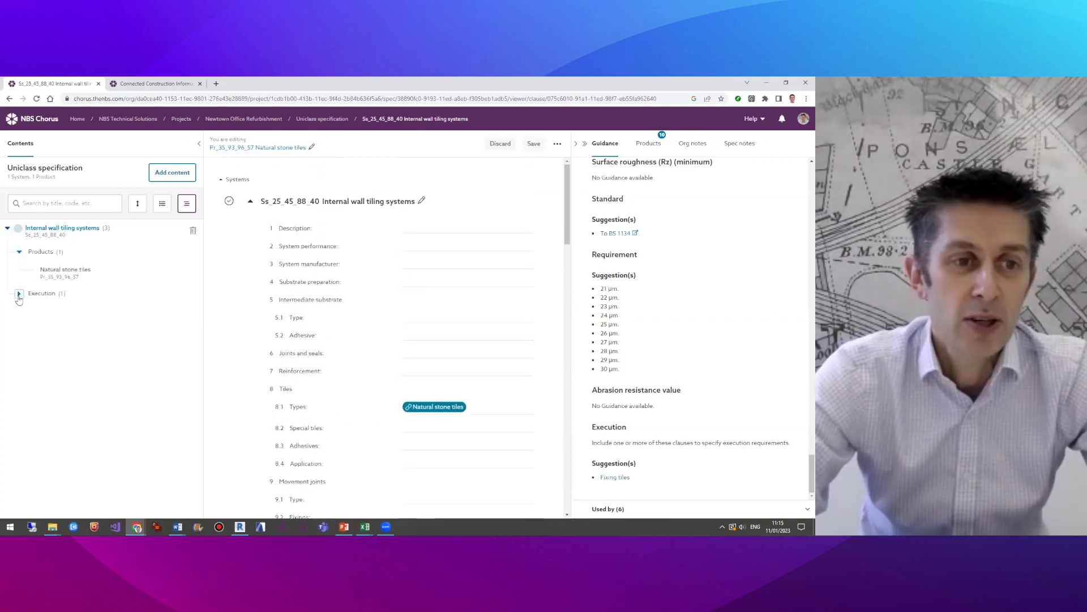
{"action": "left_click", "coordinate": [18, 294]}
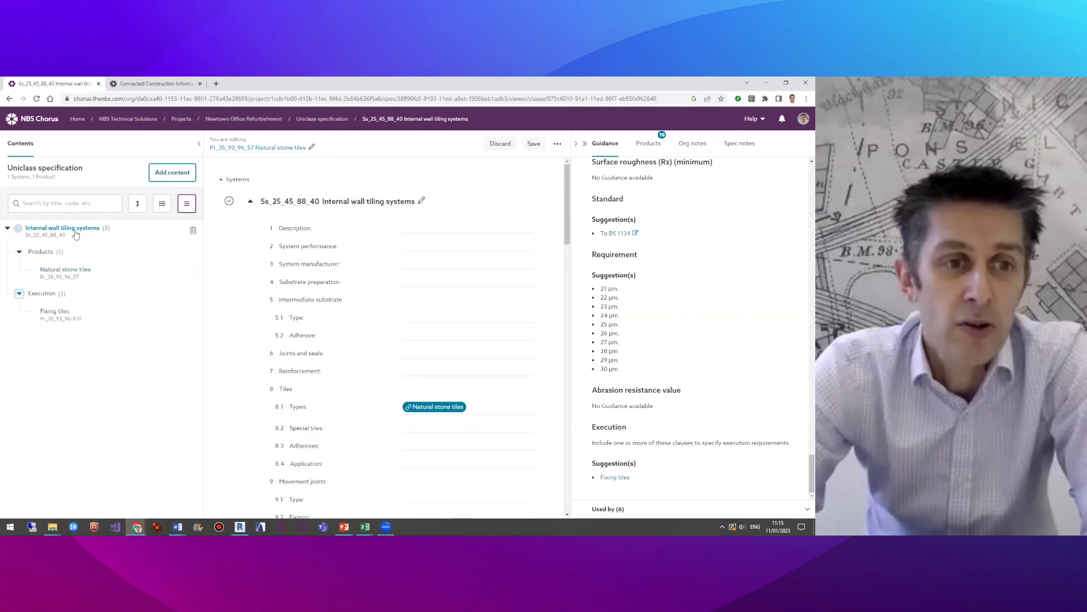
{"action": "left_click", "coordinate": [65, 276]}
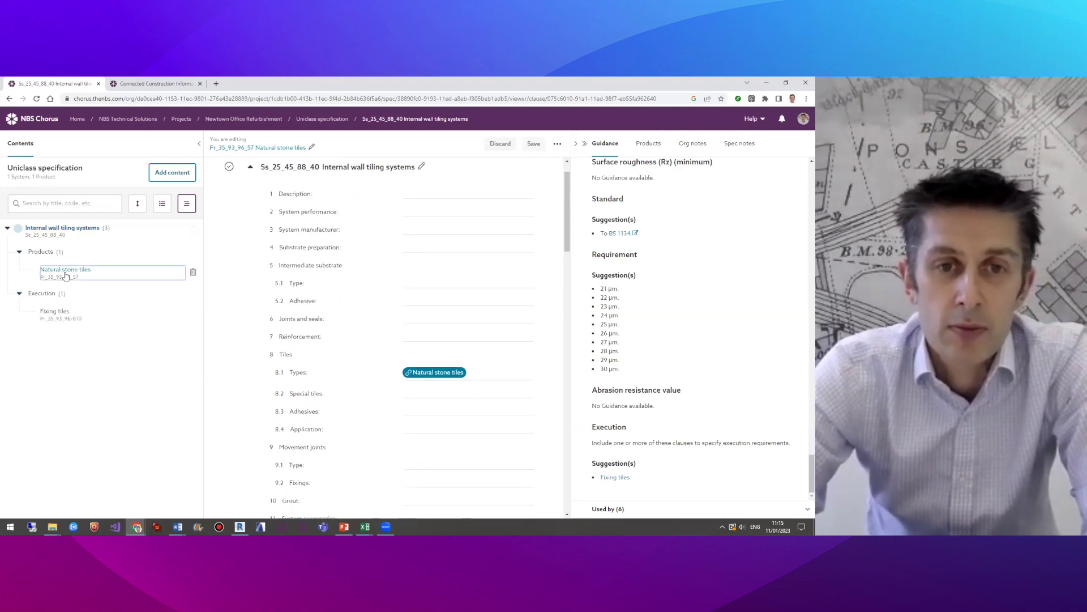
{"action": "left_click", "coordinate": [64, 319]}
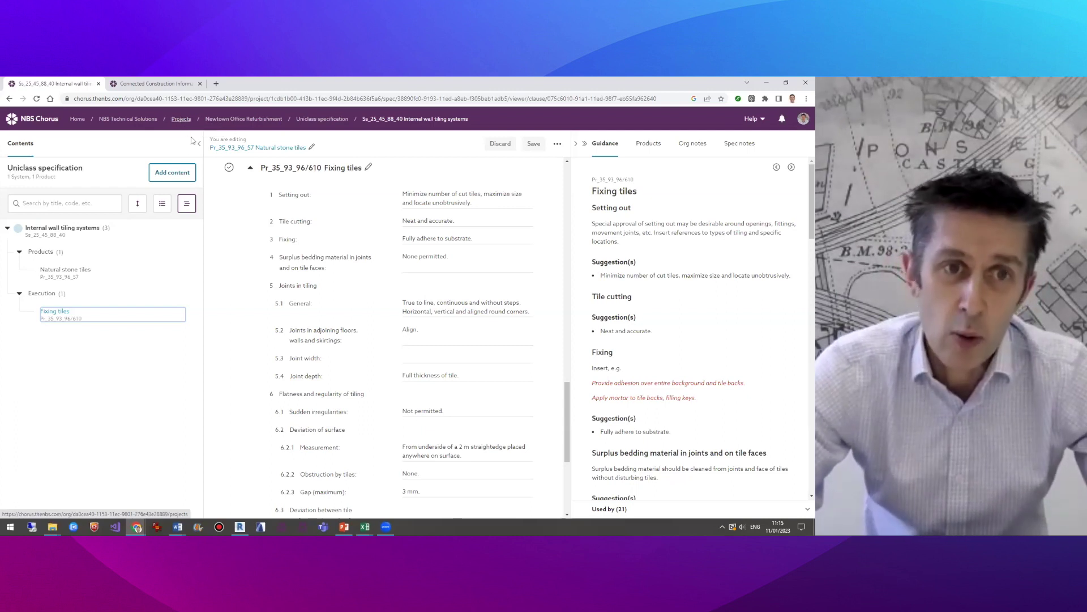
Switch to the NBS Lakeside Restaurant project and open its Architectural specification (CAWS)
{"action": "left_click", "coordinate": [174, 121]}
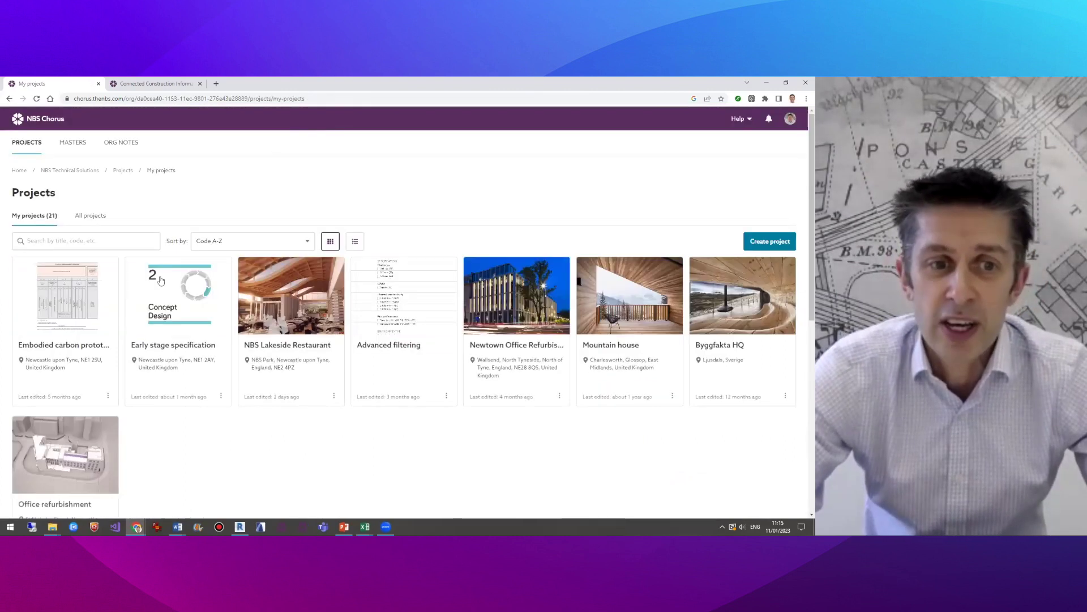
{"action": "left_click", "coordinate": [290, 327]}
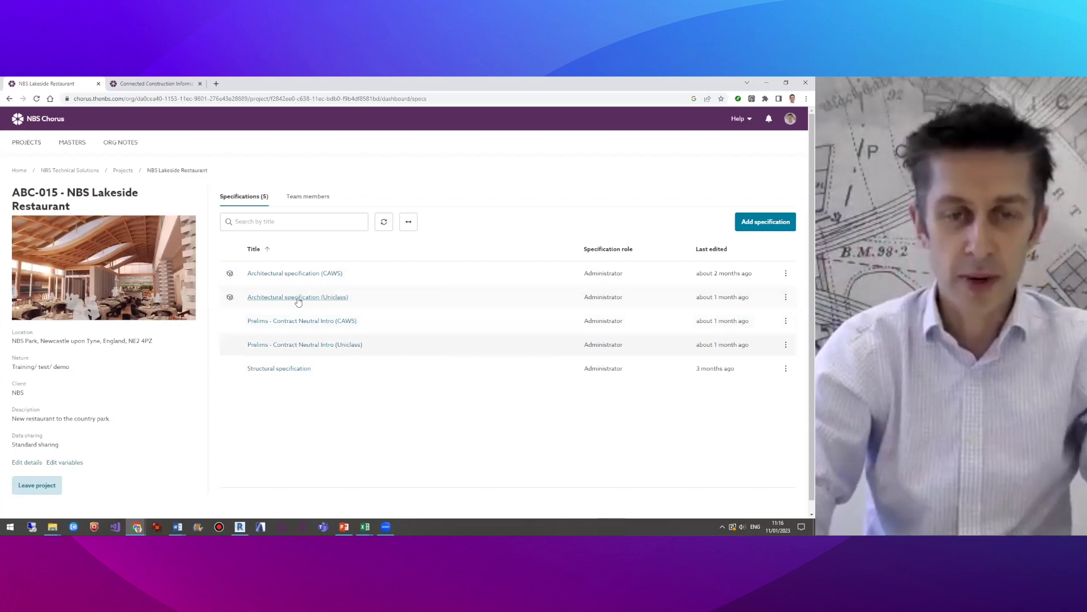
{"action": "left_click", "coordinate": [269, 274]}
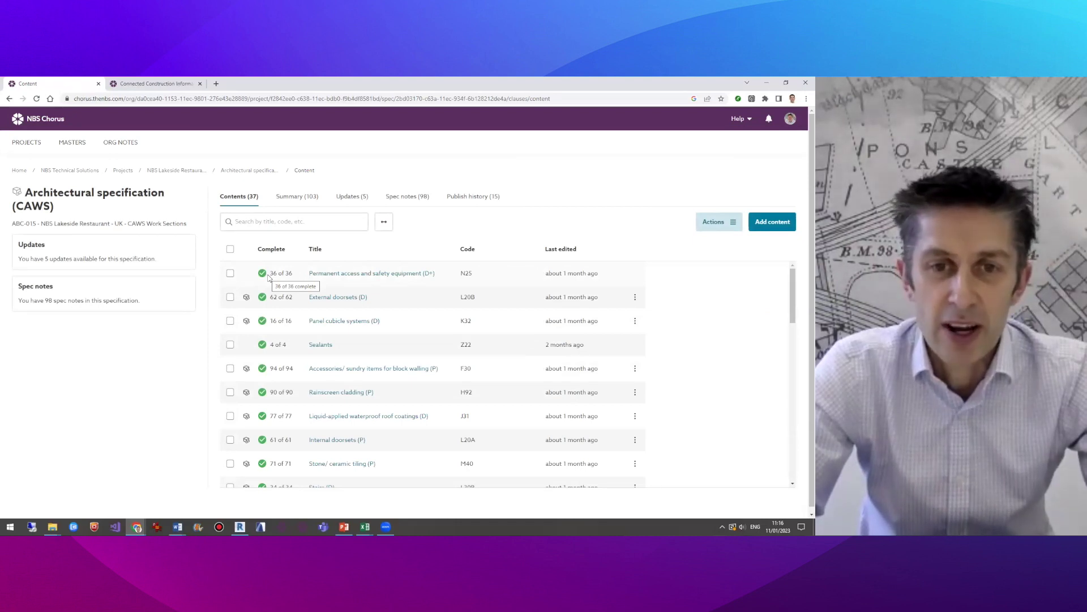
Look through the specification's sections, search them for "til" and open Stone/ ceramic tiling (P)
{"action": "scroll", "coordinate": [367, 379], "scroll_direction": "down", "scroll_amount": 3}
{"action": "scroll", "coordinate": [368, 384], "scroll_direction": "down", "scroll_amount": 4}
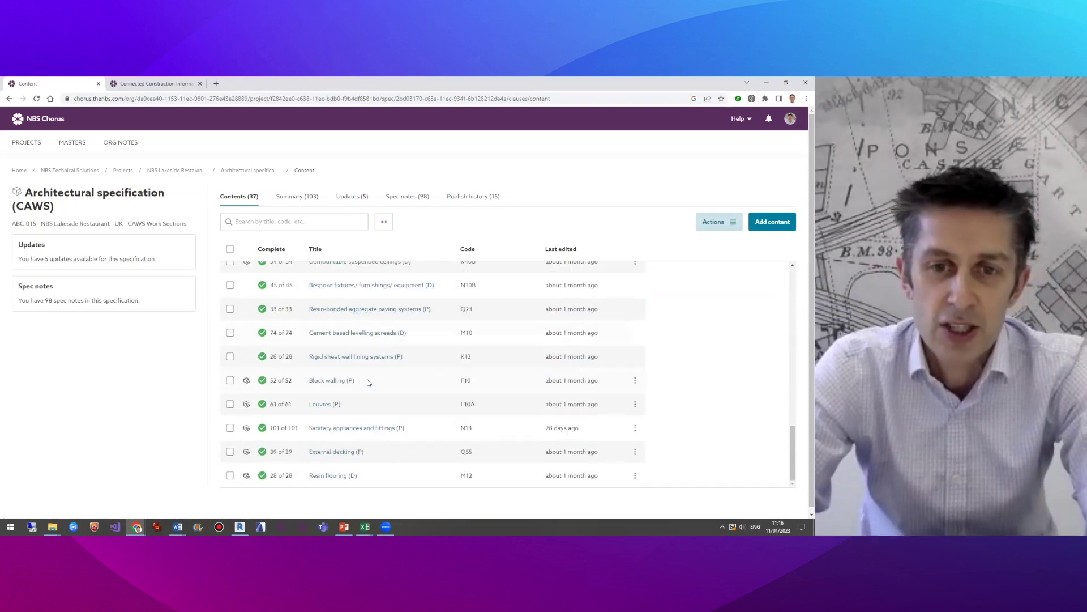
{"action": "scroll", "coordinate": [367, 381], "scroll_direction": "up", "scroll_amount": 8}
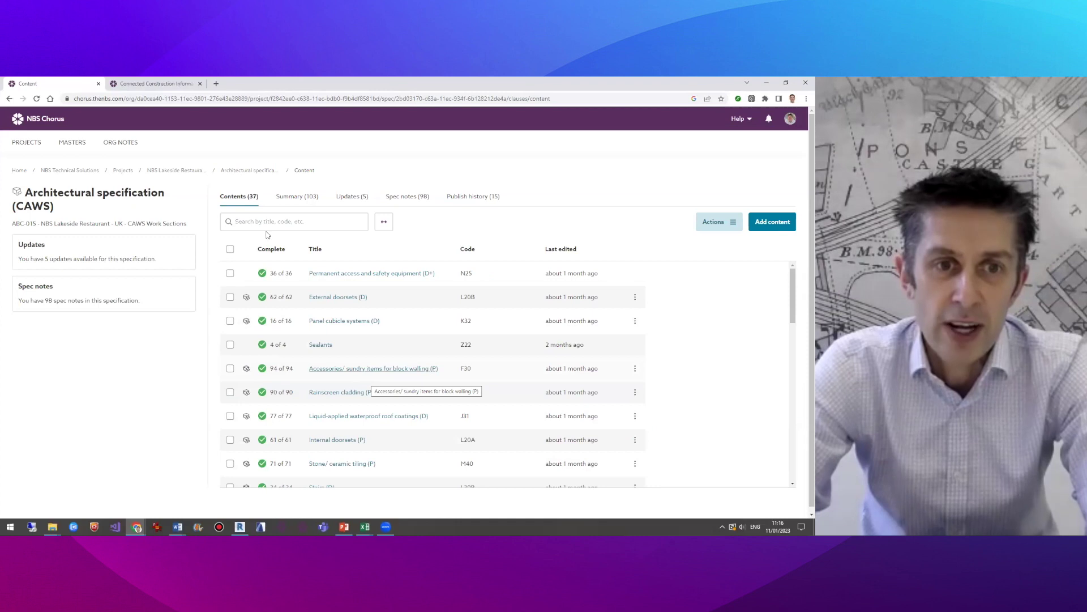
{"action": "left_click", "coordinate": [246, 222]}
{"action": "type", "text": "til"}
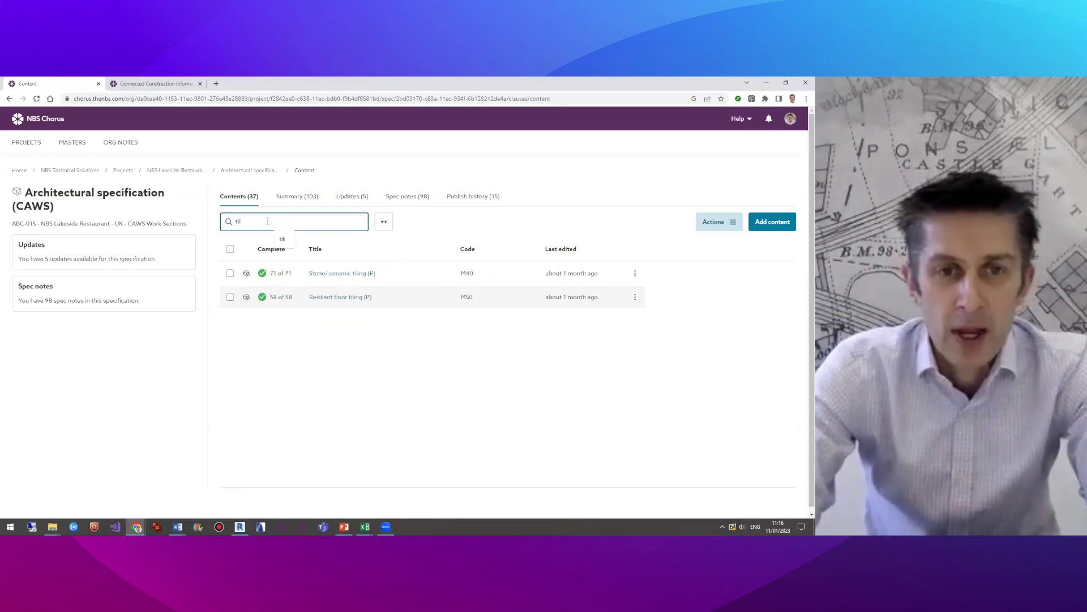
{"action": "left_click", "coordinate": [348, 274]}
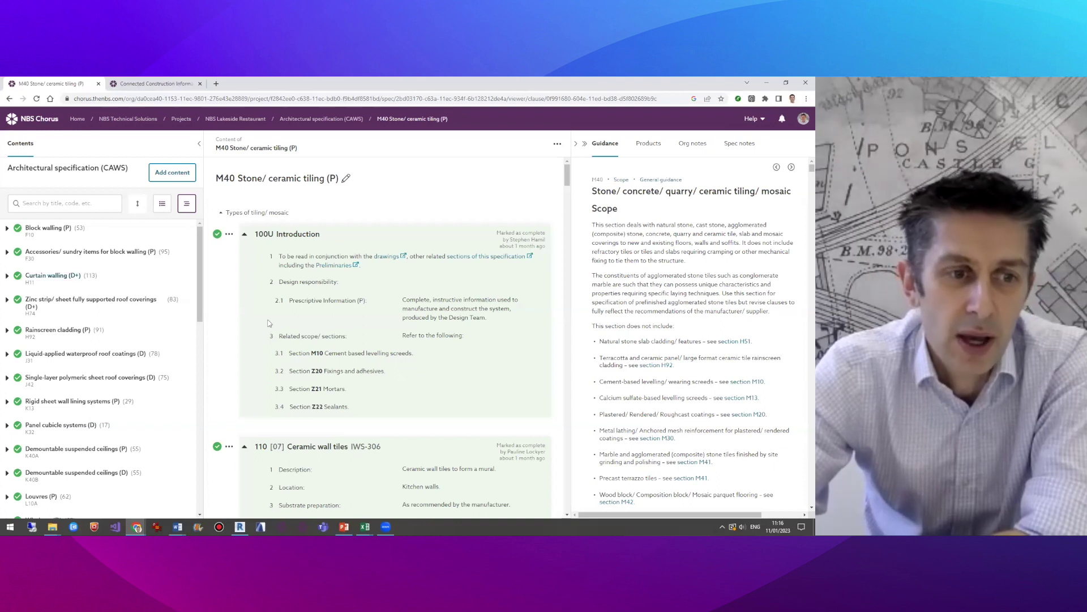
Examine the Ceramic wall tiles clauses 110 and 111, including their Royal Mosa products and item values
{"action": "scroll", "coordinate": [354, 371], "scroll_direction": "down", "scroll_amount": 12}
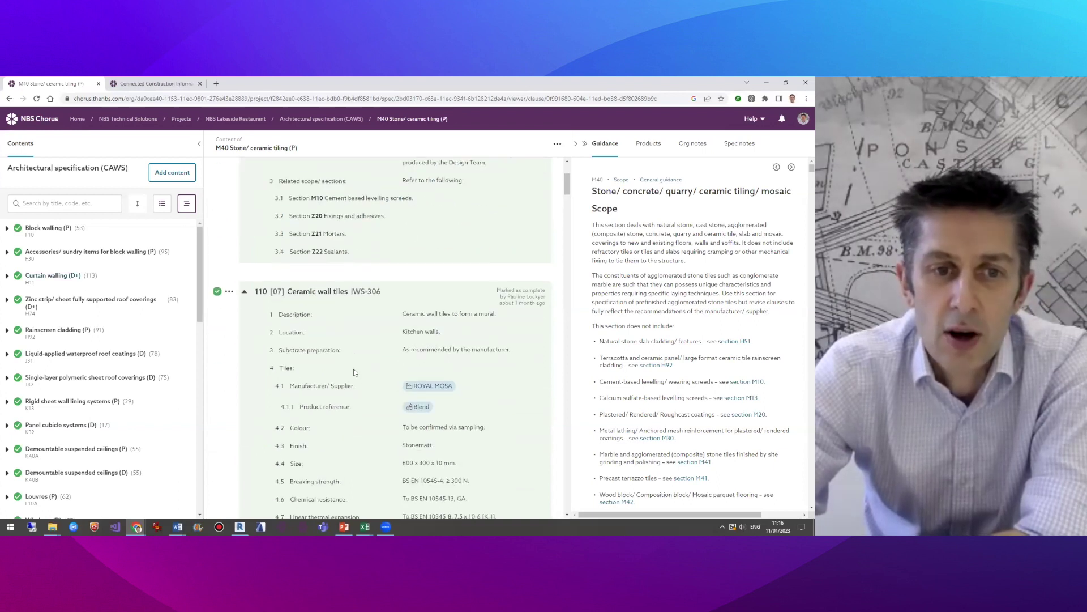
{"action": "scroll", "coordinate": [353, 372], "scroll_direction": "down", "scroll_amount": 3}
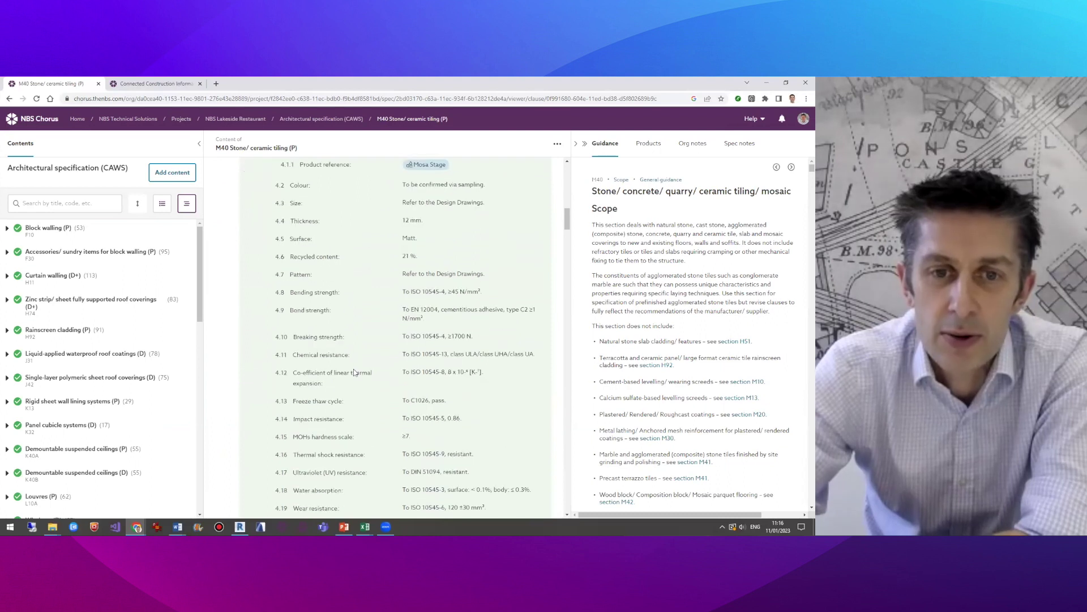
{"action": "scroll", "coordinate": [354, 373], "scroll_direction": "up", "scroll_amount": 2}
{"action": "scroll", "coordinate": [353, 372], "scroll_direction": "down", "scroll_amount": 1}
{"action": "right_click", "coordinate": [353, 368]}
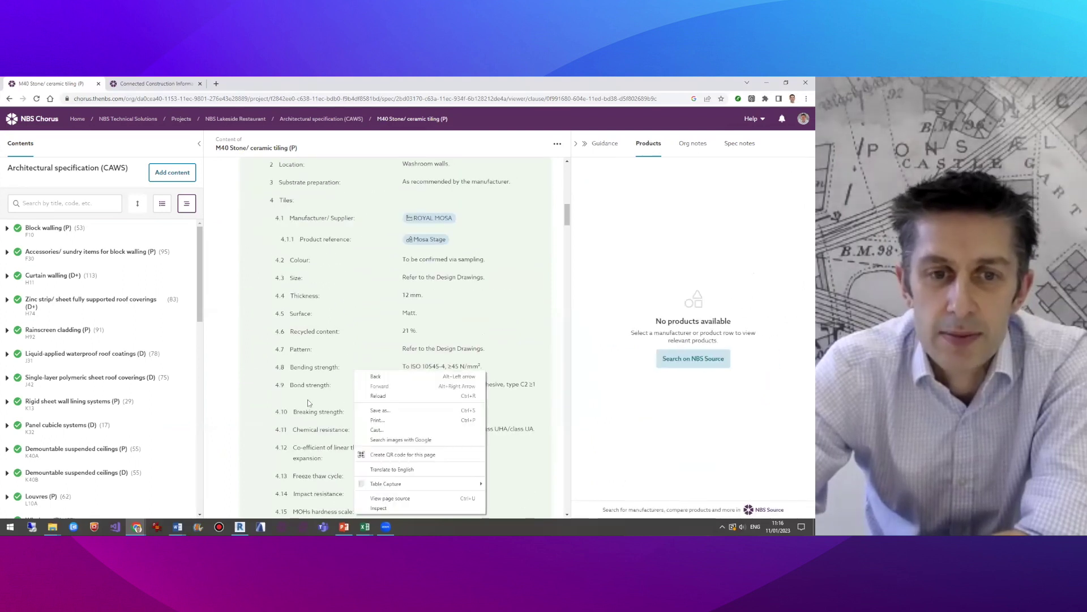
{"action": "left_click", "coordinate": [378, 376]}
{"action": "scroll", "coordinate": [375, 373], "scroll_direction": "up", "scroll_amount": 4}
{"action": "scroll", "coordinate": [373, 369], "scroll_direction": "down", "scroll_amount": 1}
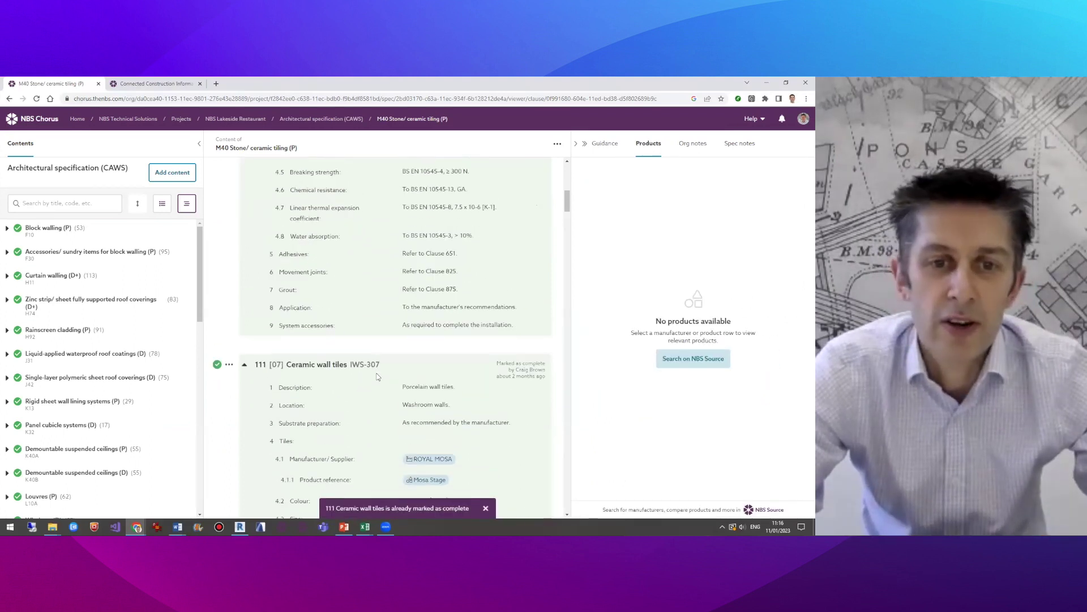
{"action": "scroll", "coordinate": [371, 367], "scroll_direction": "up", "scroll_amount": 2}
{"action": "left_click", "coordinate": [369, 365]}
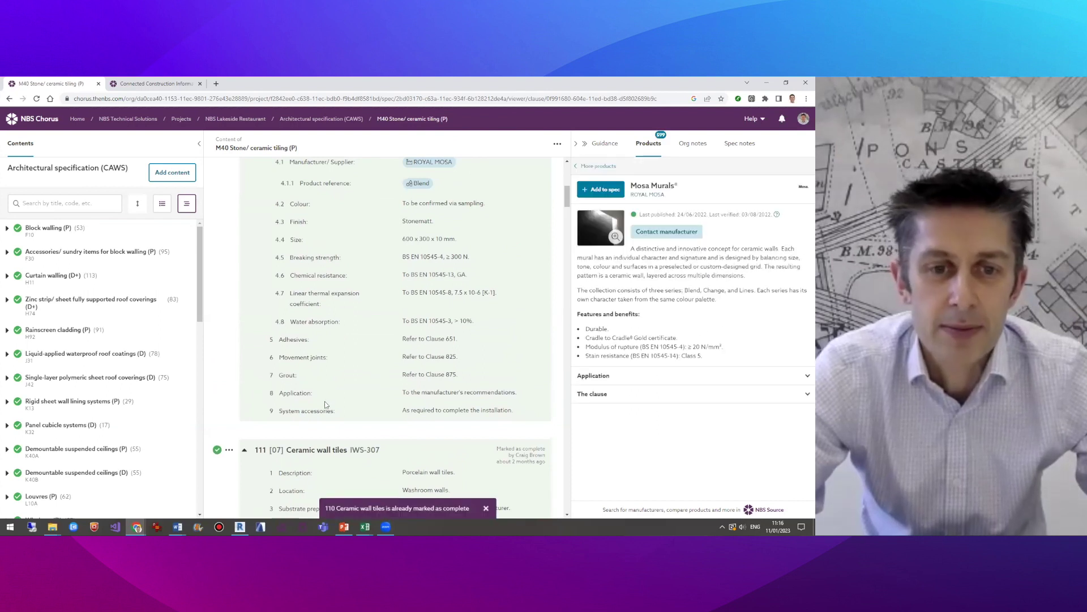
{"action": "scroll", "coordinate": [326, 400], "scroll_direction": "down", "scroll_amount": 4}
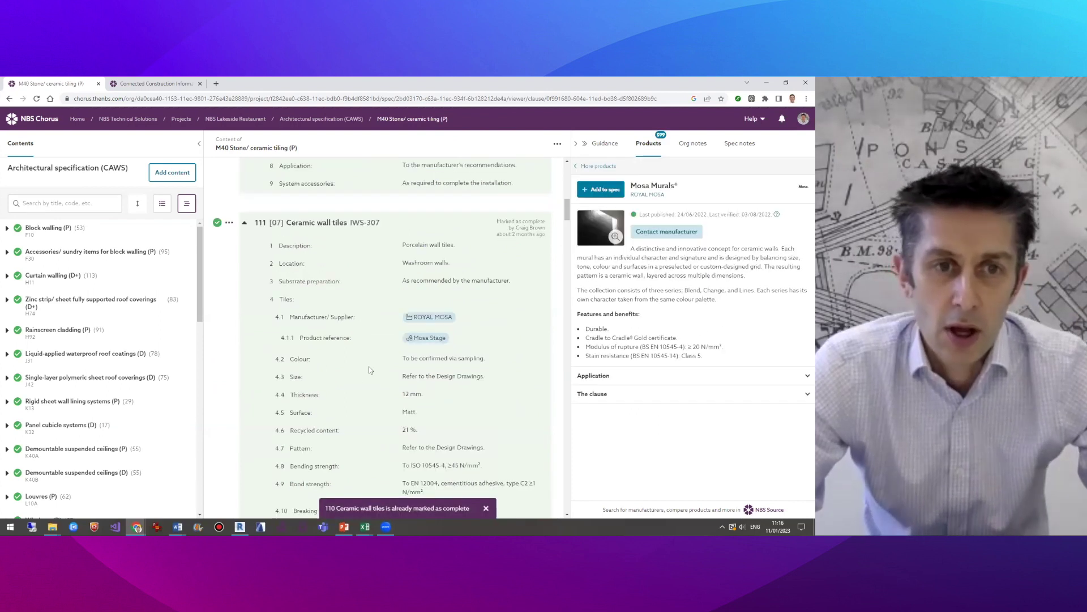
Filter the contents list for "til" and examine the Fixing generally, Performance and Movement joints clauses of Stone/ ceramic tiling (P)
{"action": "left_click", "coordinate": [48, 204]}
{"action": "type", "text": "til"}
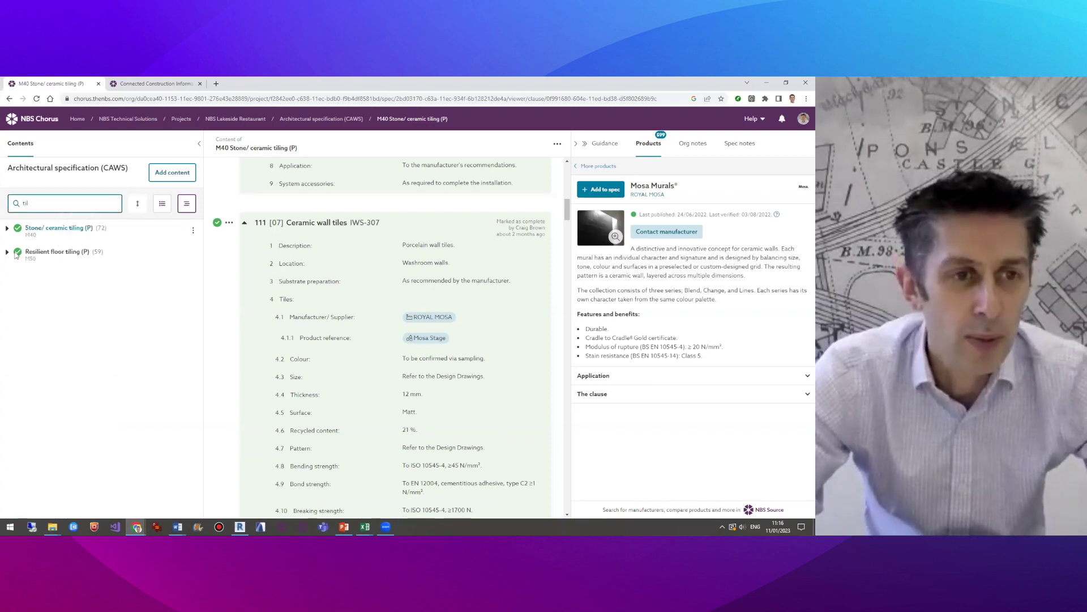
{"action": "left_click", "coordinate": [7, 229]}
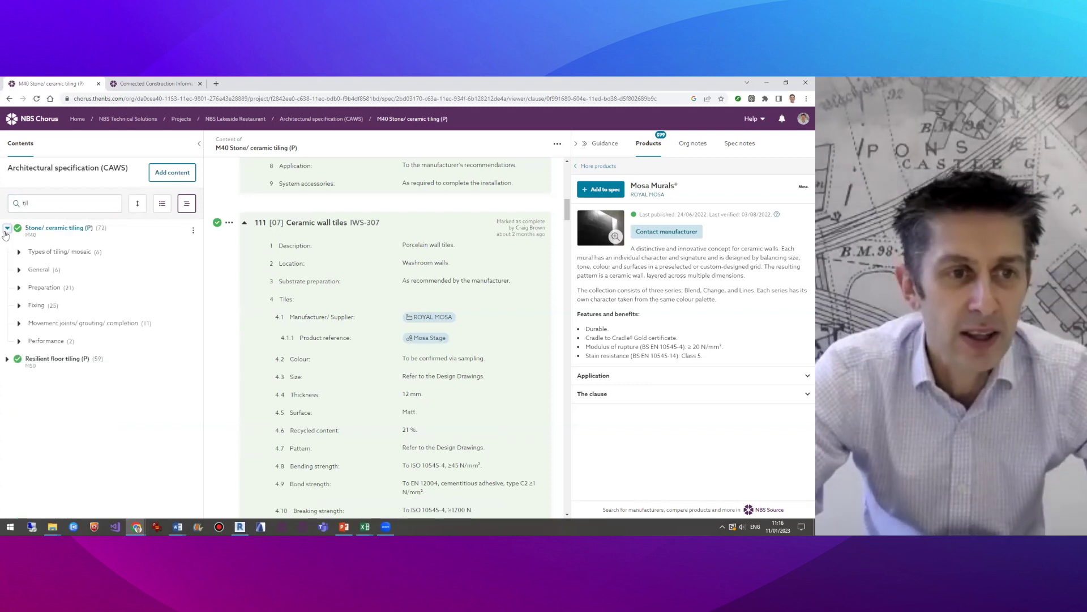
{"action": "left_click", "coordinate": [18, 305]}
{"action": "left_click", "coordinate": [57, 328]}
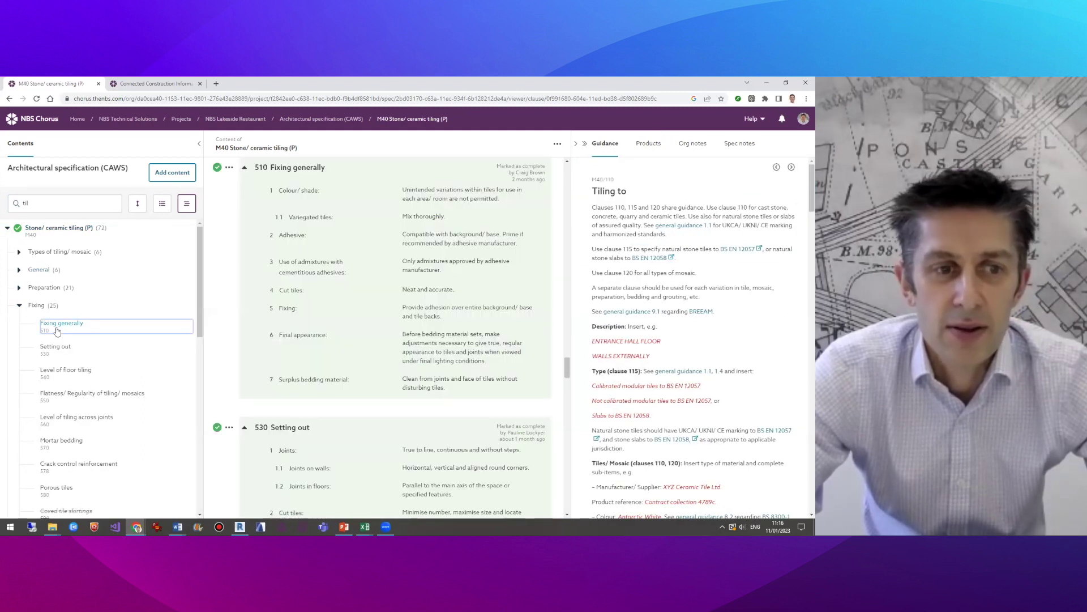
{"action": "left_click", "coordinate": [19, 306]}
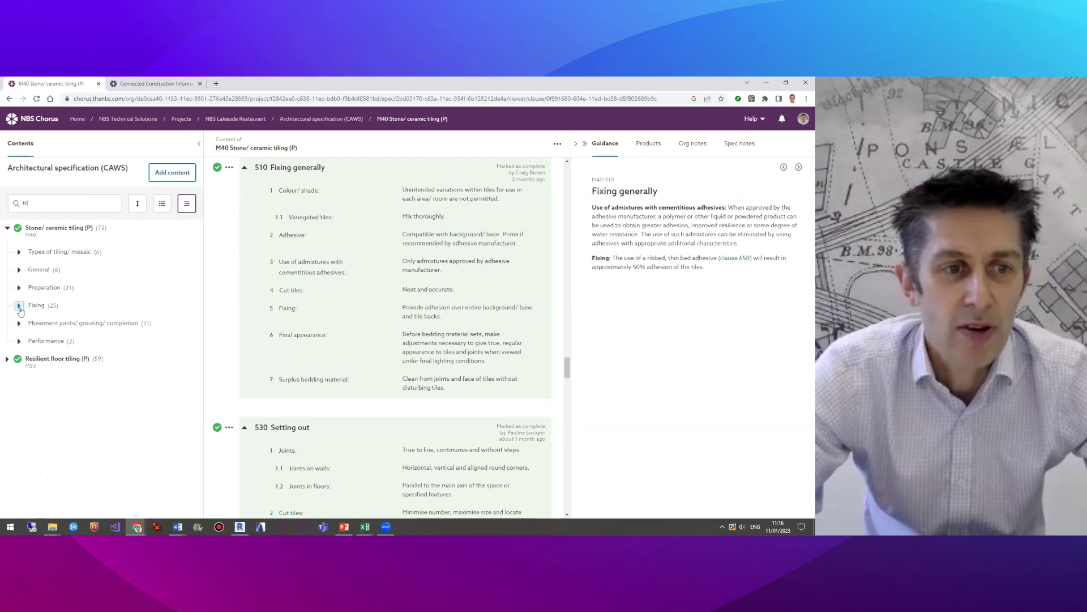
{"action": "left_click", "coordinate": [19, 341]}
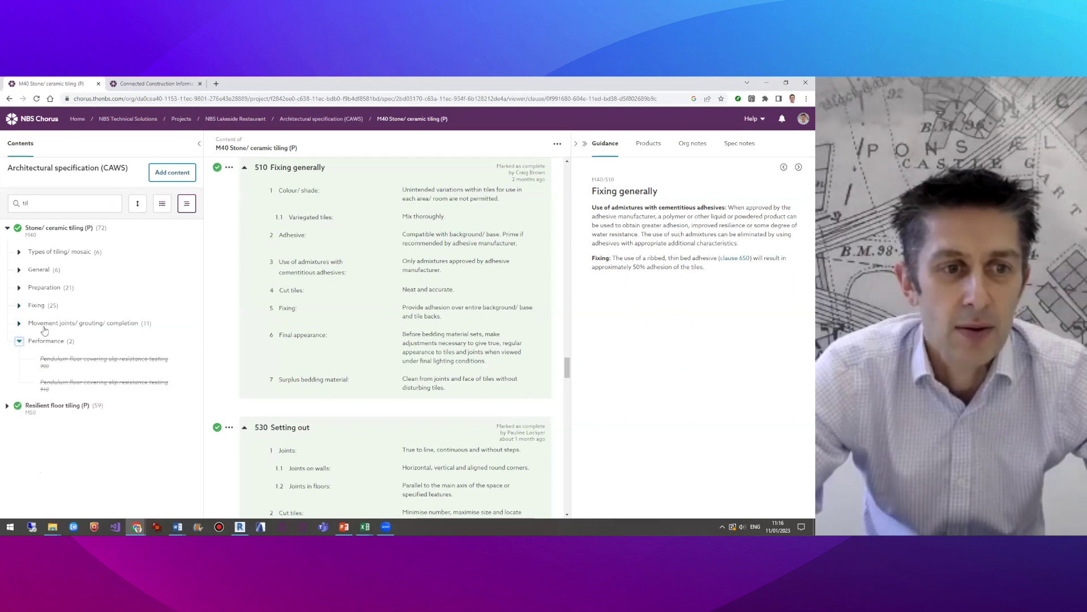
{"action": "left_click", "coordinate": [19, 324]}
{"action": "left_click", "coordinate": [48, 396]}
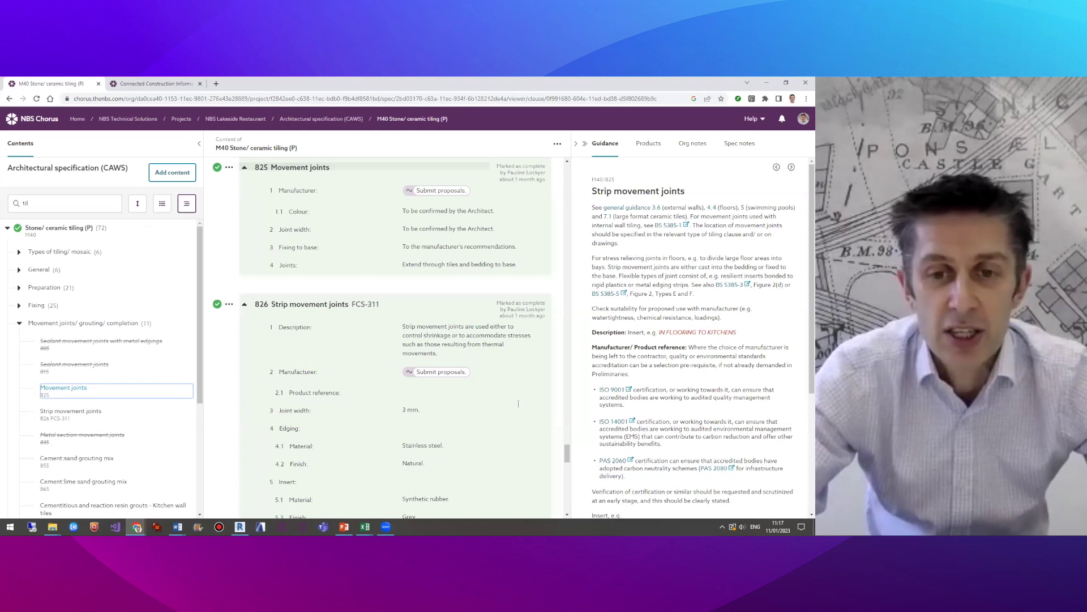
Examine Ceramic wall tiles clause 110 in Stone/ ceramic tiling (P), highlighting its references to Clause 651 for adhesives and Clause 825 for movement joints
{"action": "left_click_drag", "start_coordinate": [568, 455], "coordinate": [571, 181]}
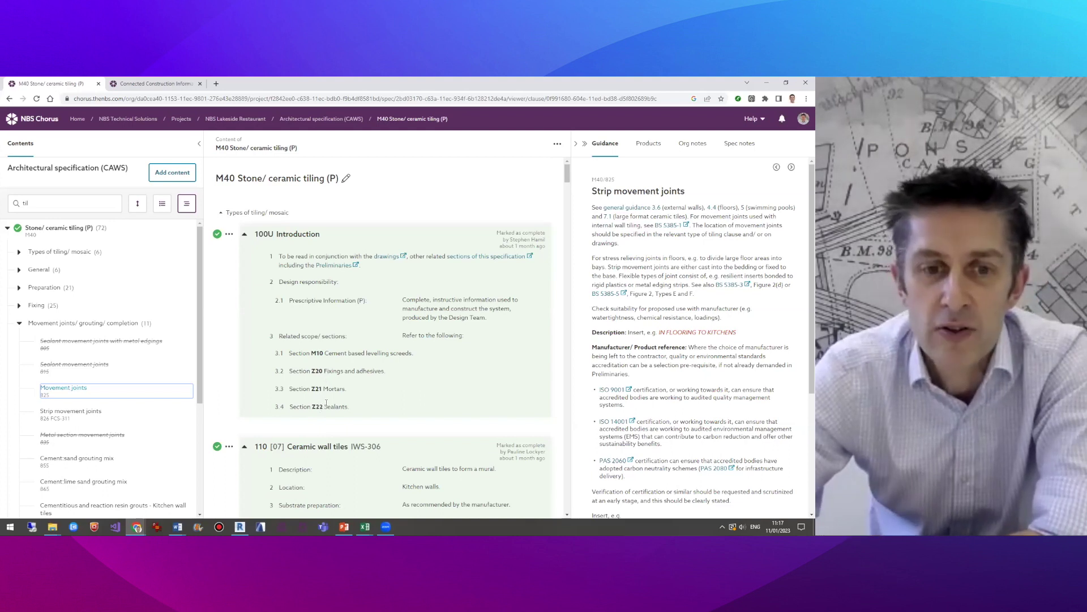
{"action": "scroll", "coordinate": [326, 404], "scroll_direction": "down", "scroll_amount": 5}
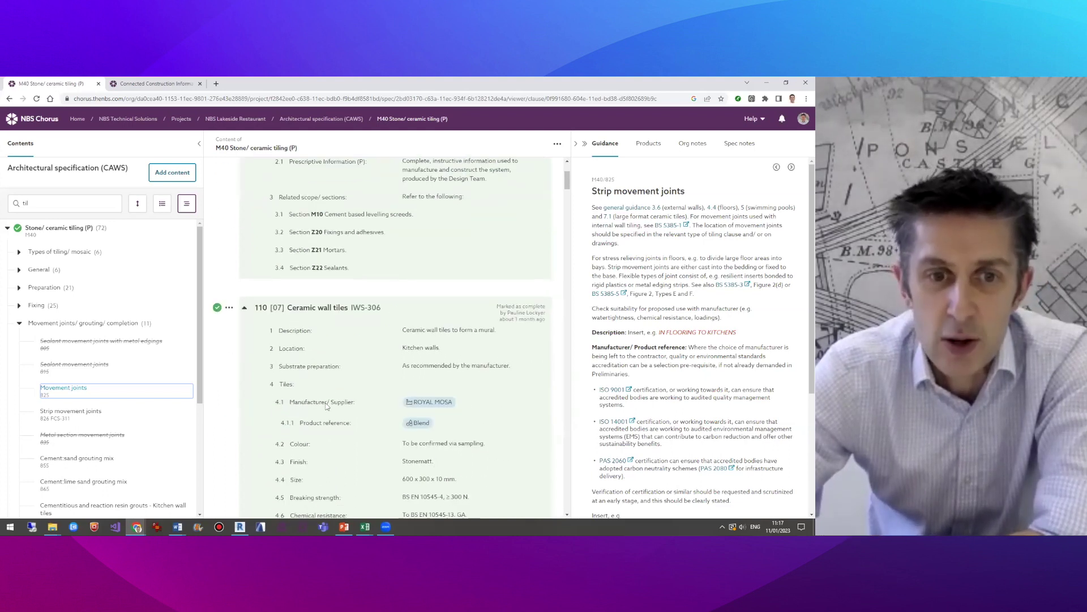
{"action": "scroll", "coordinate": [347, 209], "scroll_direction": "up", "scroll_amount": 1}
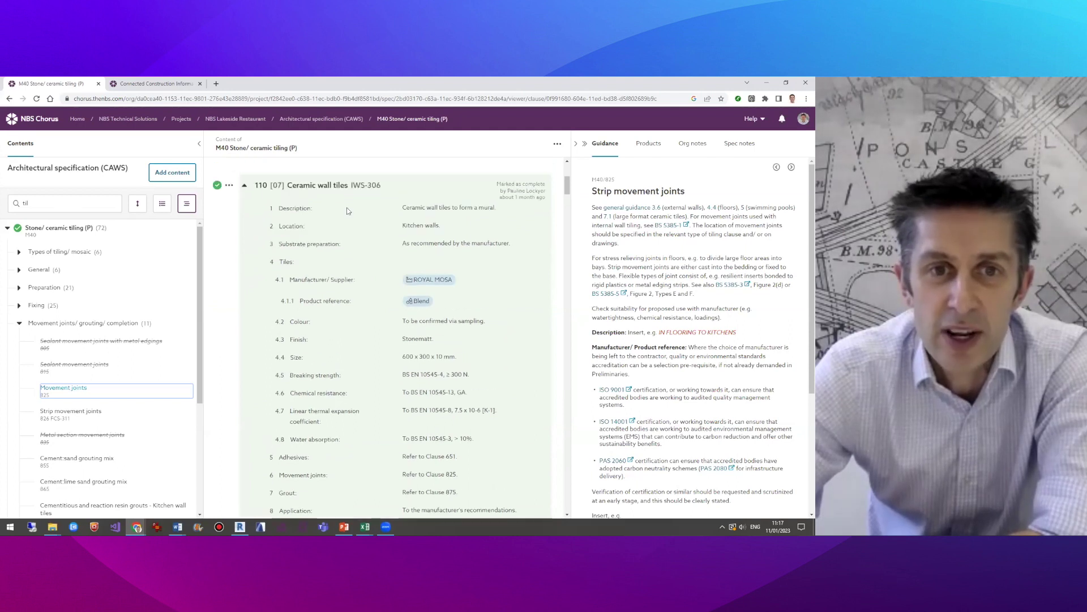
{"action": "scroll", "coordinate": [329, 302], "scroll_direction": "down", "scroll_amount": 2}
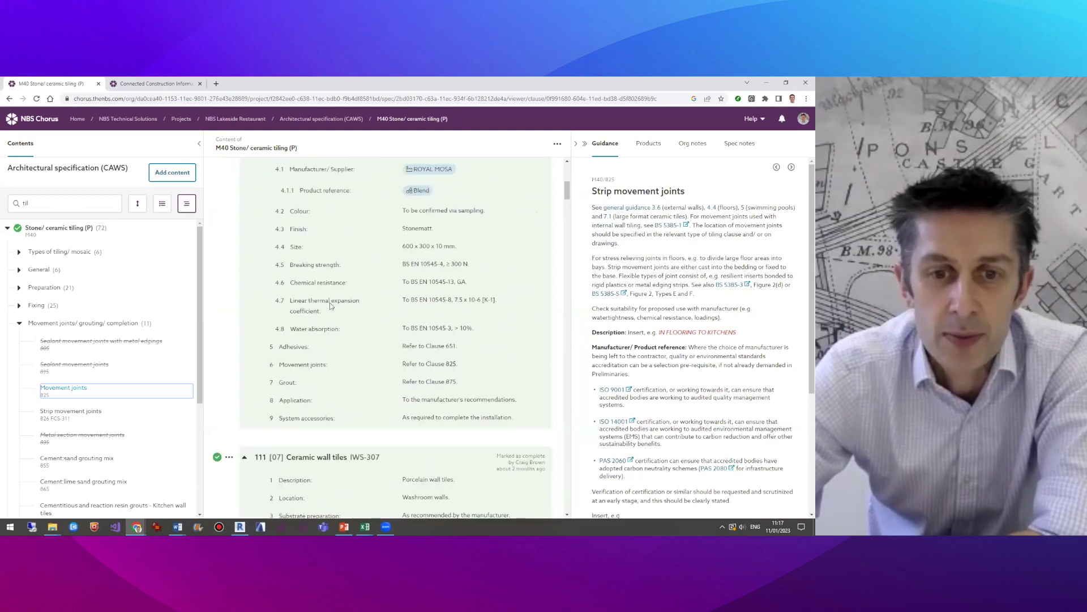
{"action": "left_click_drag", "start_coordinate": [426, 345], "coordinate": [459, 343]}
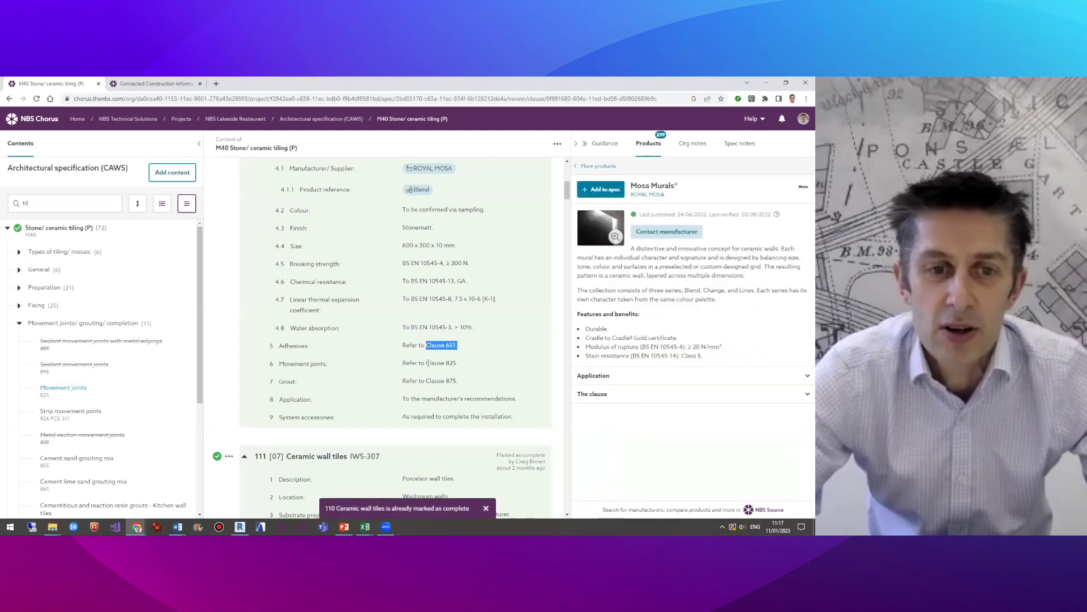
{"action": "left_click_drag", "start_coordinate": [427, 363], "coordinate": [457, 362]}
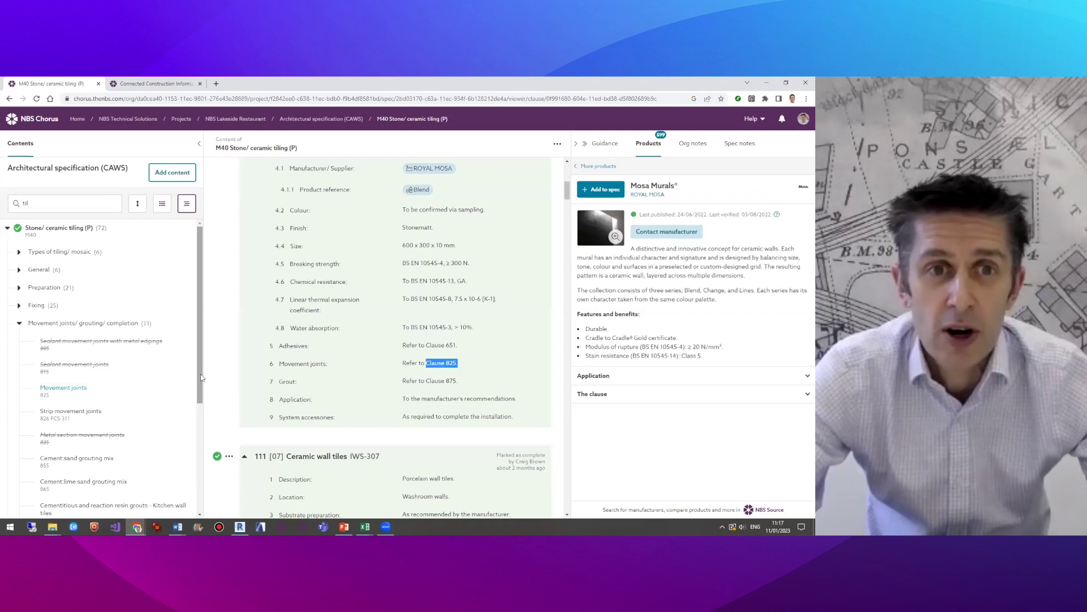
Open the NBS Lakeside Restaurant's Architectural specification (Uniclass) and filter its contents to Systems matching "tiling"
{"action": "left_click", "coordinate": [245, 118]}
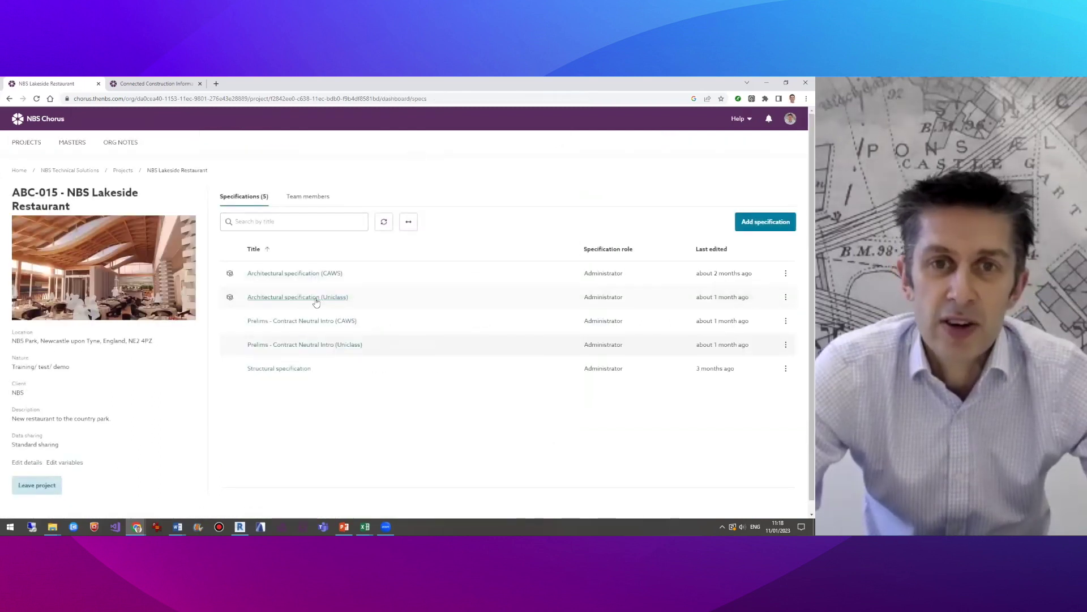
{"action": "left_click", "coordinate": [316, 302]}
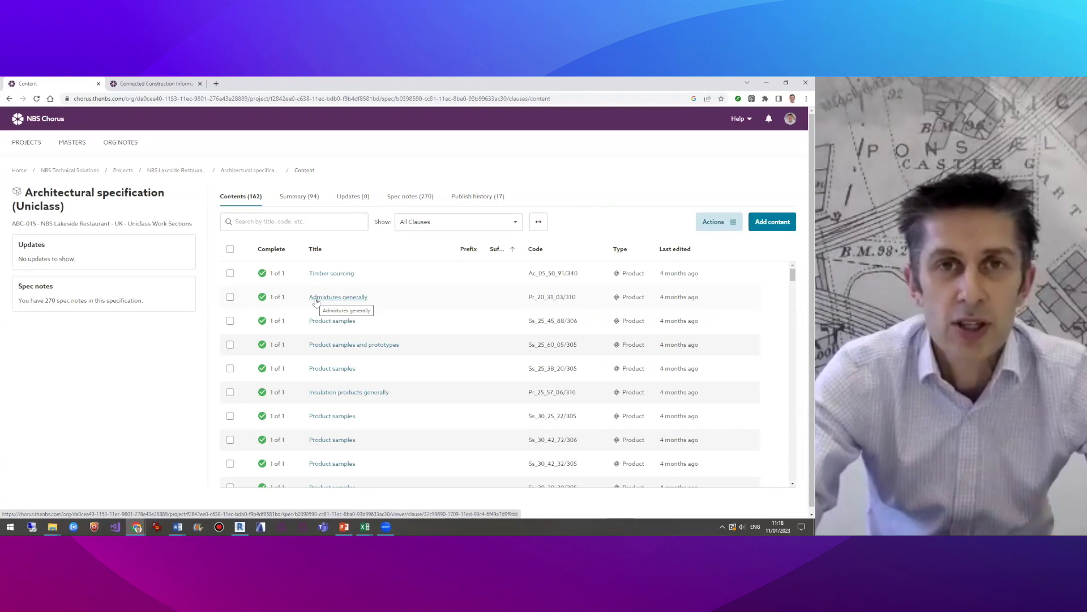
{"action": "left_click", "coordinate": [436, 221]}
{"action": "left_click", "coordinate": [419, 258]}
{"action": "left_click", "coordinate": [259, 223]}
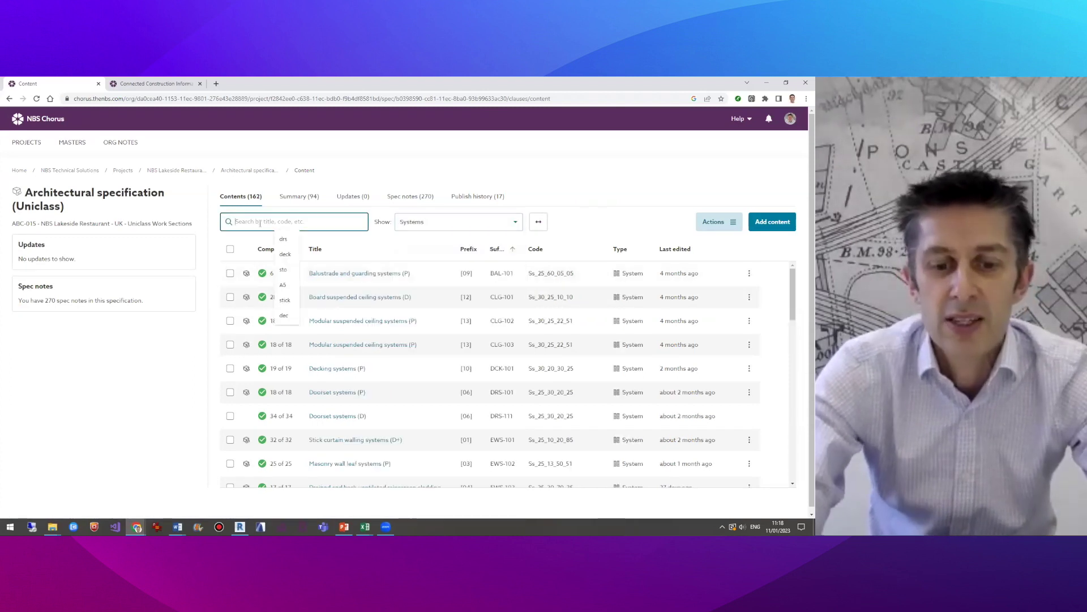
{"action": "type", "text": "tiling"}
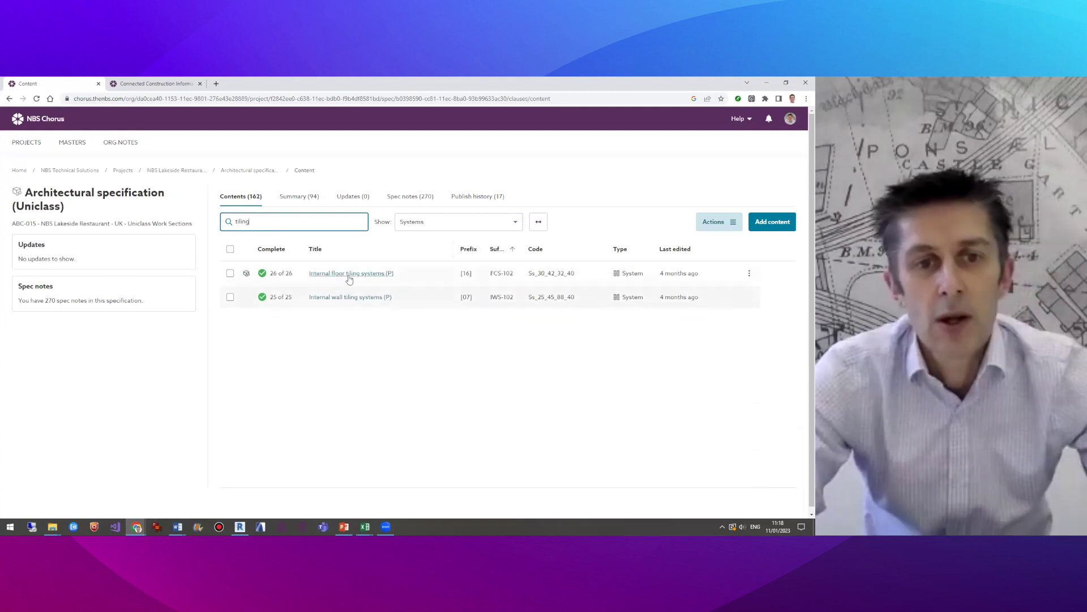
Open Internal wall tiling systems (P), follow its washroom cementitious adhesives link to Applying adhesives generally, and expand that clause's shared-by list
{"action": "left_click", "coordinate": [337, 296]}
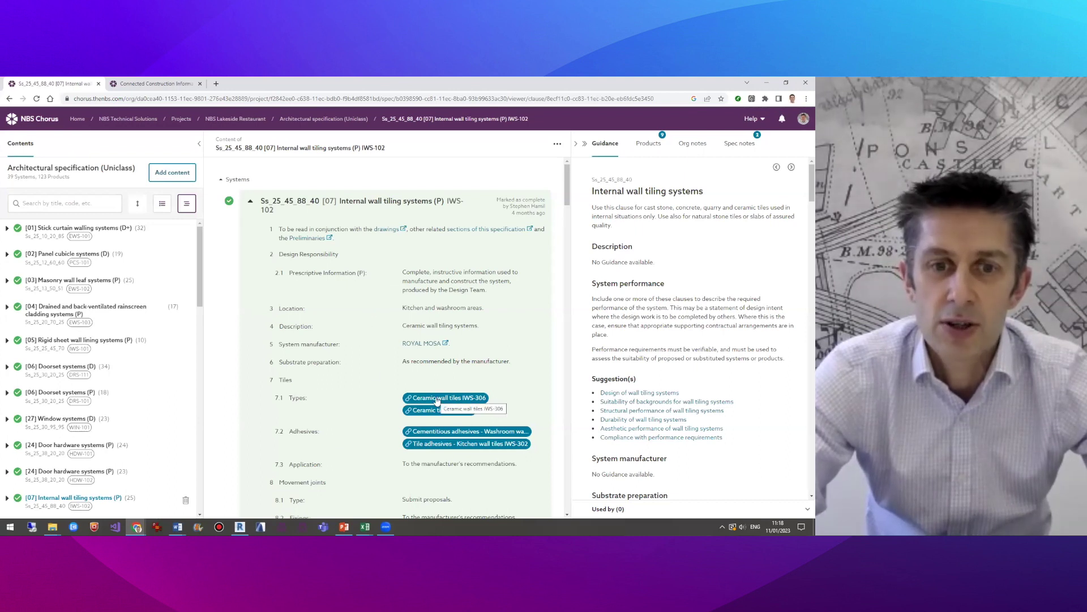
{"action": "scroll", "coordinate": [379, 420], "scroll_direction": "down", "scroll_amount": 3}
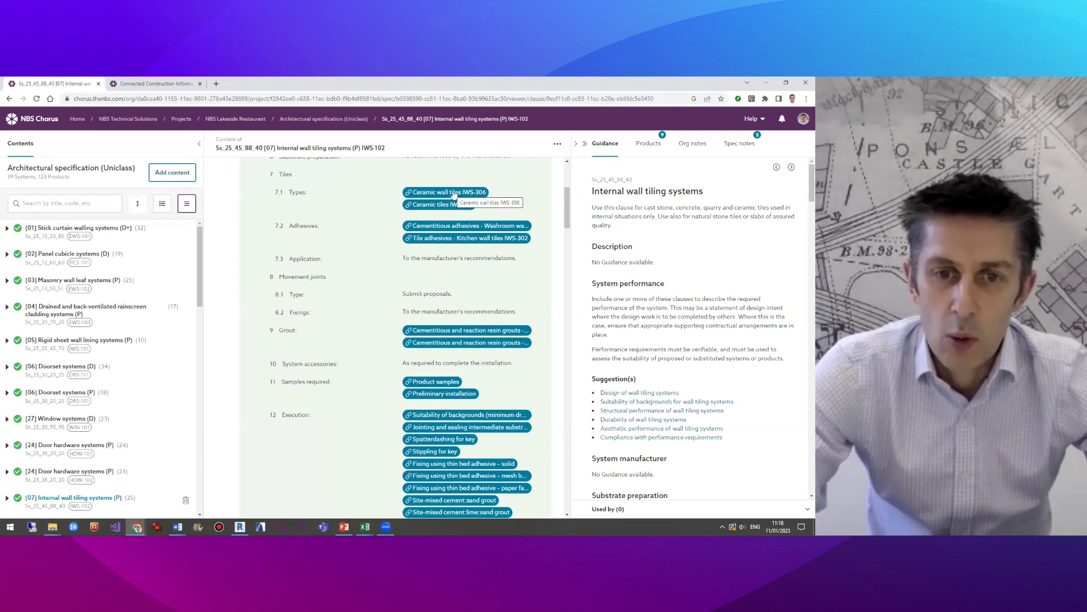
{"action": "left_click", "coordinate": [454, 226]}
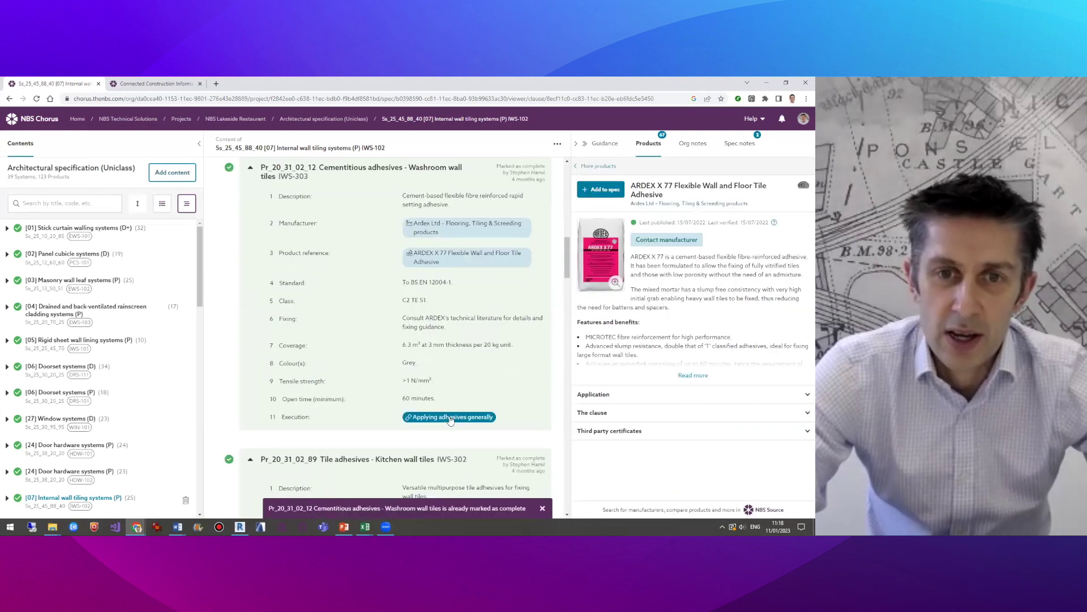
{"action": "left_click", "coordinate": [451, 417]}
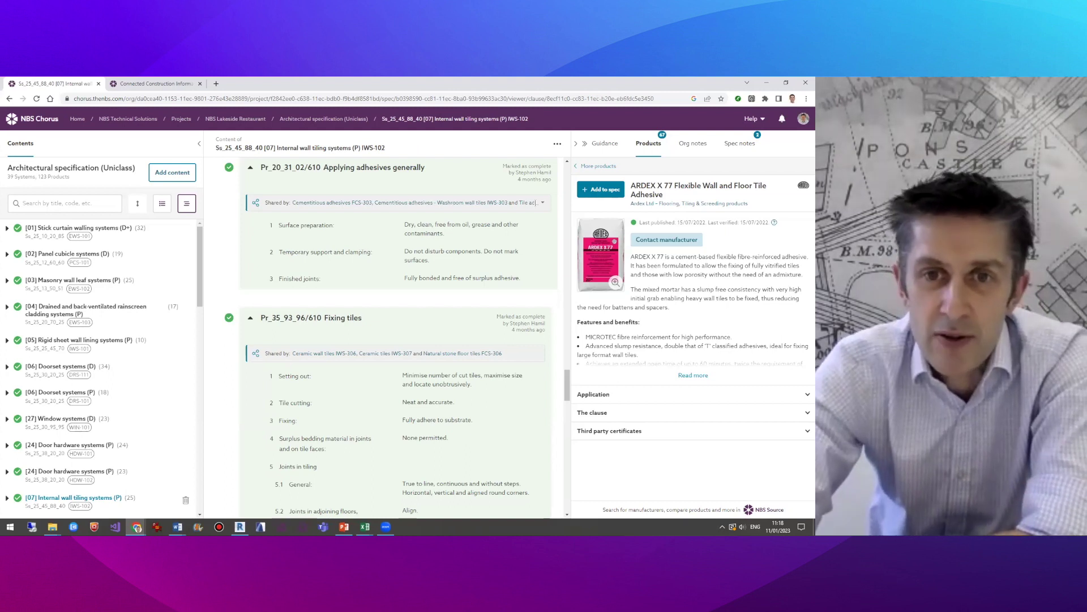
{"action": "left_click", "coordinate": [543, 204]}
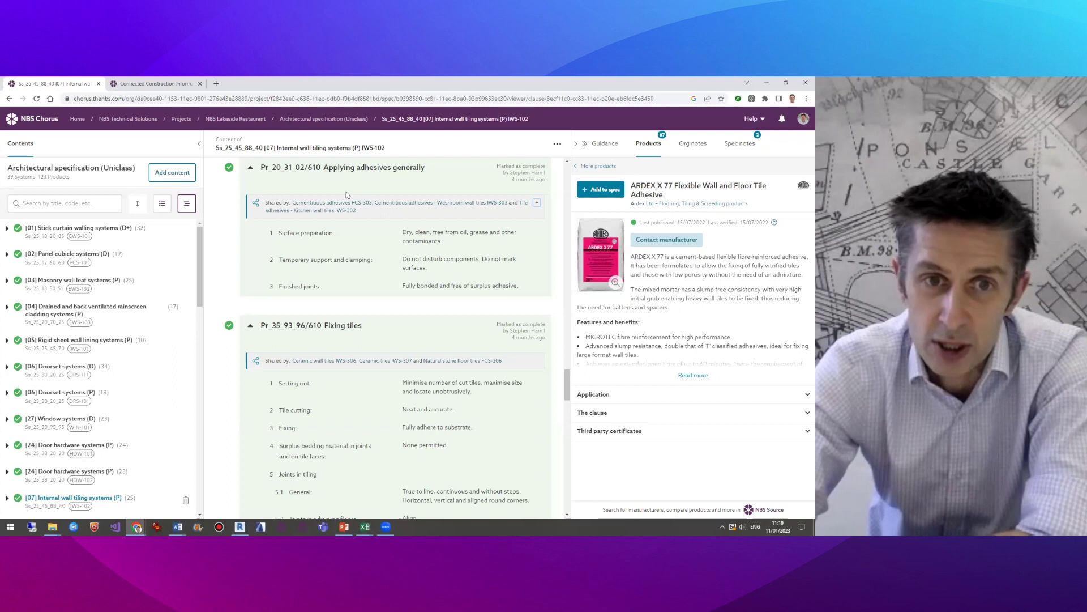
Follow the shared Cementitious adhesives FCS-303 link and examine the Internal floor tiling systems (P) clauses through to Applying adhesives generally
{"action": "left_click", "coordinate": [336, 205]}
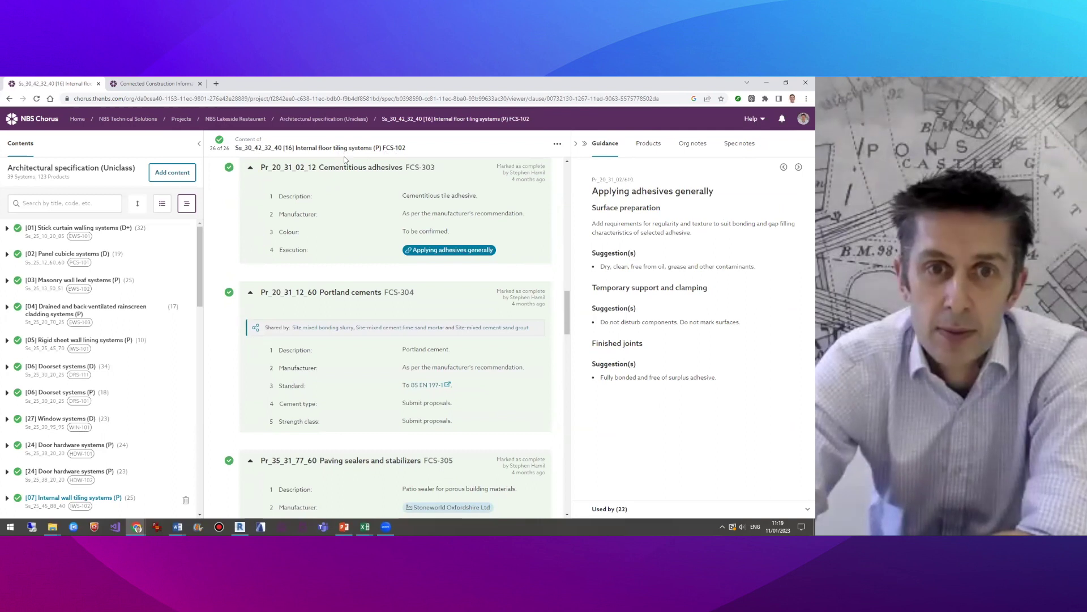
{"action": "scroll", "coordinate": [356, 256], "scroll_direction": "down", "scroll_amount": 1}
{"action": "scroll", "coordinate": [356, 256], "scroll_direction": "down", "scroll_amount": 9}
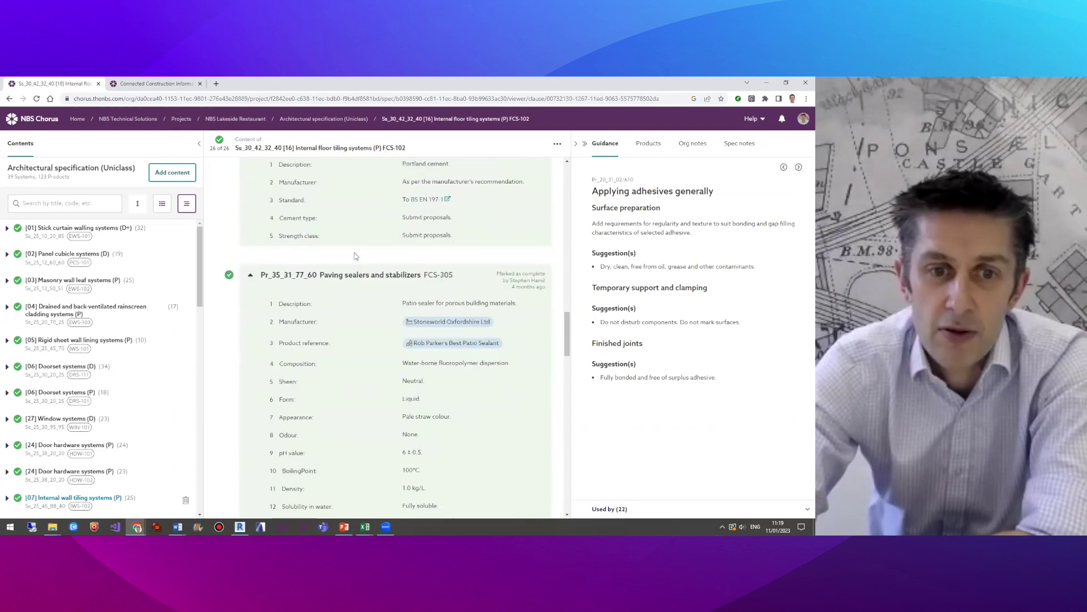
{"action": "scroll", "coordinate": [356, 256], "scroll_direction": "down", "scroll_amount": 10}
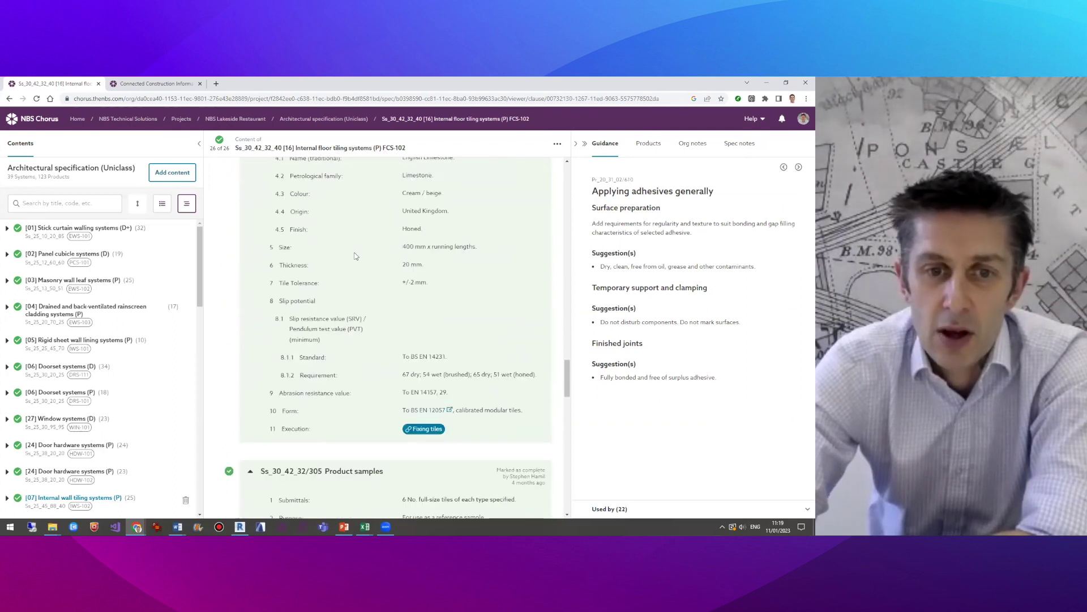
{"action": "scroll", "coordinate": [356, 256], "scroll_direction": "down", "scroll_amount": 5}
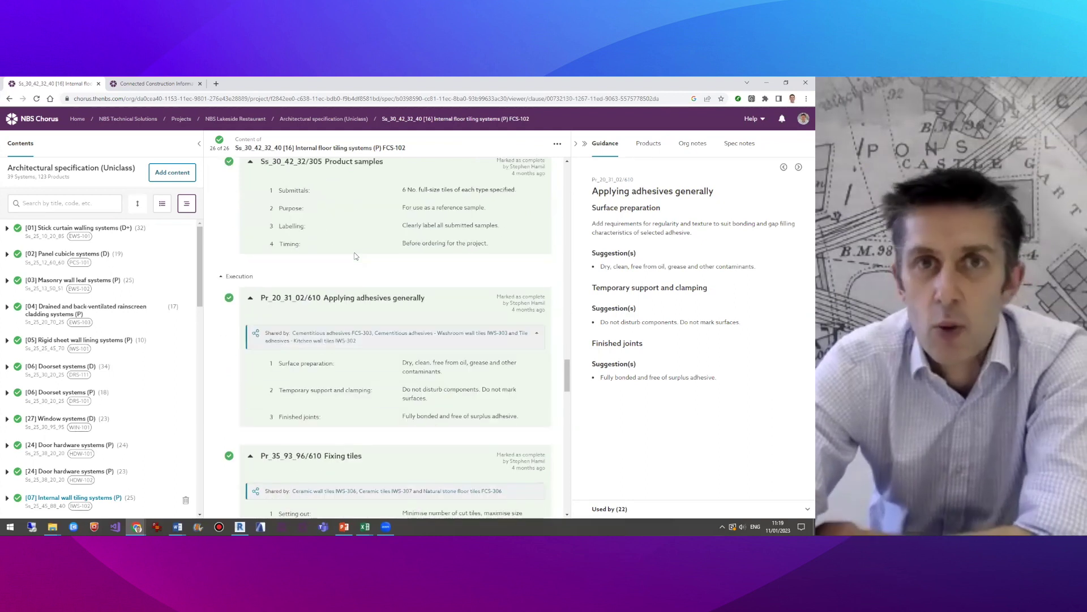
{"action": "scroll", "coordinate": [355, 256], "scroll_direction": "down", "scroll_amount": 3}
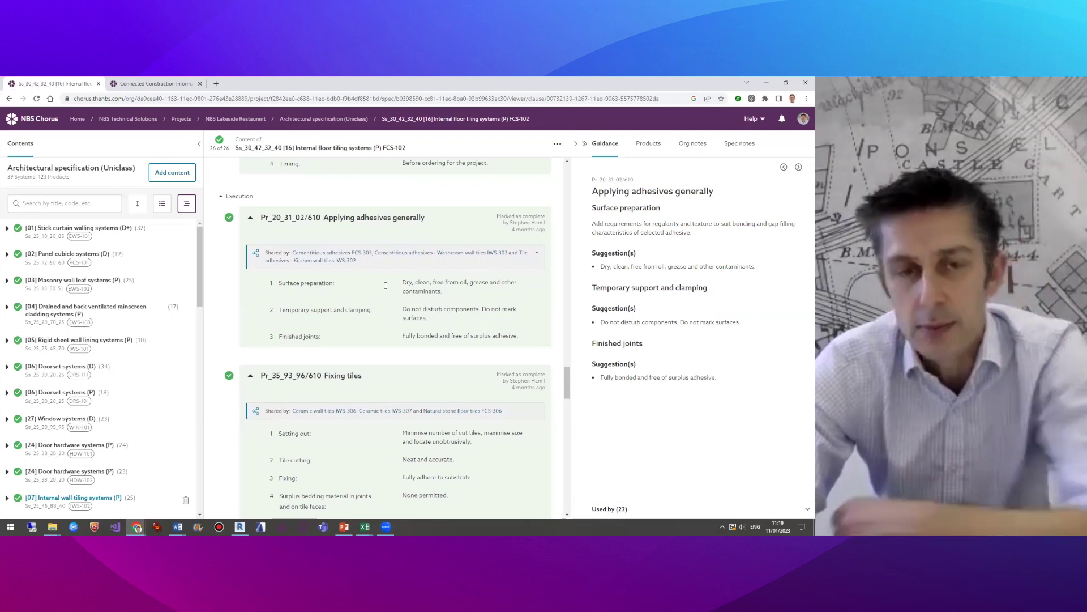
Return to the Uniclass specification's contents, clear the "tiling" search and open the publish history
{"action": "left_click", "coordinate": [306, 122]}
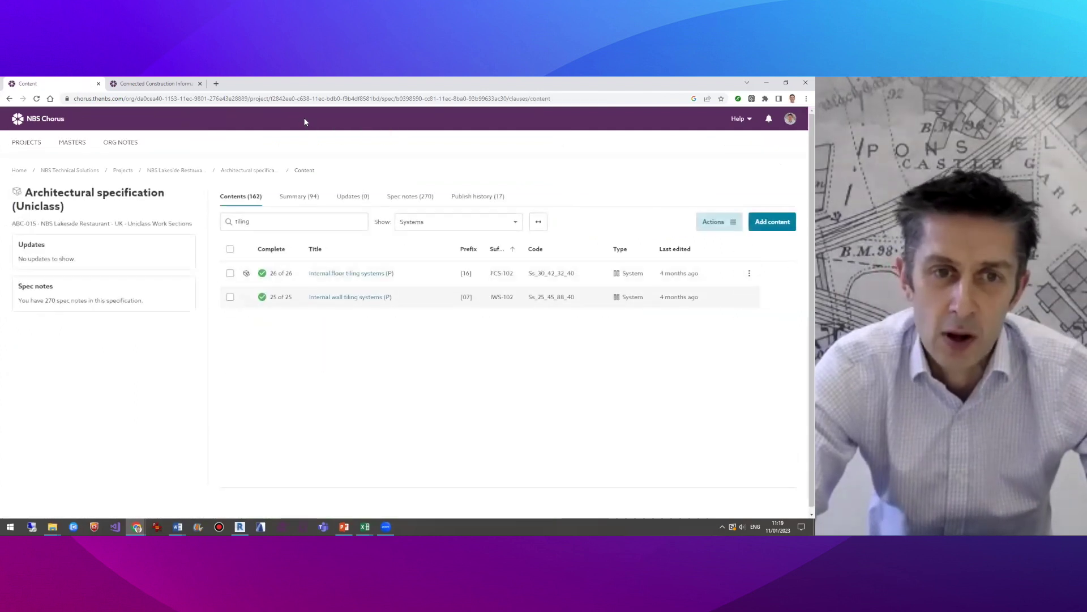
{"action": "double_click", "coordinate": [244, 221]}
{"action": "key", "text": "BackSpace"}
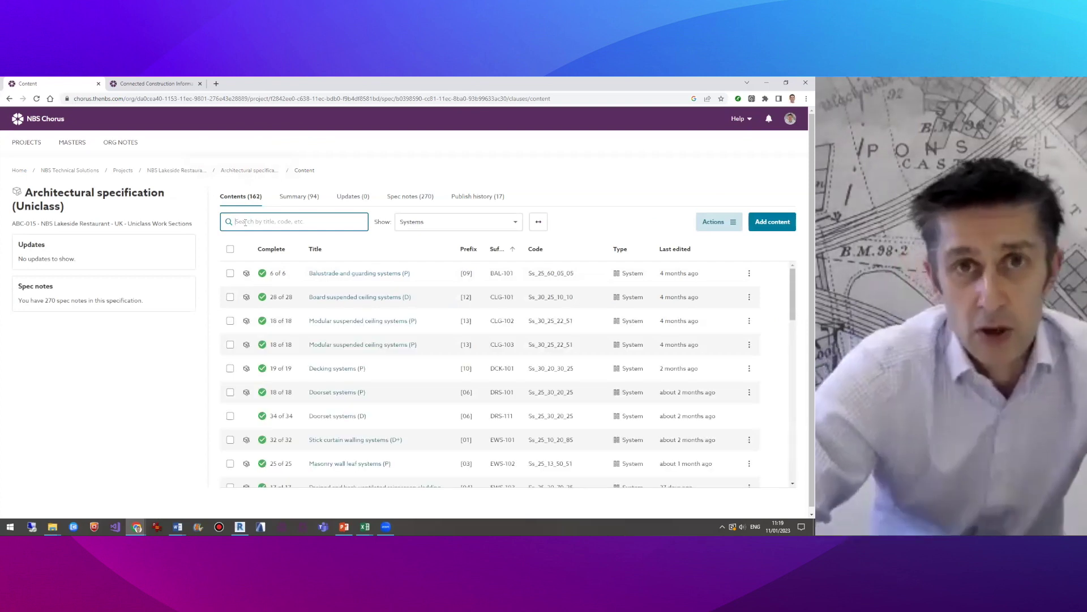
{"action": "left_click", "coordinate": [484, 202]}
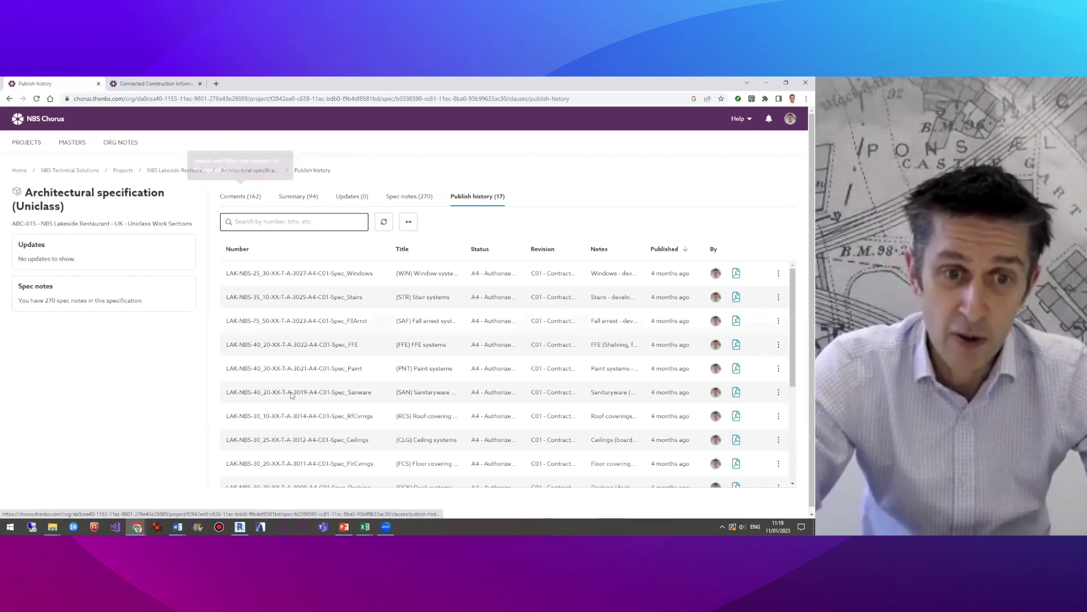
Examine the numbers, titles, statuses and revisions of the published documents in the Uniclass specification's publish history
{"action": "scroll", "coordinate": [292, 394], "scroll_direction": "down", "scroll_amount": 3}
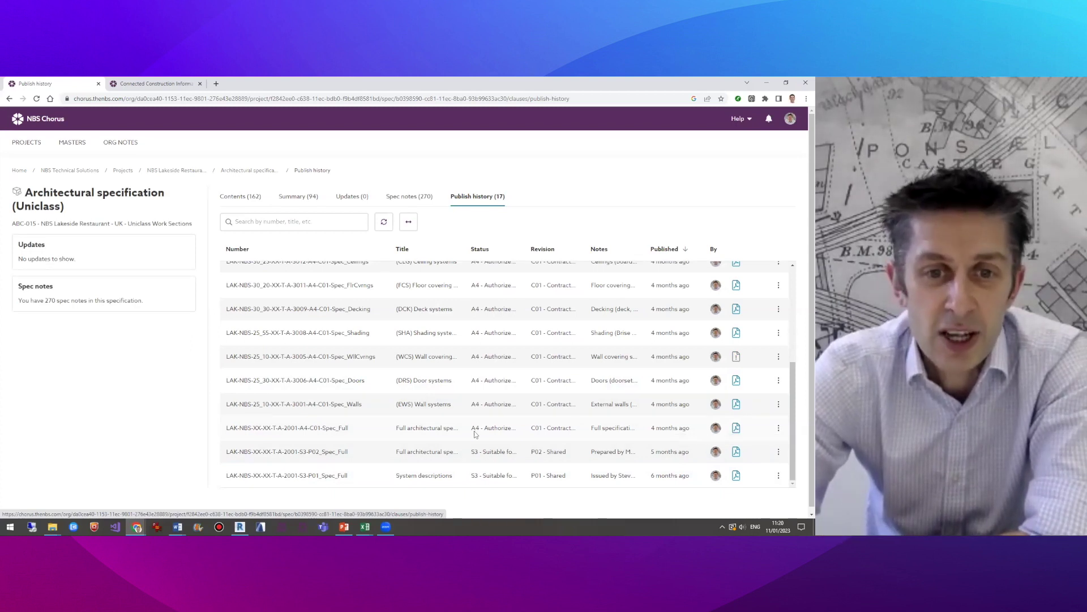
{"action": "scroll", "coordinate": [475, 434], "scroll_direction": "up", "scroll_amount": 2}
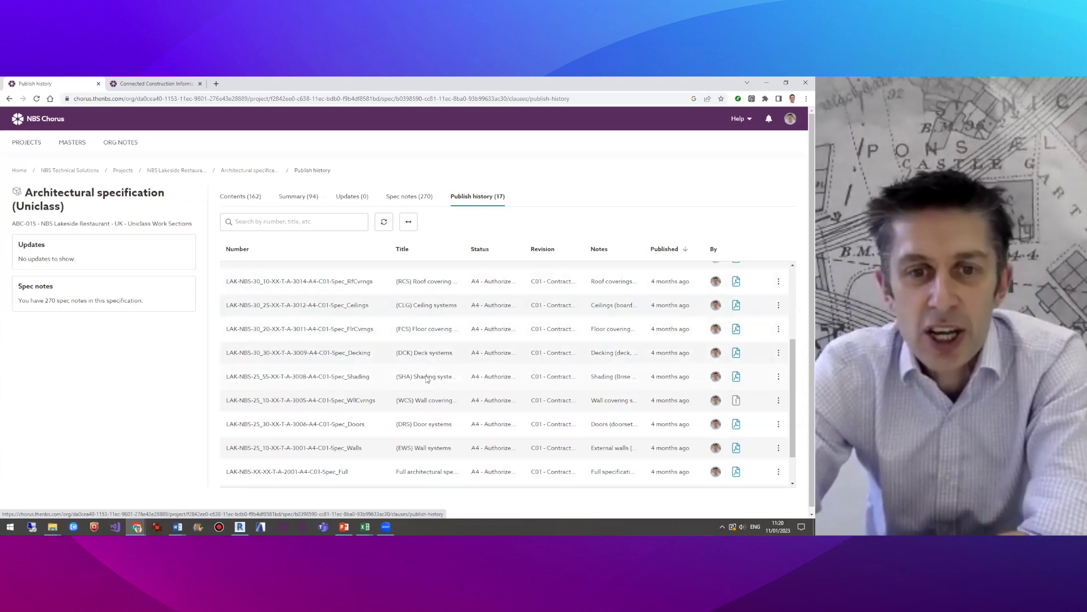
{"action": "scroll", "coordinate": [431, 376], "scroll_direction": "up", "scroll_amount": 3}
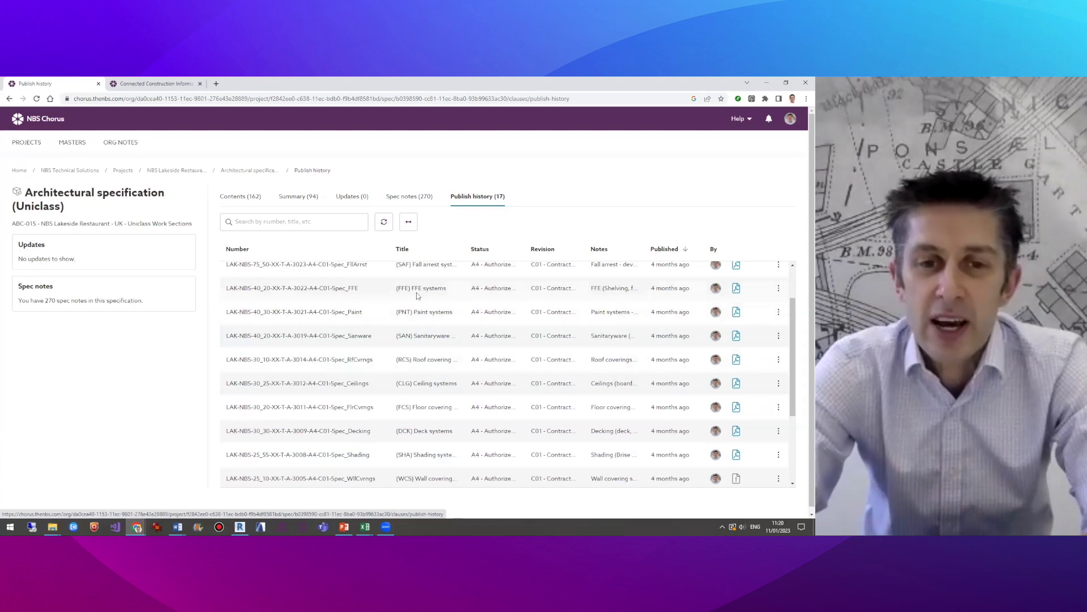
{"action": "scroll", "coordinate": [422, 293], "scroll_direction": "up", "scroll_amount": 1}
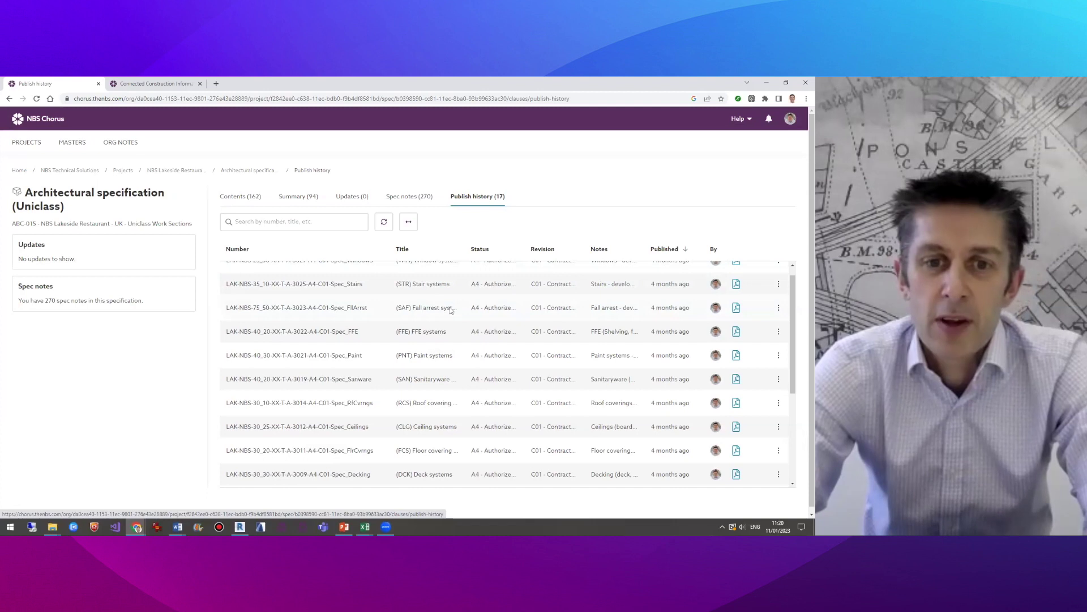
{"action": "scroll", "coordinate": [450, 313], "scroll_direction": "up", "scroll_amount": 1}
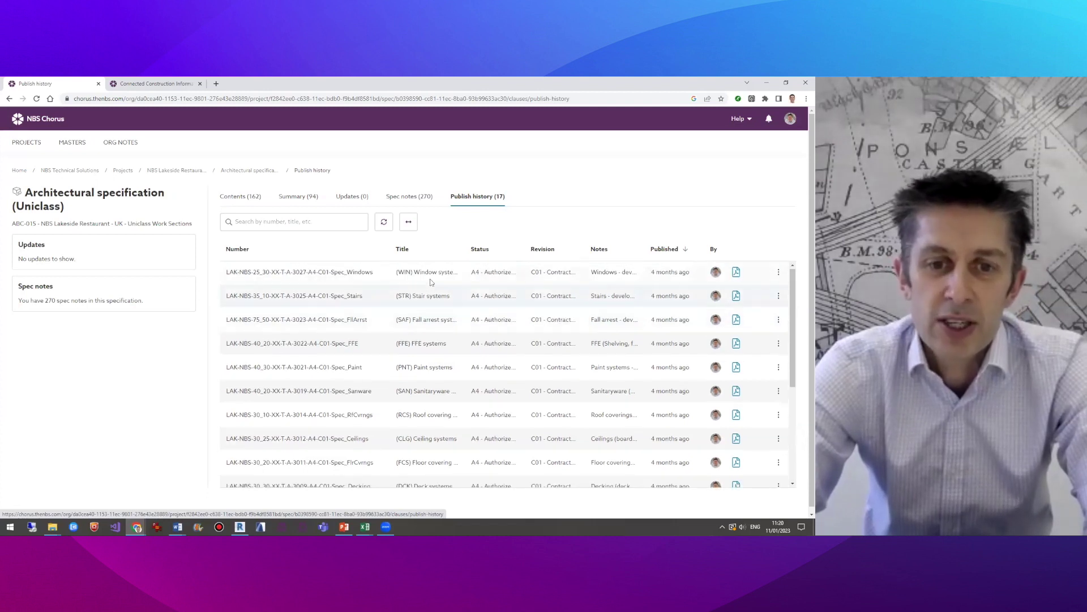
{"action": "scroll", "coordinate": [431, 403], "scroll_direction": "down", "scroll_amount": 3}
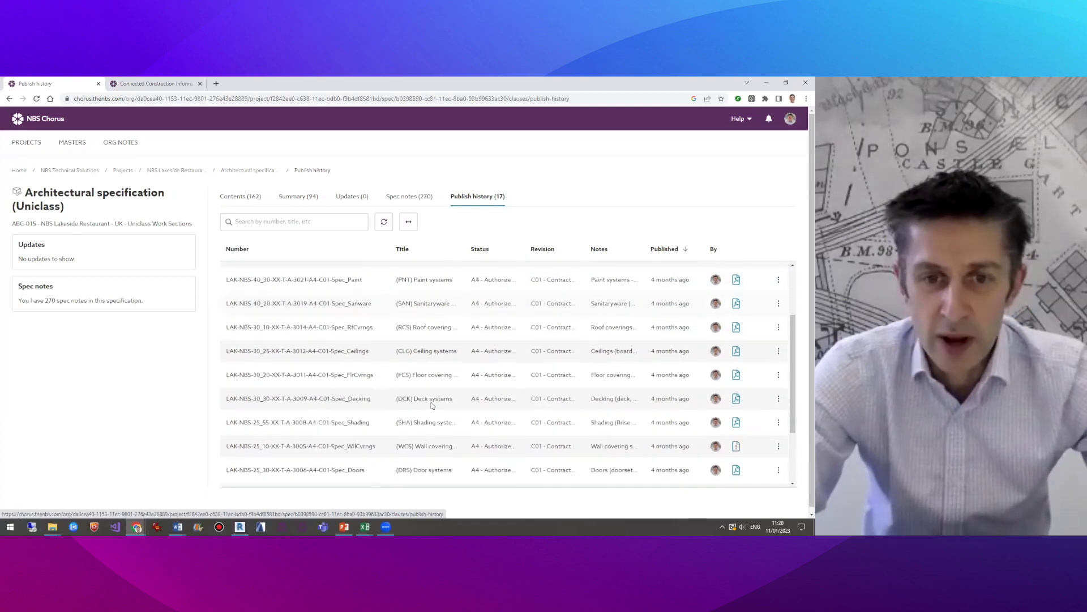
{"action": "scroll", "coordinate": [431, 404], "scroll_direction": "down", "scroll_amount": 2}
{"action": "scroll", "coordinate": [432, 405], "scroll_direction": "up", "scroll_amount": 2}
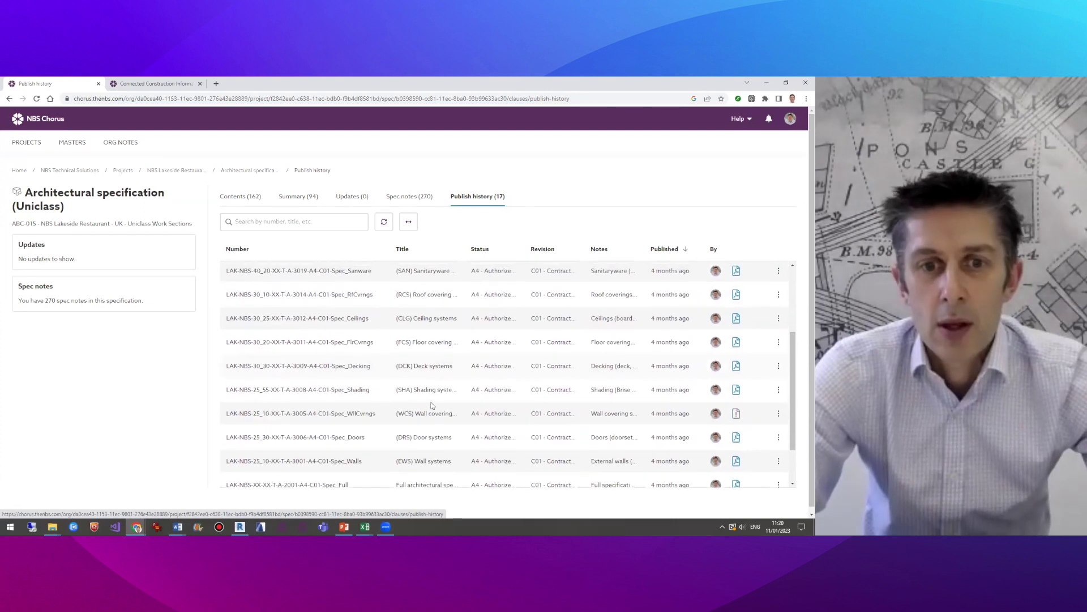
Download and open the published (SAN) Sanitaryware systems PDF, and review its cover page and contents page
{"action": "left_click", "coordinate": [738, 304]}
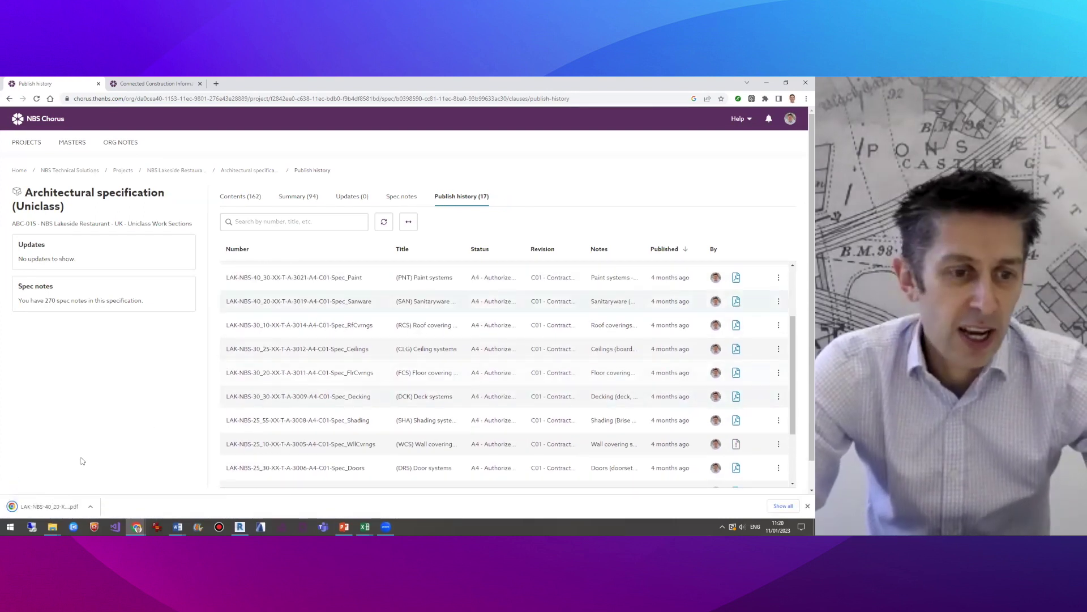
{"action": "left_click", "coordinate": [42, 510]}
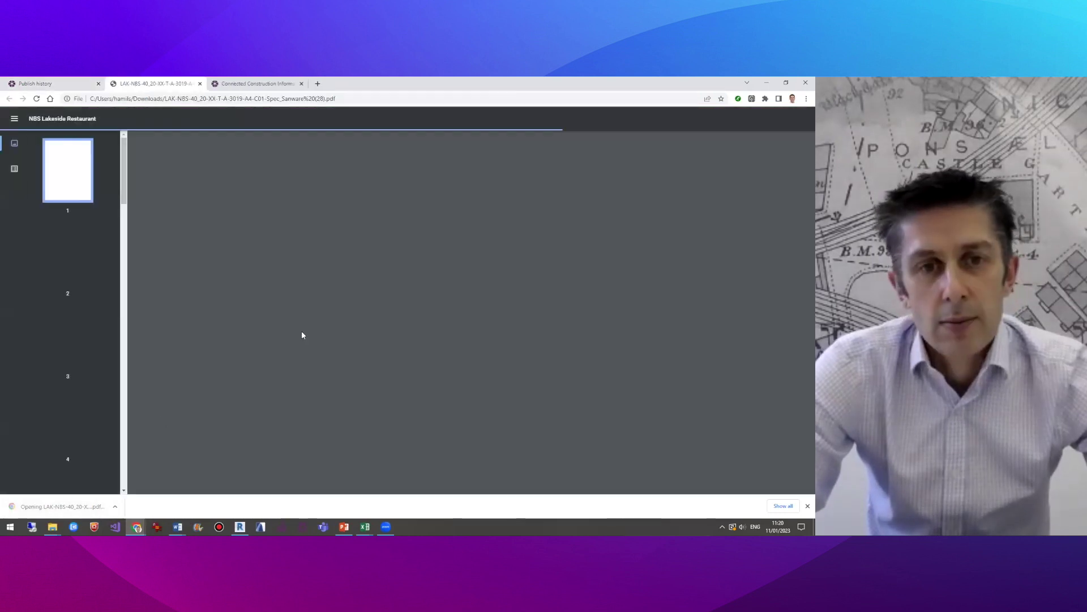
{"action": "scroll", "coordinate": [251, 326], "scroll_direction": "down", "scroll_amount": 5}
{"action": "scroll", "coordinate": [251, 326], "scroll_direction": "up", "scroll_amount": 5}
{"action": "scroll", "coordinate": [251, 325], "scroll_direction": "down", "scroll_amount": 3}
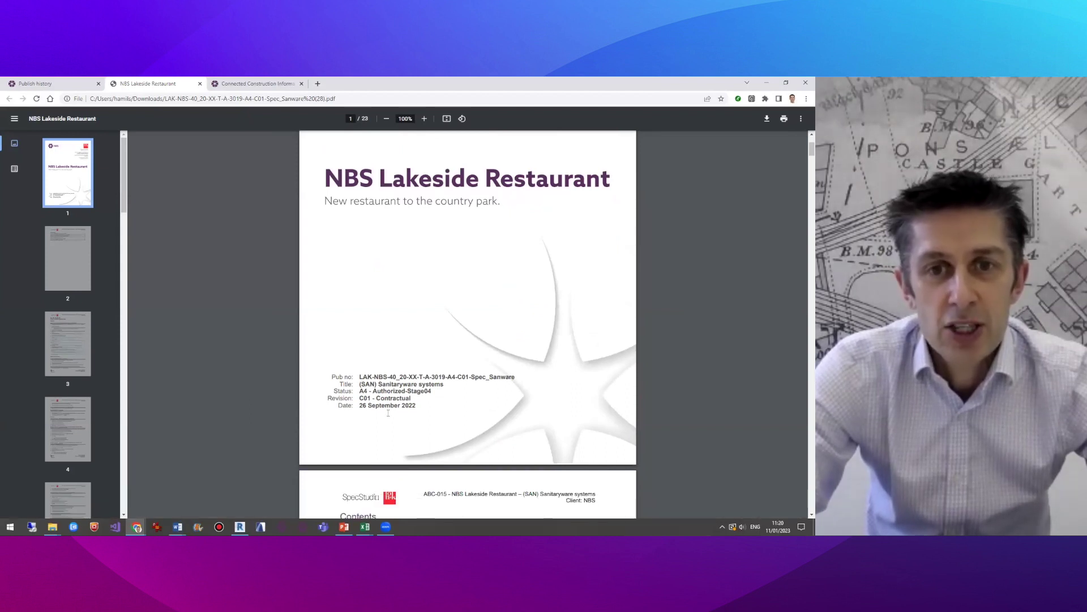
{"action": "scroll", "coordinate": [388, 413], "scroll_direction": "up", "scroll_amount": 3}
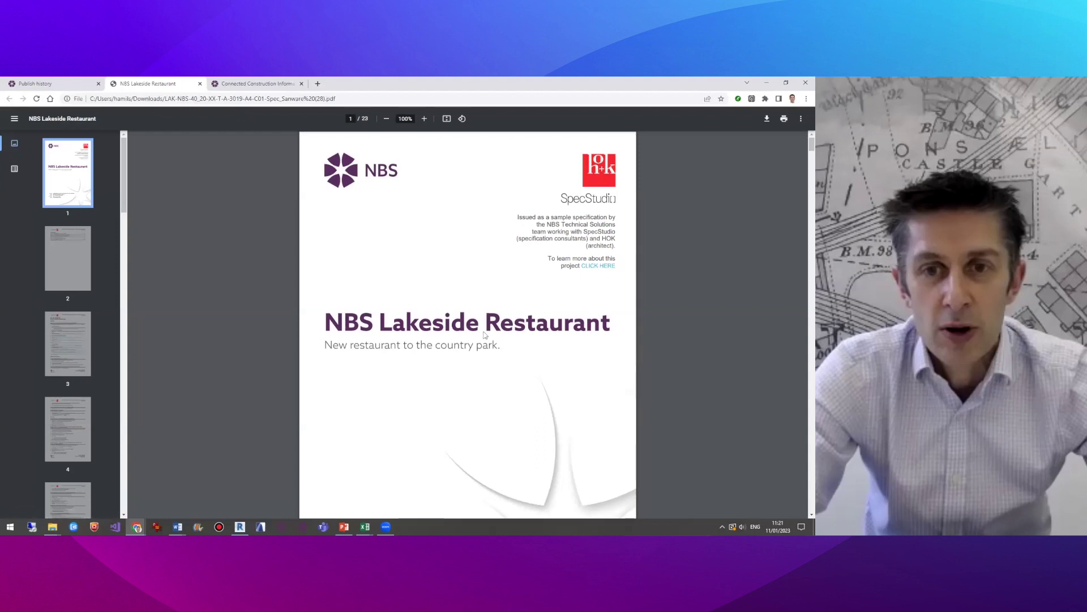
{"action": "scroll", "coordinate": [485, 334], "scroll_direction": "down", "scroll_amount": 2}
{"action": "left_click", "coordinate": [58, 256]}
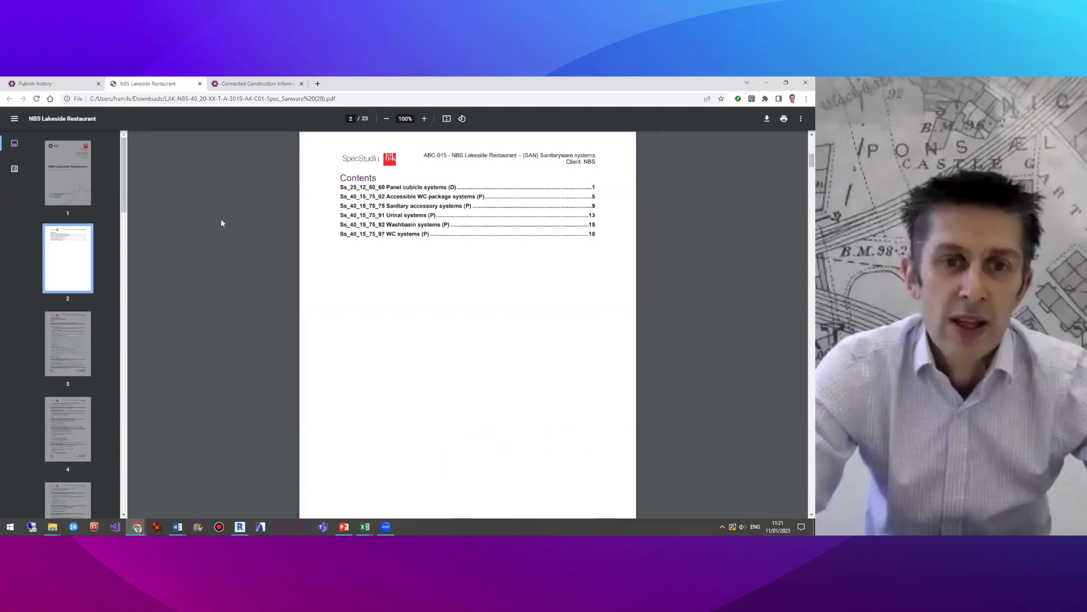
Go to the Washbasin systems (P) section, follow its drawings link and examine the Schedule_Sanitary PDF in the 01-Designs folder
{"action": "left_click", "coordinate": [409, 226]}
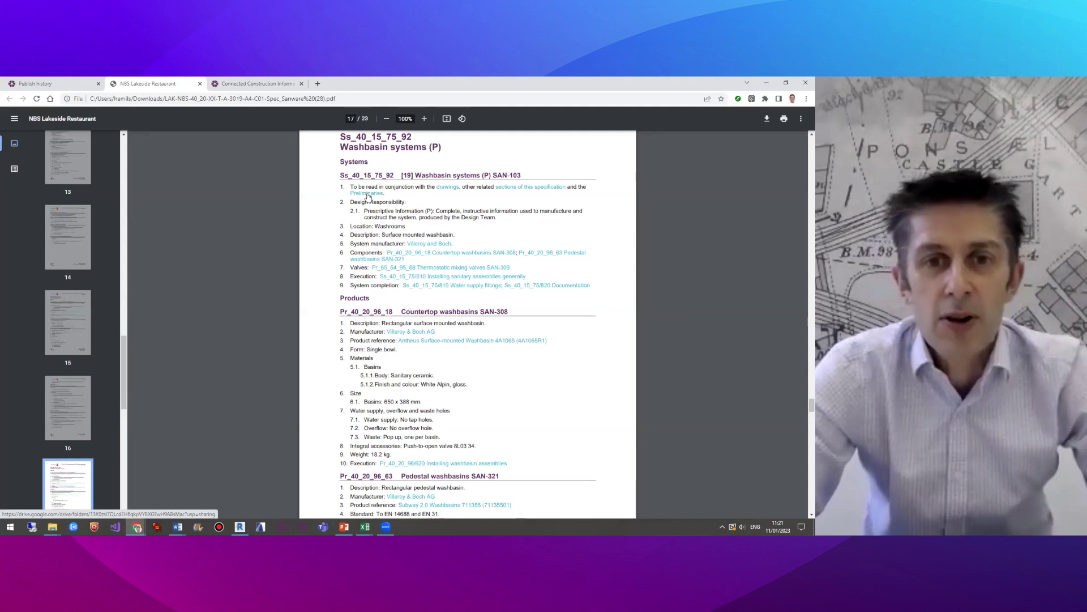
{"action": "left_click", "coordinate": [447, 191]}
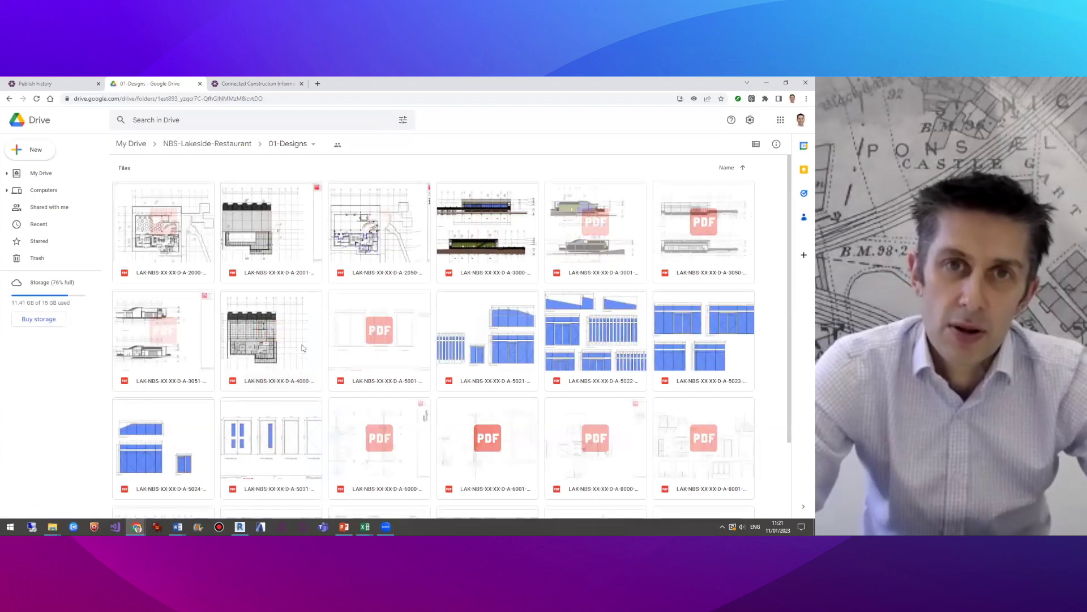
{"action": "double_click", "coordinate": [392, 363]}
{"action": "scroll", "coordinate": [291, 347], "scroll_direction": "down", "scroll_amount": 3}
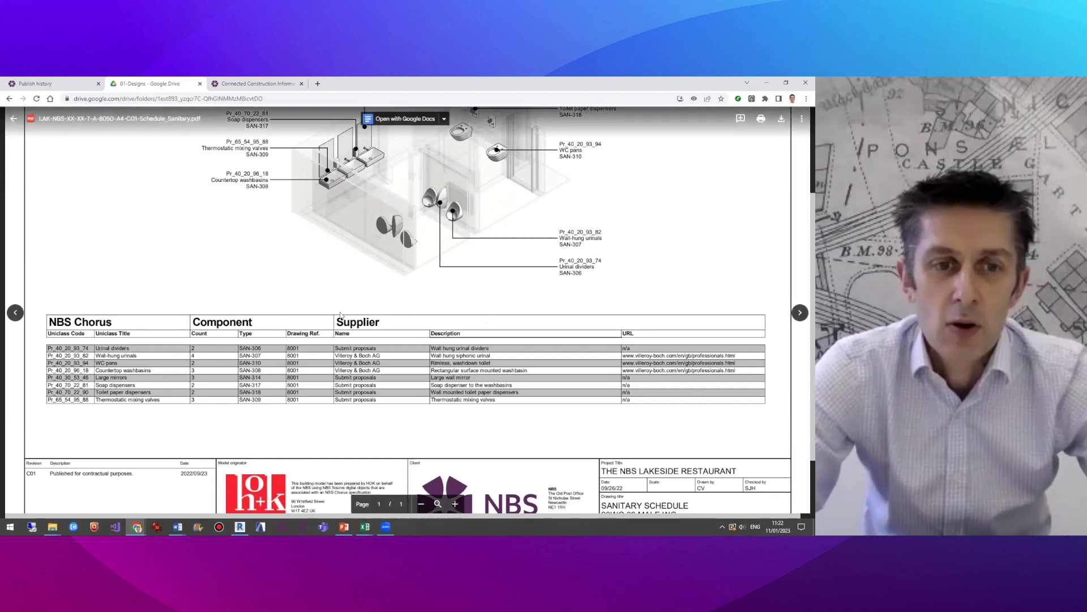
{"action": "scroll", "coordinate": [335, 360], "scroll_direction": "up", "scroll_amount": 2}
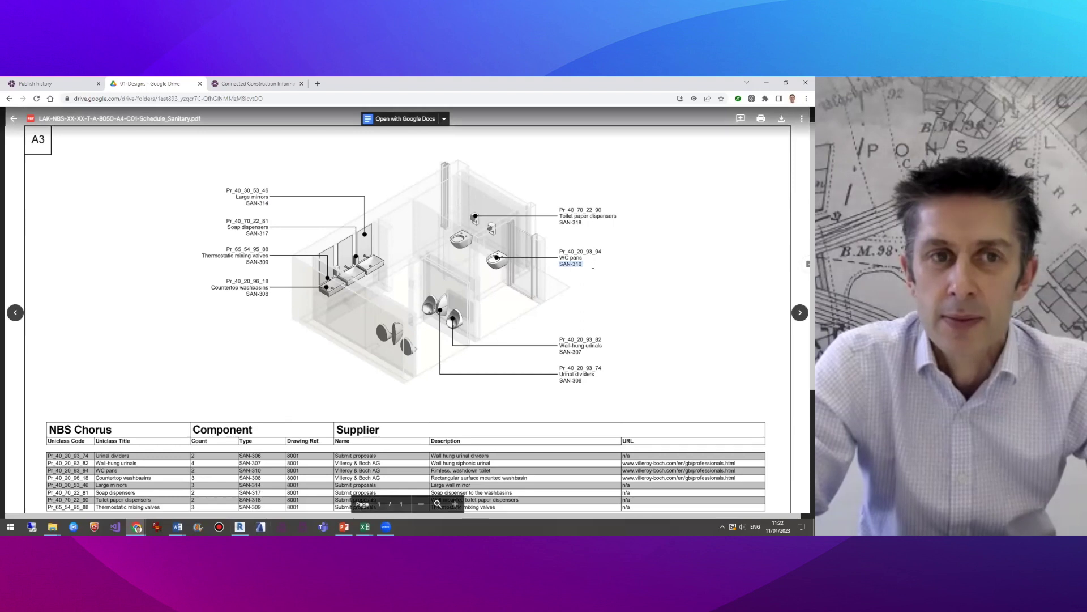
Return to the Uniclass specification's contents, show All Clauses and search for "SAN-"
{"action": "left_click", "coordinate": [45, 84]}
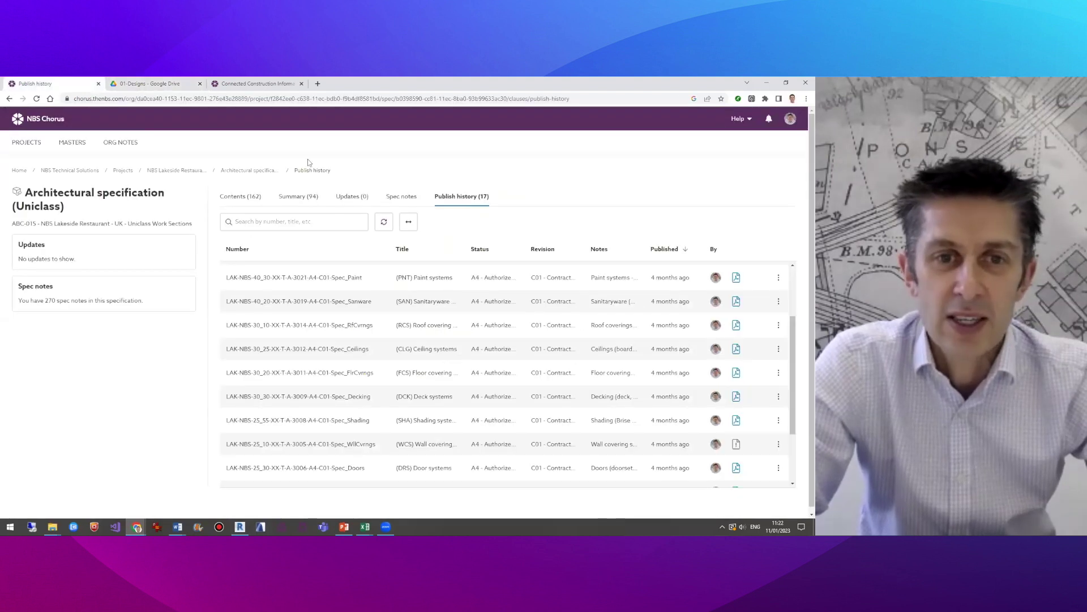
{"action": "left_click", "coordinate": [240, 199]}
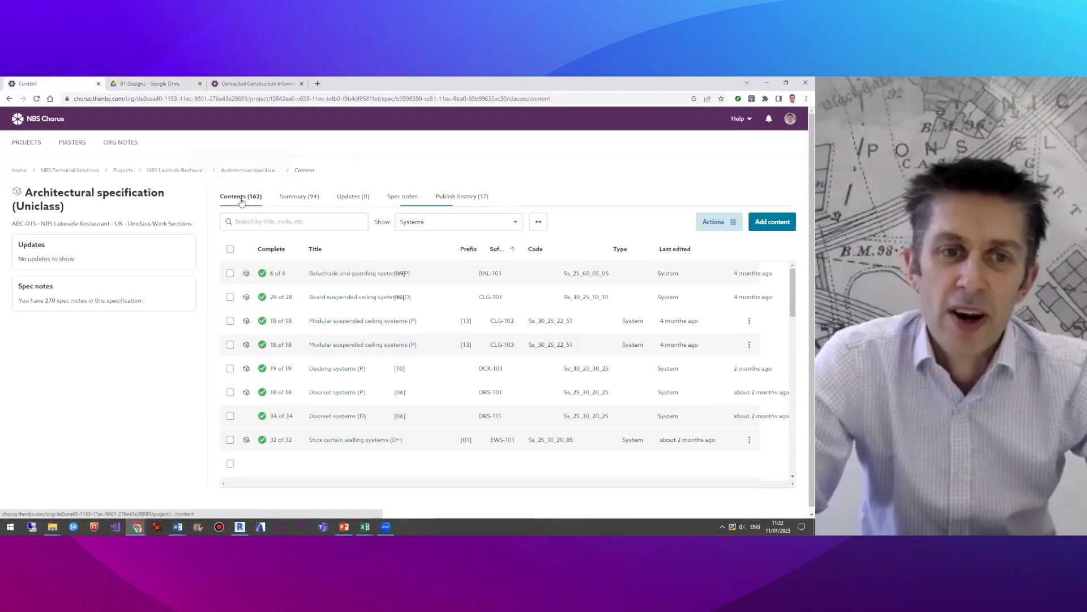
{"action": "left_click", "coordinate": [430, 222]}
{"action": "left_click", "coordinate": [428, 242]}
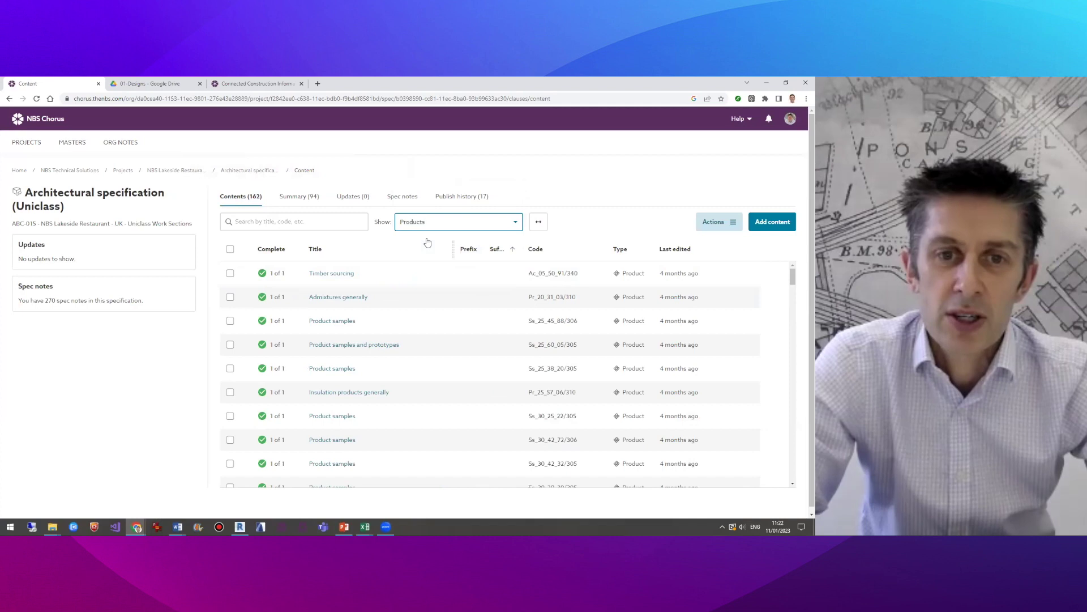
{"action": "left_click", "coordinate": [430, 227]}
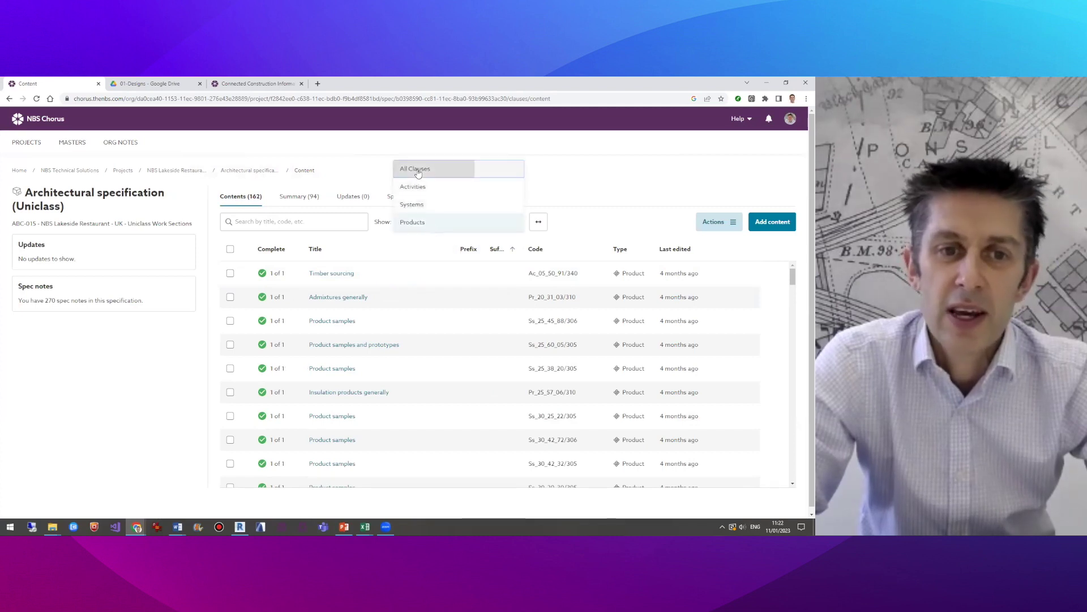
{"action": "left_click", "coordinate": [436, 168]}
{"action": "left_click", "coordinate": [261, 221]}
{"action": "type", "text": "SAN"}
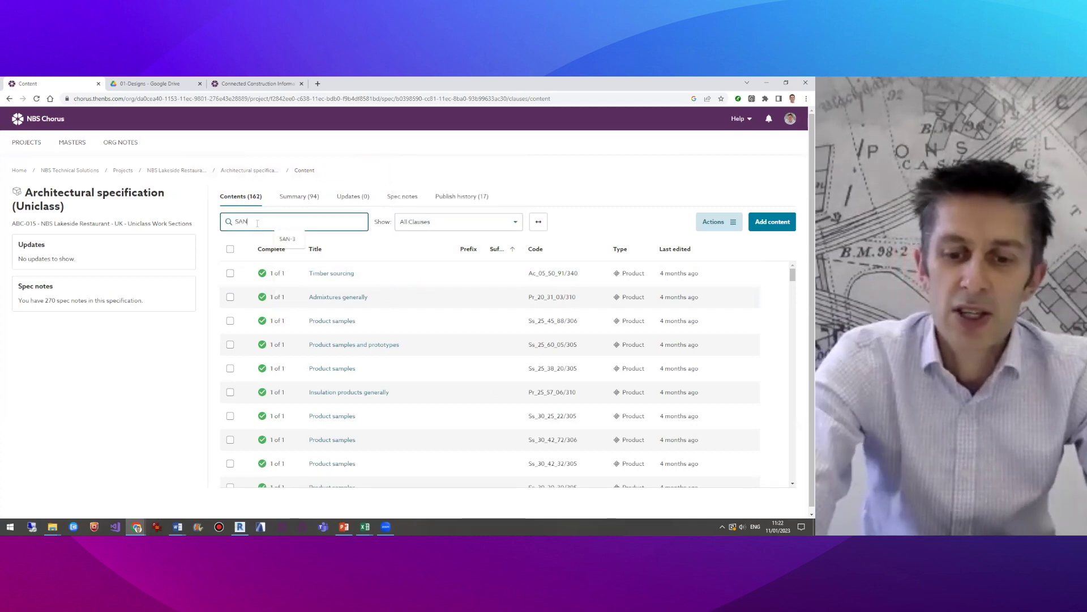
{"action": "type", "text": "-"}
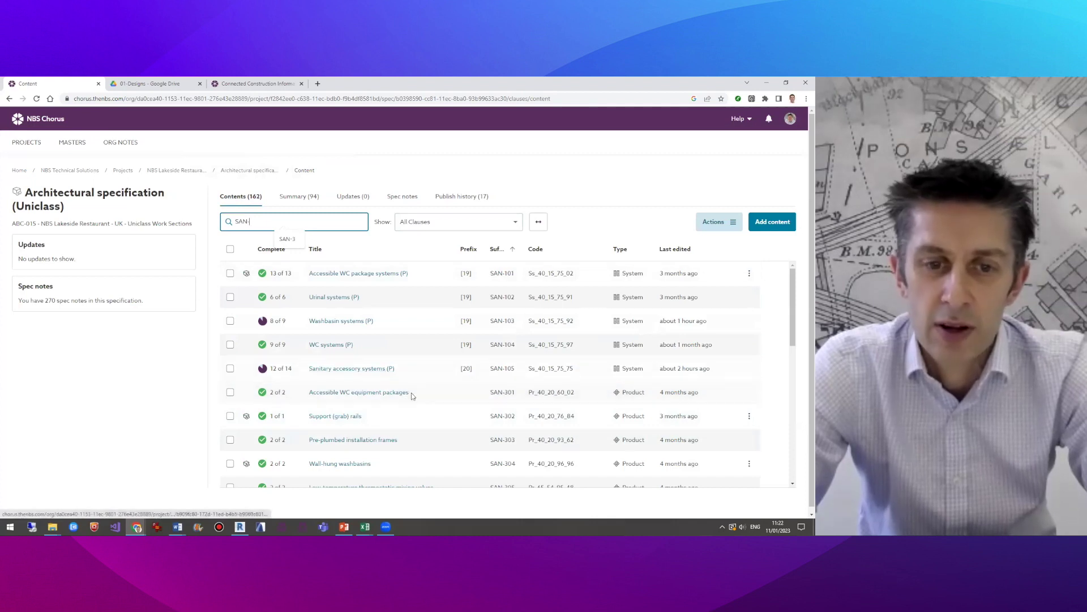
Open the Countertop washbasins SAN-308 clause and inspect the suffix in its details without saving a change
{"action": "scroll", "coordinate": [361, 373], "scroll_direction": "down", "scroll_amount": 4}
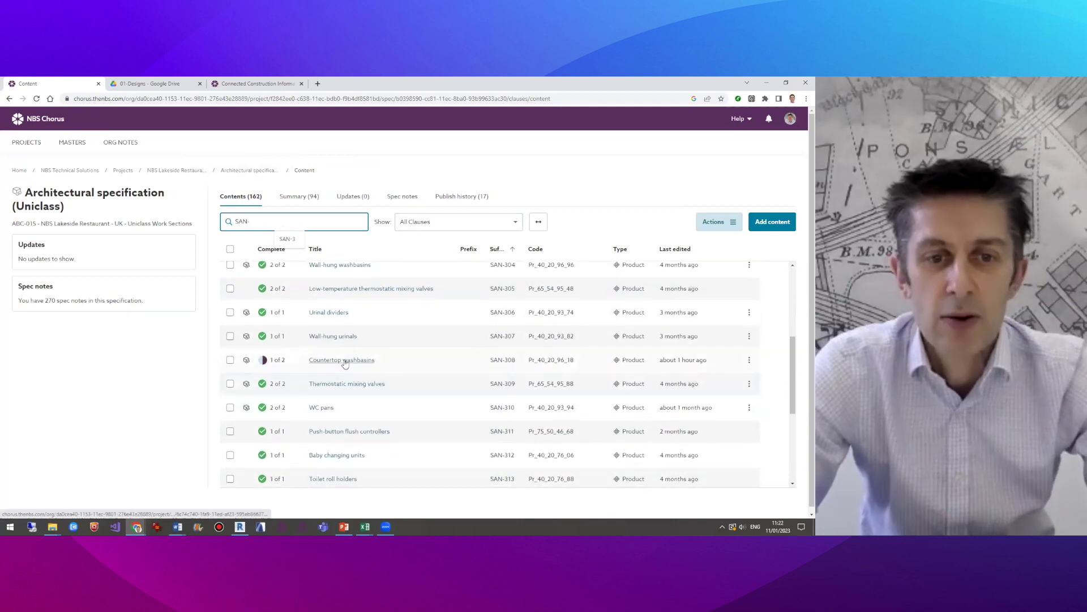
{"action": "left_click", "coordinate": [344, 359]}
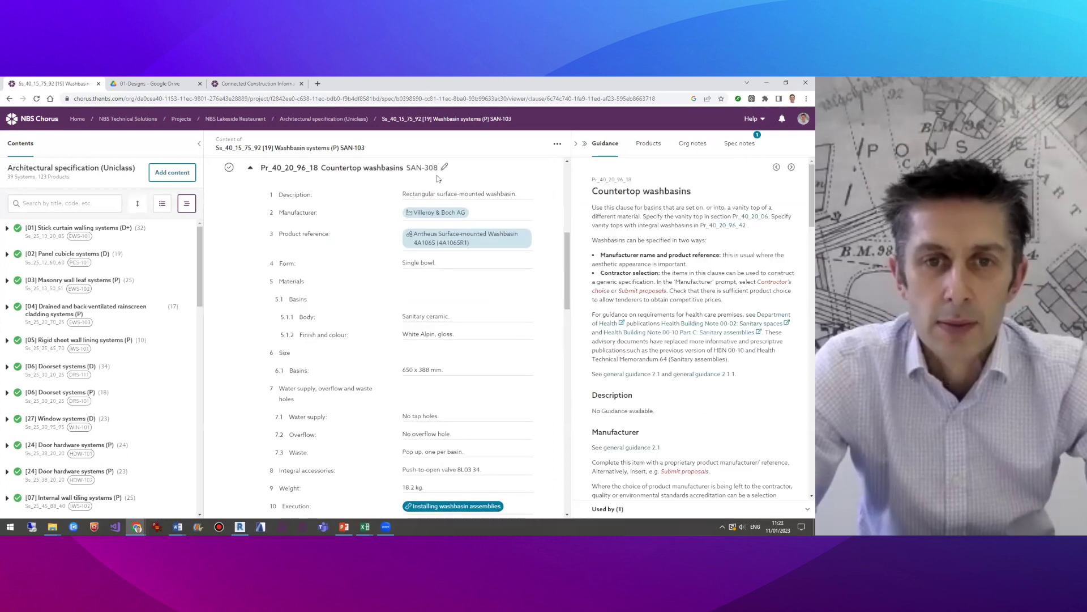
{"action": "left_click", "coordinate": [445, 169]}
{"action": "left_click_drag", "start_coordinate": [331, 356], "coordinate": [311, 359]}
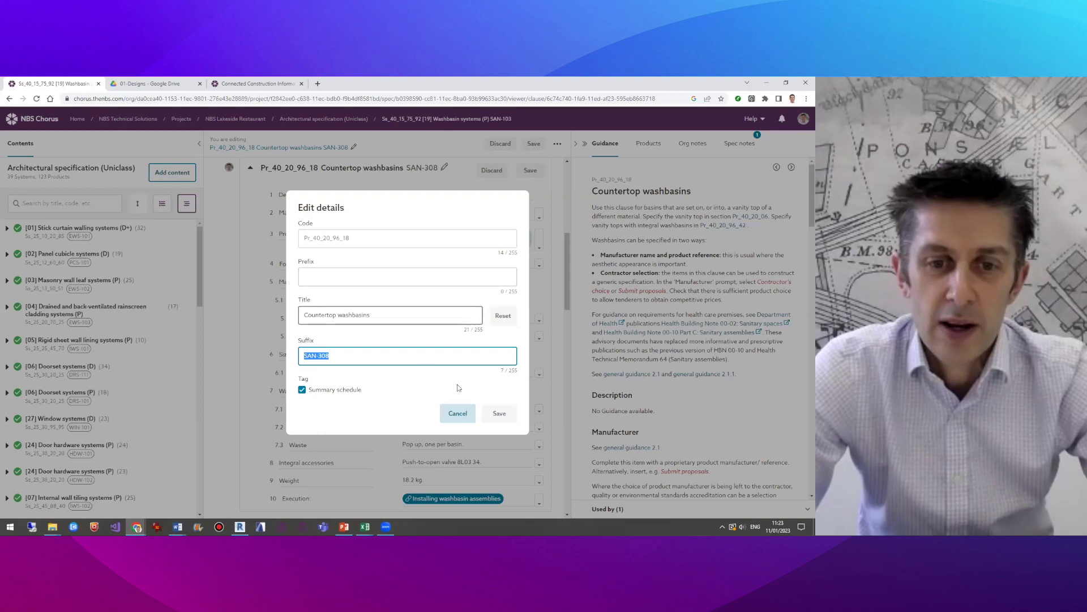
{"action": "left_click", "coordinate": [458, 413]}
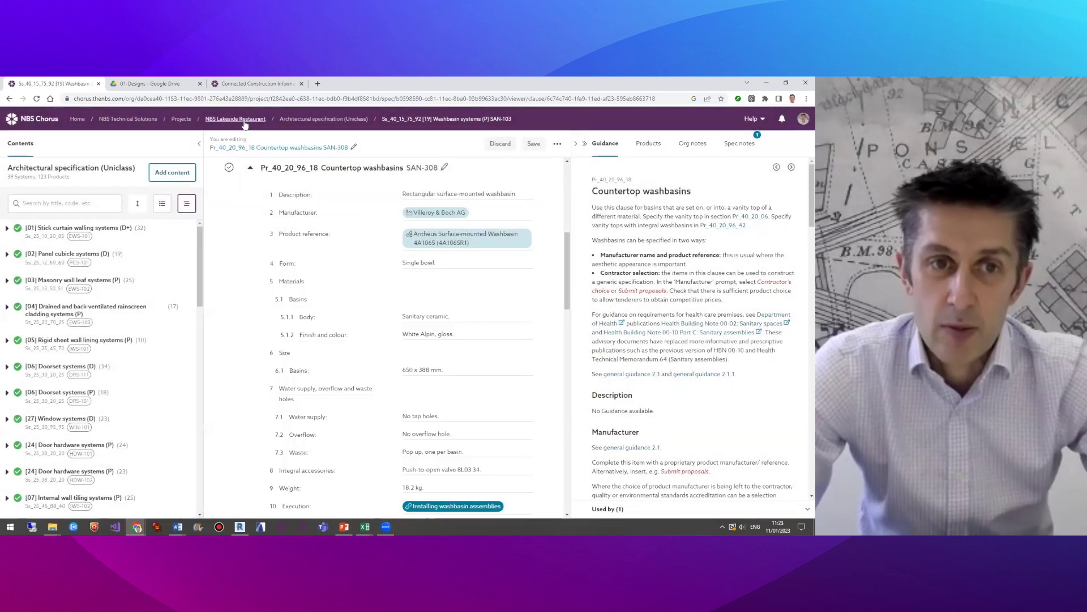
Open the NBS Lakeside Restaurant's Architectural specification (CAWS), search its contents for "san" and view the N13 Sanitary appliances and fittings (P) clauses
{"action": "left_click", "coordinate": [249, 119]}
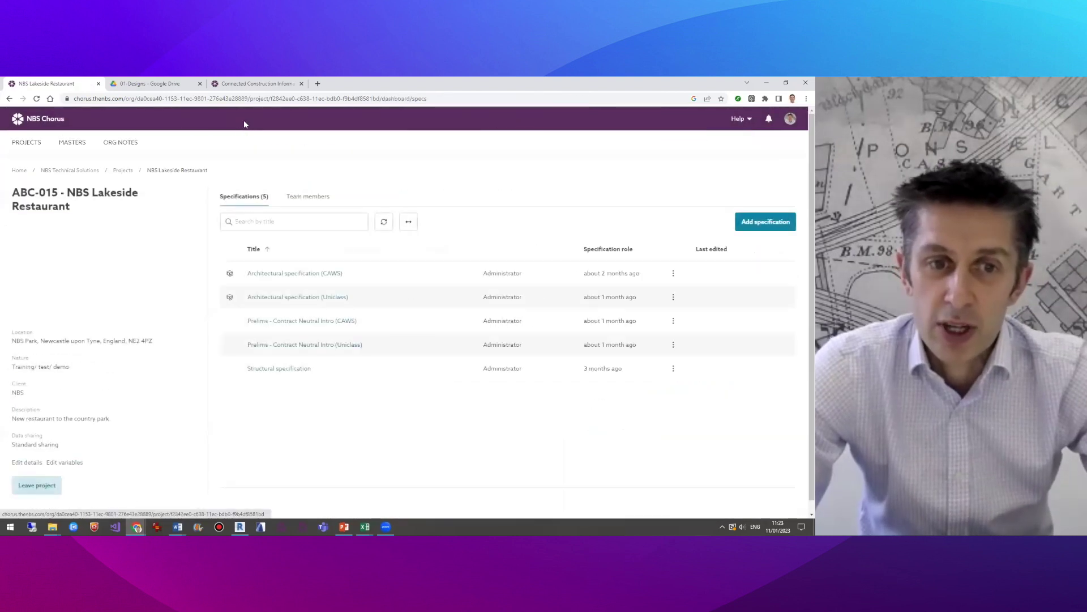
{"action": "left_click", "coordinate": [287, 275]}
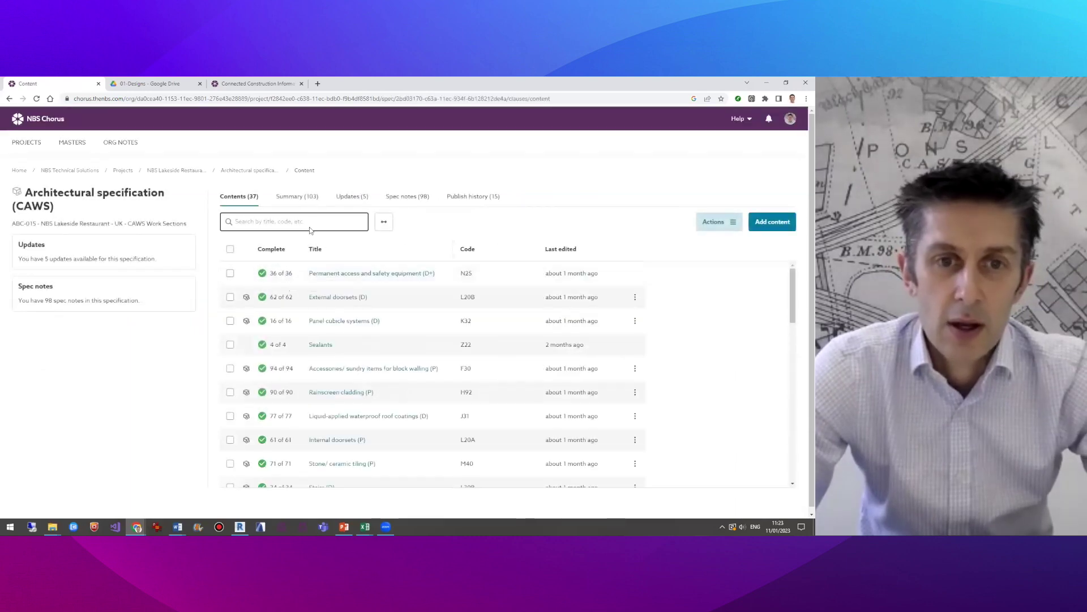
{"action": "left_click", "coordinate": [271, 221]}
{"action": "type", "text": "san"}
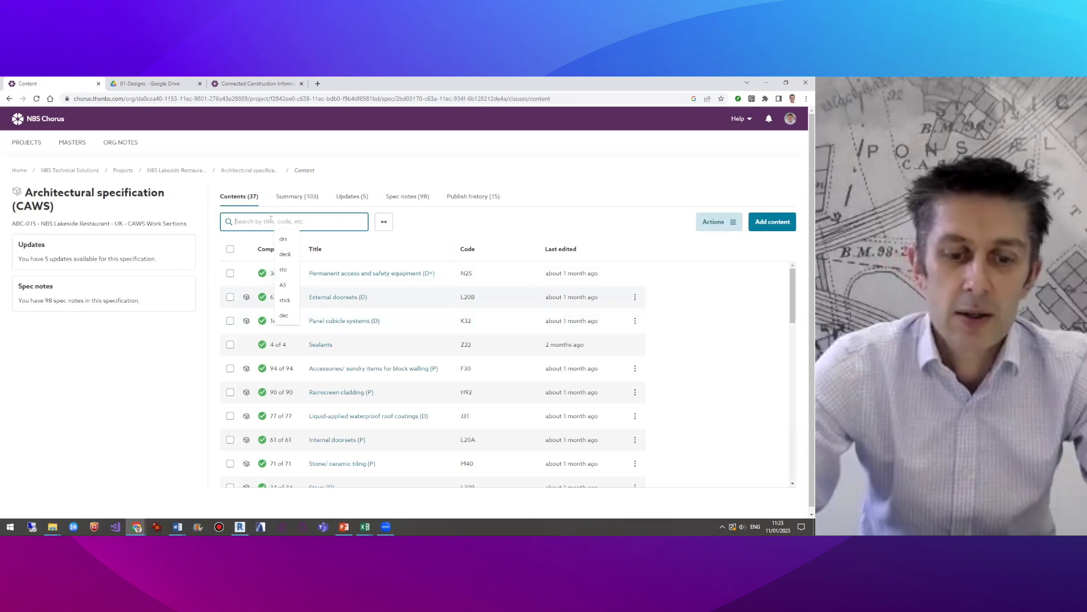
{"action": "left_click", "coordinate": [353, 274]}
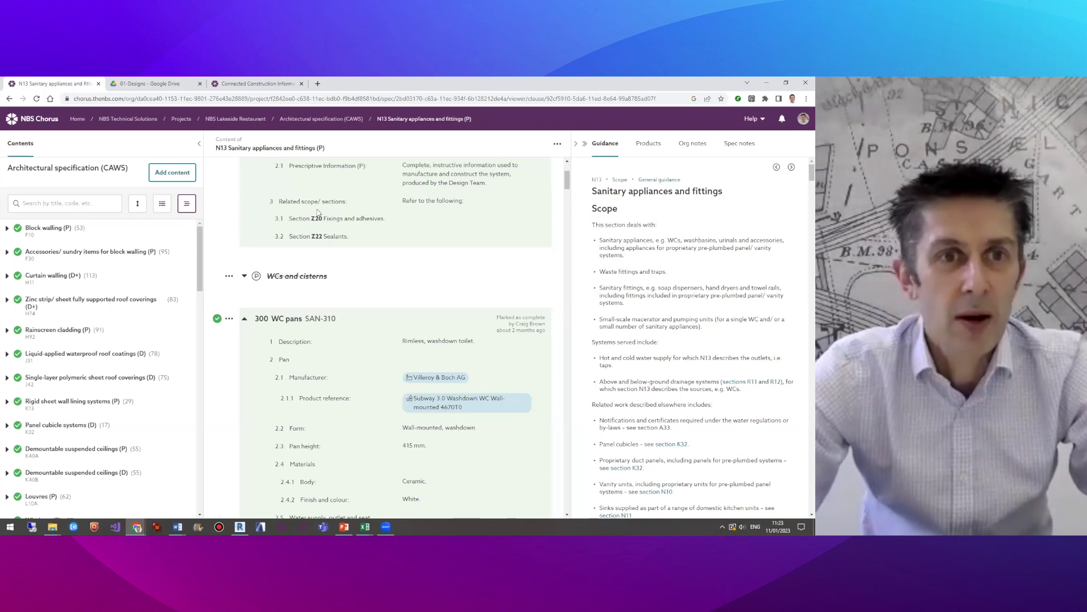
Open the Sample Specifications page on the NBS website and review what the sample construction specifications include
{"action": "left_click", "coordinate": [270, 84]}
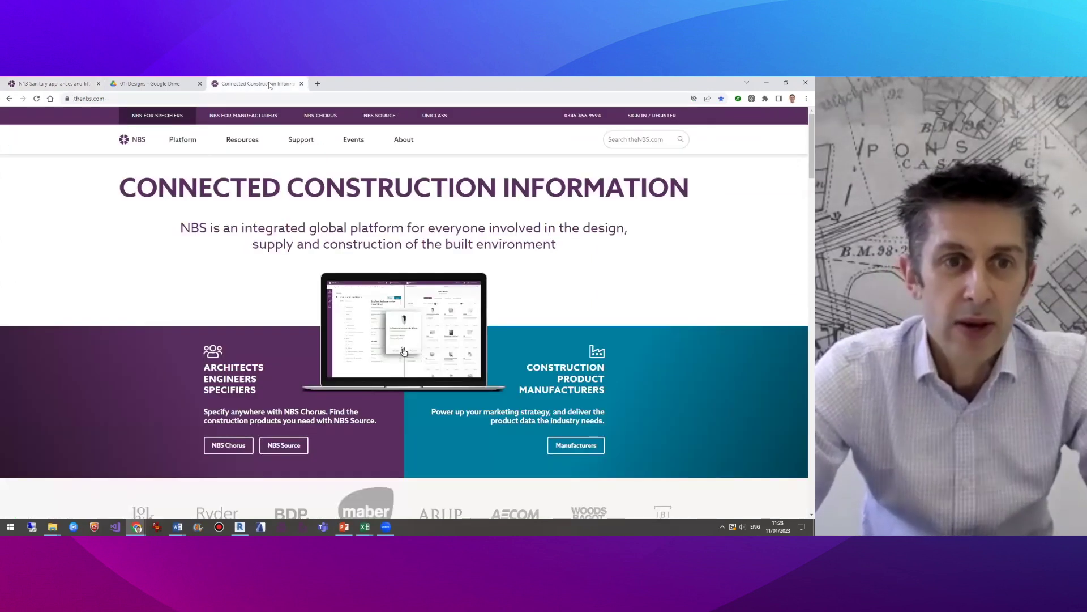
{"action": "left_click", "coordinate": [245, 141]}
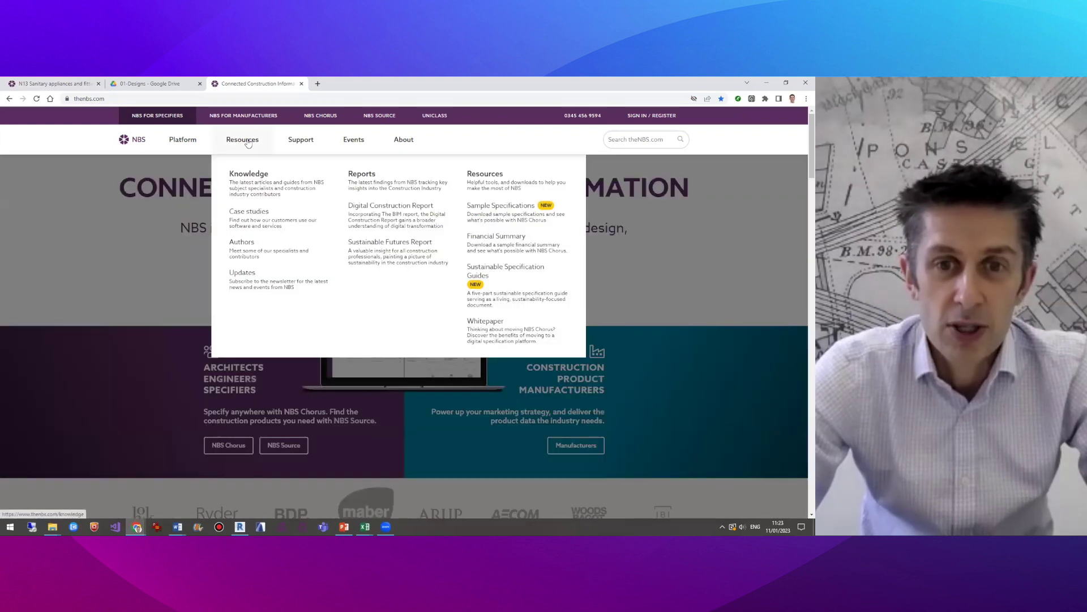
{"action": "left_click", "coordinate": [525, 216]}
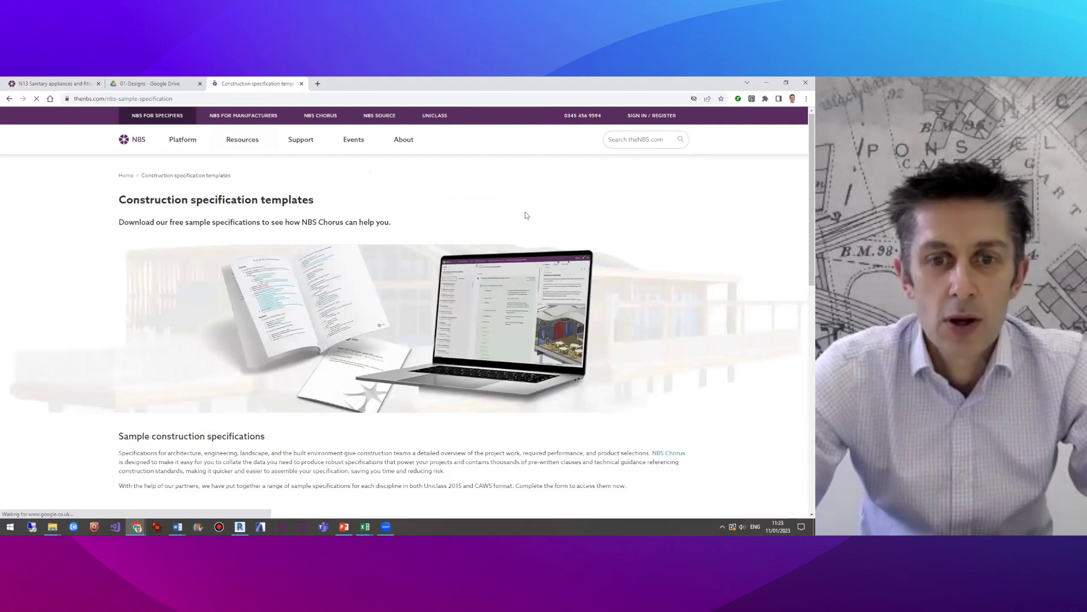
{"action": "scroll", "coordinate": [106, 411], "scroll_direction": "down", "scroll_amount": 5}
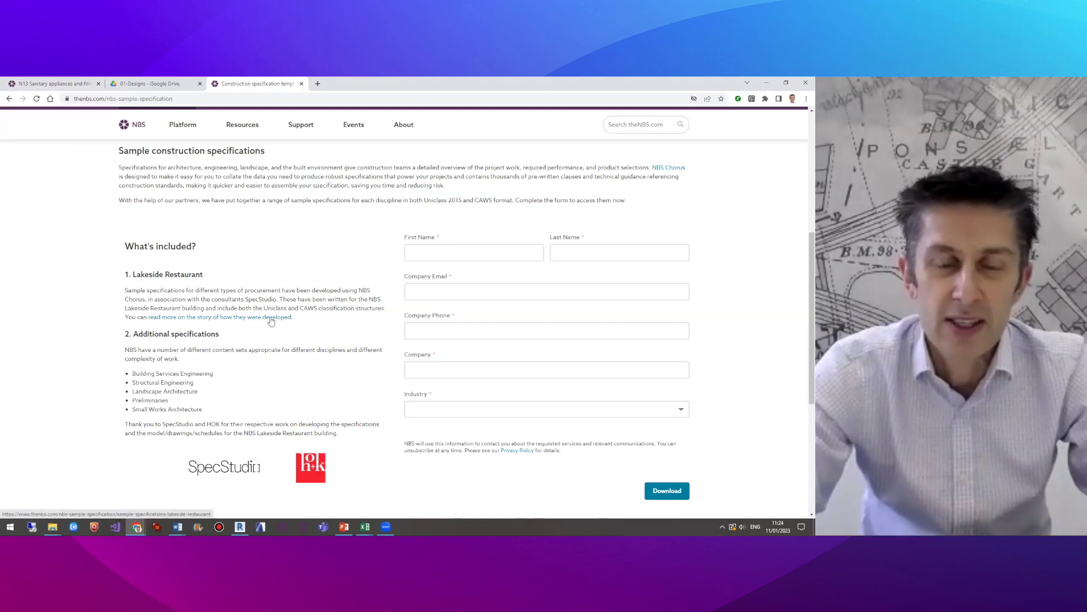
Open the story of how the Lakeside Restaurant specifications were developed and review its webinar and Types of specification sections
{"action": "left_click", "coordinate": [224, 321]}
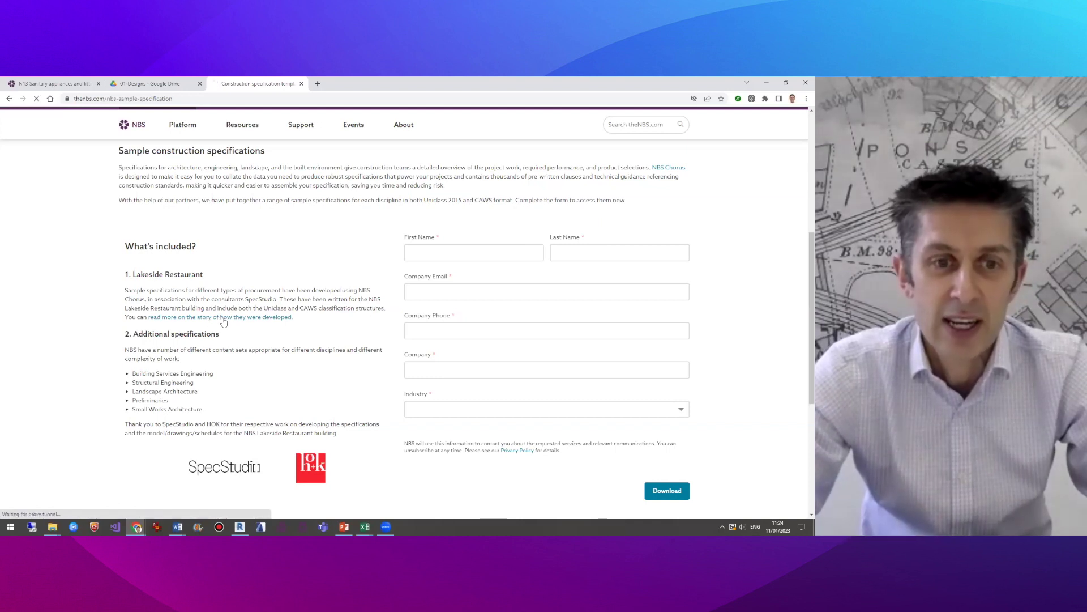
{"action": "scroll", "coordinate": [87, 429], "scroll_direction": "down", "scroll_amount": 10}
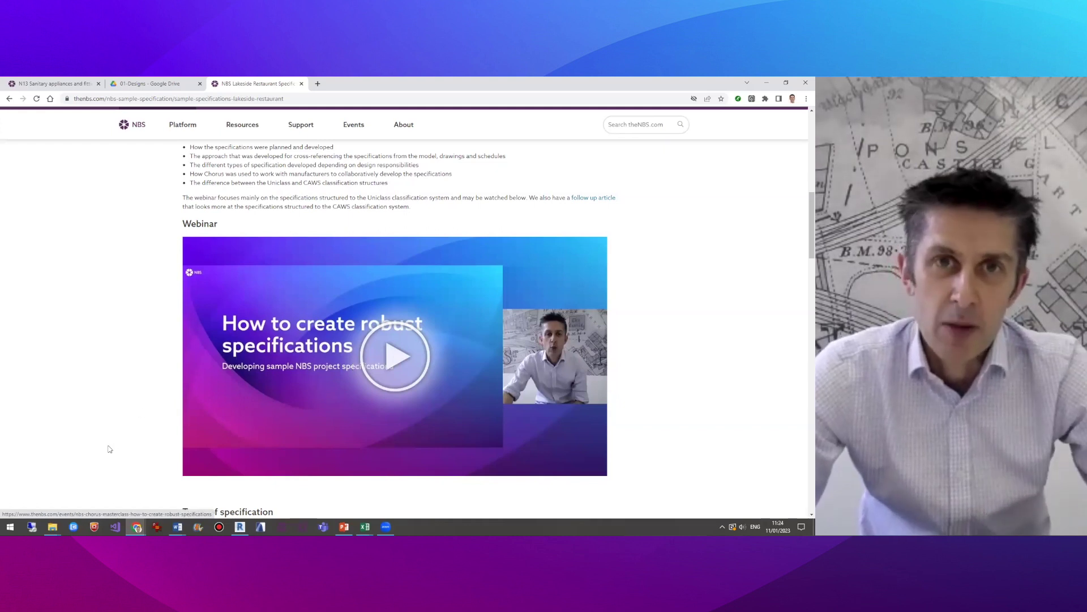
{"action": "scroll", "coordinate": [109, 450], "scroll_direction": "down", "scroll_amount": 3}
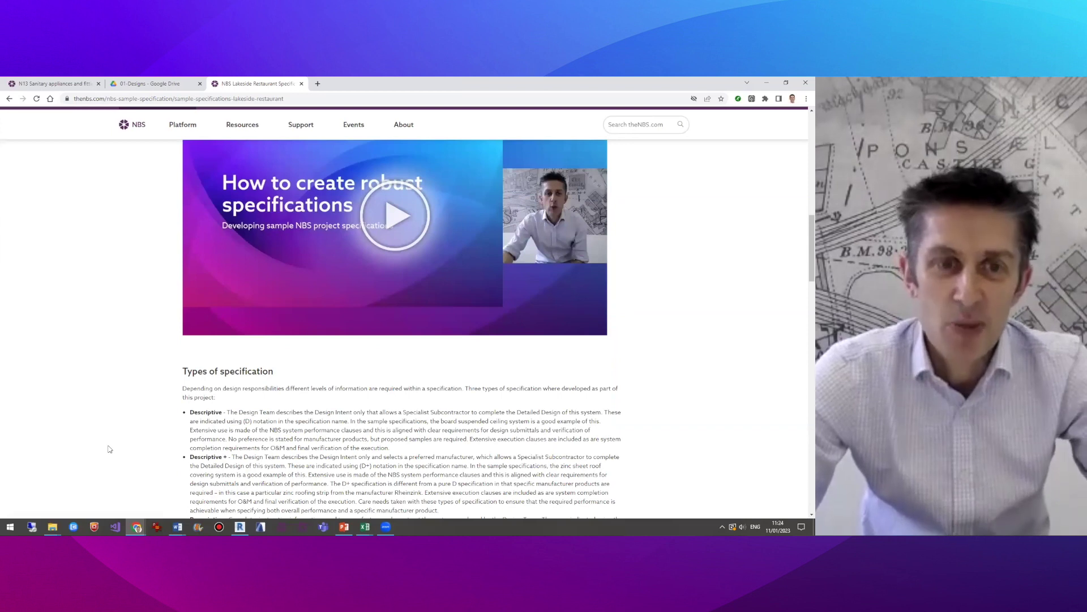
{"action": "scroll", "coordinate": [109, 449], "scroll_direction": "down", "scroll_amount": 3}
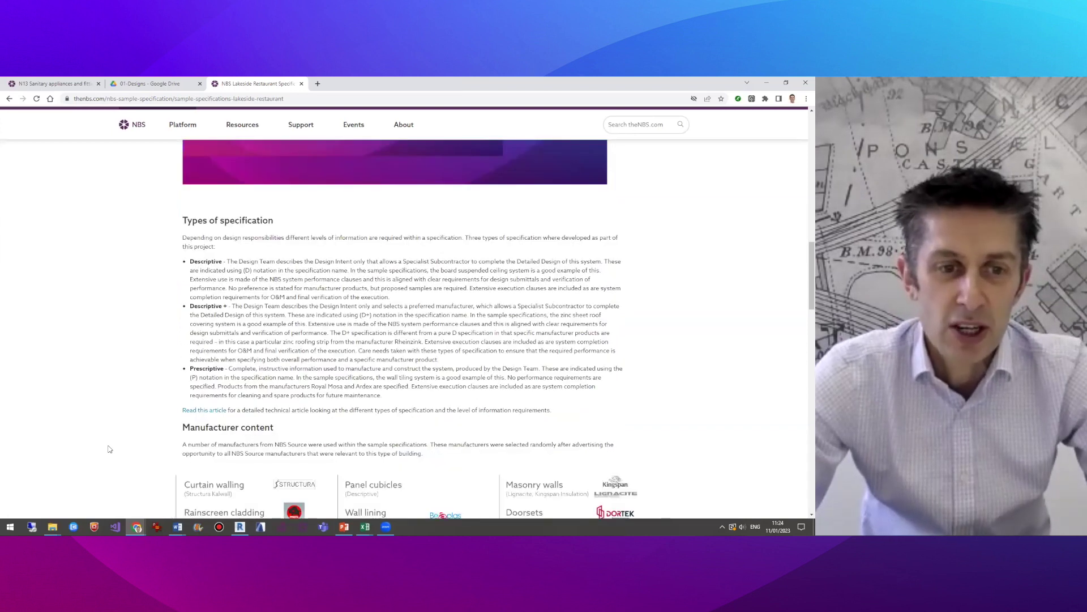
{"action": "scroll", "coordinate": [109, 449], "scroll_direction": "up", "scroll_amount": 6}
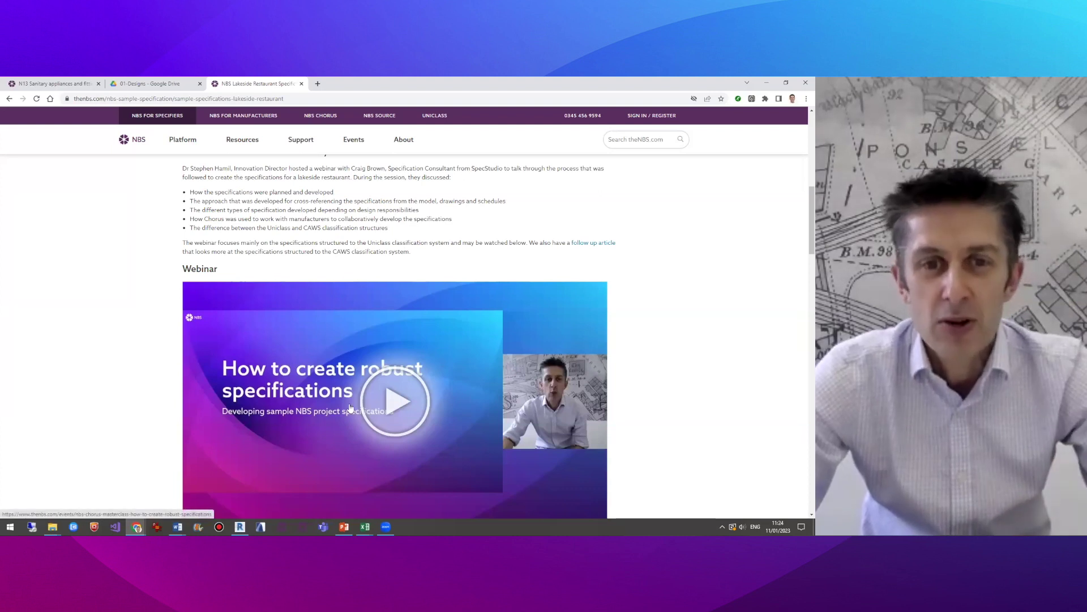
Open the follow up article on Uniclass or CAWS classification and read through to the H92 Rainscreen cladding example
{"action": "left_click", "coordinate": [586, 243]}
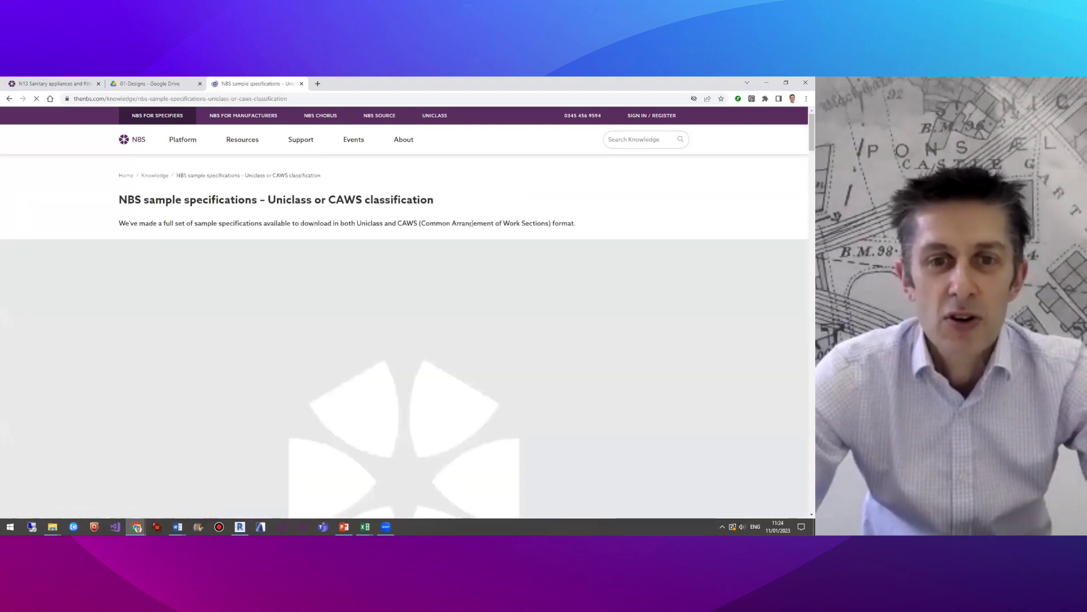
{"action": "scroll", "coordinate": [201, 416], "scroll_direction": "down", "scroll_amount": 15}
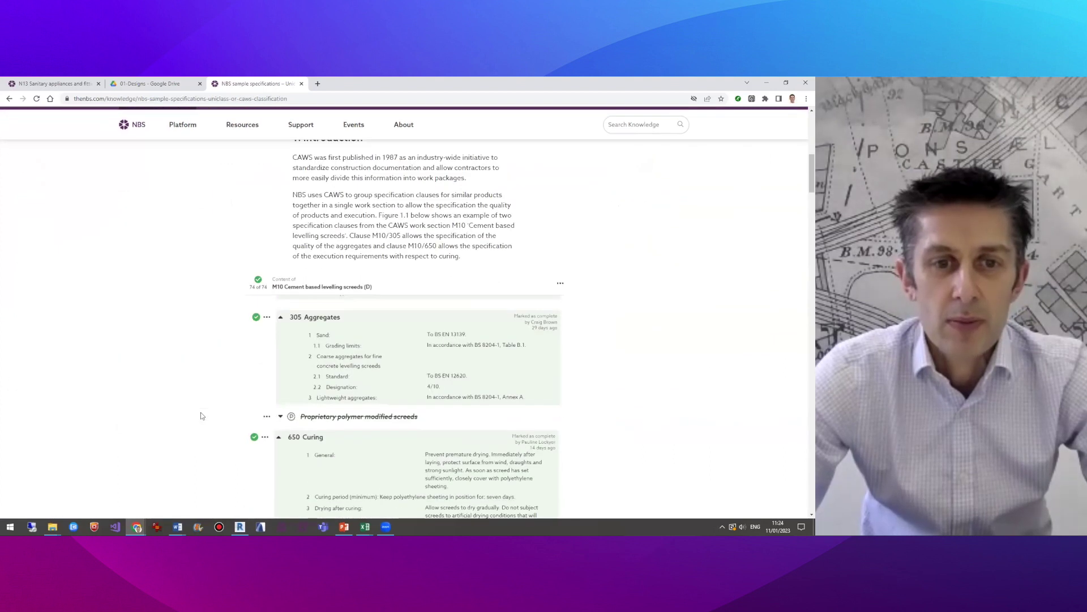
{"action": "scroll", "coordinate": [201, 415], "scroll_direction": "down", "scroll_amount": 9}
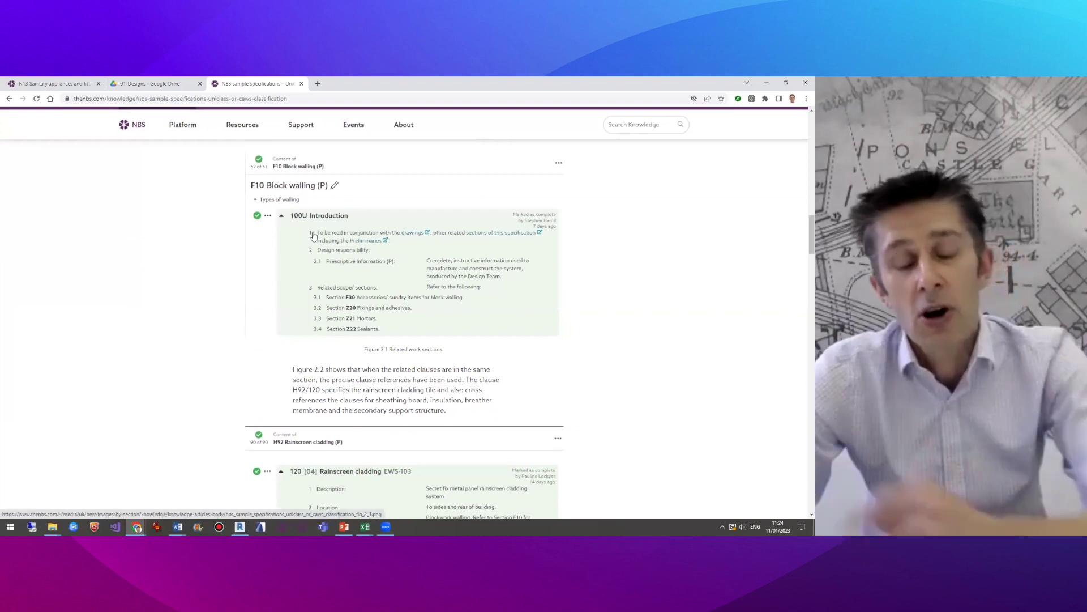
{"action": "scroll", "coordinate": [200, 269], "scroll_direction": "down", "scroll_amount": 3}
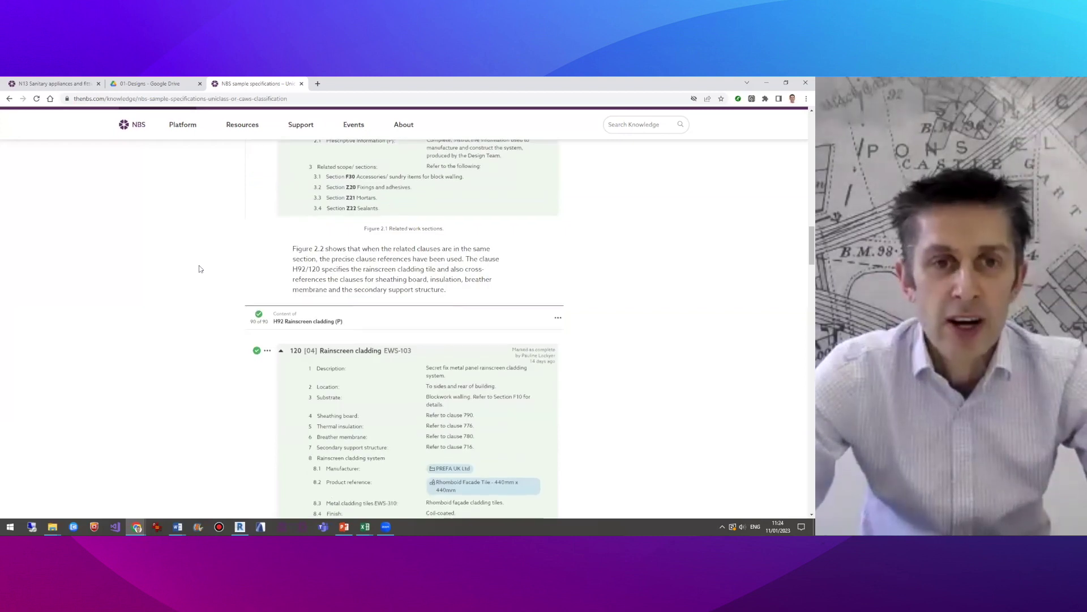
{"action": "scroll", "coordinate": [343, 185], "scroll_direction": "down", "scroll_amount": 3}
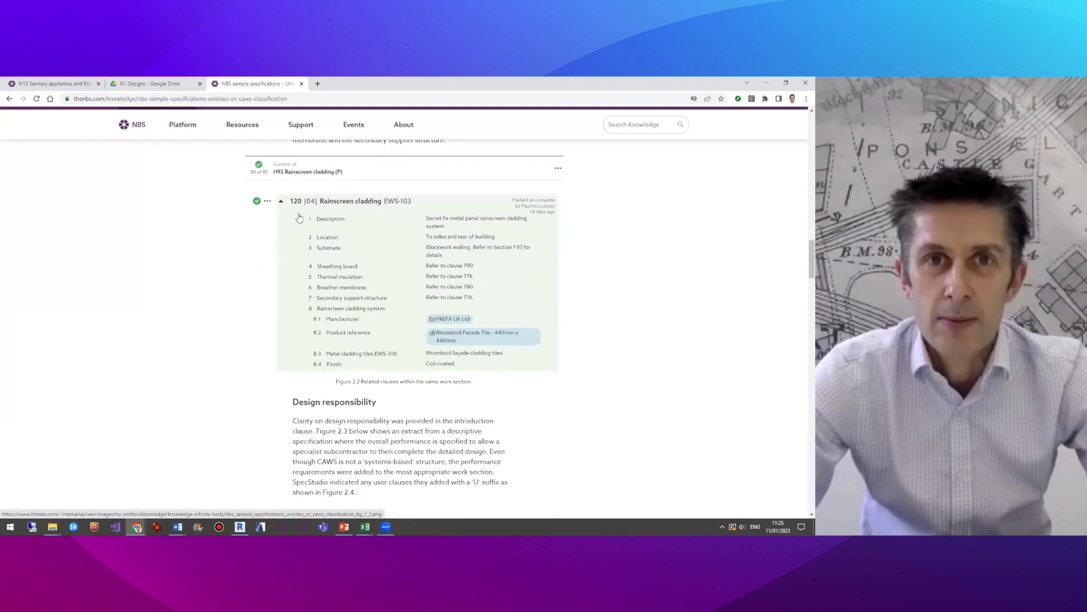
Go to NBS Source from the NBS website's platform links and browse its list of manufacturers
{"action": "key", "text": "alt+Tab"}
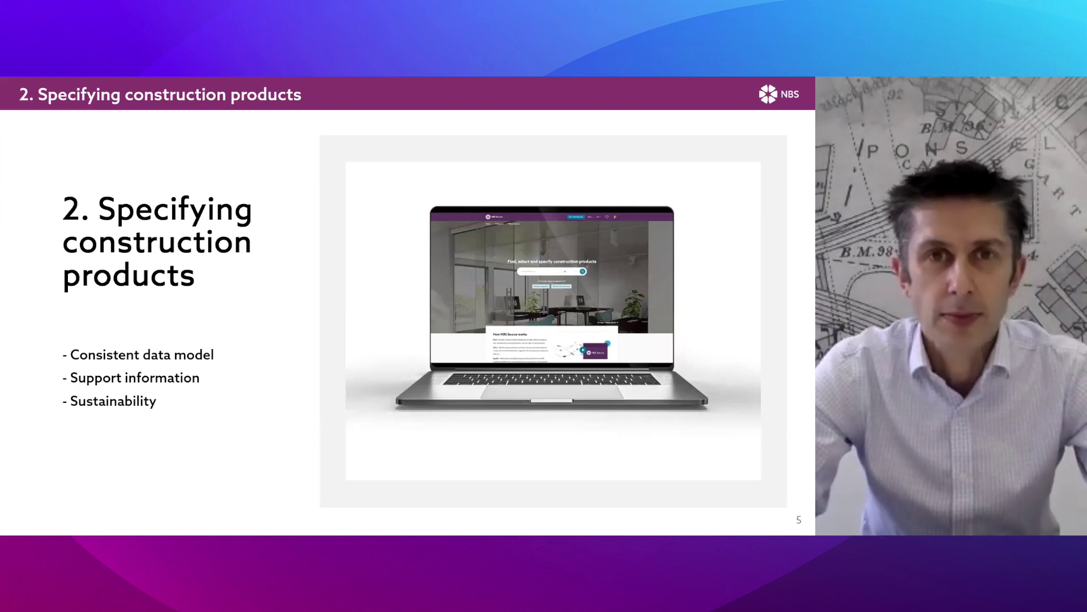
{"action": "key", "text": "alt+Tab"}
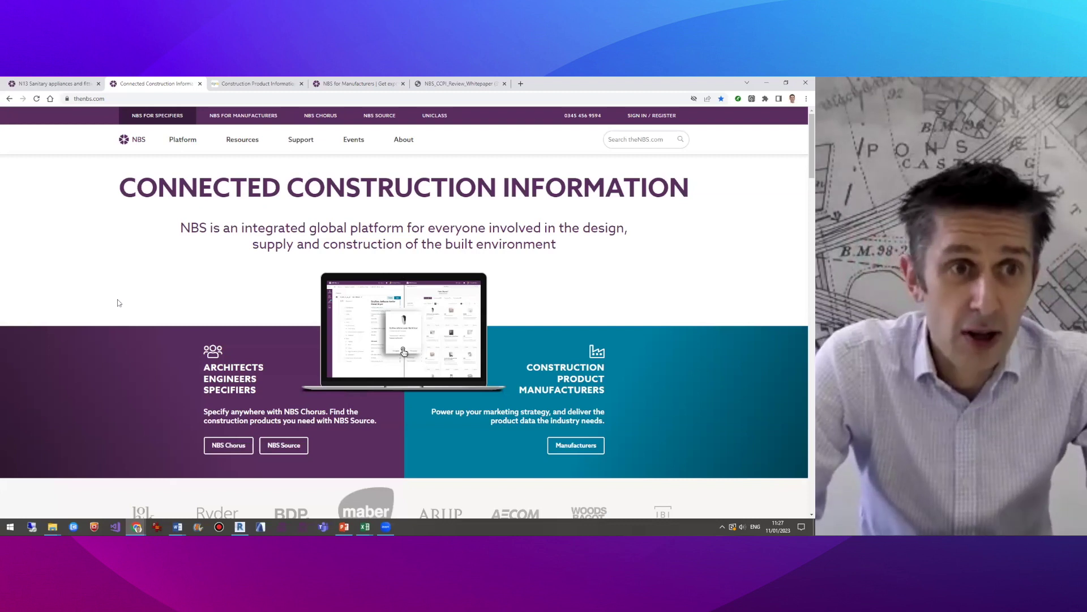
{"action": "mouse_move", "coordinate": [186, 145]}
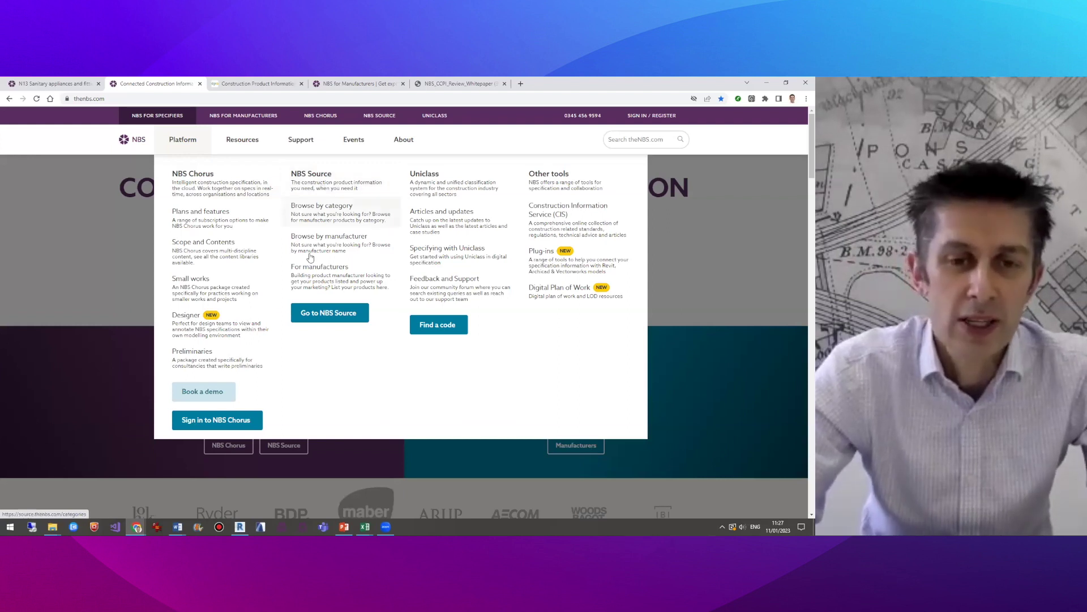
{"action": "left_click", "coordinate": [325, 314]}
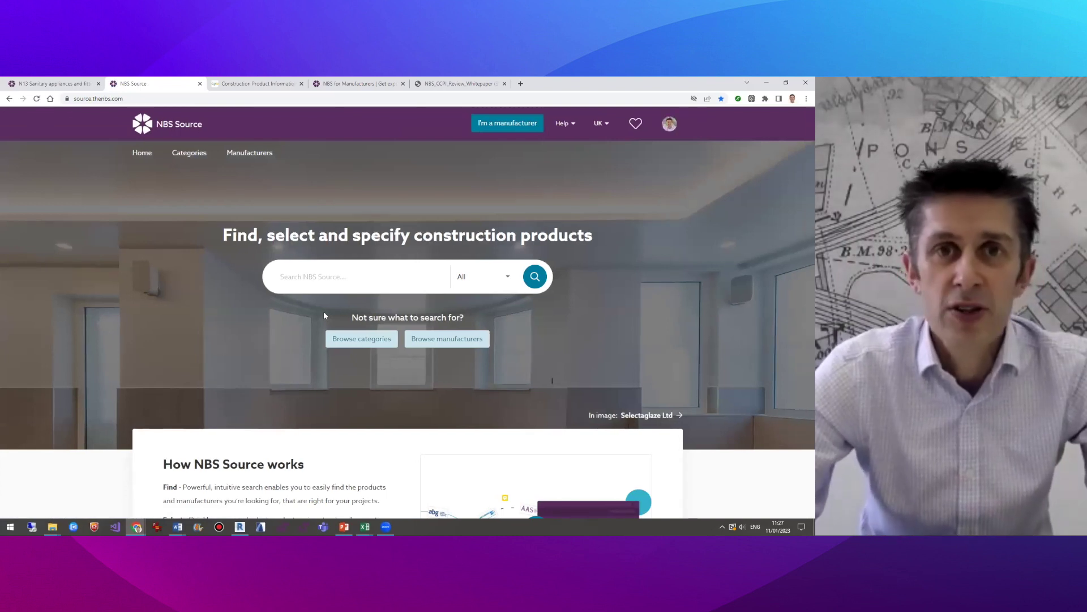
{"action": "left_click", "coordinate": [252, 158]}
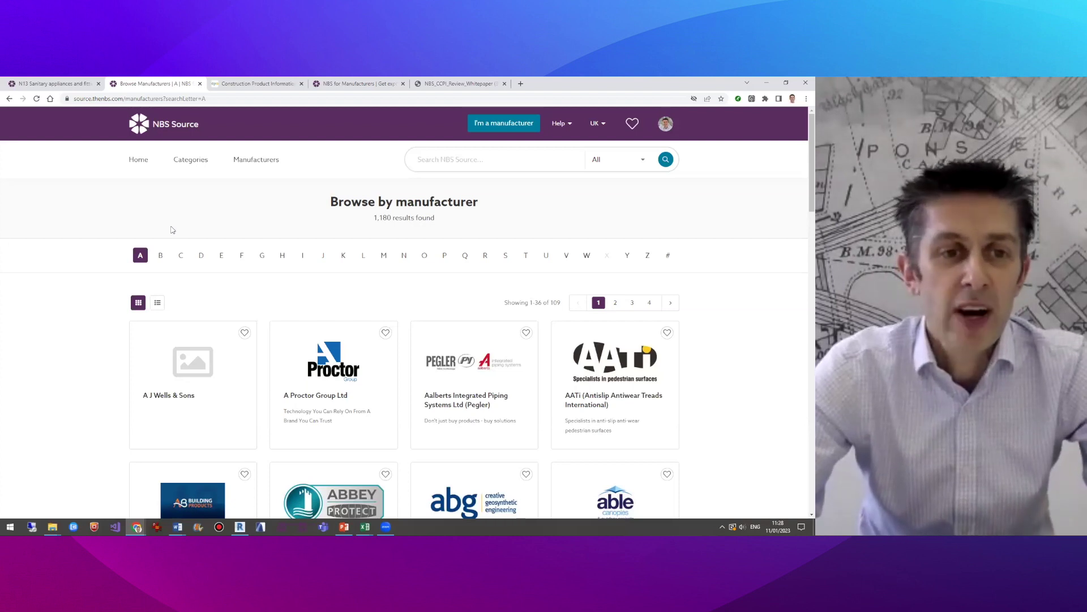
View the CPA's Construction Product Information Survey page and open the CCPI Review Whitepaper page on NBS for Manufacturers
{"action": "left_click", "coordinate": [274, 84]}
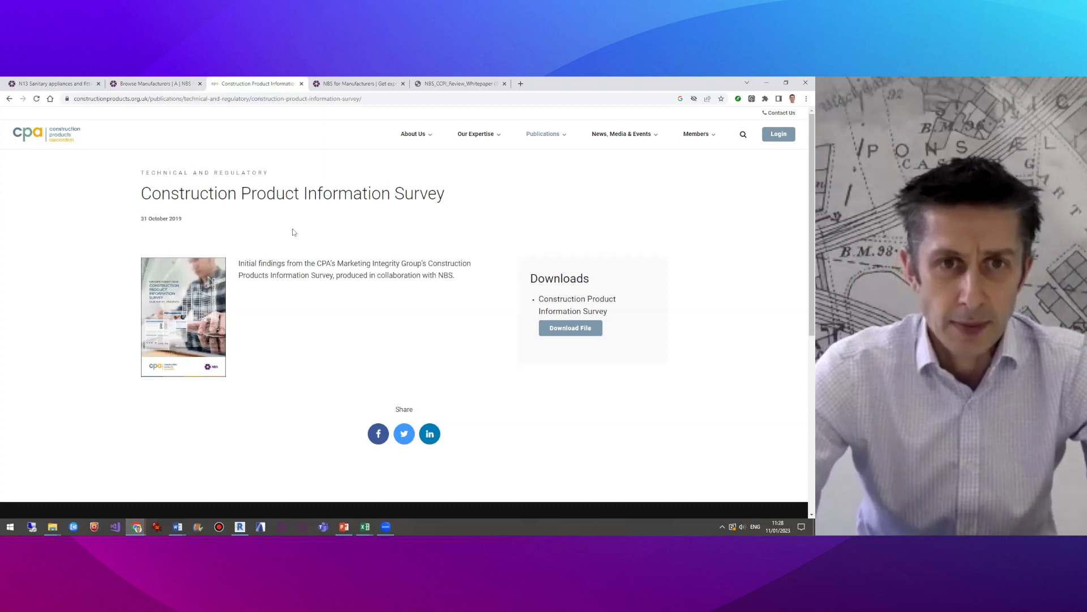
{"action": "left_click", "coordinate": [343, 86]}
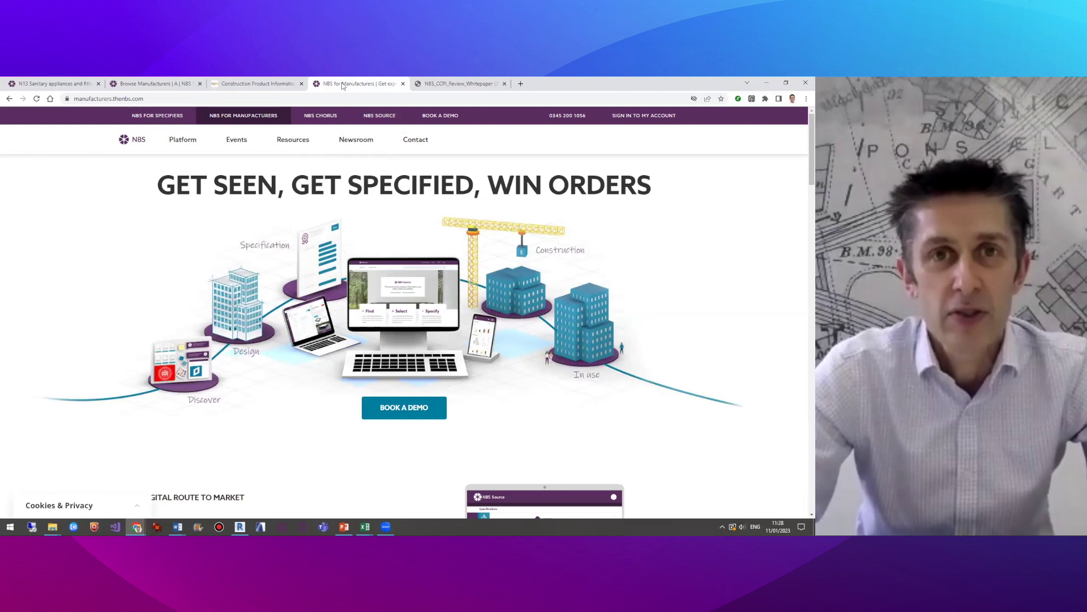
{"action": "mouse_move", "coordinate": [293, 140]}
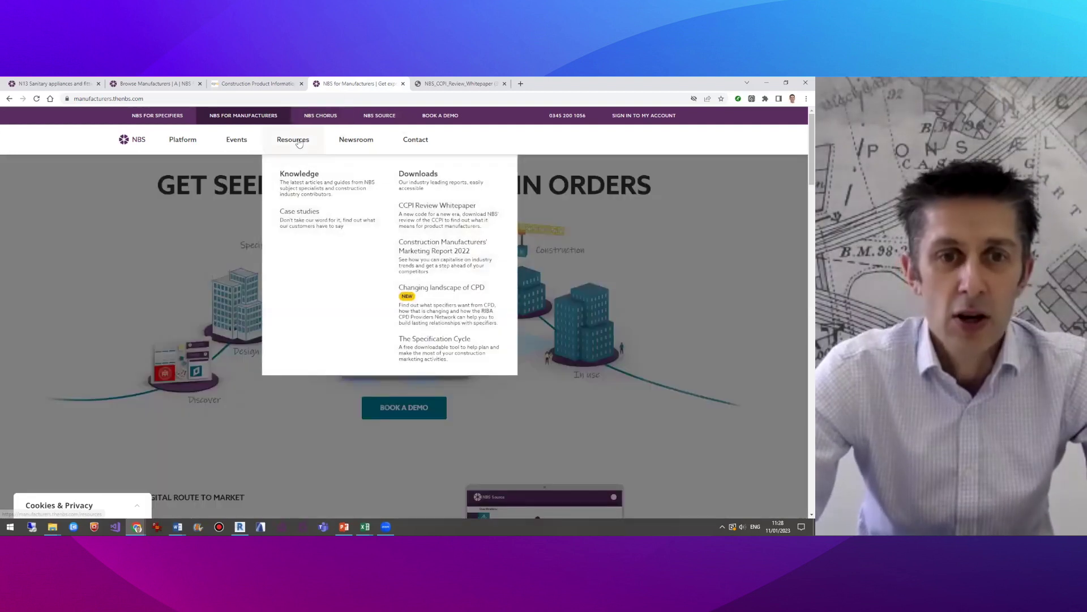
{"action": "left_click", "coordinate": [428, 217]}
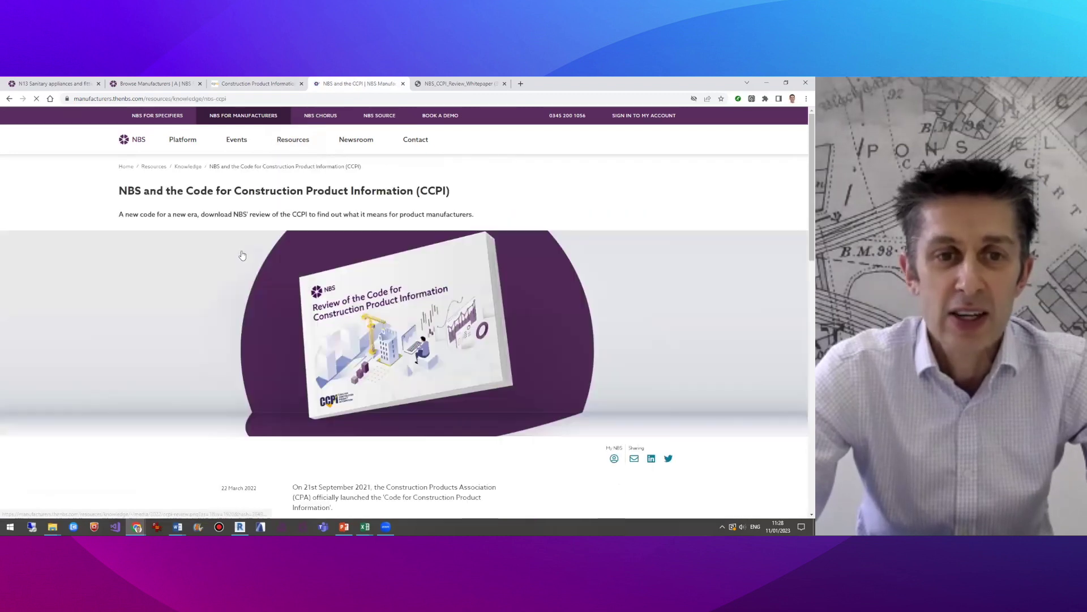
Read through the CCPI article, view the clause overview in the CCPI review whitepaper PDF and select its first page
{"action": "scroll", "coordinate": [241, 377], "scroll_direction": "down", "scroll_amount": 1}
{"action": "scroll", "coordinate": [241, 377], "scroll_direction": "down", "scroll_amount": 2}
{"action": "scroll", "coordinate": [241, 377], "scroll_direction": "up", "scroll_amount": 3}
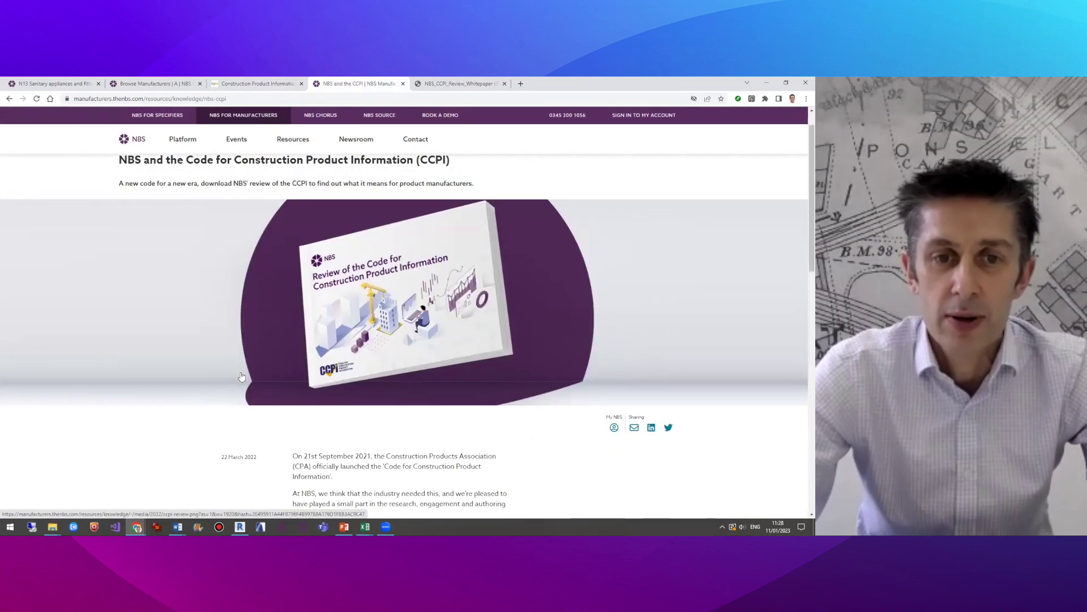
{"action": "scroll", "coordinate": [242, 377], "scroll_direction": "down", "scroll_amount": 4}
{"action": "scroll", "coordinate": [241, 377], "scroll_direction": "down", "scroll_amount": 2}
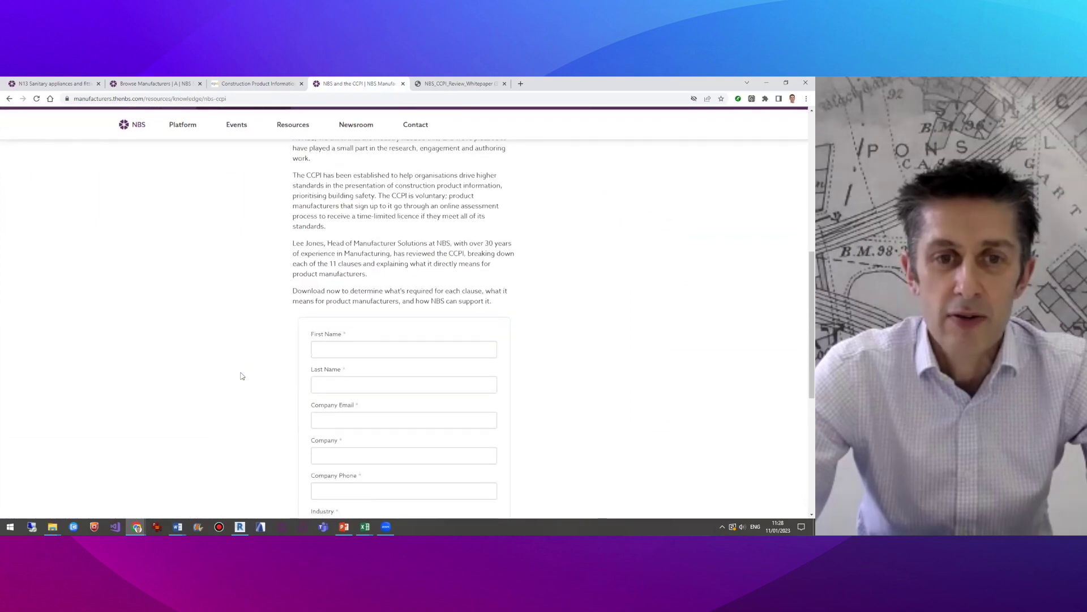
{"action": "scroll", "coordinate": [242, 377], "scroll_direction": "up", "scroll_amount": 5}
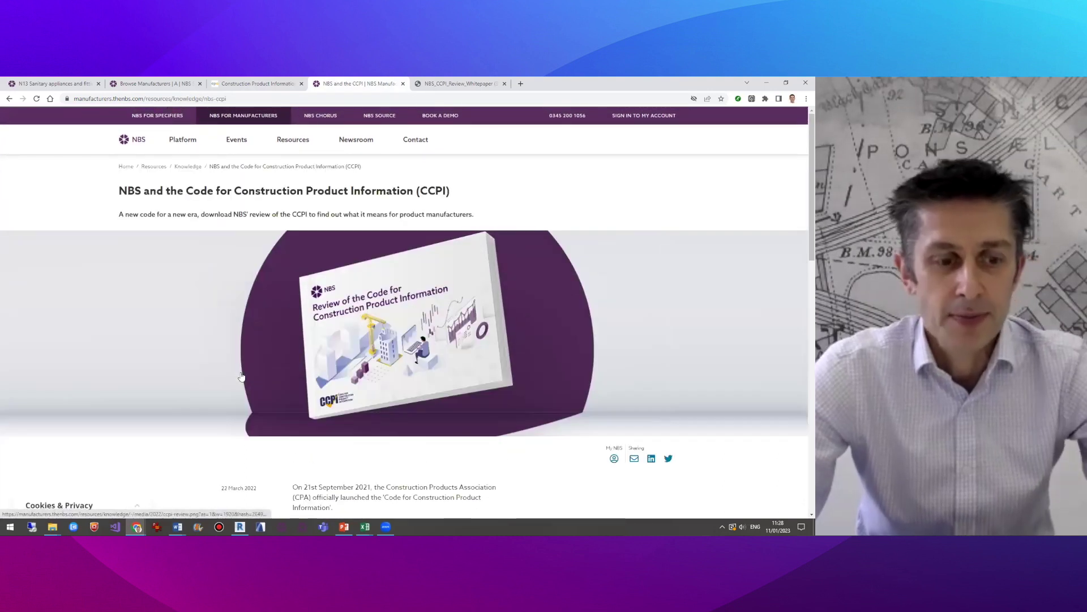
{"action": "key", "text": "ctrl+Tab"}
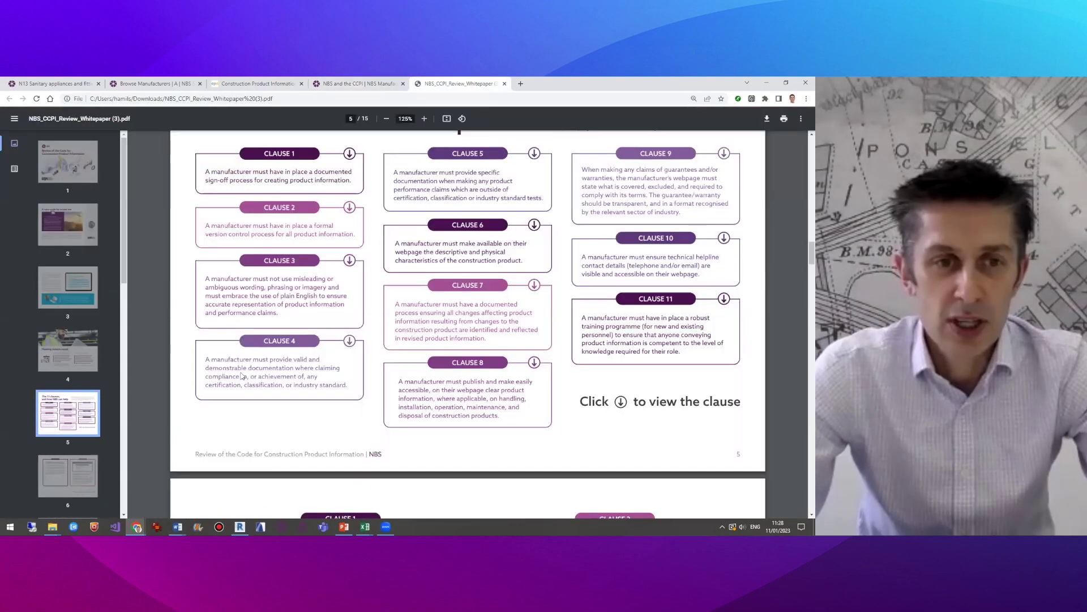
{"action": "left_click", "coordinate": [66, 168]}
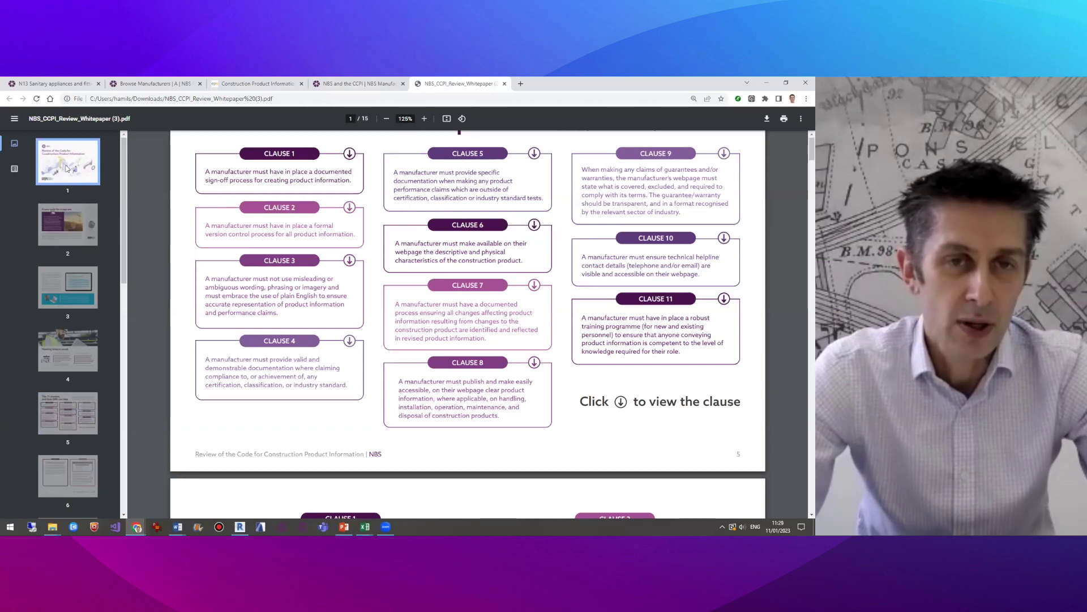
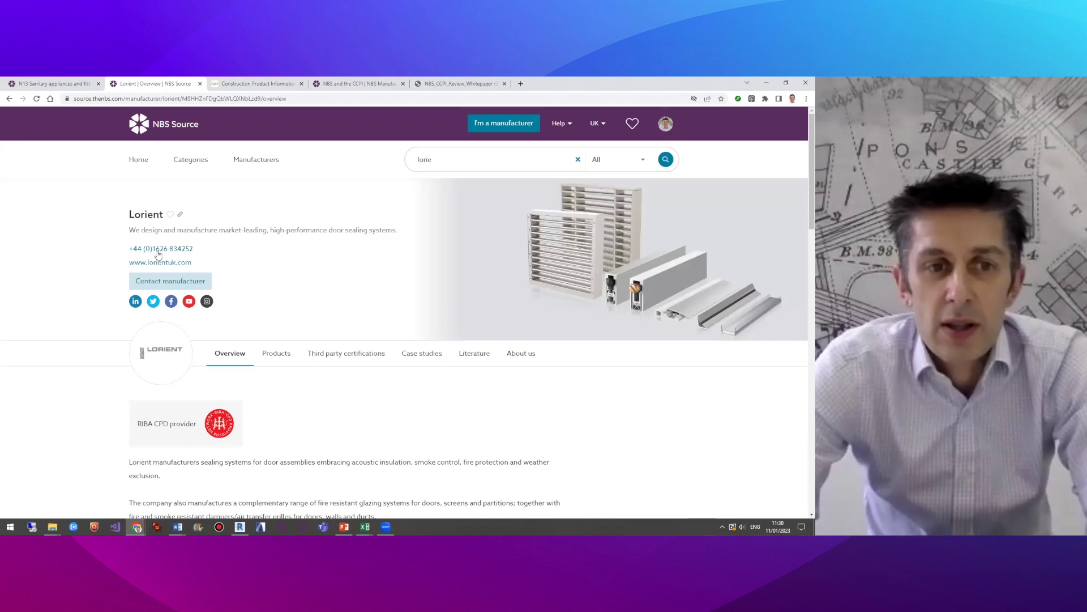
Check Lorient's contact form without sending a message and view the company's addresses and contacts
{"action": "left_click", "coordinate": [155, 278]}
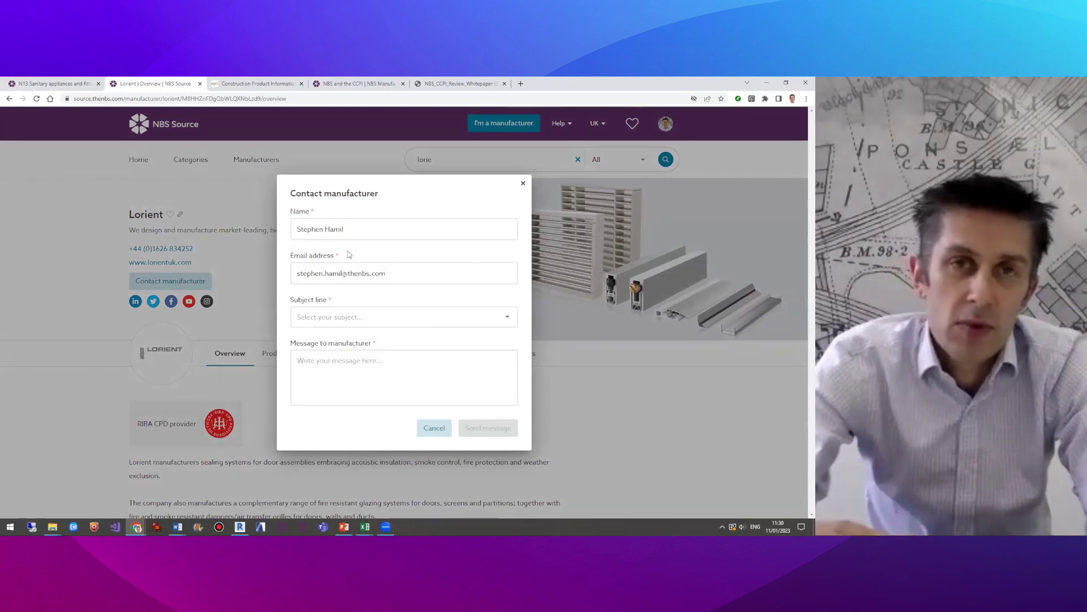
{"action": "left_click", "coordinate": [434, 429]}
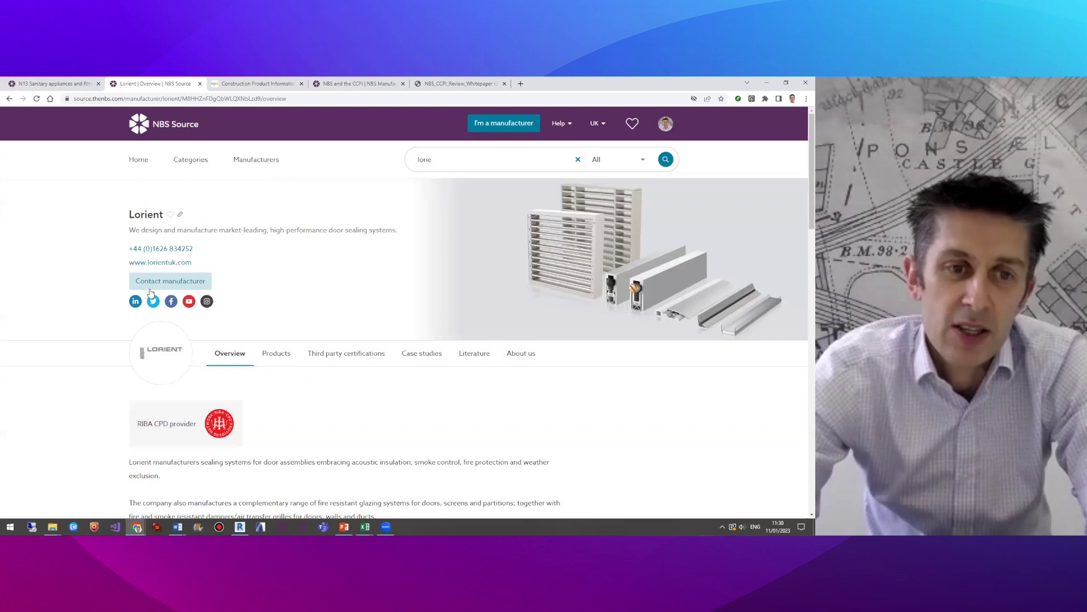
{"action": "left_click", "coordinate": [520, 353]}
{"action": "scroll", "coordinate": [348, 444], "scroll_direction": "down", "scroll_amount": 2}
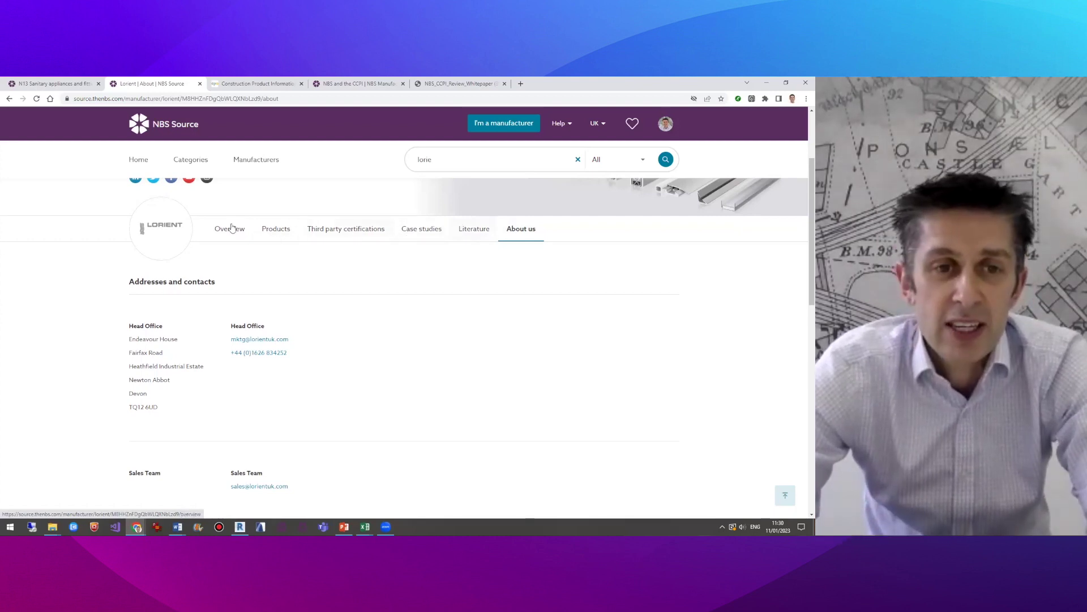
{"action": "scroll", "coordinate": [204, 308], "scroll_direction": "up", "scroll_amount": 2}
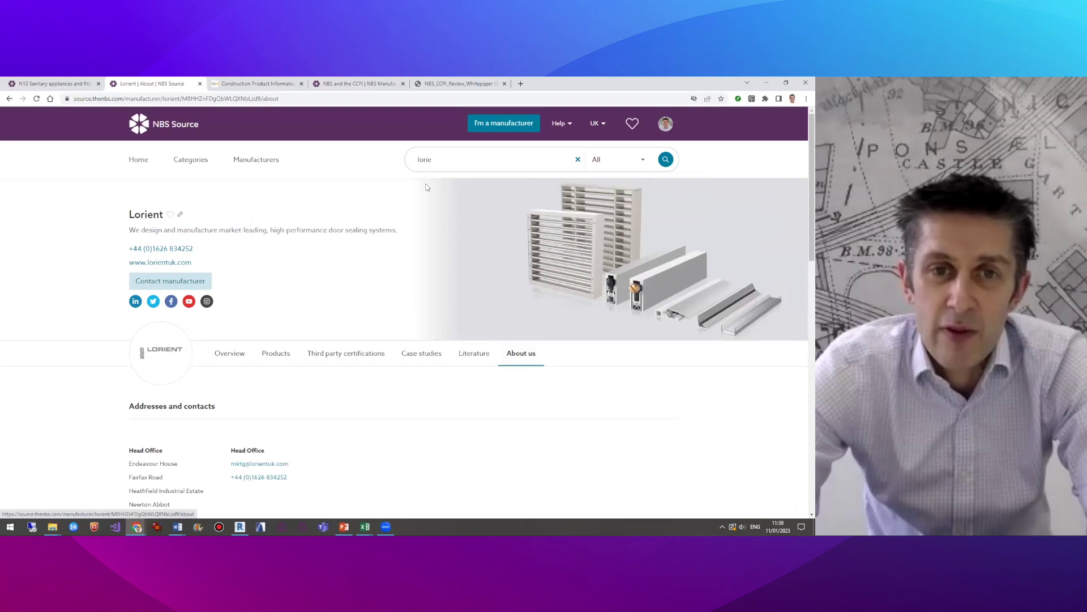
Search NBS Source for "levi", open the manufacturer Leviat and view its contacts and contact form without sending a message
{"action": "left_click", "coordinate": [425, 159]}
{"action": "type", "text": "levi"}
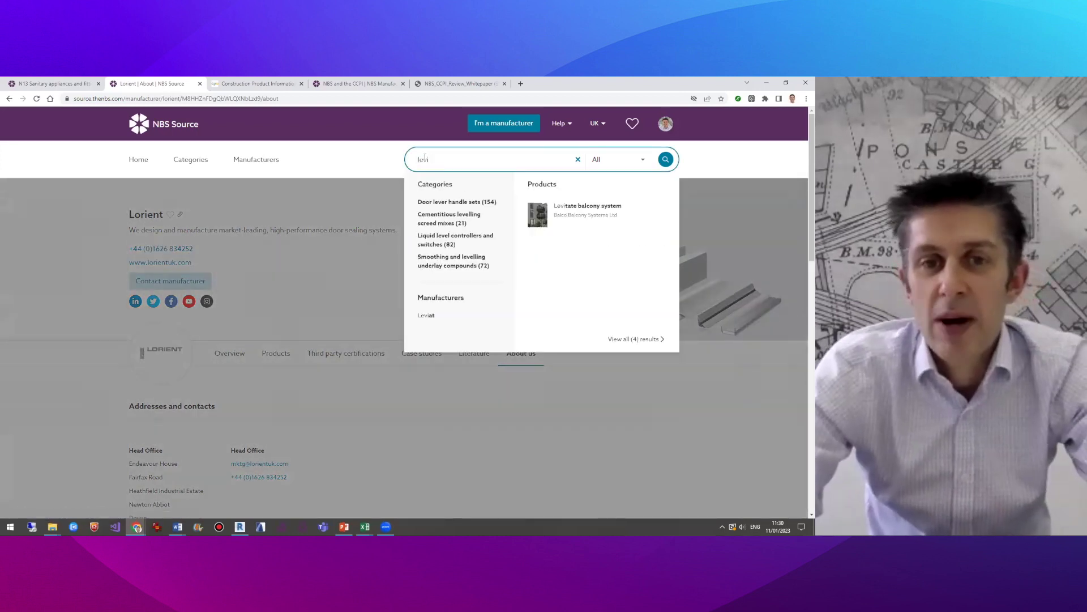
{"action": "left_click", "coordinate": [432, 320]}
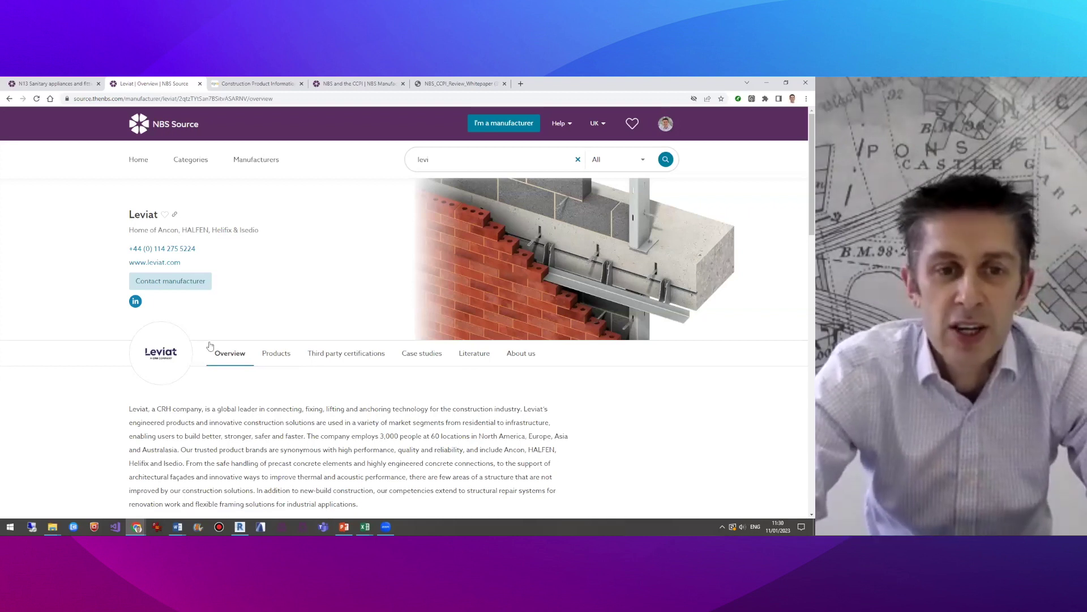
{"action": "left_click", "coordinate": [521, 352]}
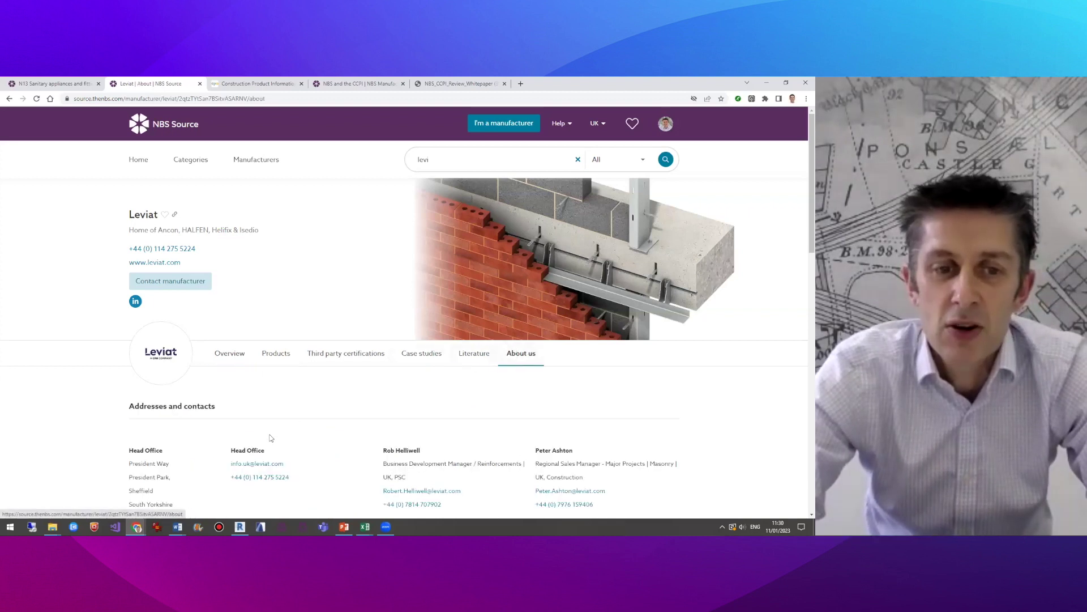
{"action": "left_click", "coordinate": [187, 281]}
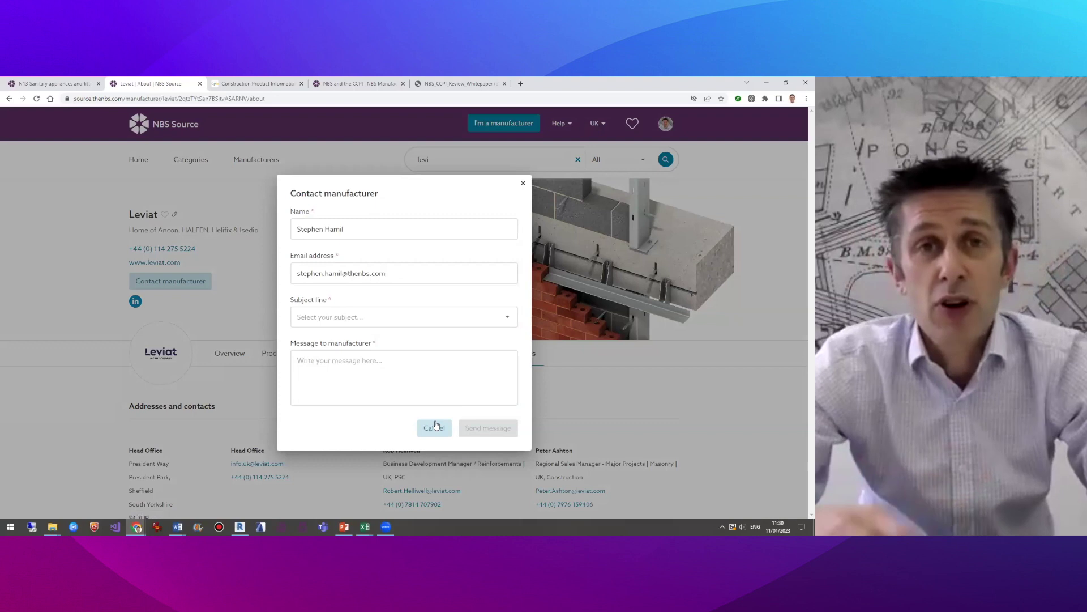
{"action": "left_click", "coordinate": [434, 428]}
Search NBS Source for "lorie" and open the product list of the manufacturer Lorient
{"action": "left_click", "coordinate": [437, 163]}
{"action": "key", "text": "BackSpace"}
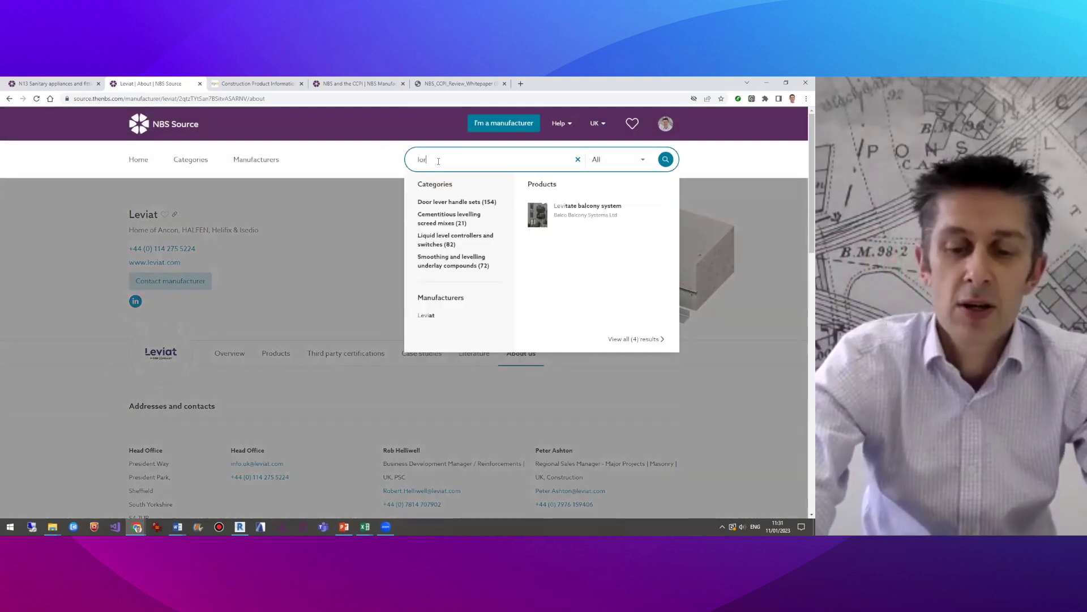
{"action": "left_click", "coordinate": [426, 204]}
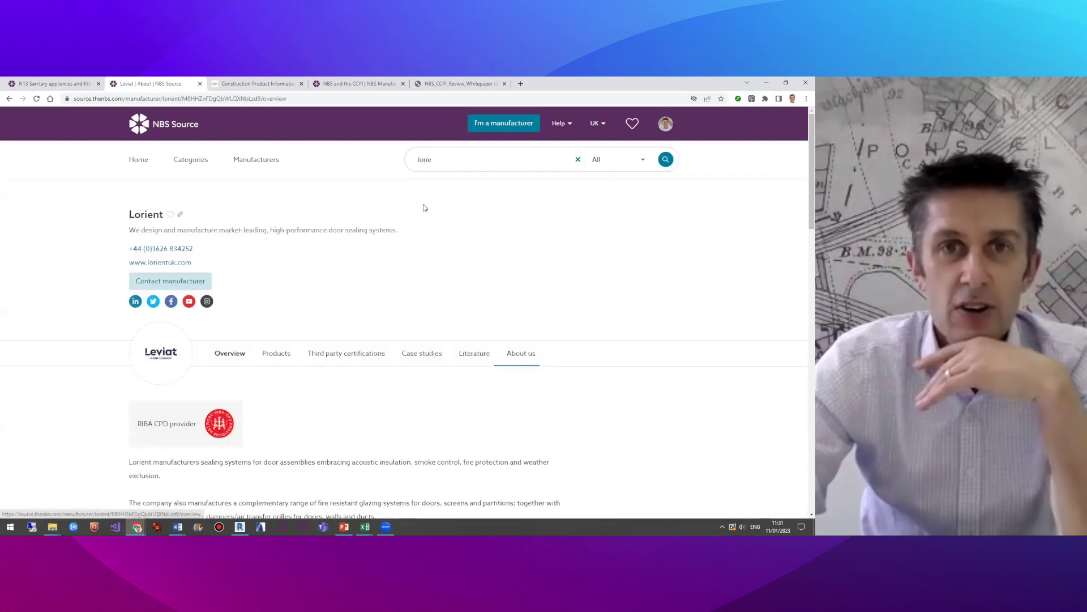
{"action": "left_click", "coordinate": [277, 353]}
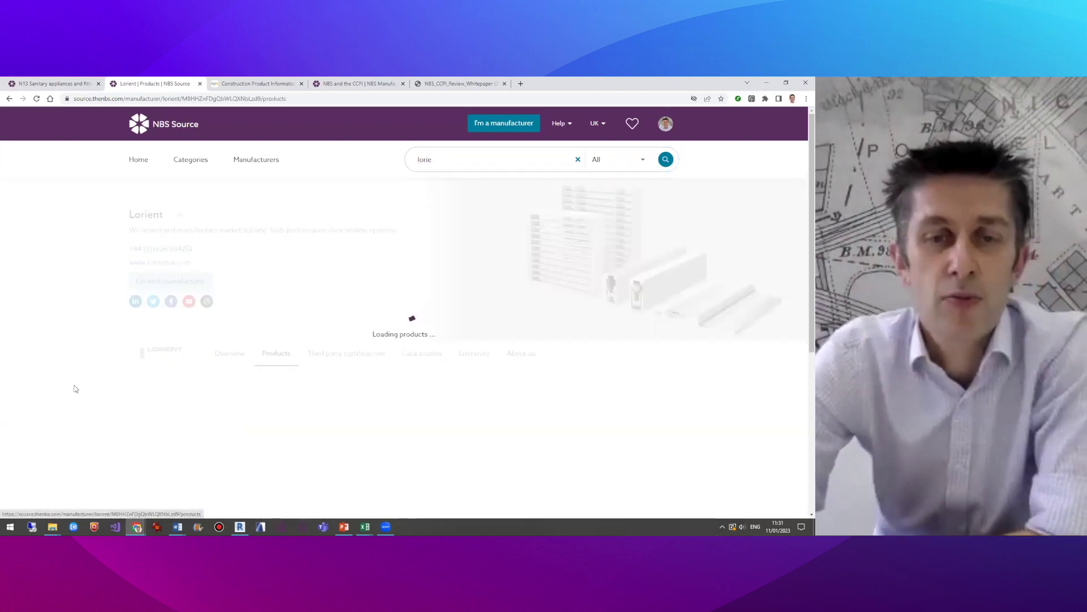
Filter Lorient's products by the third party certification BBA Agrément Certificate
{"action": "scroll", "coordinate": [202, 297], "scroll_direction": "down", "scroll_amount": 3}
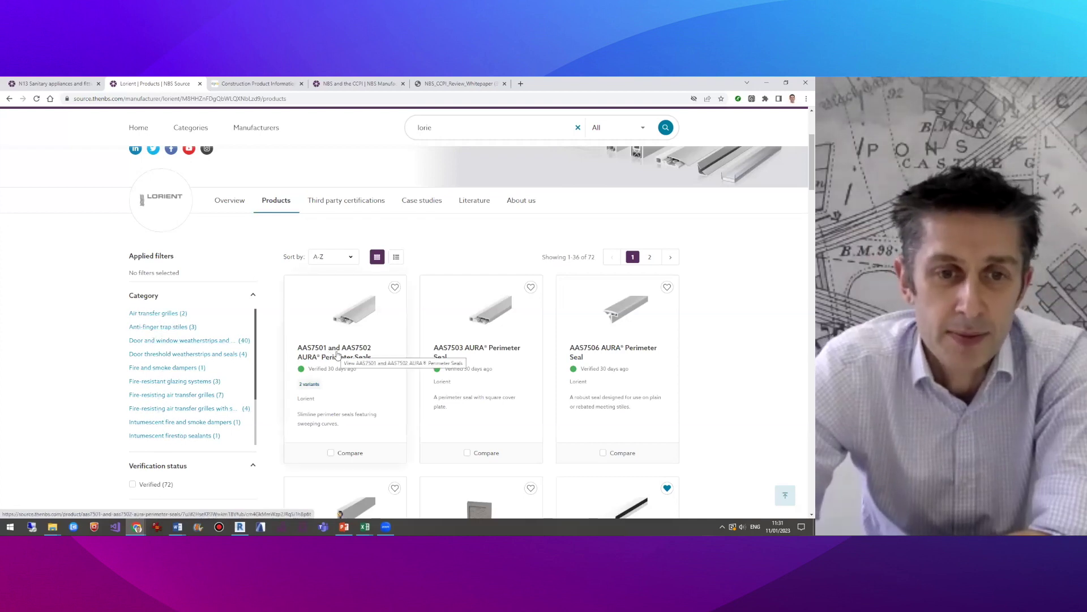
{"action": "scroll", "coordinate": [91, 358], "scroll_direction": "down", "scroll_amount": 3}
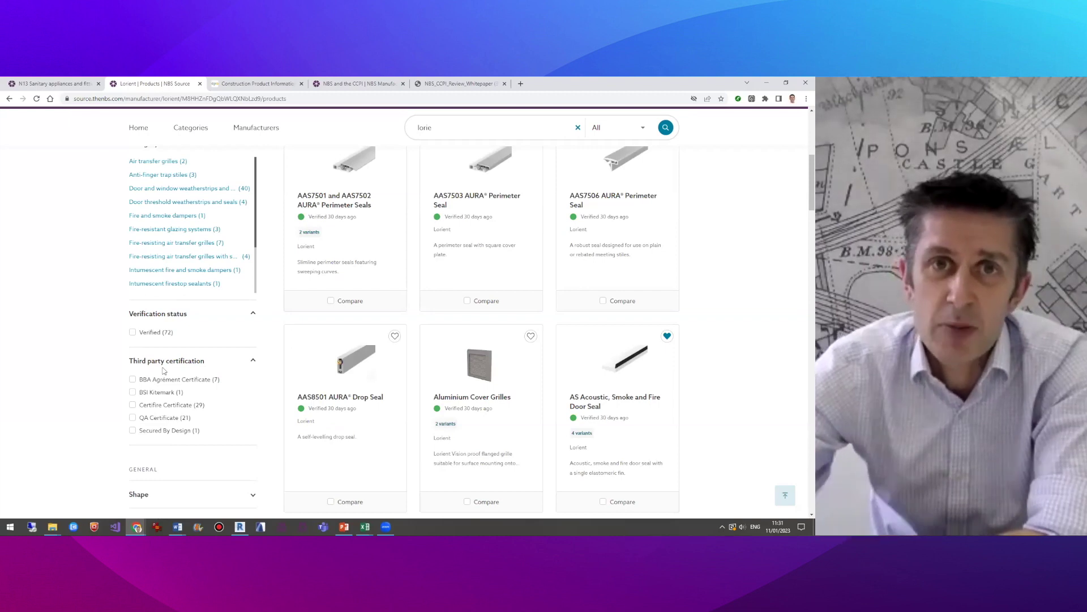
{"action": "left_click", "coordinate": [133, 380]}
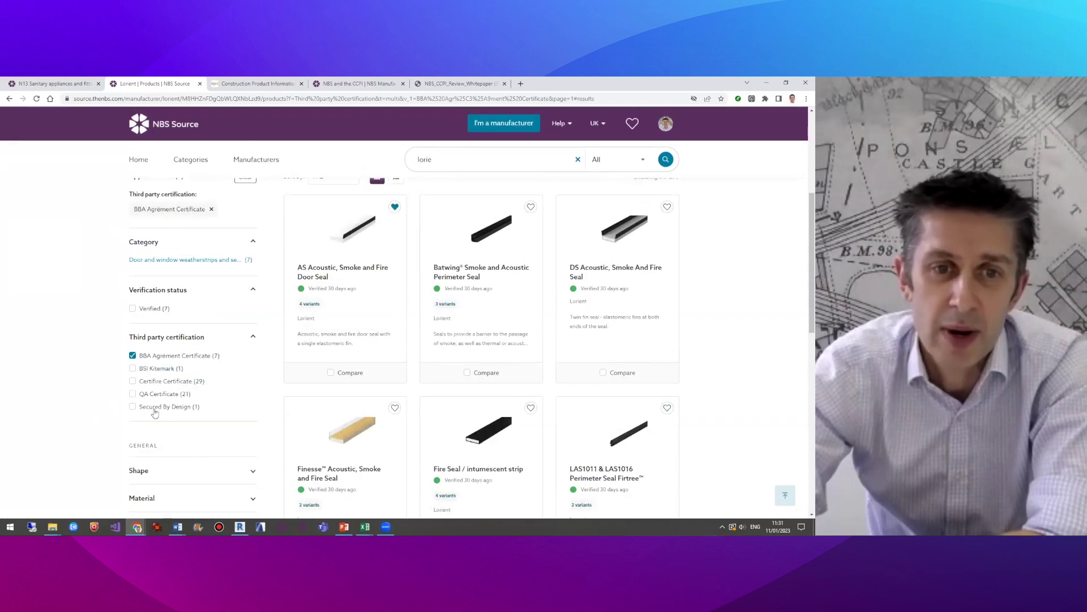
Open the AS Acoustic, Smoke and Fire Door Seal product and review the third party certifications in its summary
{"action": "left_click", "coordinate": [315, 272]}
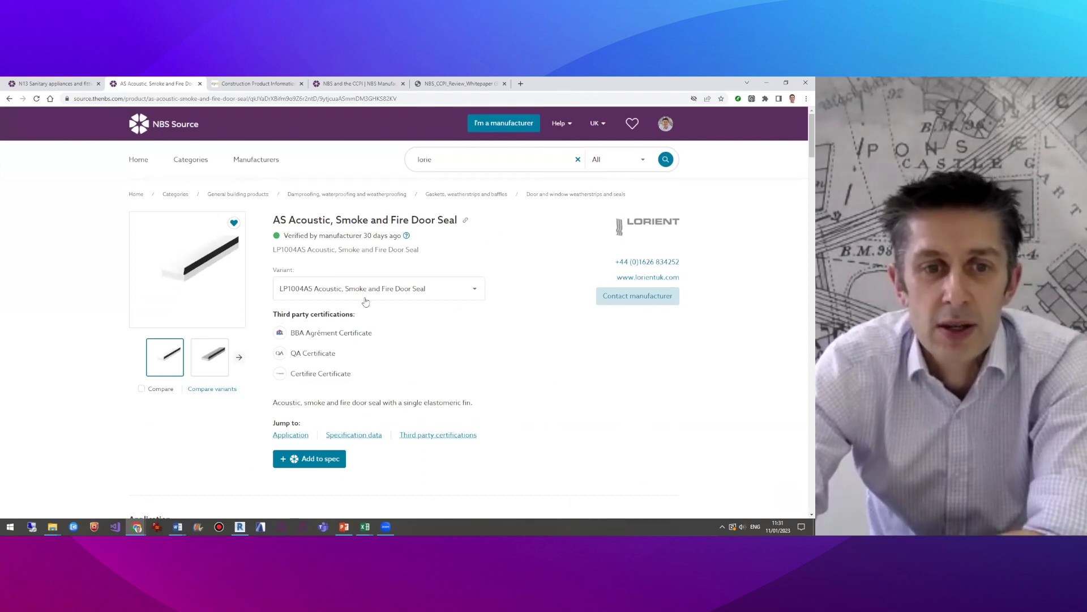
{"action": "left_click_drag", "start_coordinate": [276, 313], "coordinate": [352, 366]}
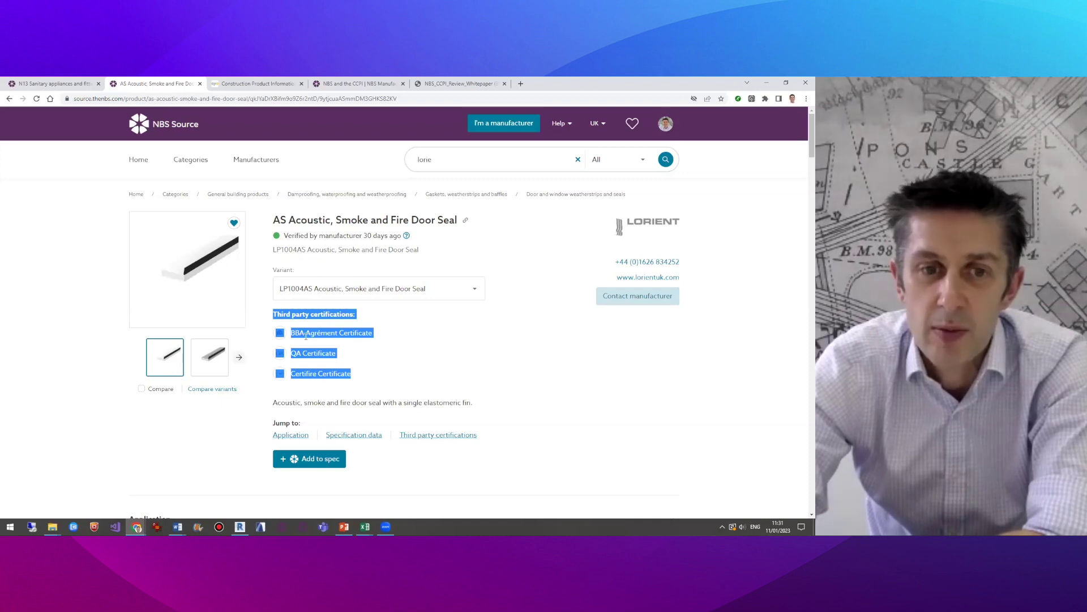
{"action": "left_click", "coordinate": [397, 369]}
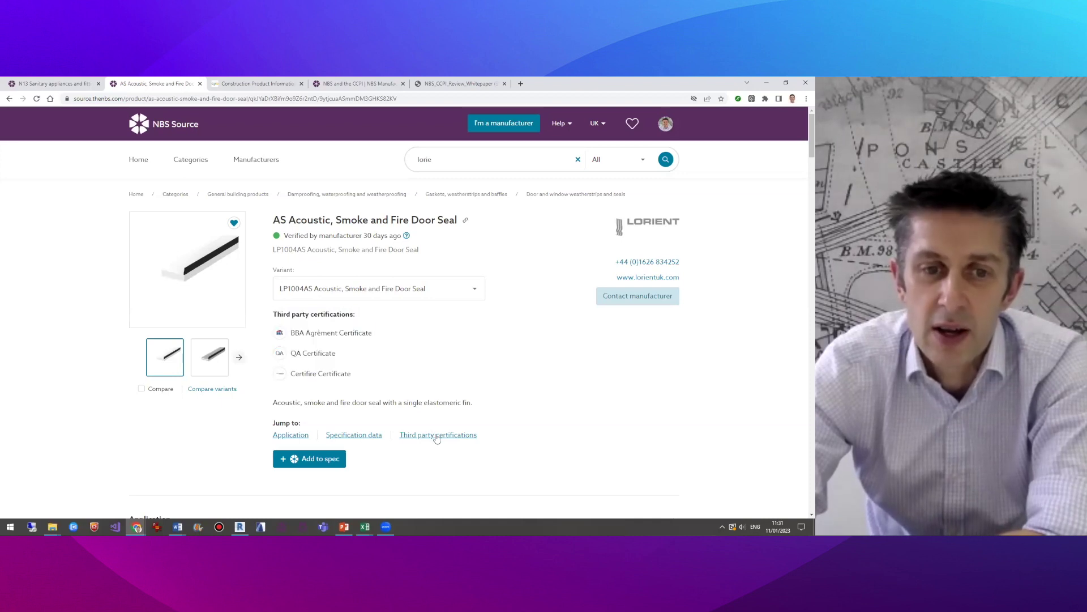
Open the product's Certifire CF341 certificate, check its first issue, last issue and expiry dates, and return to the product page
{"action": "left_click", "coordinate": [437, 436]}
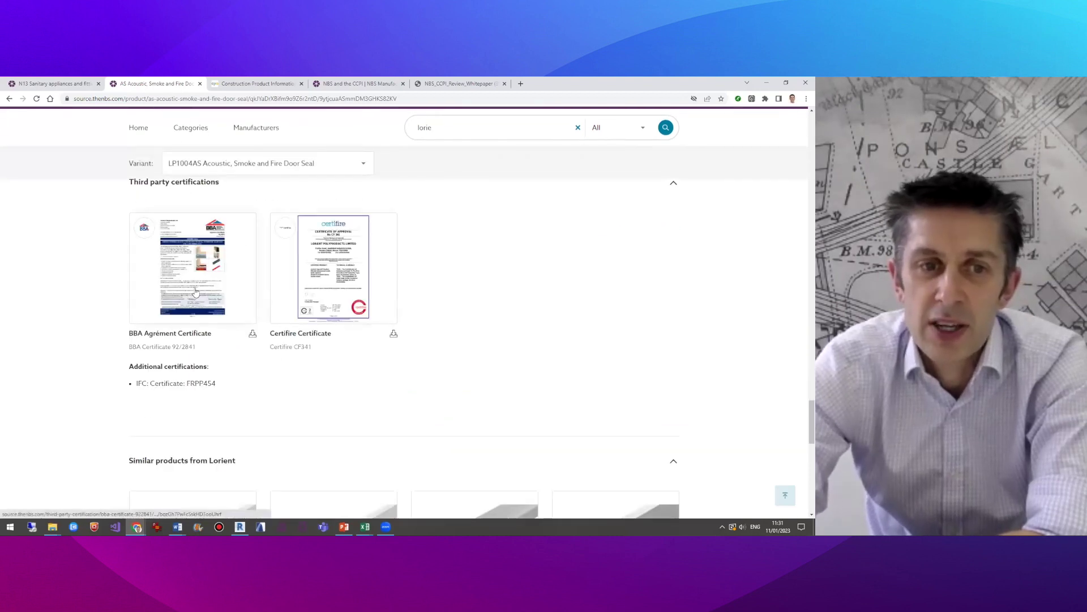
{"action": "left_click", "coordinate": [331, 302]}
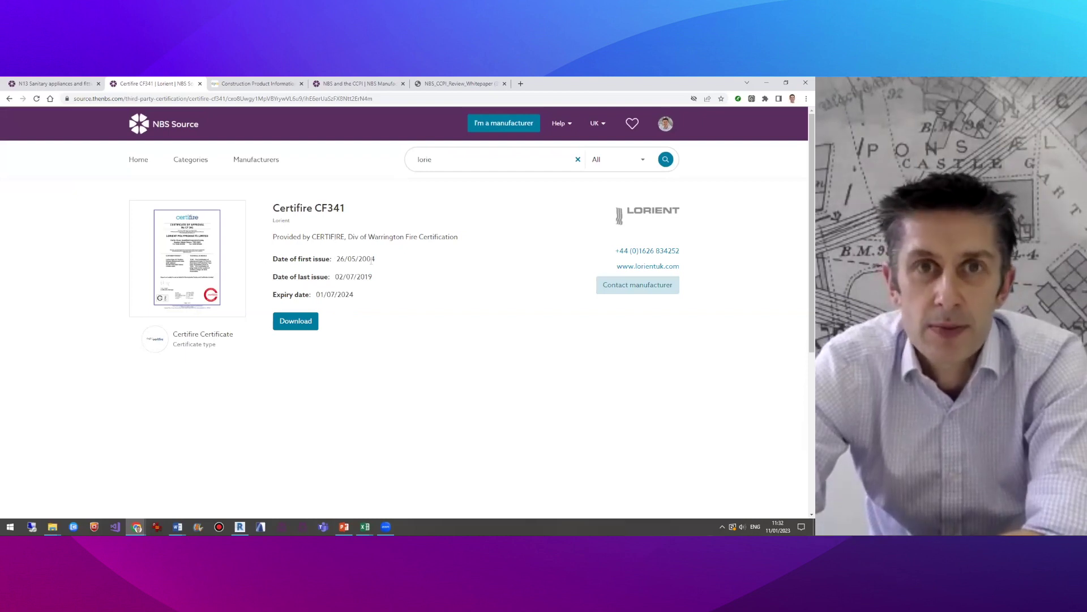
{"action": "double_click", "coordinate": [372, 262]}
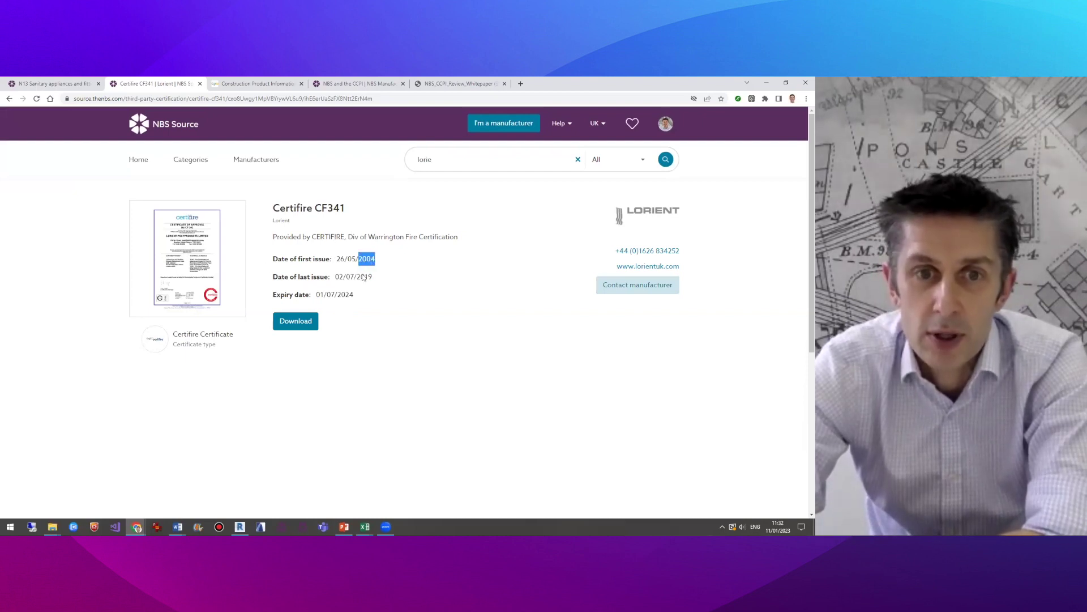
{"action": "double_click", "coordinate": [362, 277]}
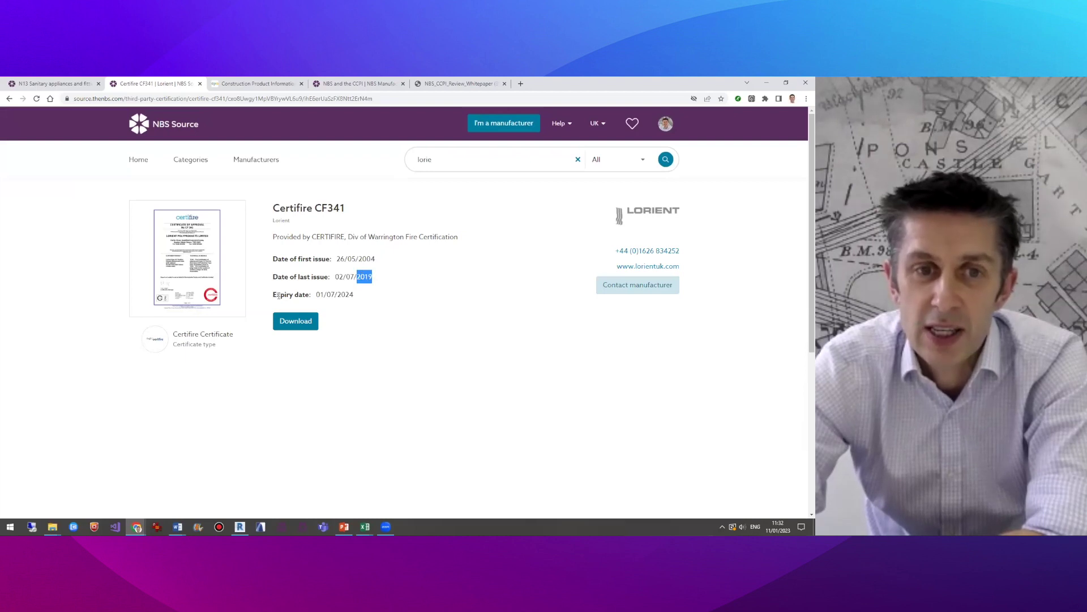
{"action": "left_click_drag", "start_coordinate": [279, 295], "coordinate": [345, 297]}
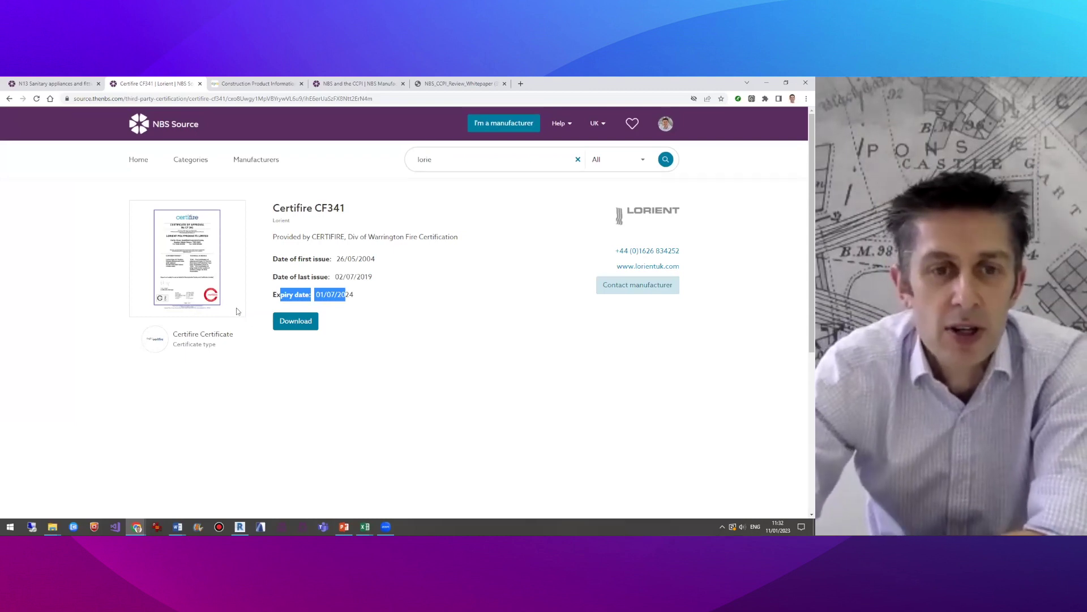
{"action": "left_click", "coordinate": [9, 100]}
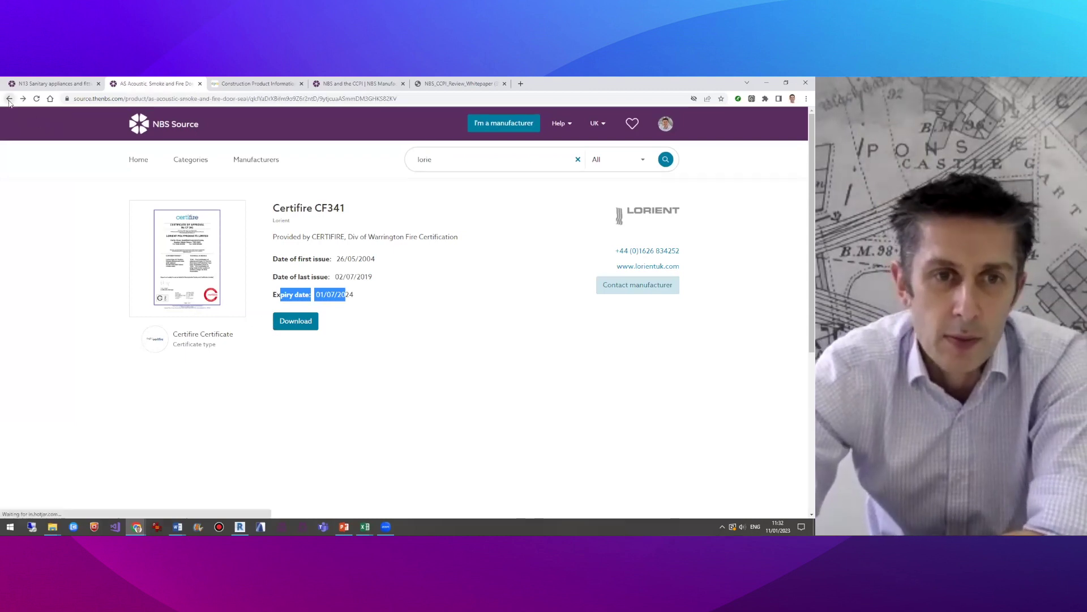
{"action": "scroll", "coordinate": [85, 308], "scroll_direction": "up", "scroll_amount": 20}
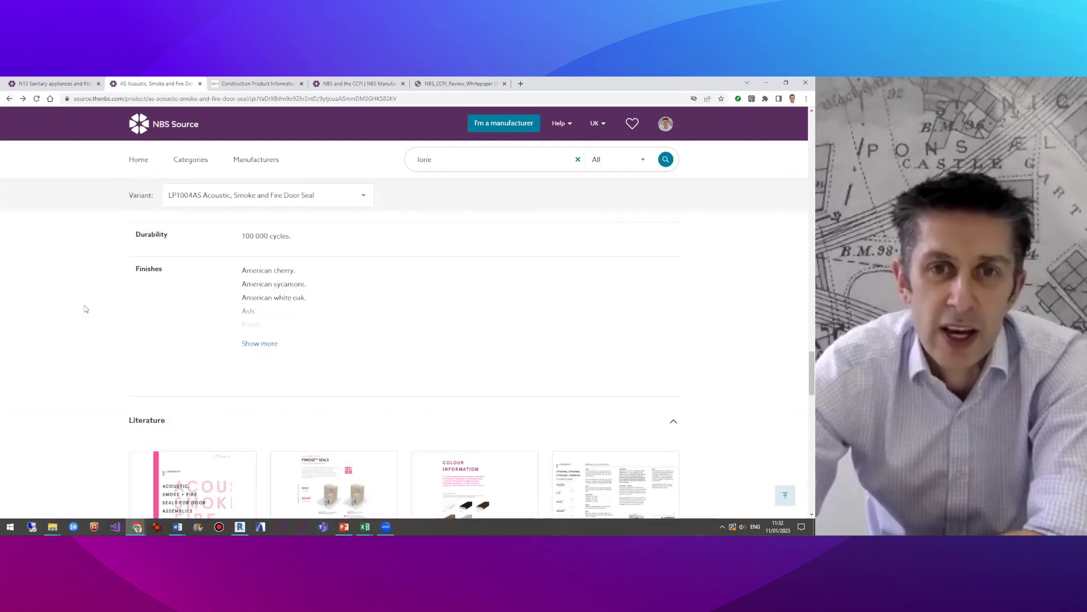
{"action": "scroll", "coordinate": [85, 308], "scroll_direction": "up", "scroll_amount": 2}
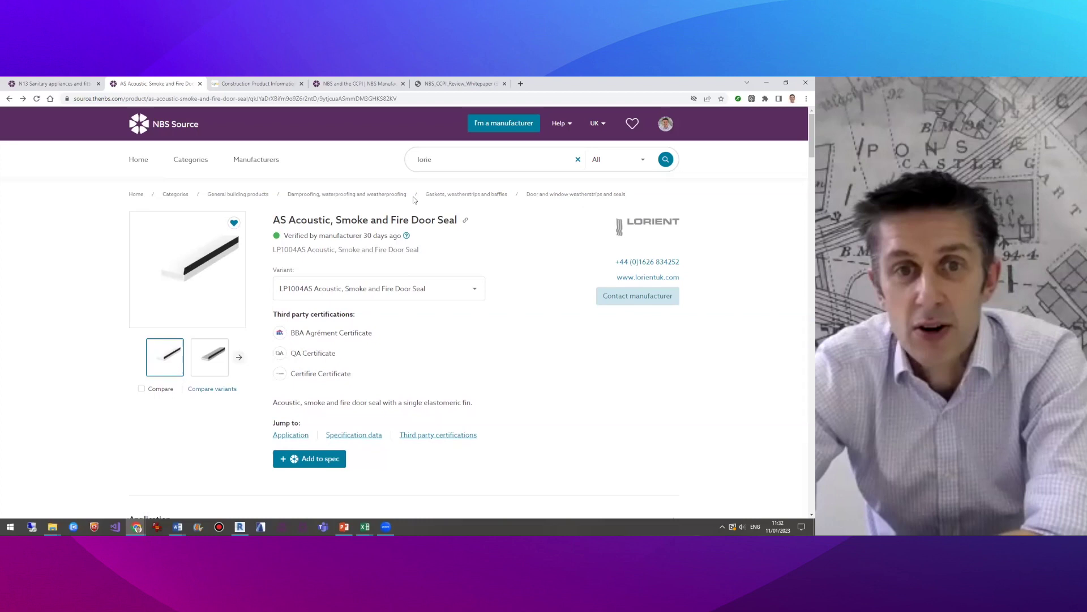
Open the product's Door and window weatherstrips and seals category and review its products and available filters
{"action": "left_click", "coordinate": [567, 195]}
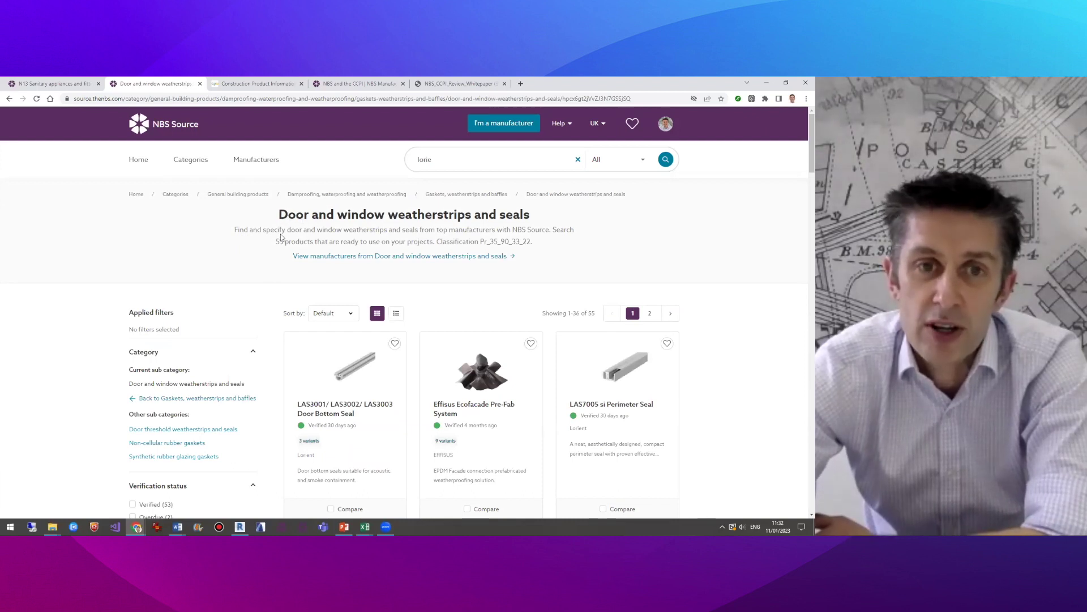
{"action": "scroll", "coordinate": [102, 385], "scroll_direction": "down", "scroll_amount": 5}
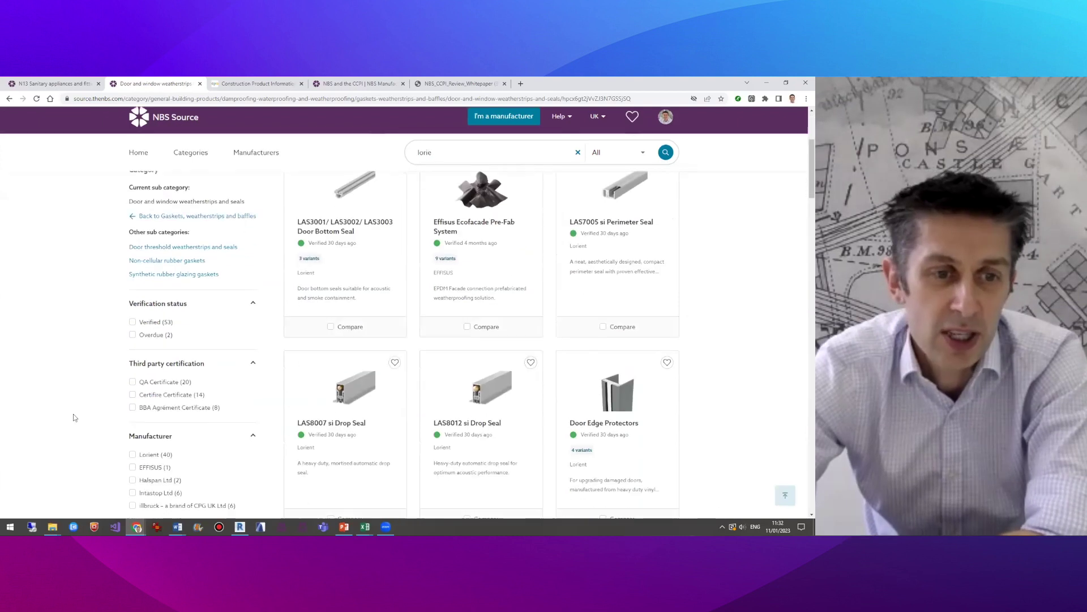
{"action": "scroll", "coordinate": [74, 417], "scroll_direction": "down", "scroll_amount": 2}
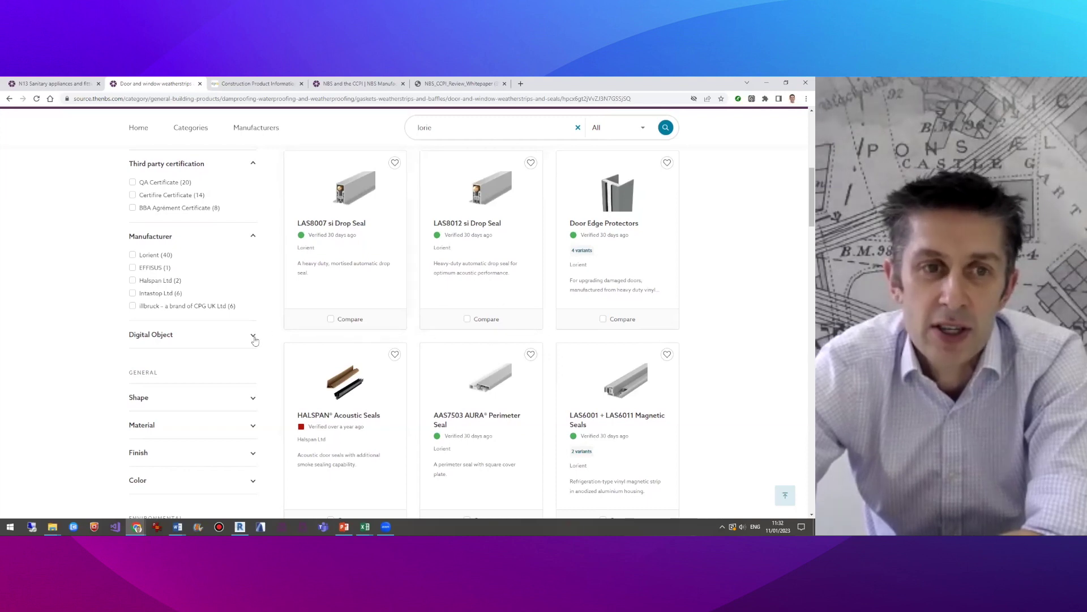
{"action": "scroll", "coordinate": [253, 340], "scroll_direction": "up", "scroll_amount": 10}
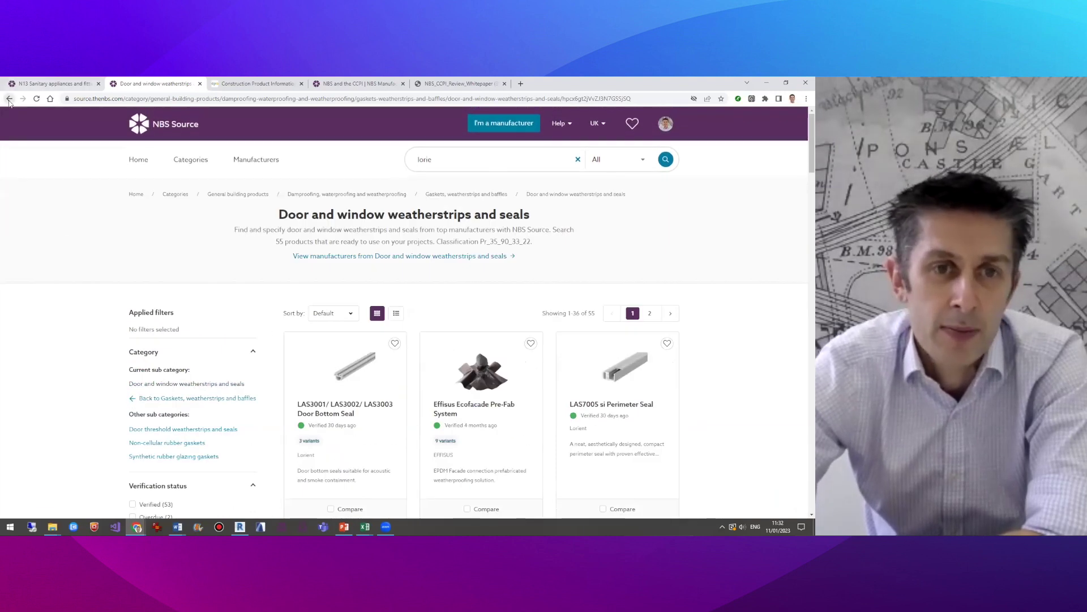
Return to the AS Acoustic, Smoke and Fire Door Seal product and view the manufacturer contact form without sending a message
{"action": "left_click", "coordinate": [9, 99]}
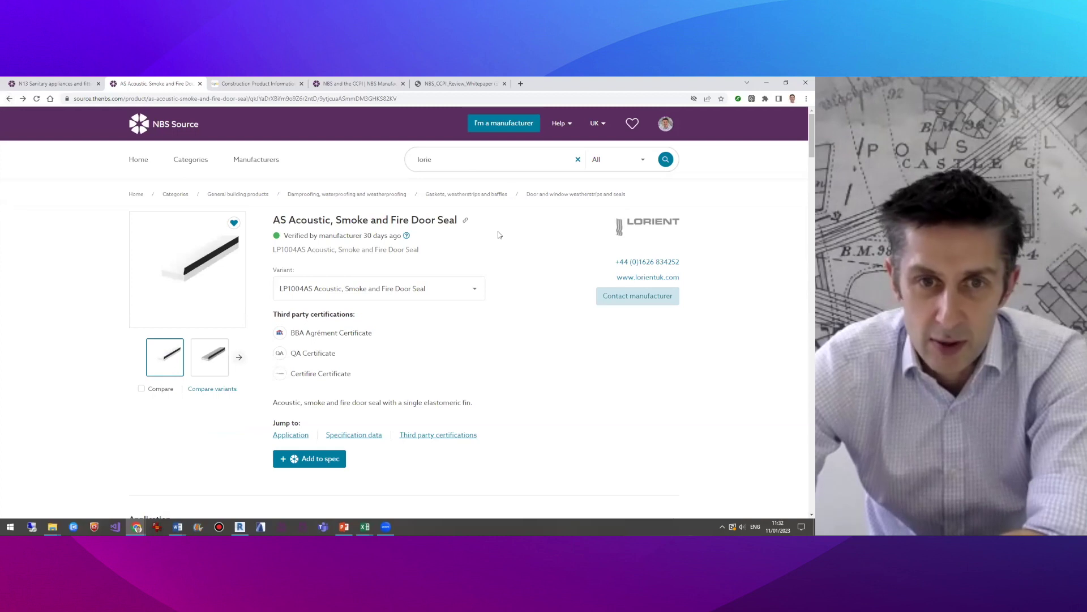
{"action": "left_click", "coordinate": [620, 298]}
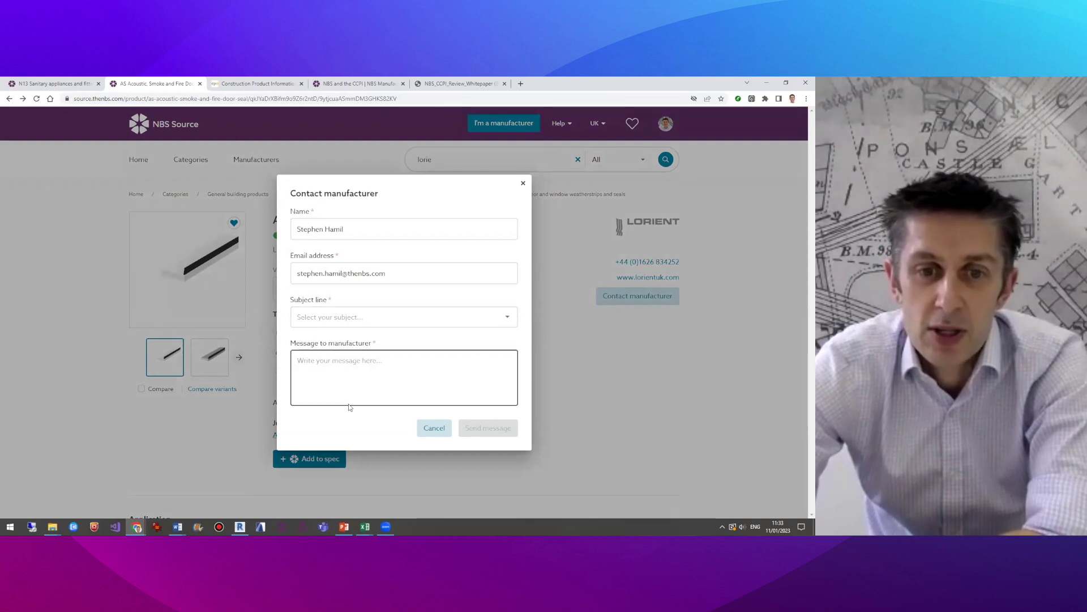
{"action": "left_click", "coordinate": [434, 427]}
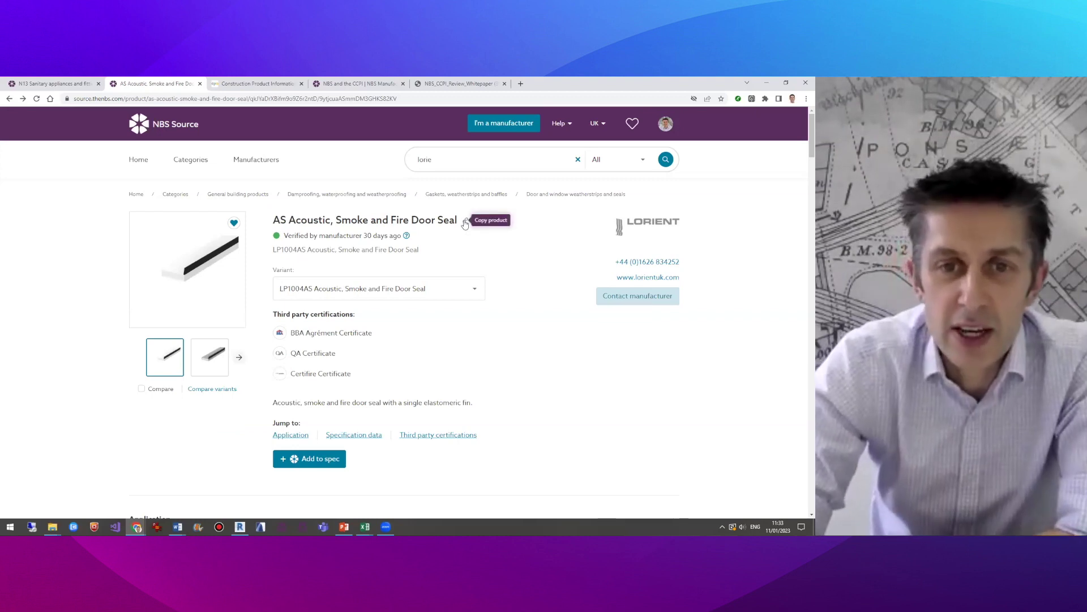
Copy the product's short link and load it in the browser tab holding the Construction Product Information Survey
{"action": "left_click", "coordinate": [465, 224]}
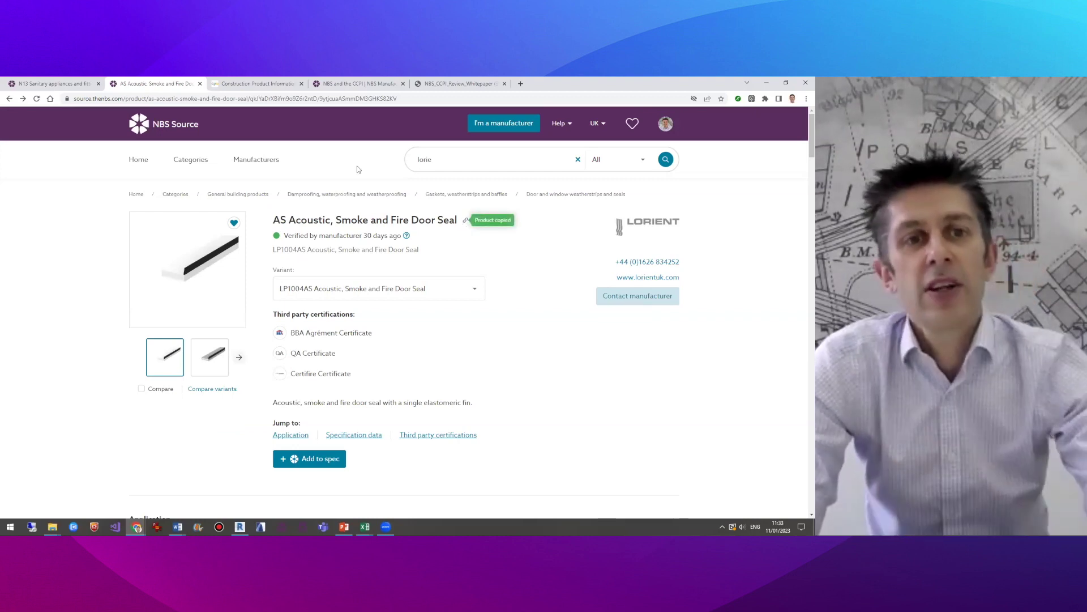
{"action": "left_click", "coordinate": [257, 85]}
{"action": "left_click", "coordinate": [229, 103]}
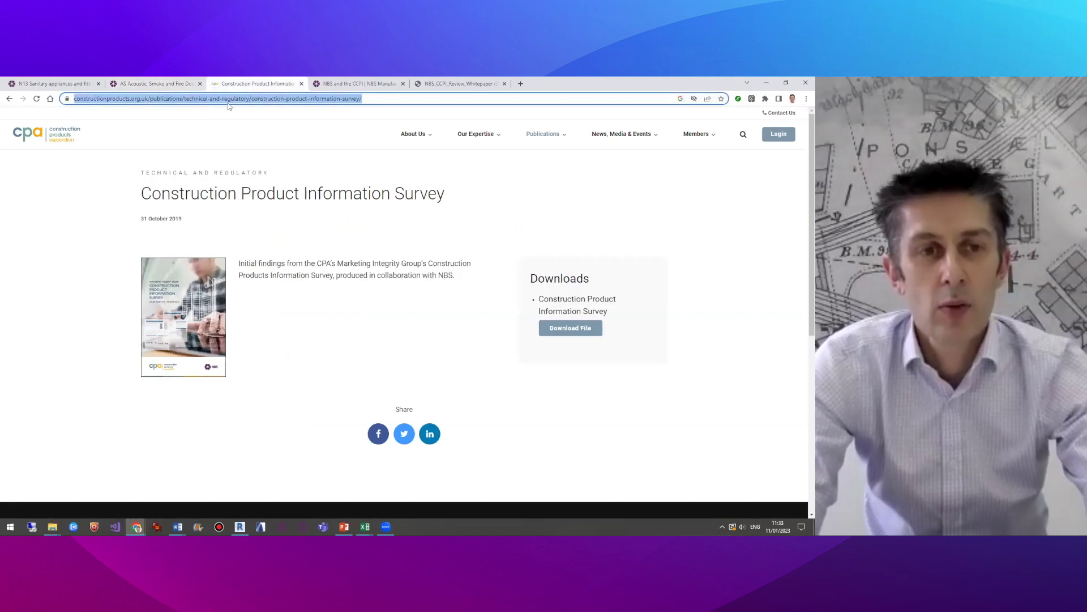
{"action": "key", "text": "ctrl+v"}
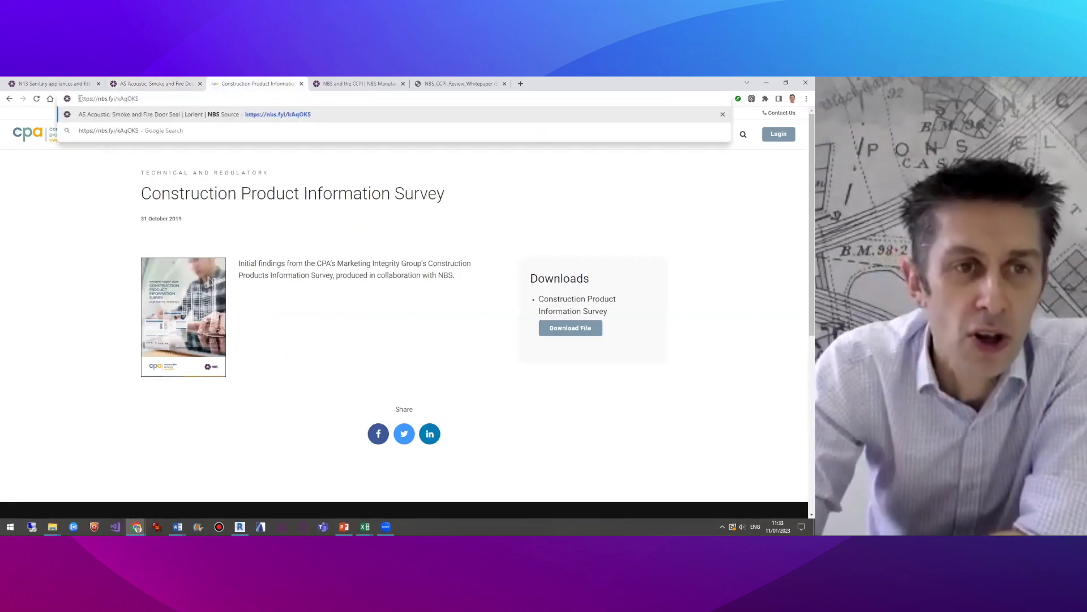
{"action": "left_click_drag", "start_coordinate": [78, 99], "coordinate": [147, 95]}
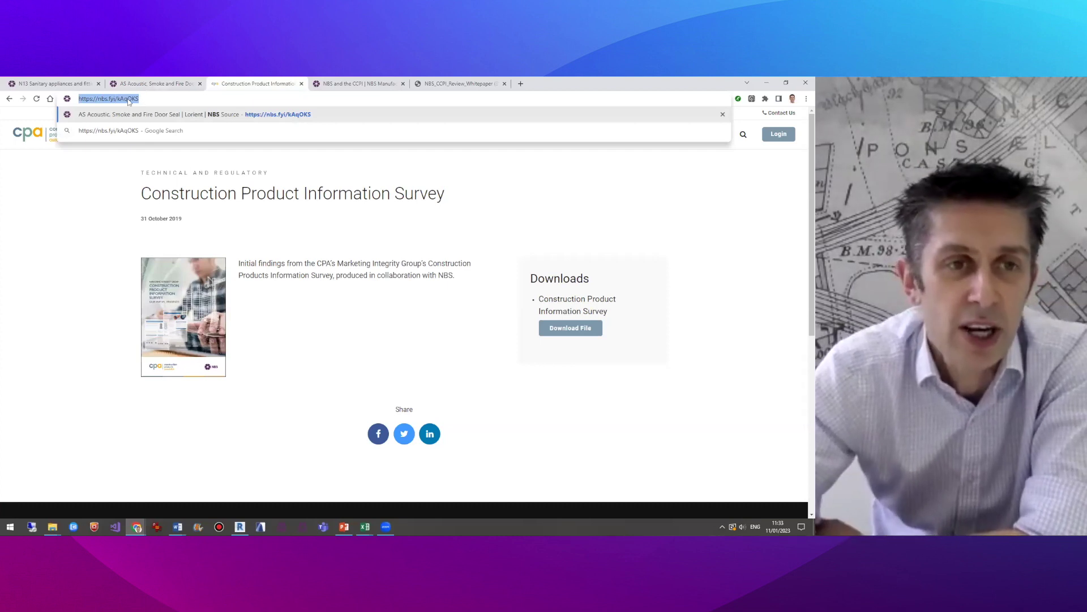
{"action": "key", "text": "Return"}
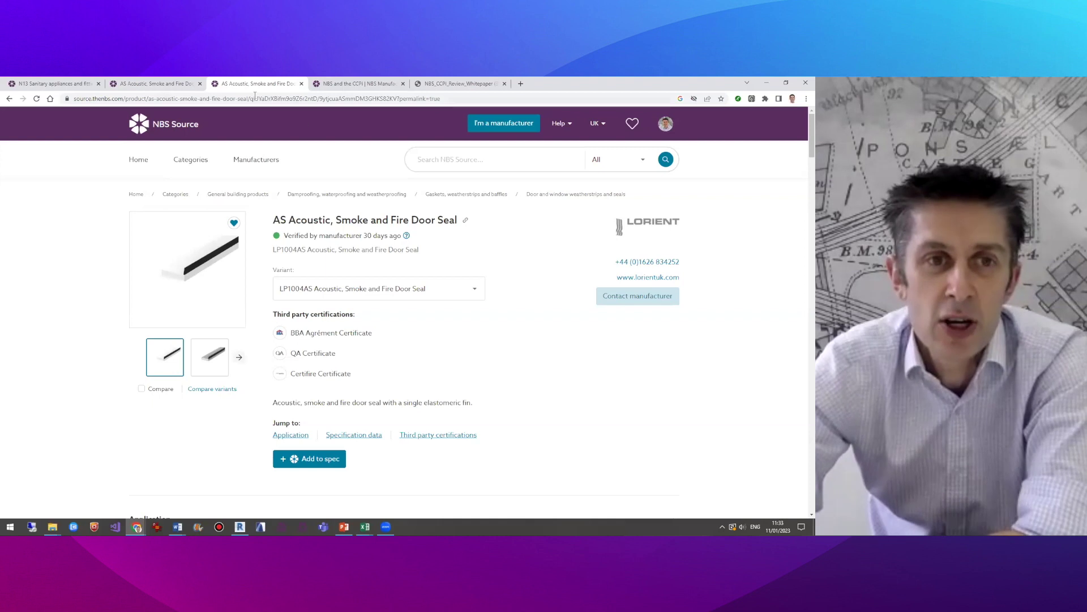
Show the copied short link in the address again without loading it, and return to the original product tab's copy link option
{"action": "left_click", "coordinate": [175, 99]}
{"action": "key", "text": "ctrl+v"}
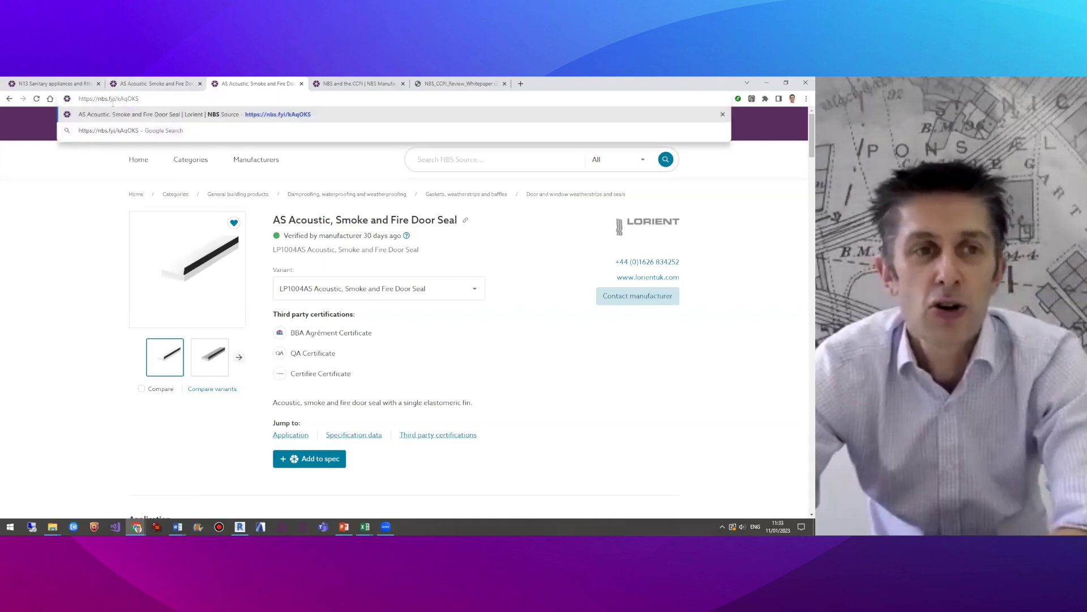
{"action": "left_click", "coordinate": [151, 83]}
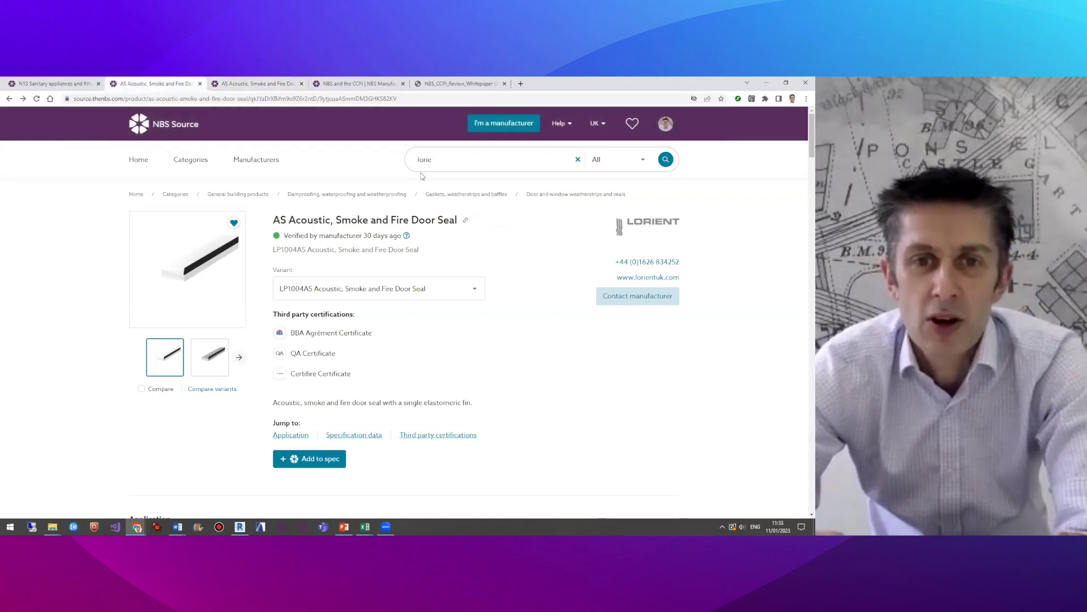
{"action": "left_click", "coordinate": [465, 222]}
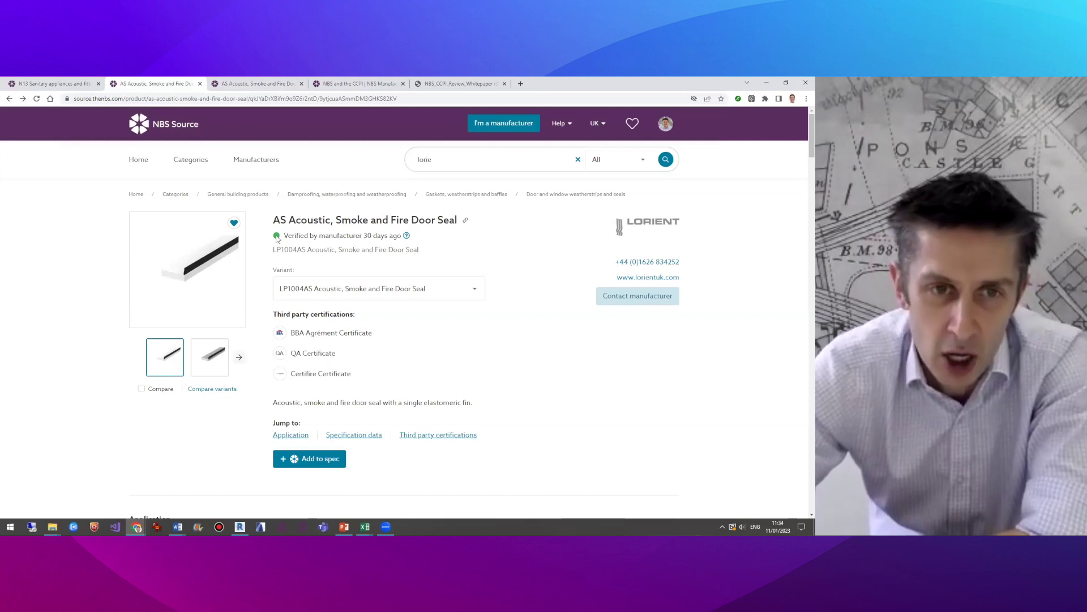
View the product's last published and verified dates, read the manufacturer data verification explanation, and close it
{"action": "mouse_move", "coordinate": [408, 236]}
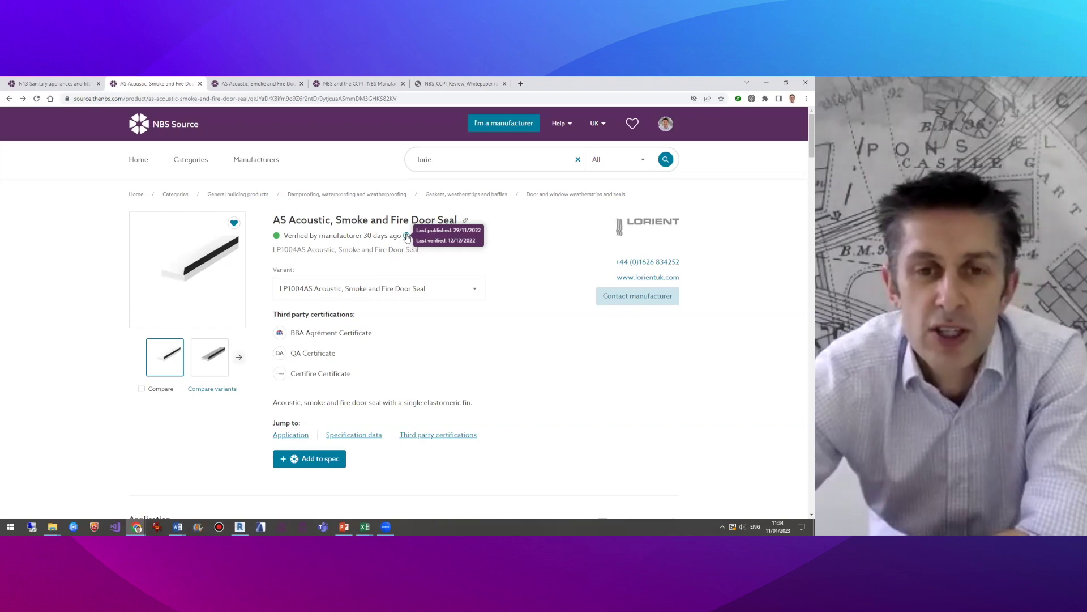
{"action": "left_click", "coordinate": [408, 237]}
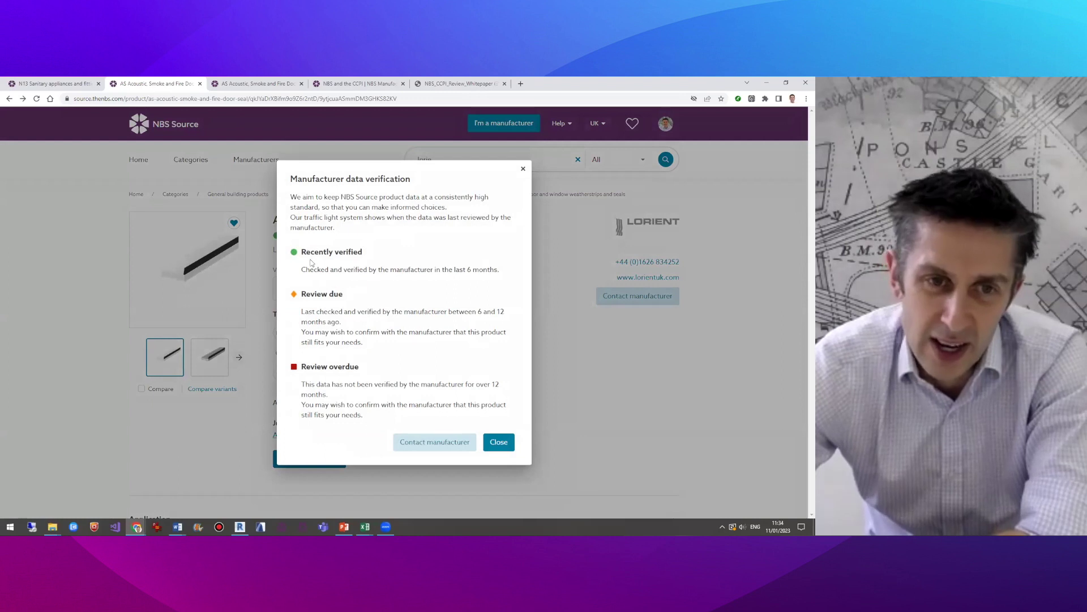
{"action": "double_click", "coordinate": [296, 261]}
{"action": "left_click", "coordinate": [316, 263]}
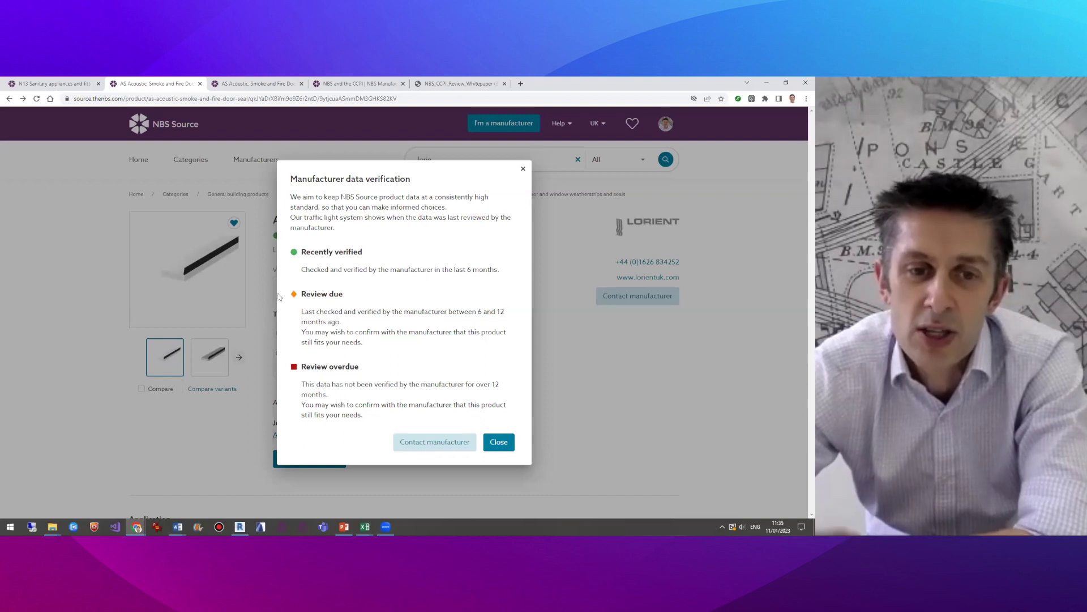
{"action": "key", "text": "Escape"}
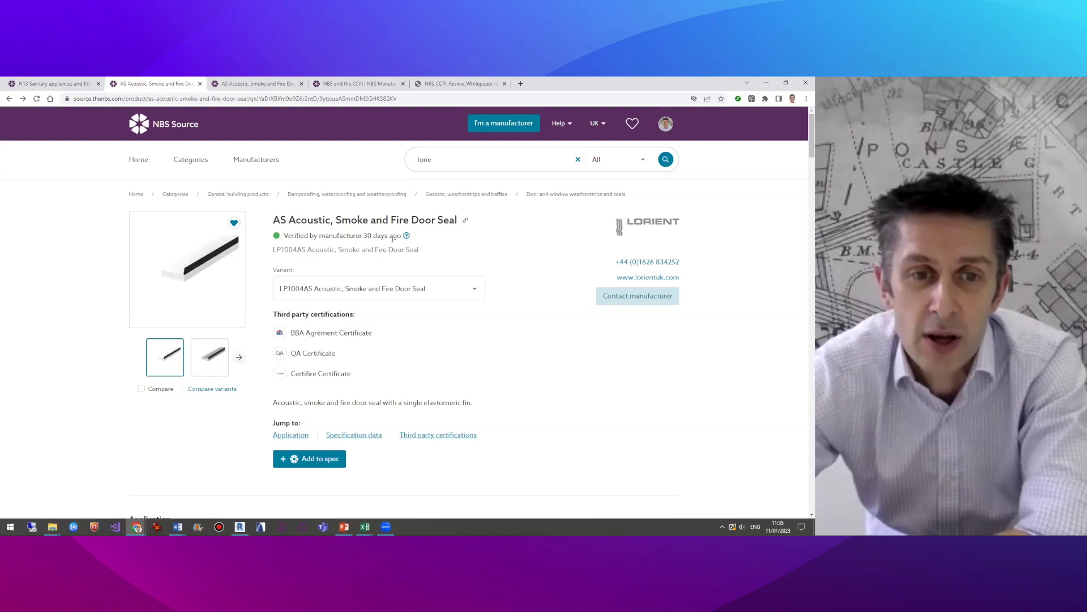
Read the Application statement of the AS Acoustic, Smoke and Fire Door Seal
{"action": "scroll", "coordinate": [465, 358], "scroll_direction": "down", "scroll_amount": 3}
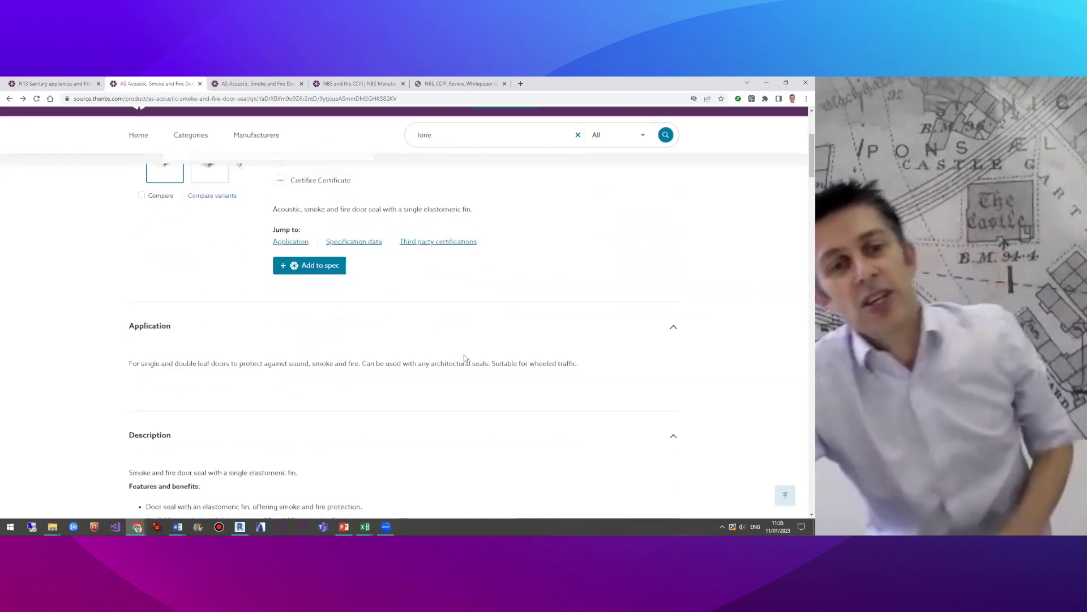
{"action": "left_click_drag", "start_coordinate": [132, 363], "coordinate": [280, 363]}
{"action": "left_click", "coordinate": [330, 362]}
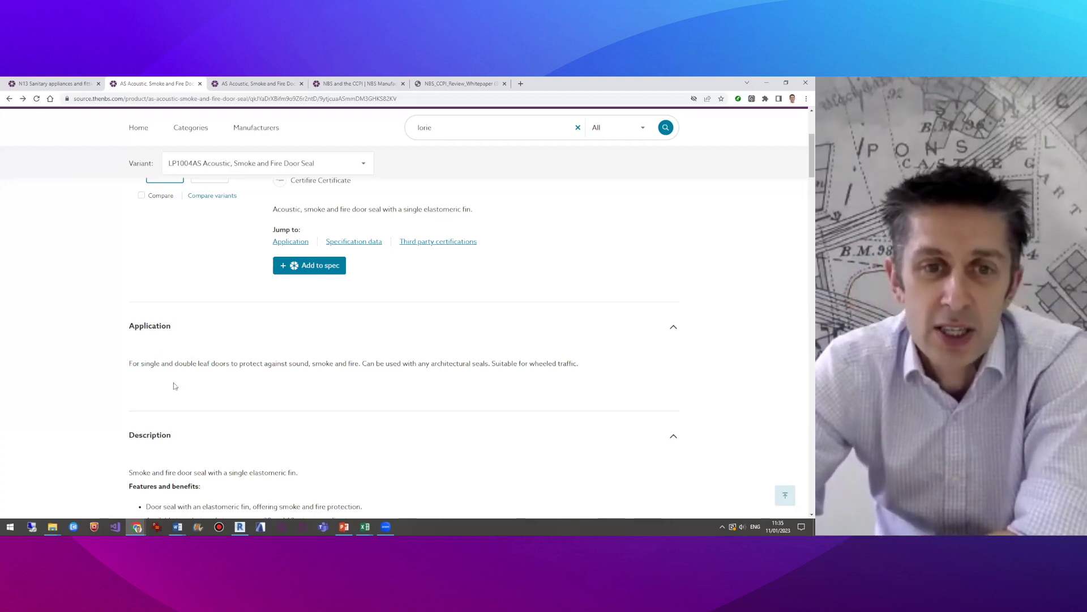
Review the product's materials, dimensions, Uniclass and CAWS classifications, and the specification data for door and window weatherstrips and seals
{"action": "scroll", "coordinate": [175, 386], "scroll_direction": "down", "scroll_amount": 15}
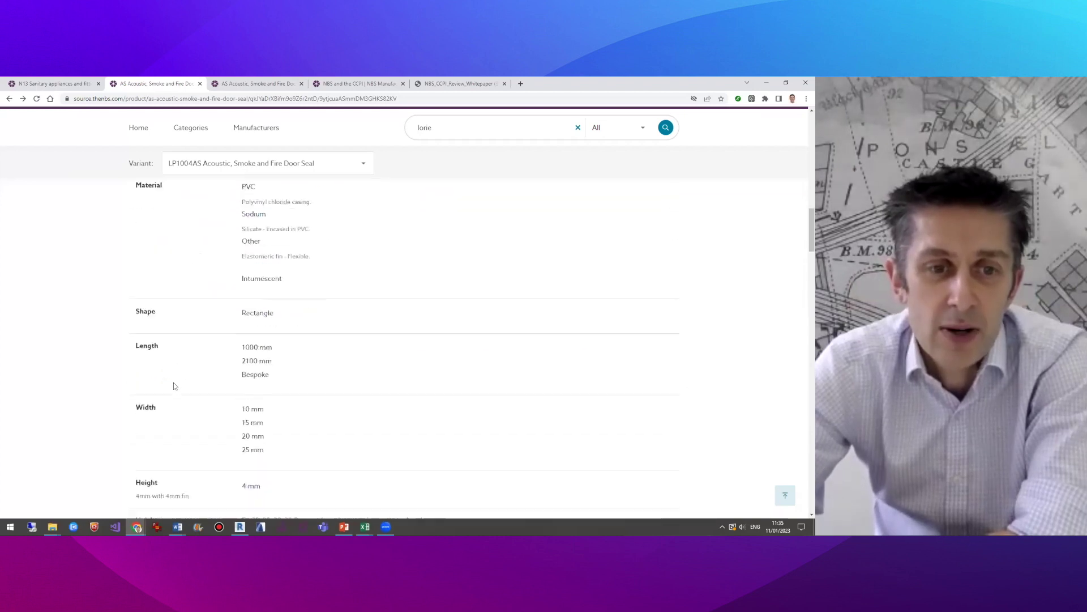
{"action": "scroll", "coordinate": [175, 386], "scroll_direction": "down", "scroll_amount": 4}
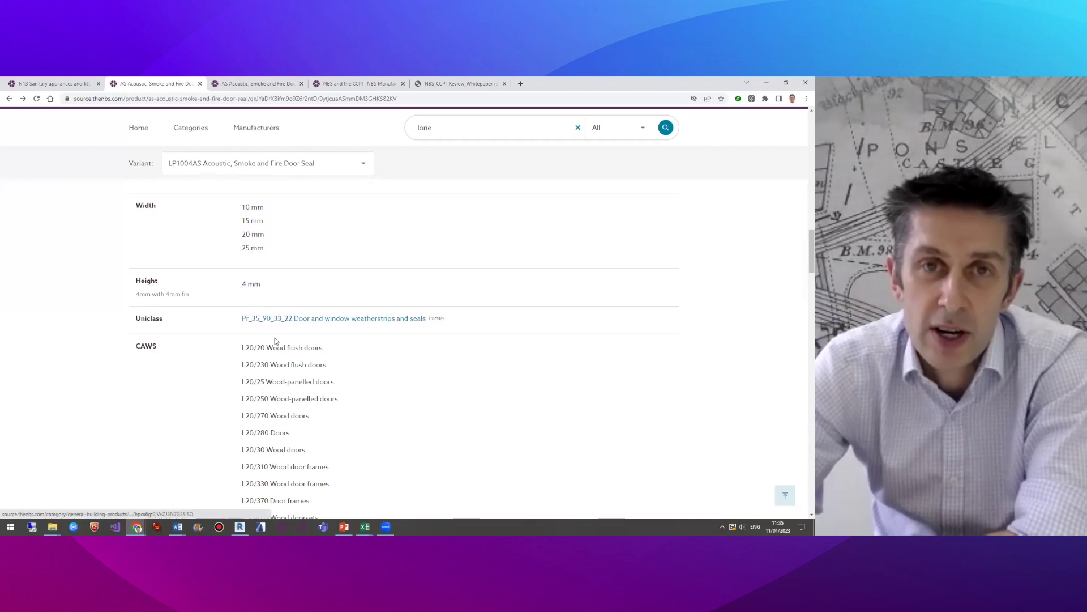
{"action": "scroll", "coordinate": [273, 392], "scroll_direction": "down", "scroll_amount": 2}
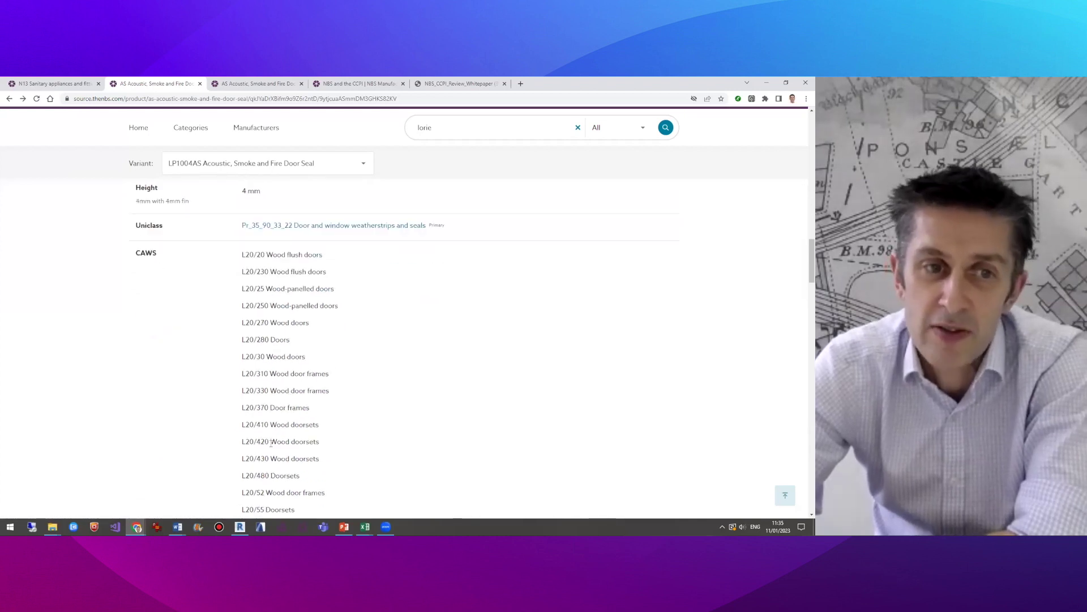
{"action": "scroll", "coordinate": [182, 368], "scroll_direction": "down", "scroll_amount": 4}
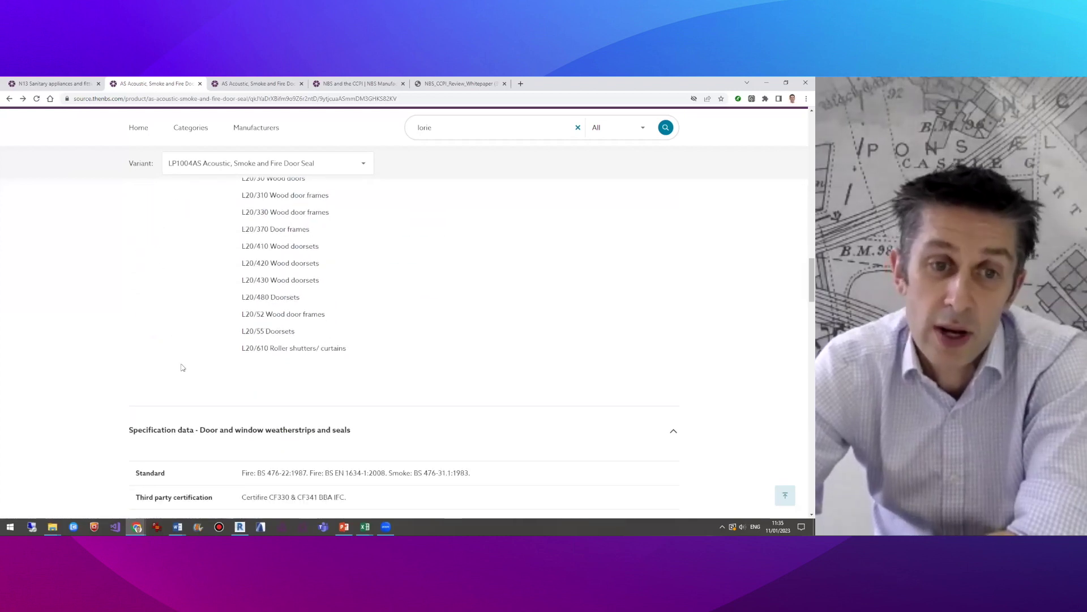
{"action": "scroll", "coordinate": [182, 367], "scroll_direction": "down", "scroll_amount": 3}
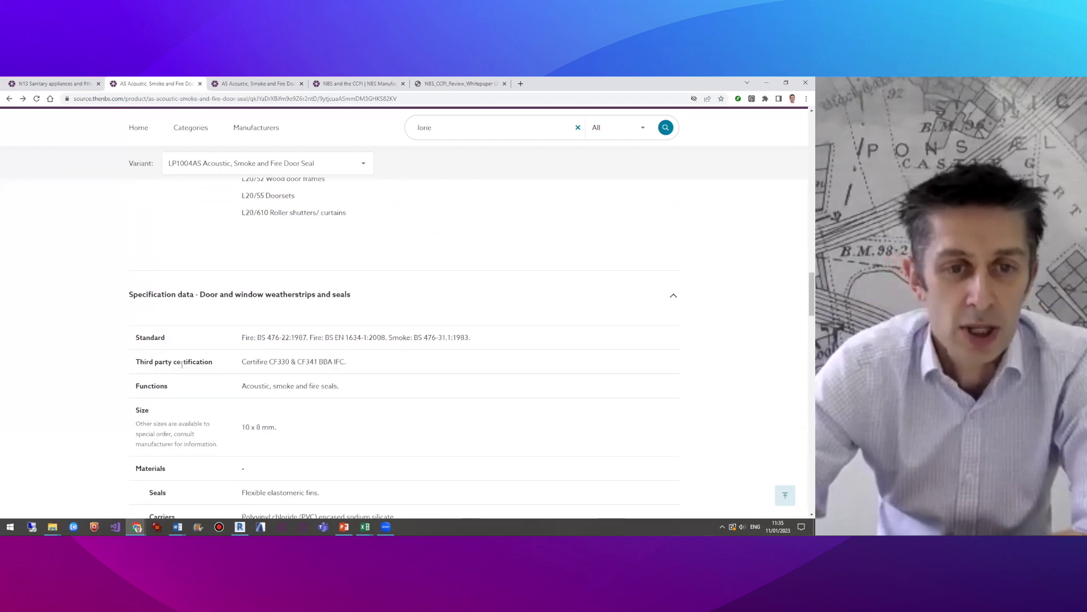
{"action": "scroll", "coordinate": [182, 368], "scroll_direction": "down", "scroll_amount": 3}
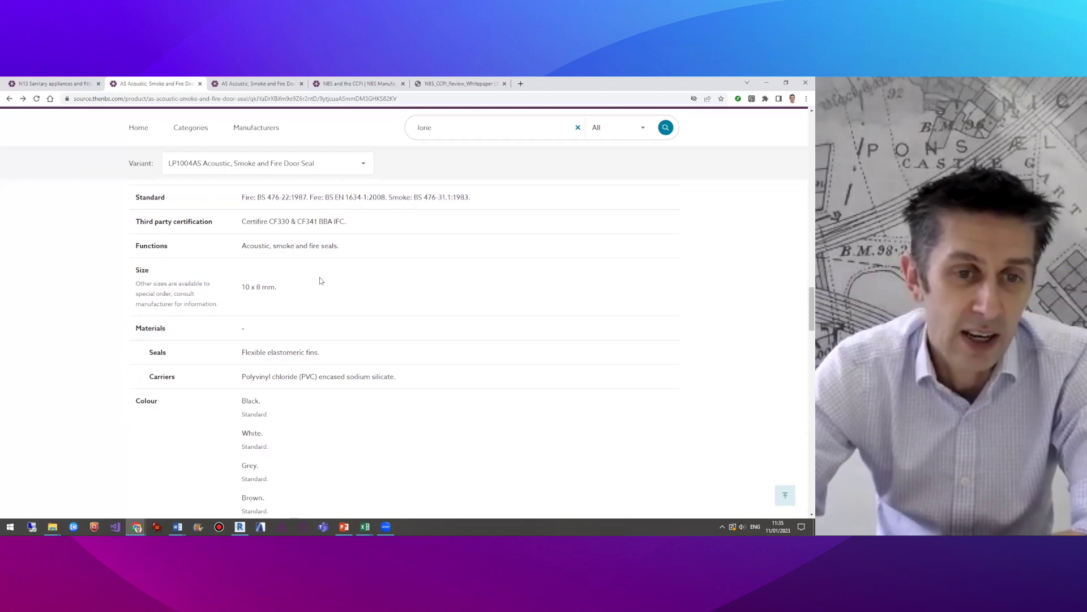
Review the door seal's specification data, including colours, lengths, durability and finishes, through to the product's literature section
{"action": "scroll", "coordinate": [320, 277], "scroll_direction": "down", "scroll_amount": 3}
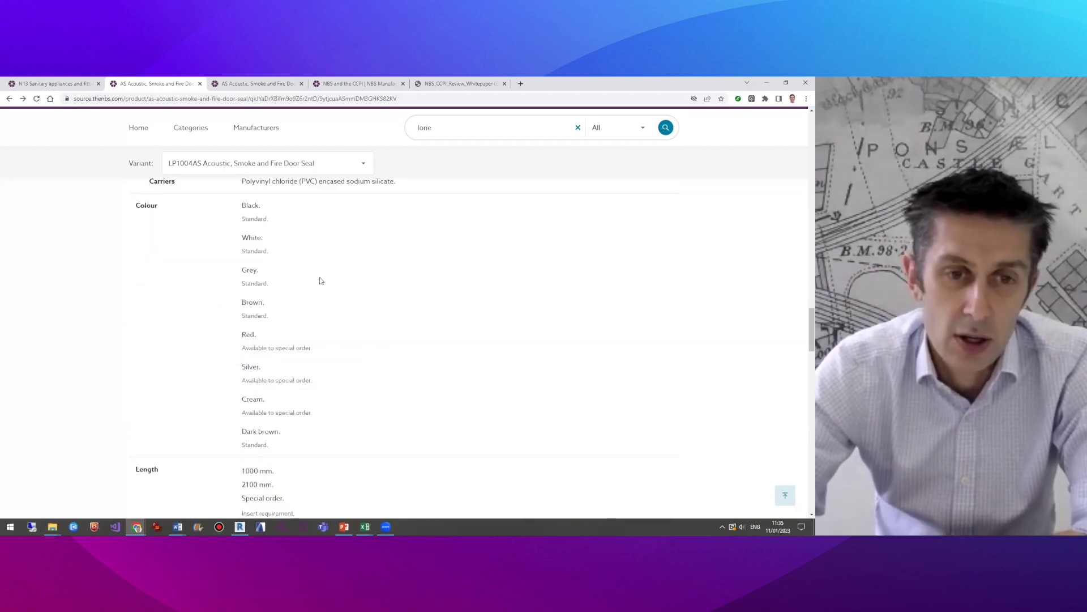
{"action": "scroll", "coordinate": [319, 277], "scroll_direction": "up", "scroll_amount": 4}
{"action": "scroll", "coordinate": [320, 281], "scroll_direction": "down", "scroll_amount": 10}
{"action": "scroll", "coordinate": [320, 280], "scroll_direction": "up", "scroll_amount": 6}
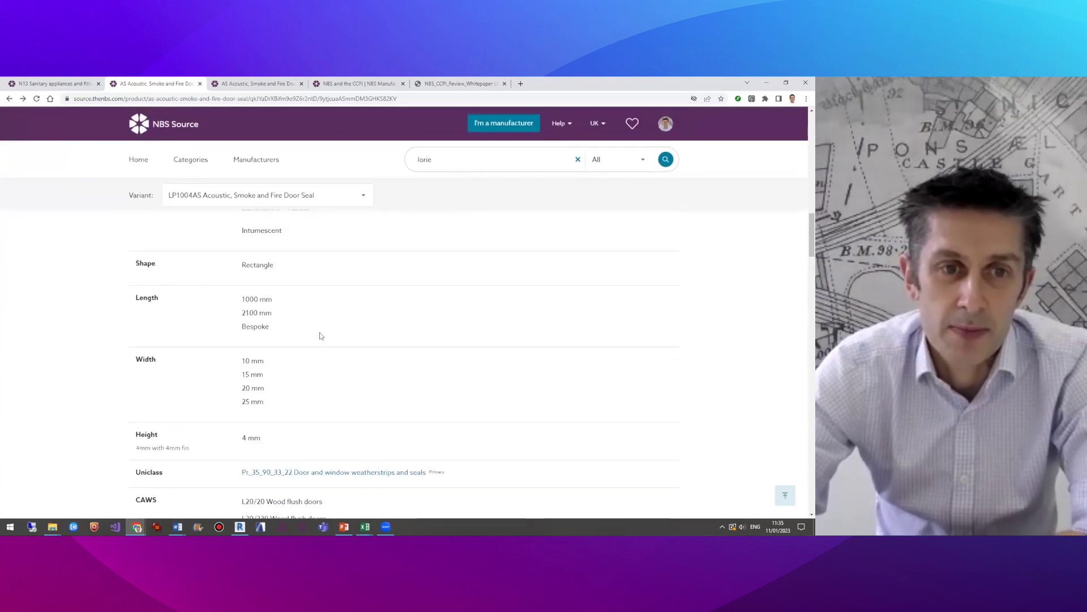
{"action": "scroll", "coordinate": [320, 336], "scroll_direction": "down", "scroll_amount": 12}
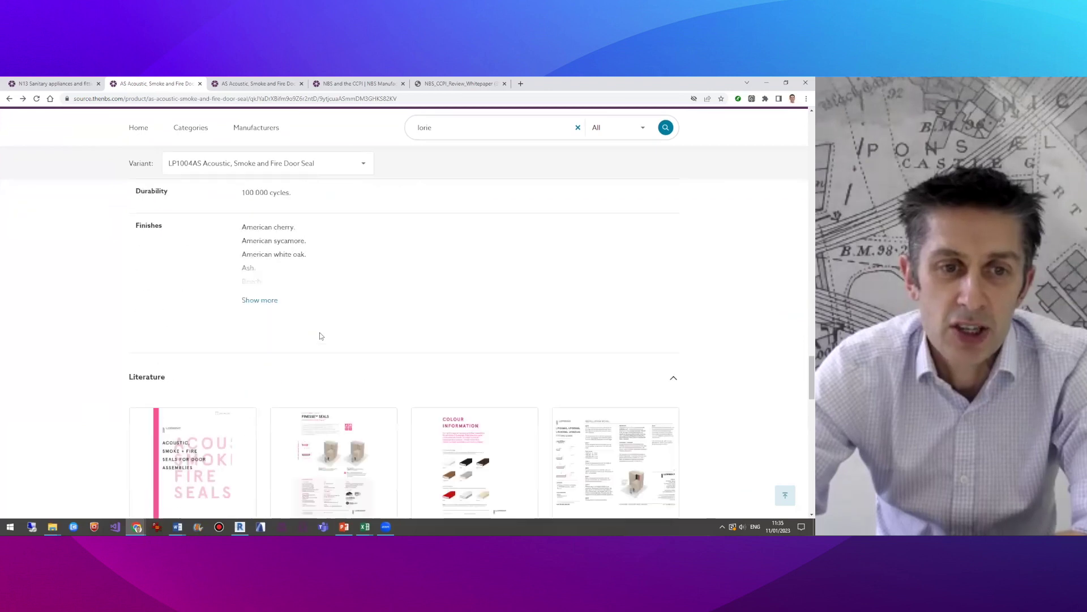
{"action": "scroll", "coordinate": [320, 336], "scroll_direction": "up", "scroll_amount": 5}
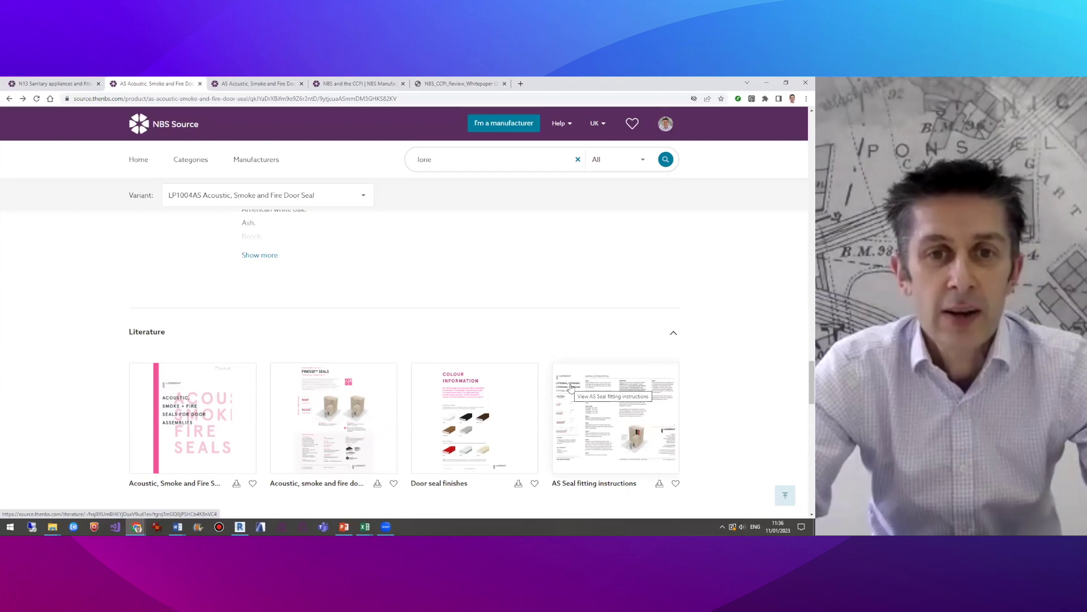
Replace the site search term with "cavity wall" and extend it with "insula" to look for insulation products
{"action": "double_click", "coordinate": [429, 160]}
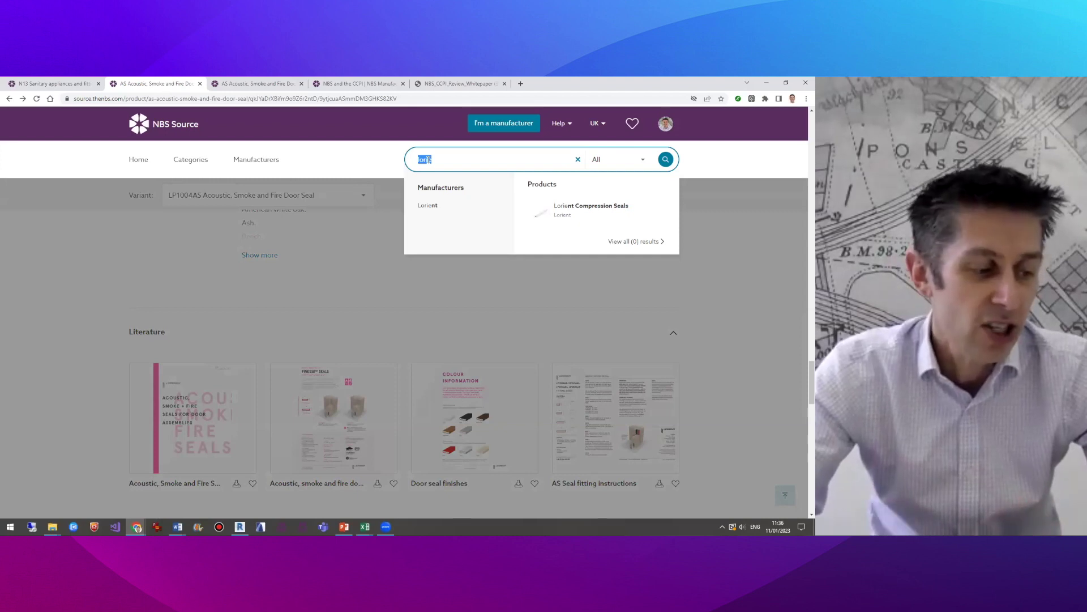
{"action": "type", "text": "cavity w"}
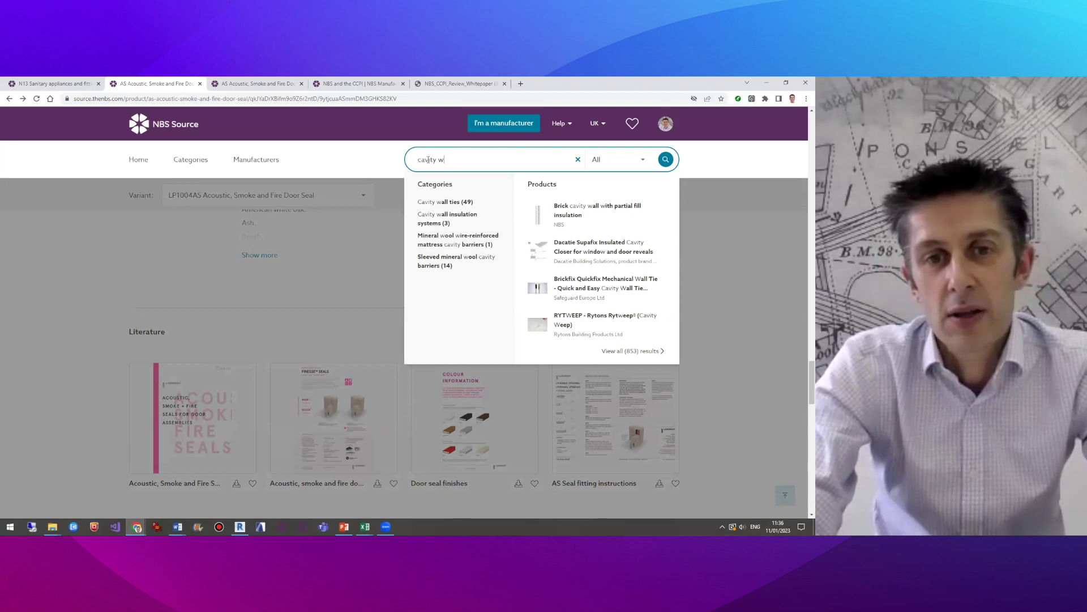
{"action": "type", "text": "all"}
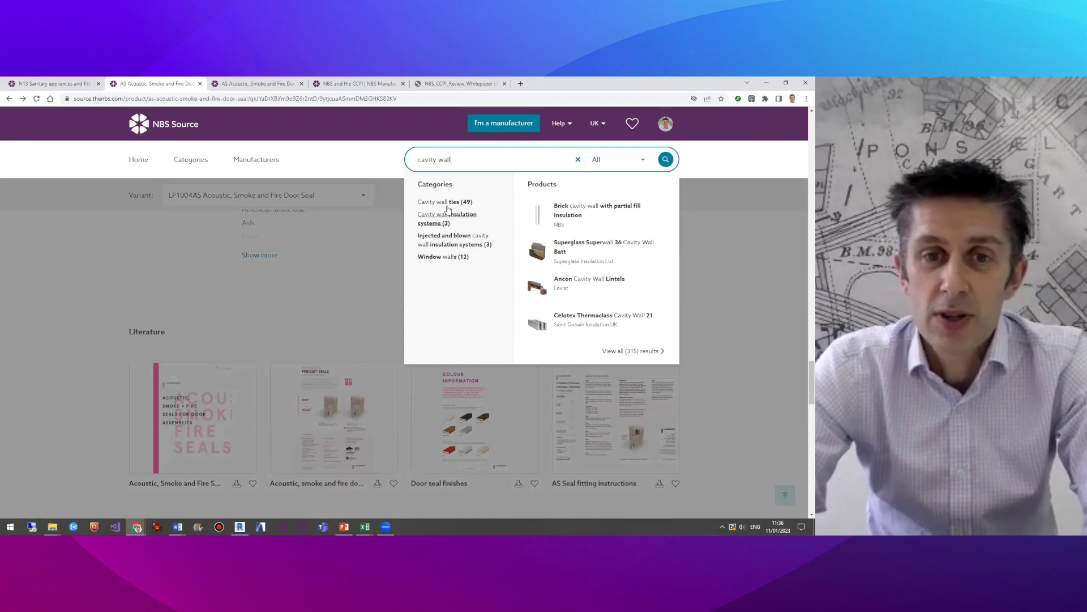
{"action": "type", "text": "insula"}
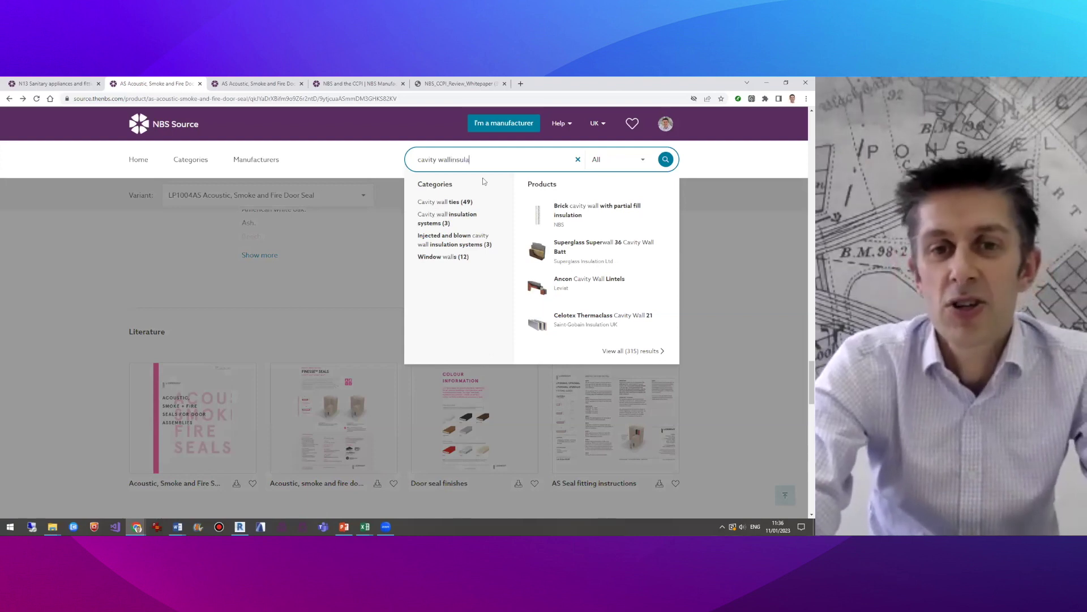
Correct the product search term to "cavity wall insulation" and run the search
{"action": "key", "text": "BackSpace"}
{"action": "key", "text": "BackSpace"}
{"action": "type", "text": "in"}
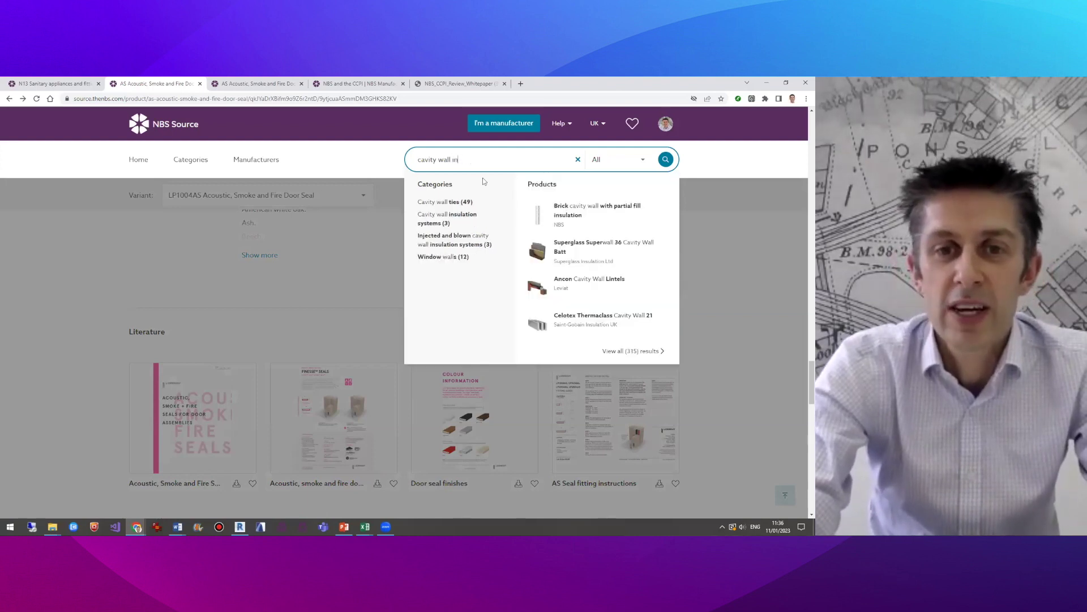
{"action": "type", "text": "sulation"}
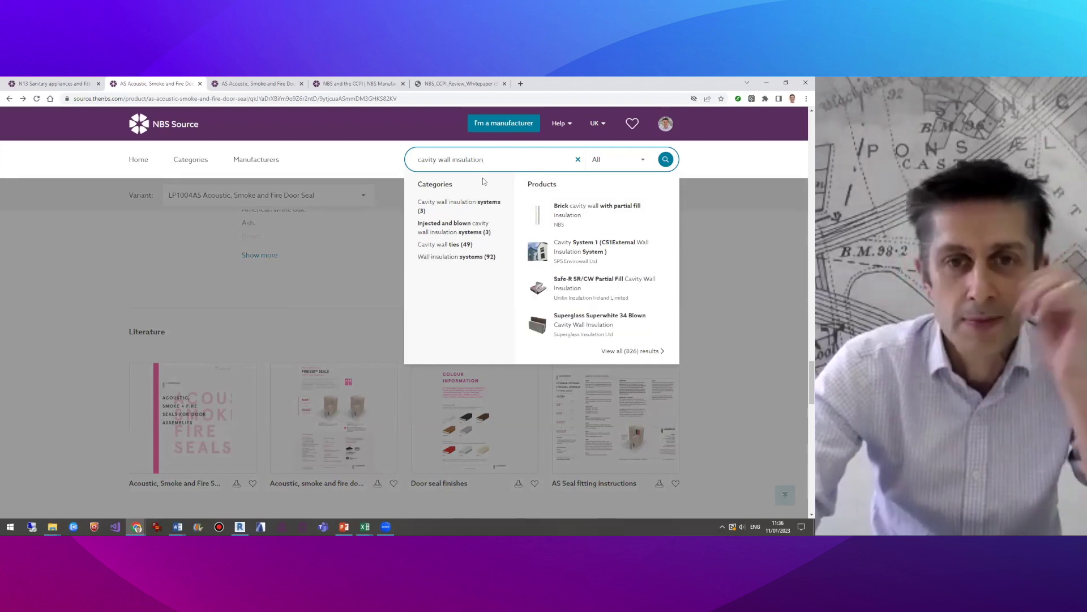
{"action": "key", "text": "Return"}
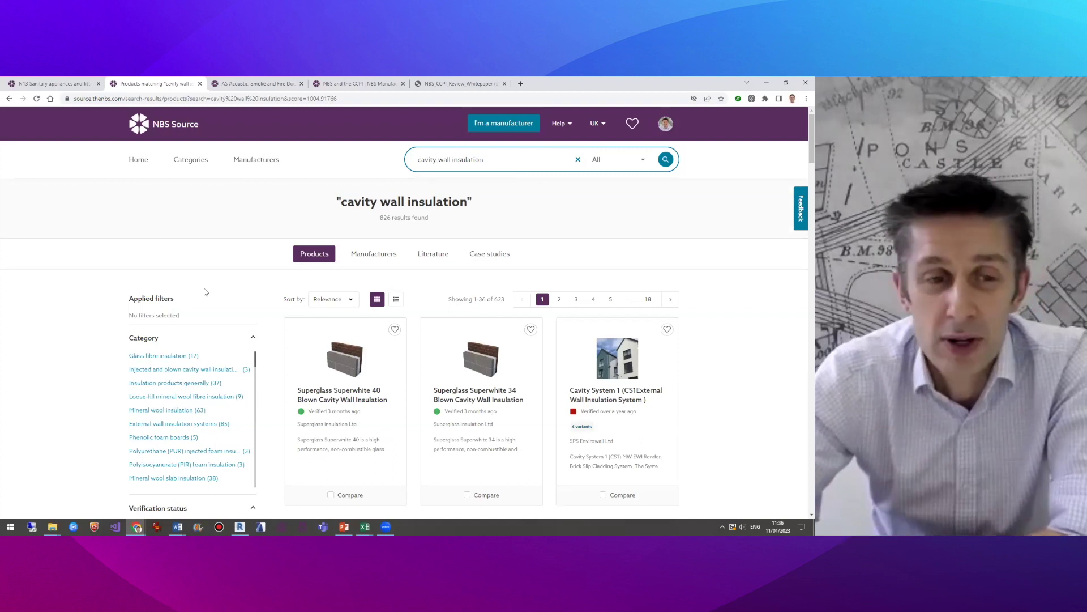
Narrow the results to the Mineral wool slab insulation category and review the available filters and listed products
{"action": "left_click", "coordinate": [157, 482]}
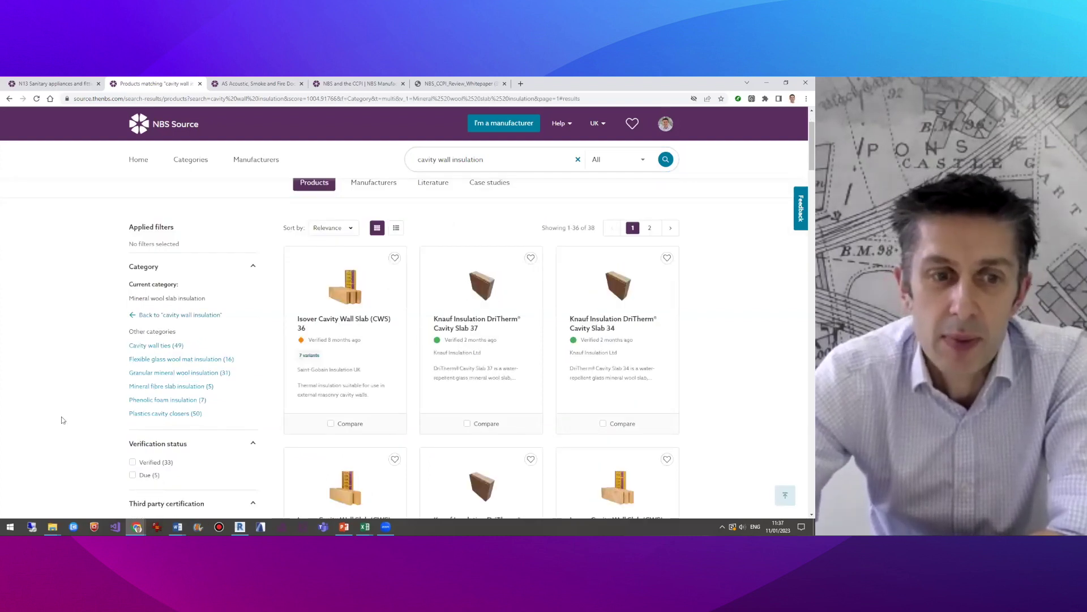
{"action": "scroll", "coordinate": [62, 420], "scroll_direction": "down", "scroll_amount": 6}
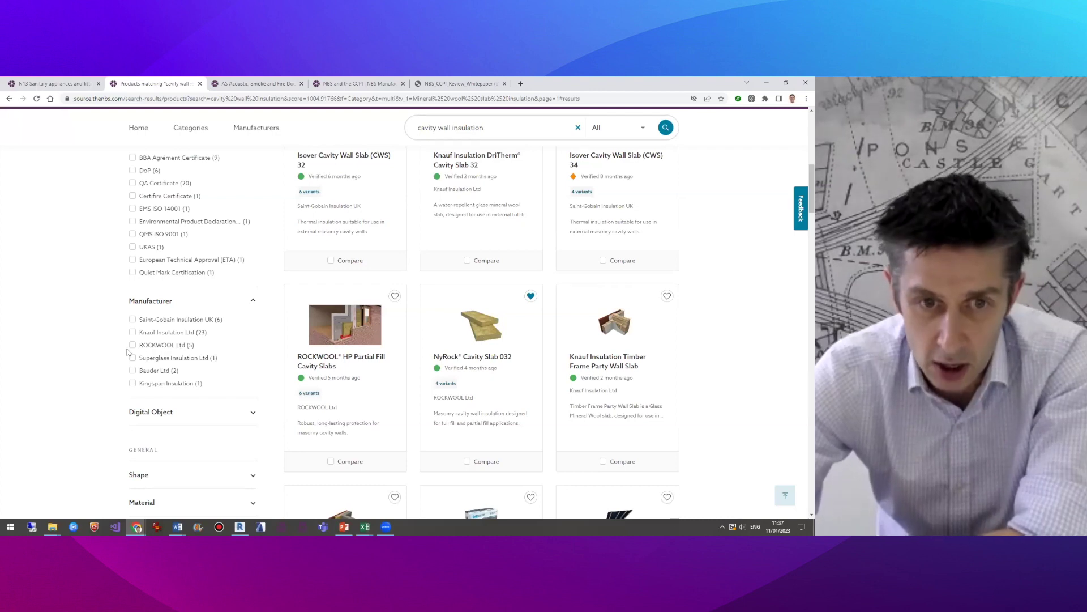
{"action": "scroll", "coordinate": [128, 352], "scroll_direction": "up", "scroll_amount": 3}
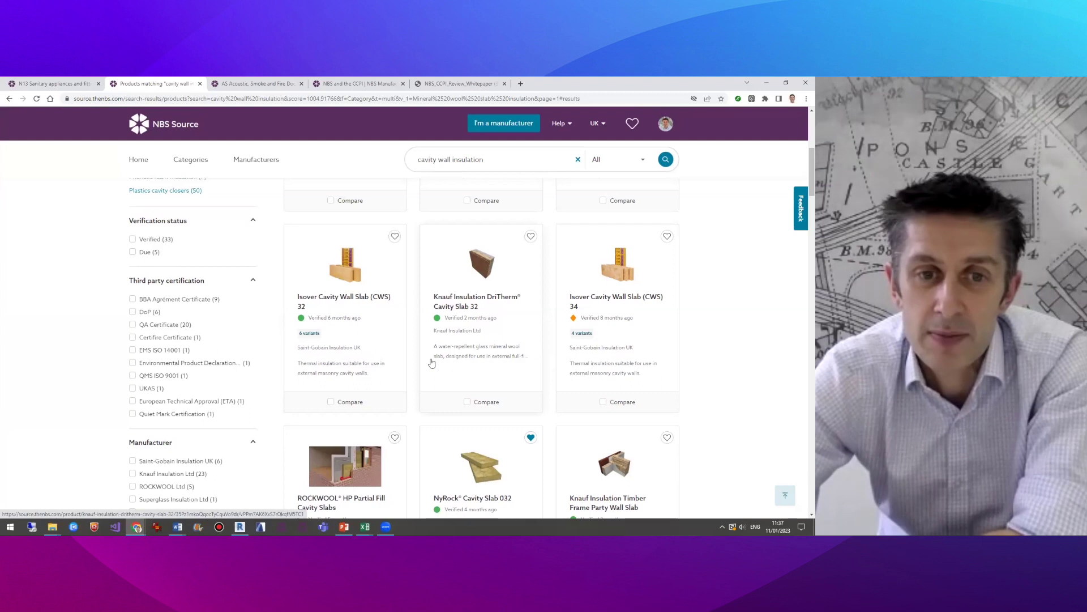
{"action": "scroll", "coordinate": [434, 365], "scroll_direction": "up", "scroll_amount": 2}
{"action": "scroll", "coordinate": [431, 362], "scroll_direction": "up", "scroll_amount": 3}
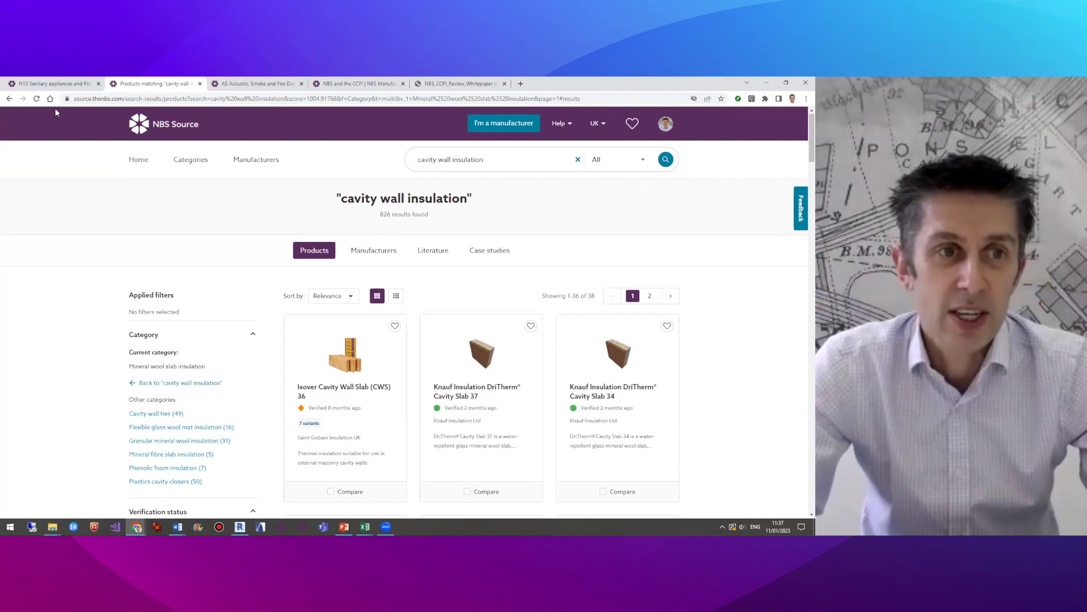
Switch to NBS Chorus and open the Uniclass specification of the Newtown Office Refurbishment project
{"action": "left_click", "coordinate": [51, 83]}
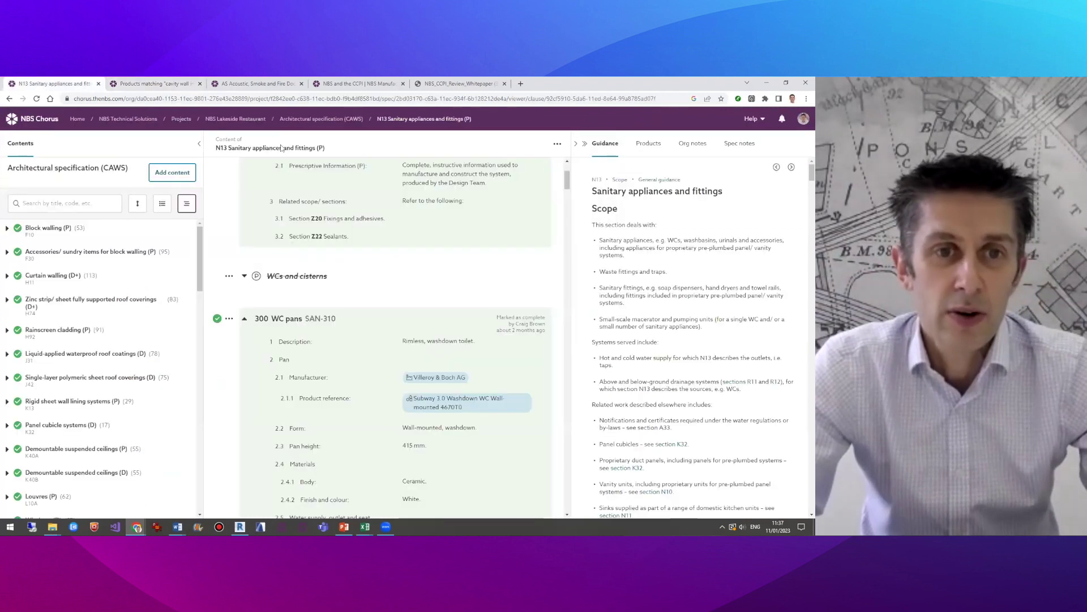
{"action": "left_click", "coordinate": [181, 120]}
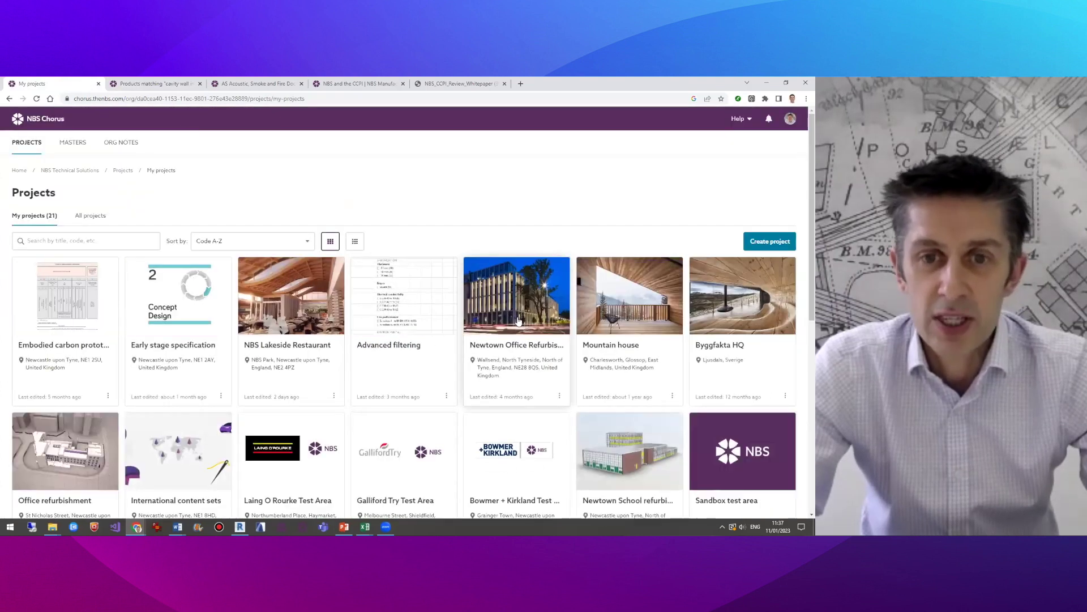
{"action": "left_click", "coordinate": [517, 321]}
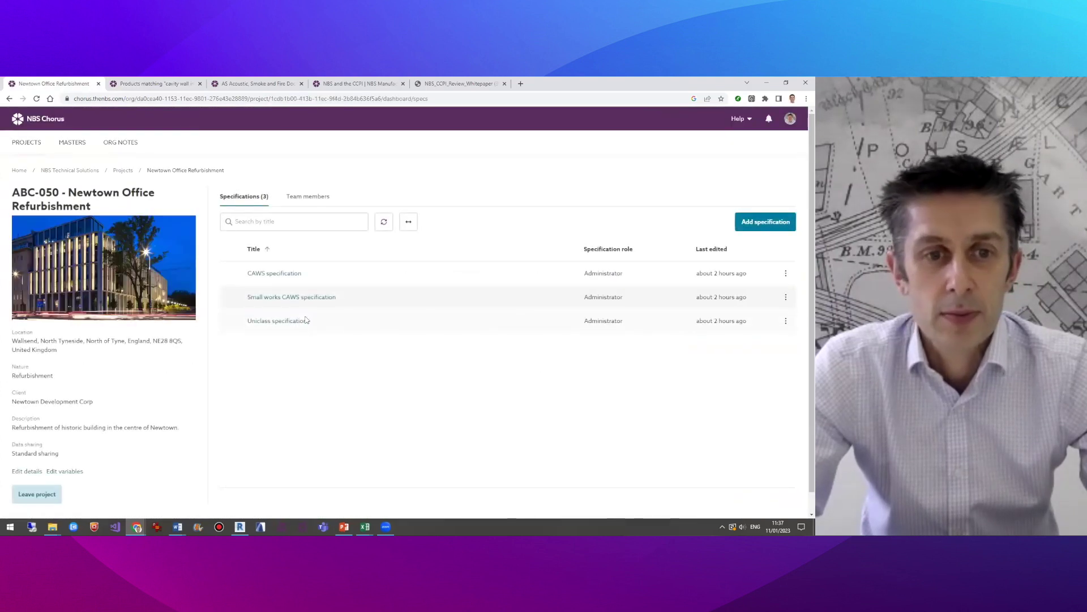
{"action": "left_click", "coordinate": [286, 321]}
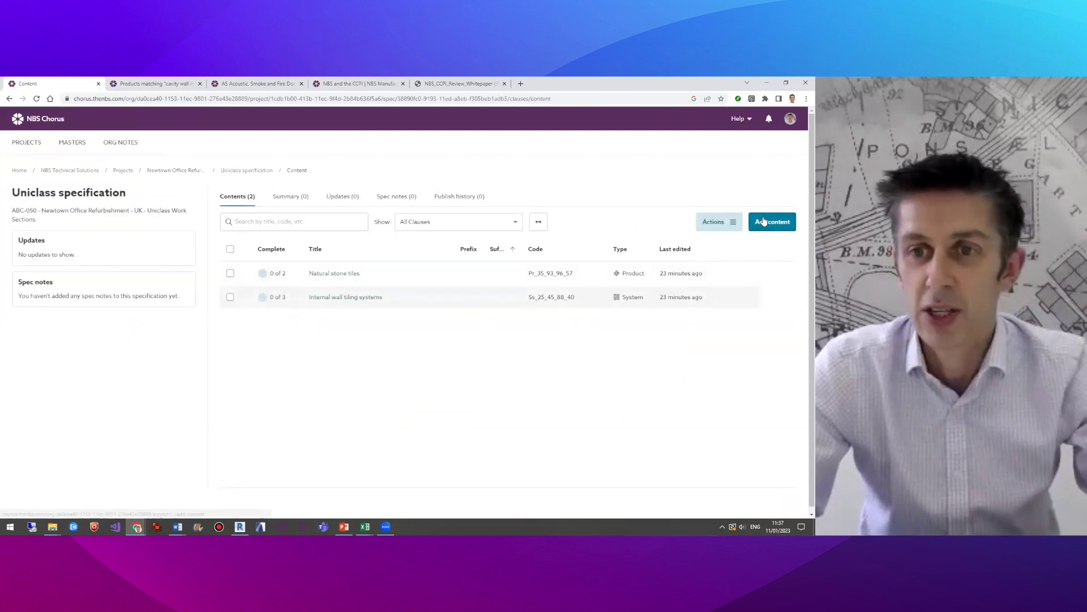
Start adding content to the Uniclass specification and search for "mineral wool slavb"
{"action": "left_click", "coordinate": [765, 221]}
{"action": "type", "text": "miner"}
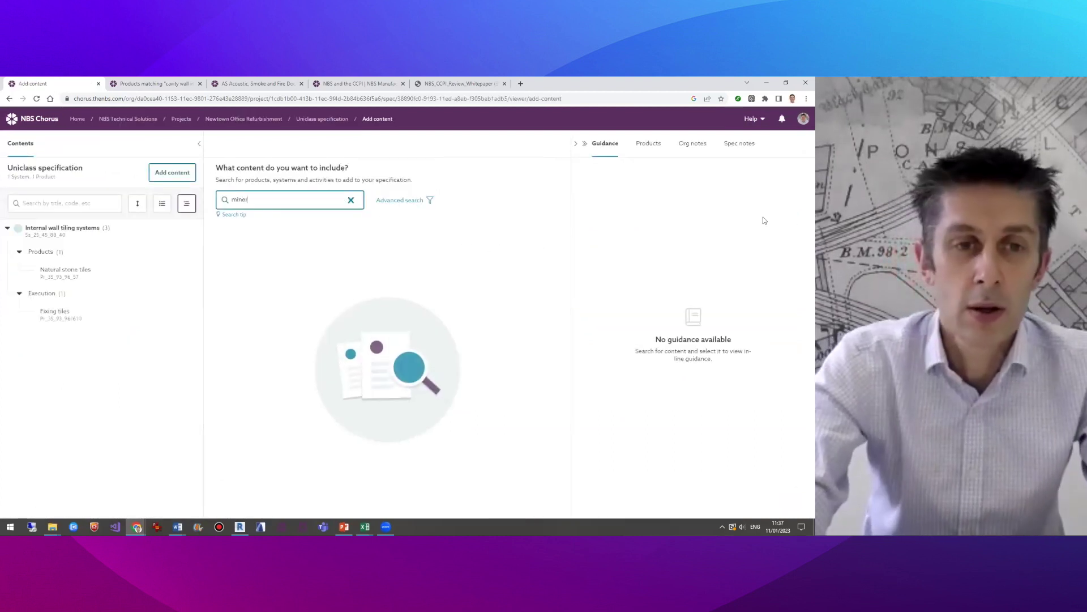
{"action": "type", "text": "al wool slavb"}
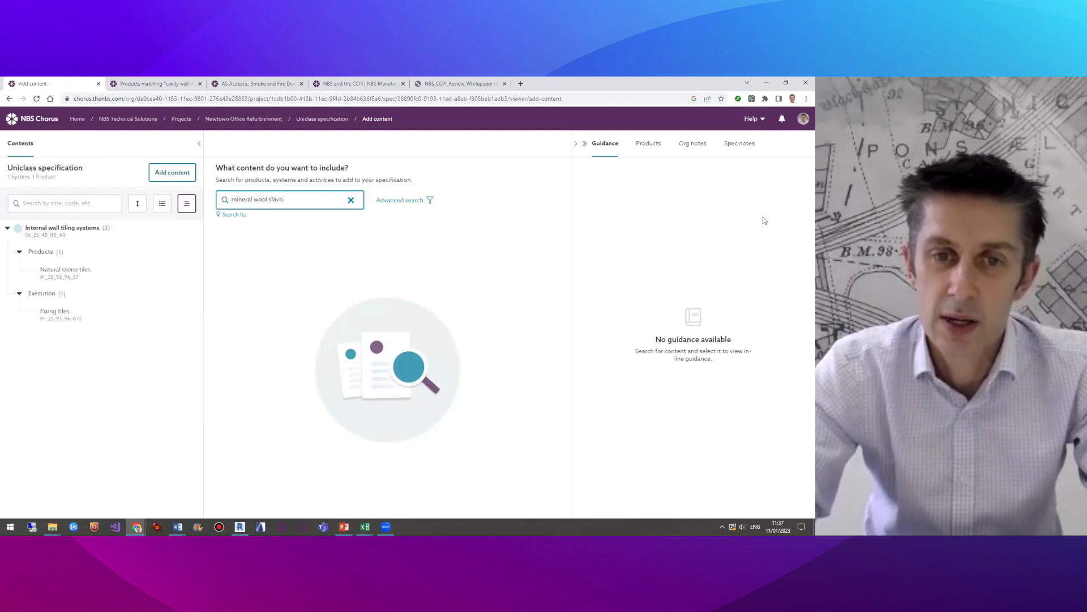
{"action": "key", "text": "Return"}
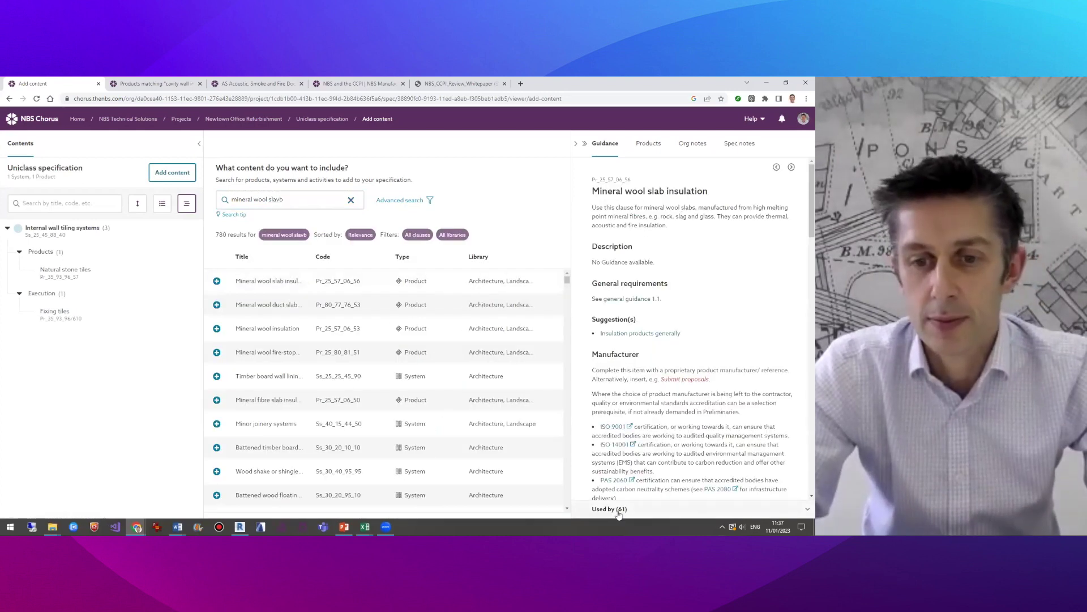
Check which clauses use Mineral wool slab insulation, and add that product clause (Pr_25_57_06_56) to the specification
{"action": "left_click", "coordinate": [619, 510]}
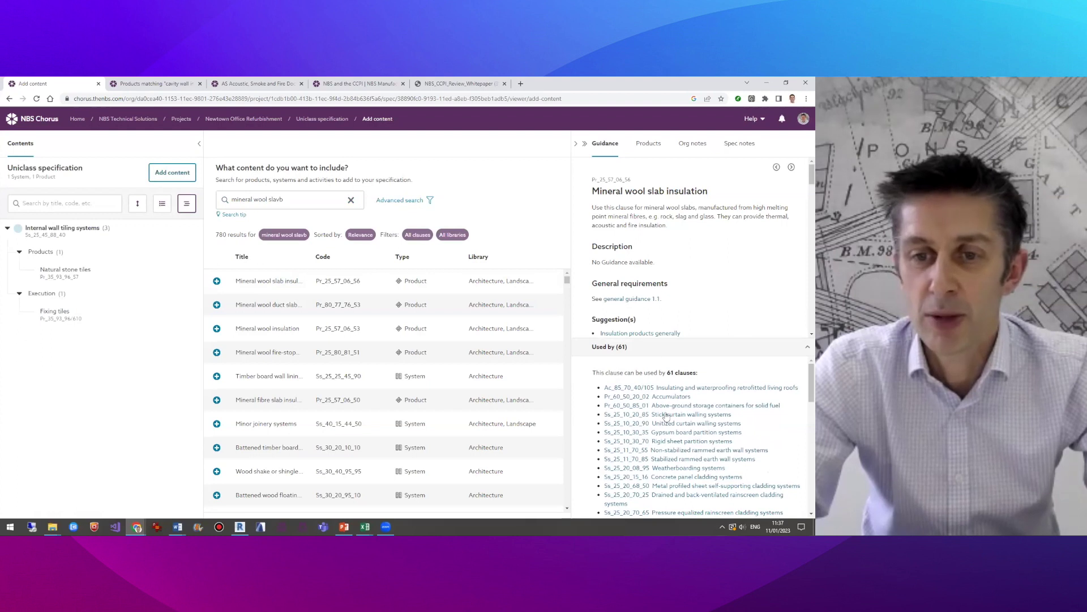
{"action": "left_click", "coordinate": [611, 347]}
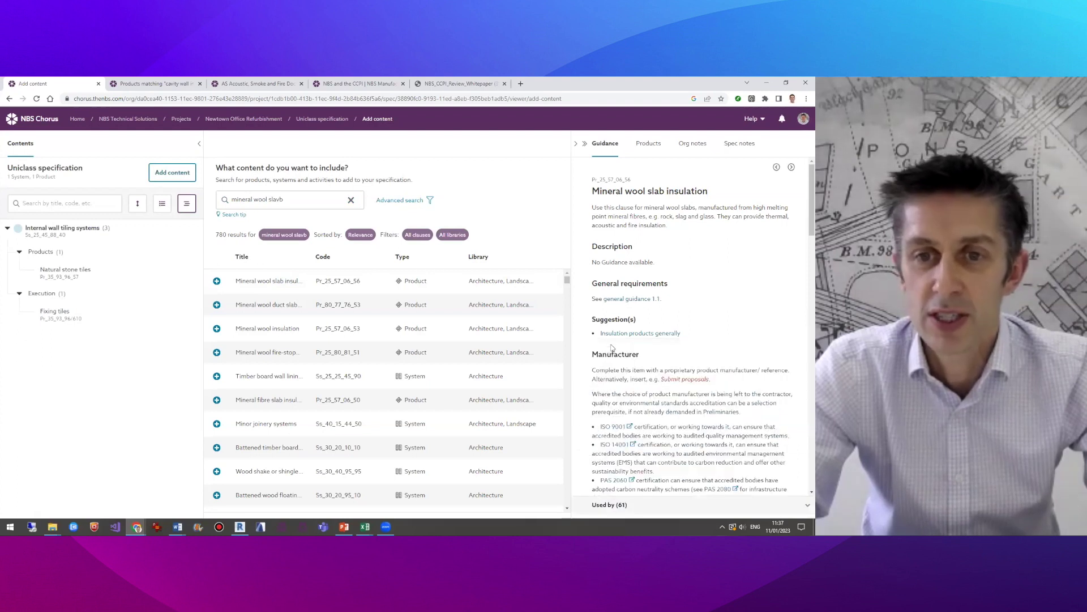
{"action": "left_click", "coordinate": [219, 283]}
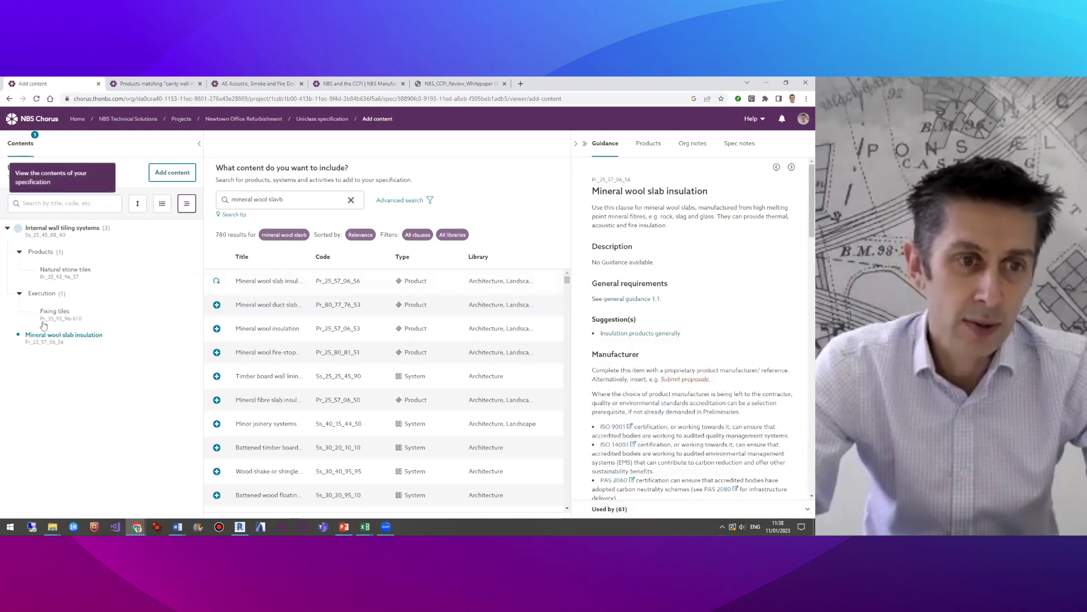
Open the Mineral wool slab insulation clause and view the products and suggested manufacturers for its Manufacturer item
{"action": "left_click", "coordinate": [54, 344]}
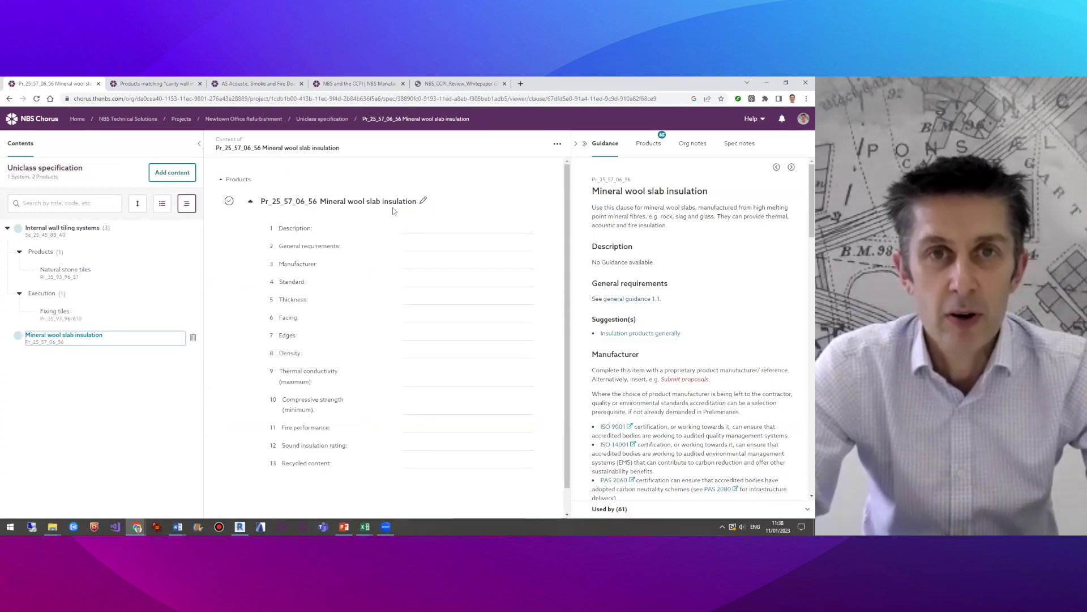
{"action": "left_click", "coordinate": [410, 228]}
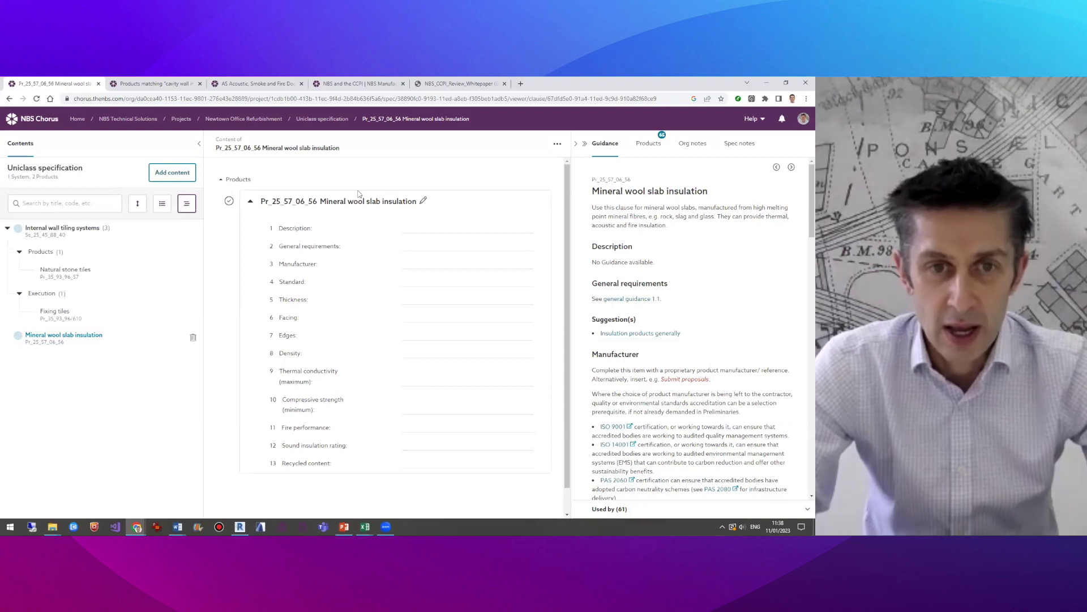
{"action": "left_click", "coordinate": [414, 266]}
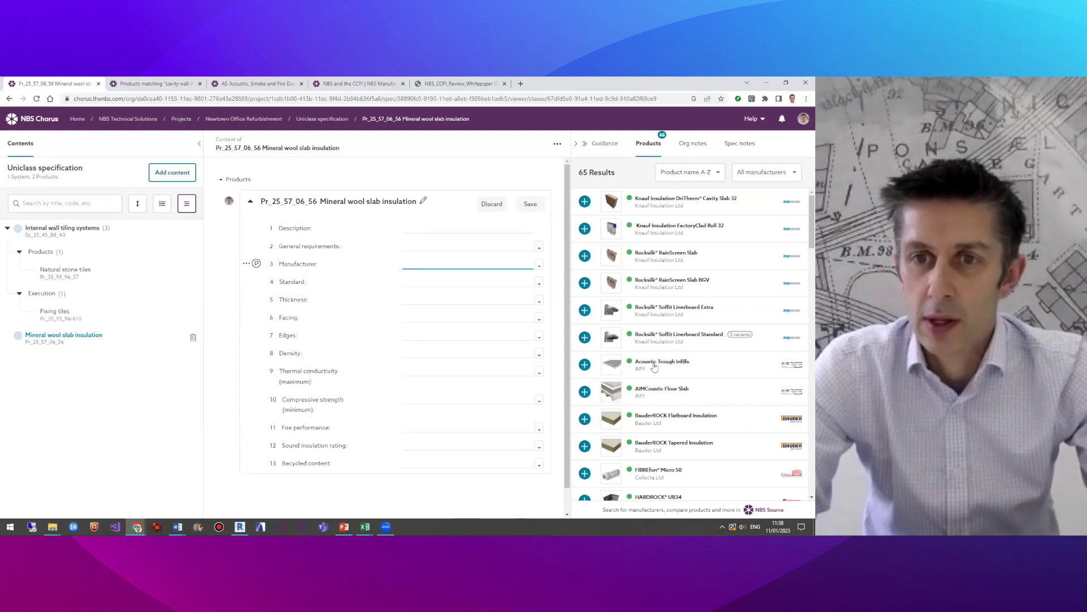
{"action": "left_click", "coordinate": [539, 265]}
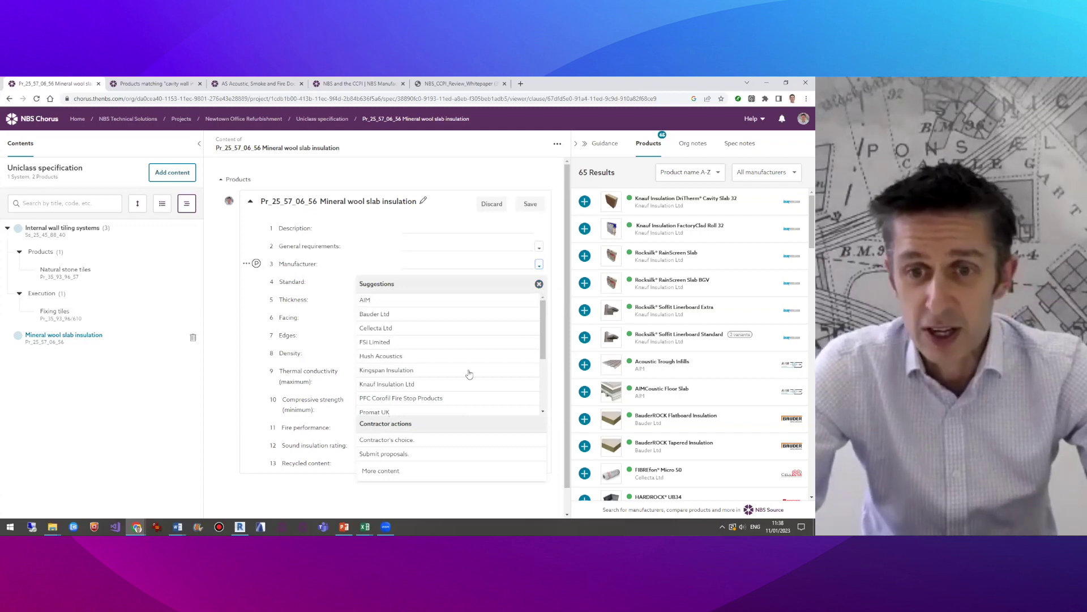
{"action": "left_click", "coordinate": [539, 284]}
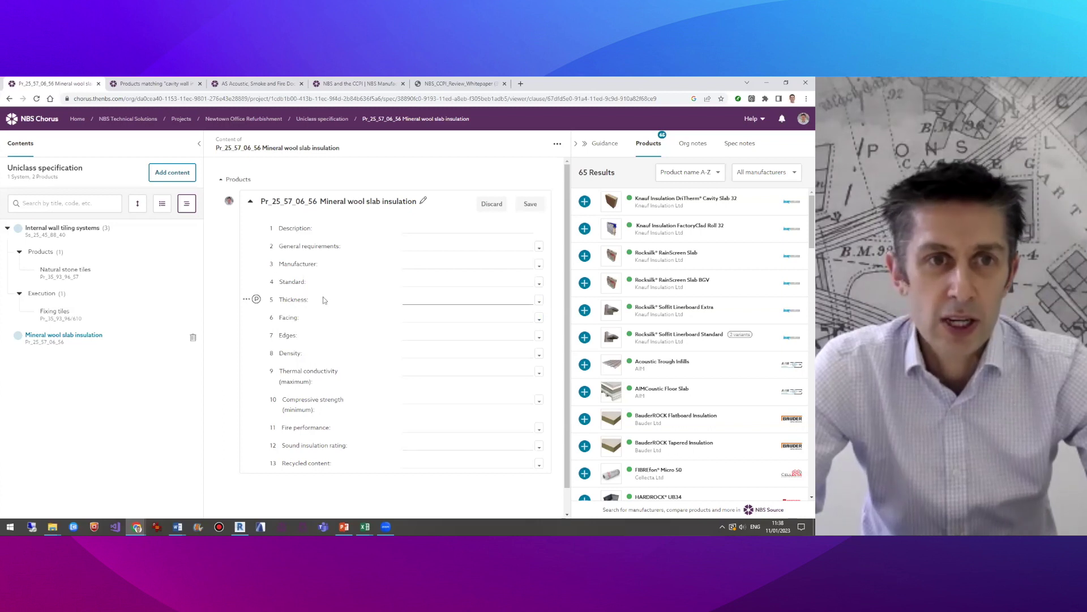
Switch to NBS Source, filter the mineral wool slab products by ROCKWOOL Ltd and open NyRock Cavity Slab 032
{"action": "left_click", "coordinate": [150, 86]}
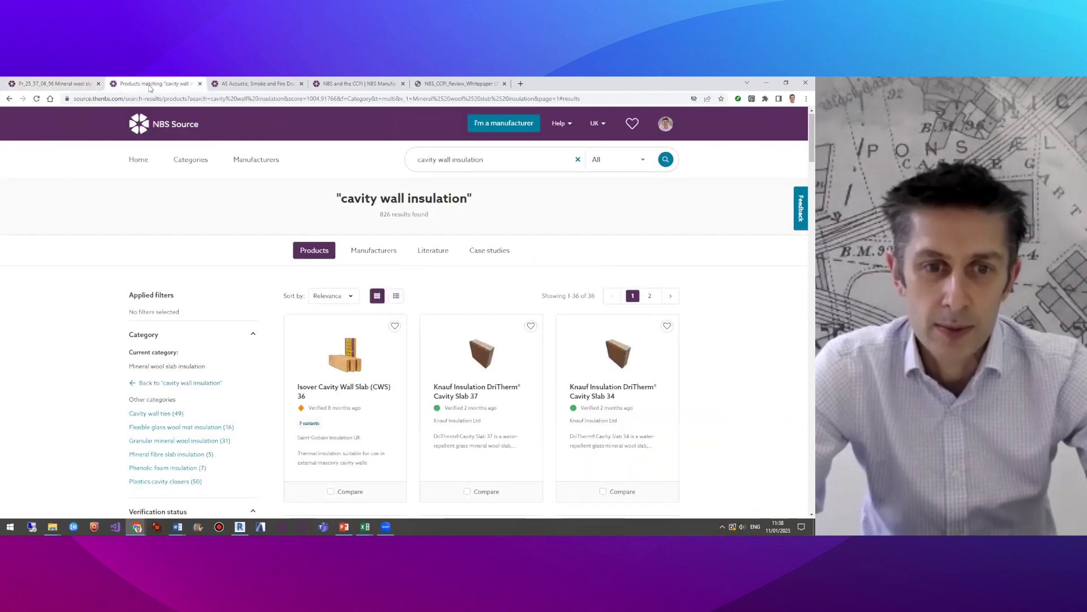
{"action": "scroll", "coordinate": [332, 410], "scroll_direction": "down", "scroll_amount": 3}
{"action": "scroll", "coordinate": [331, 410], "scroll_direction": "down", "scroll_amount": 1}
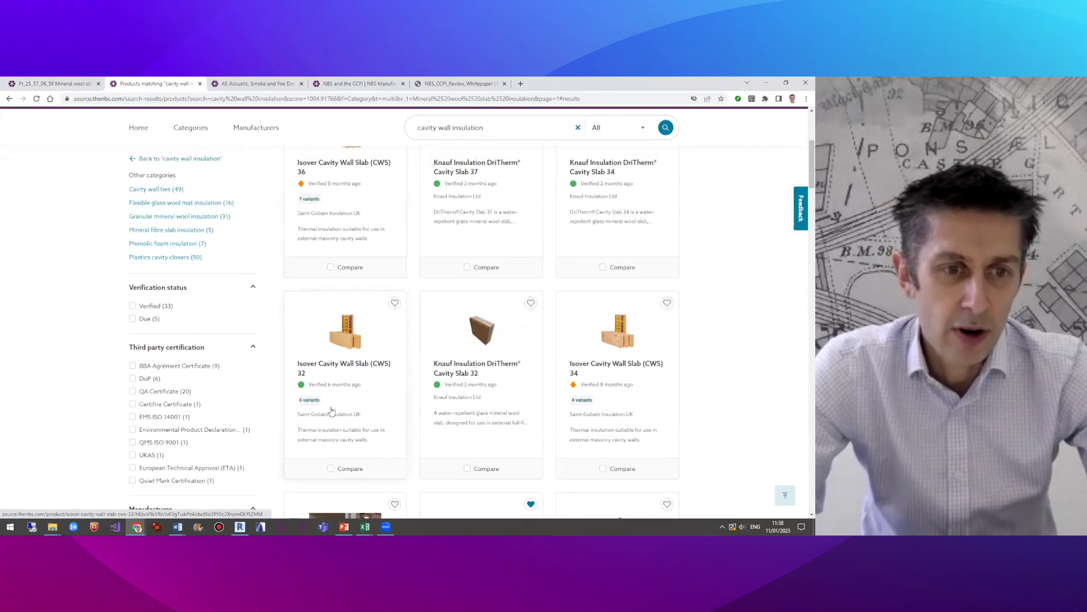
{"action": "scroll", "coordinate": [62, 430], "scroll_direction": "down", "scroll_amount": 3}
{"action": "left_click", "coordinate": [133, 399]}
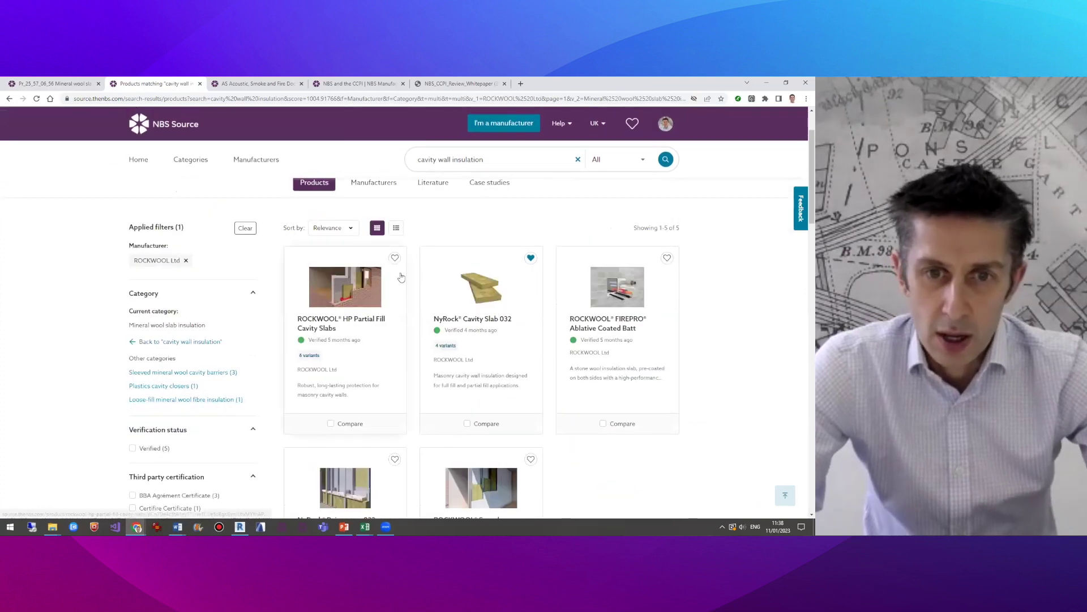
{"action": "left_click", "coordinate": [481, 320]}
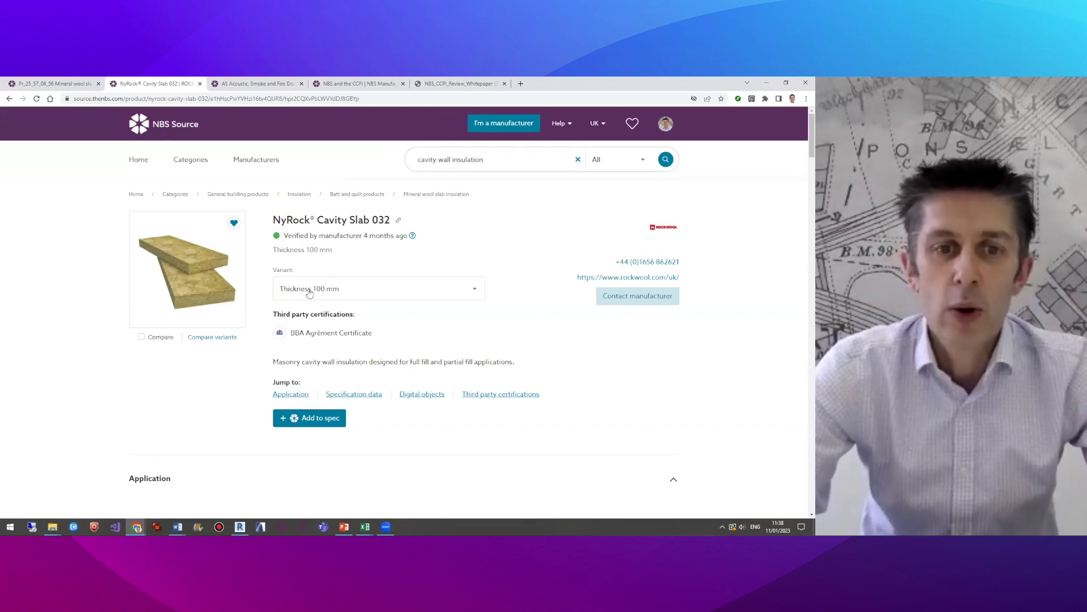
Compare the 100 mm, 150 mm and 200 mm thickness variants of NyRock Cavity Slab 032, examining their specification data and additional properties
{"action": "left_click", "coordinate": [309, 293]}
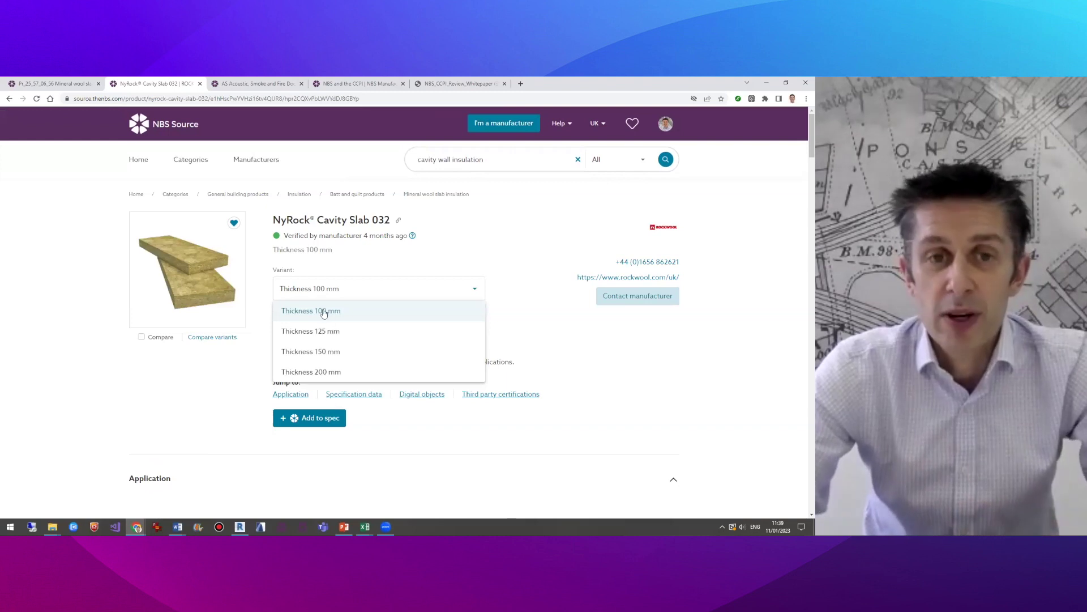
{"action": "left_click", "coordinate": [190, 386]}
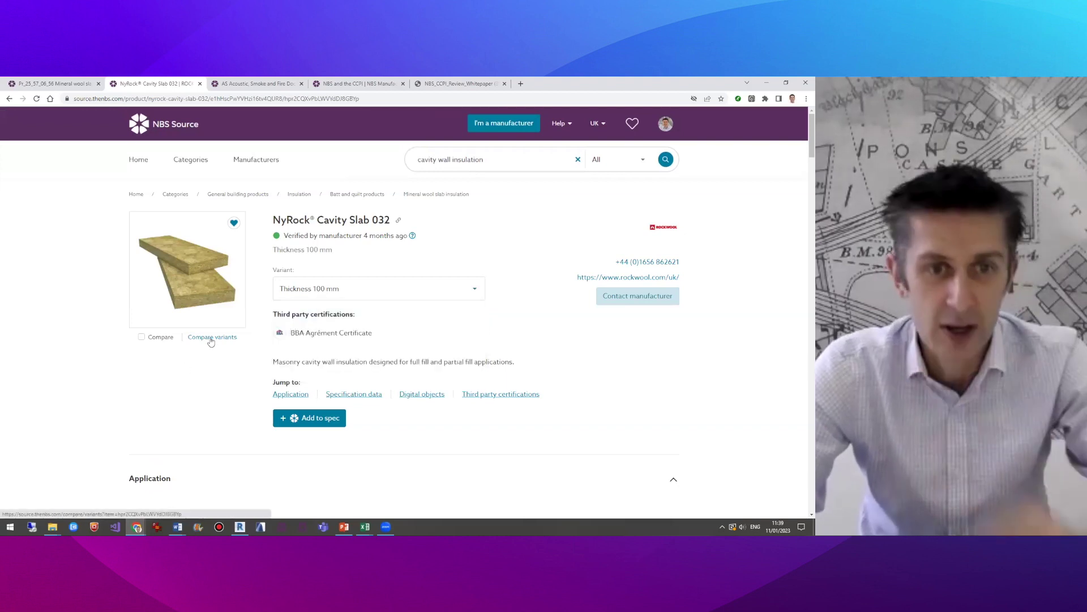
{"action": "left_click", "coordinate": [210, 338]}
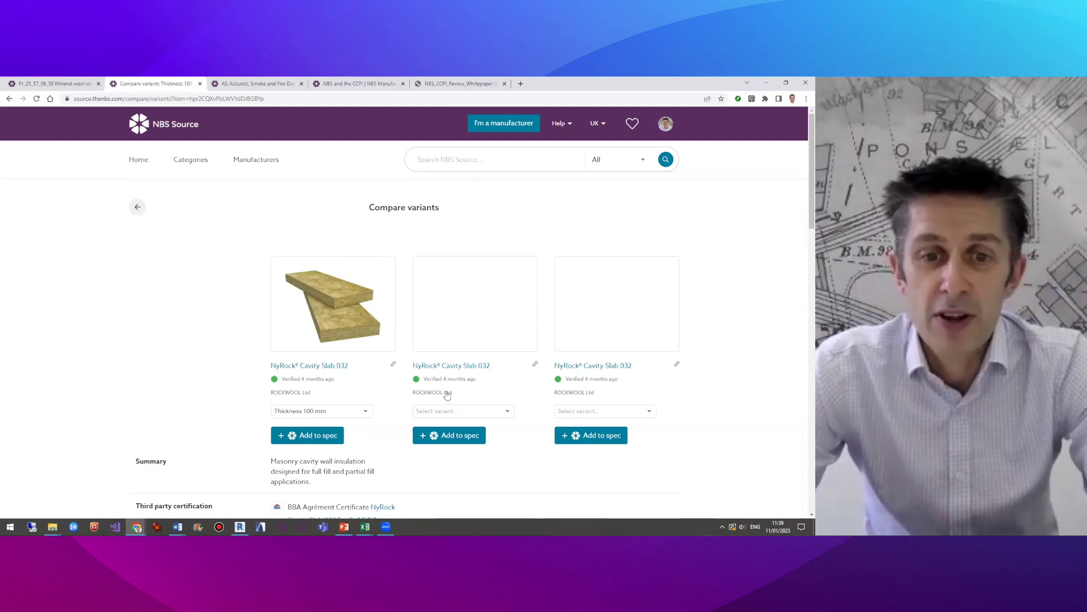
{"action": "left_click", "coordinate": [463, 416]}
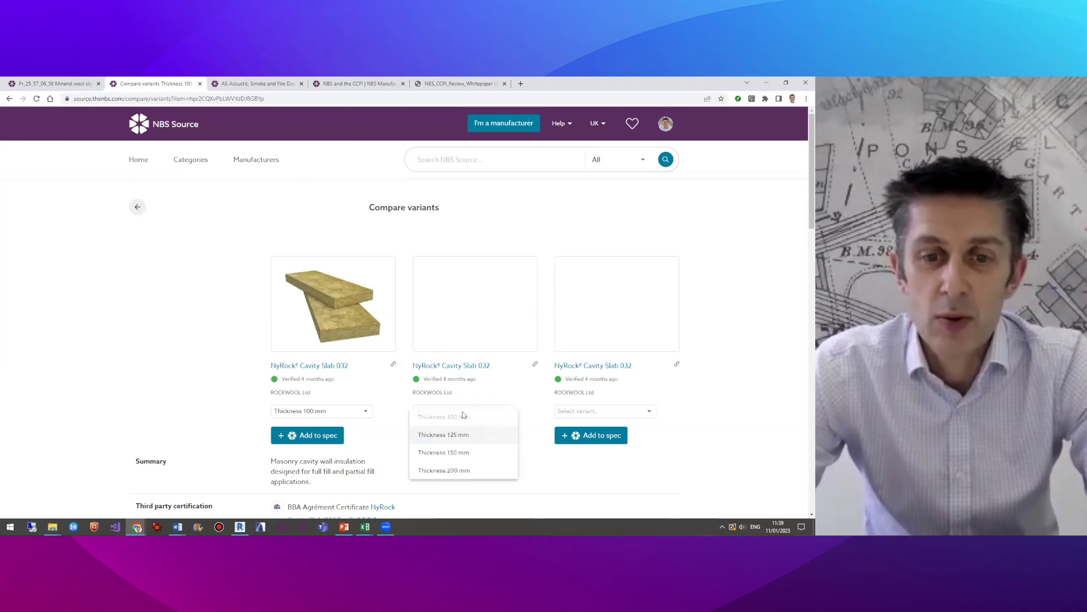
{"action": "left_click", "coordinate": [460, 452]}
{"action": "left_click", "coordinate": [602, 412]}
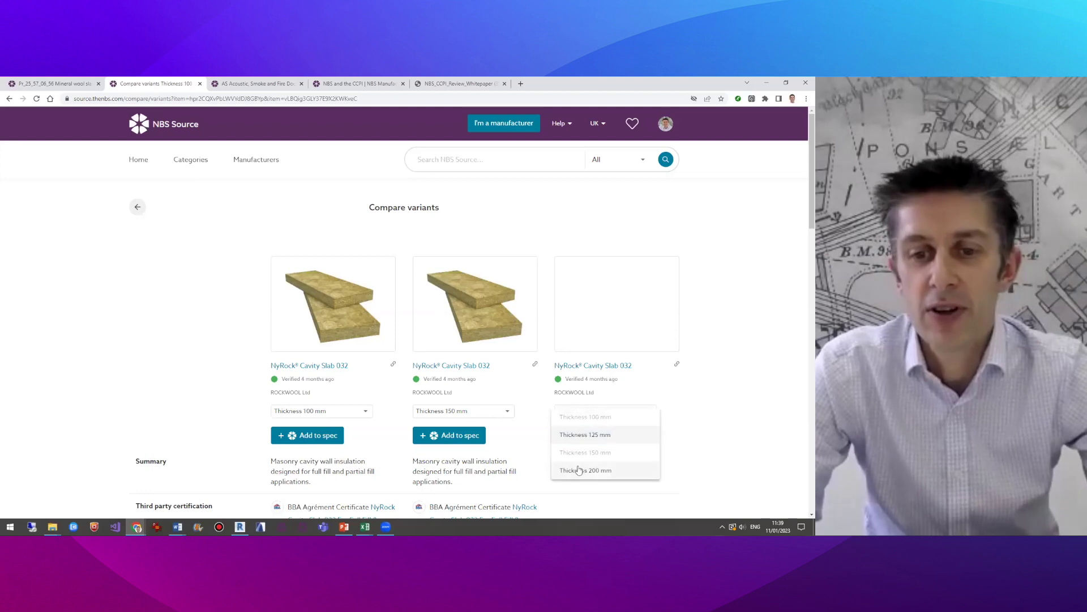
{"action": "left_click", "coordinate": [583, 470]}
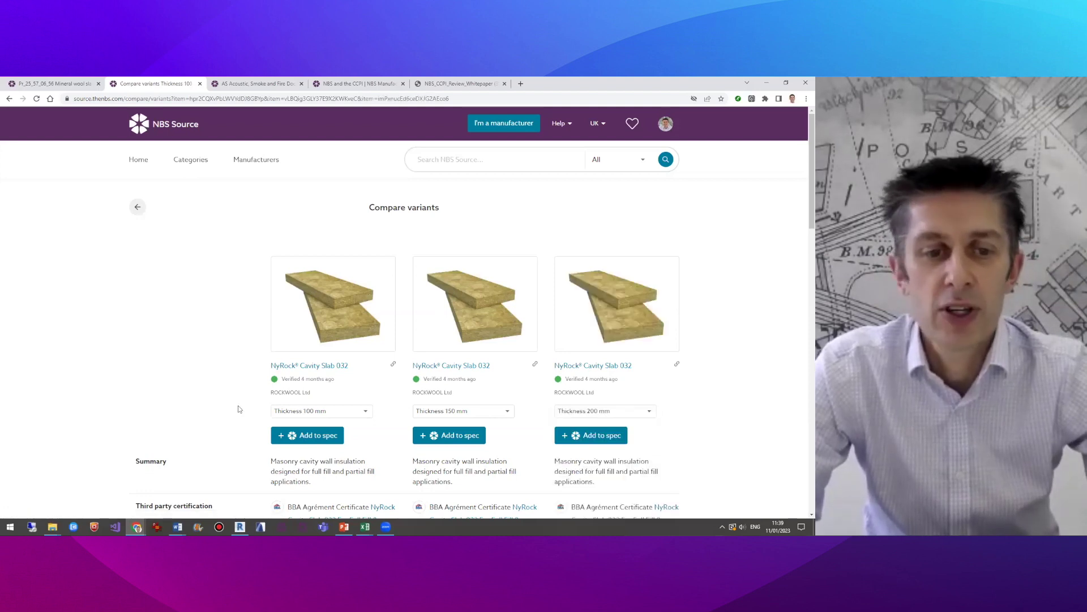
{"action": "scroll", "coordinate": [239, 409], "scroll_direction": "down", "scroll_amount": 15}
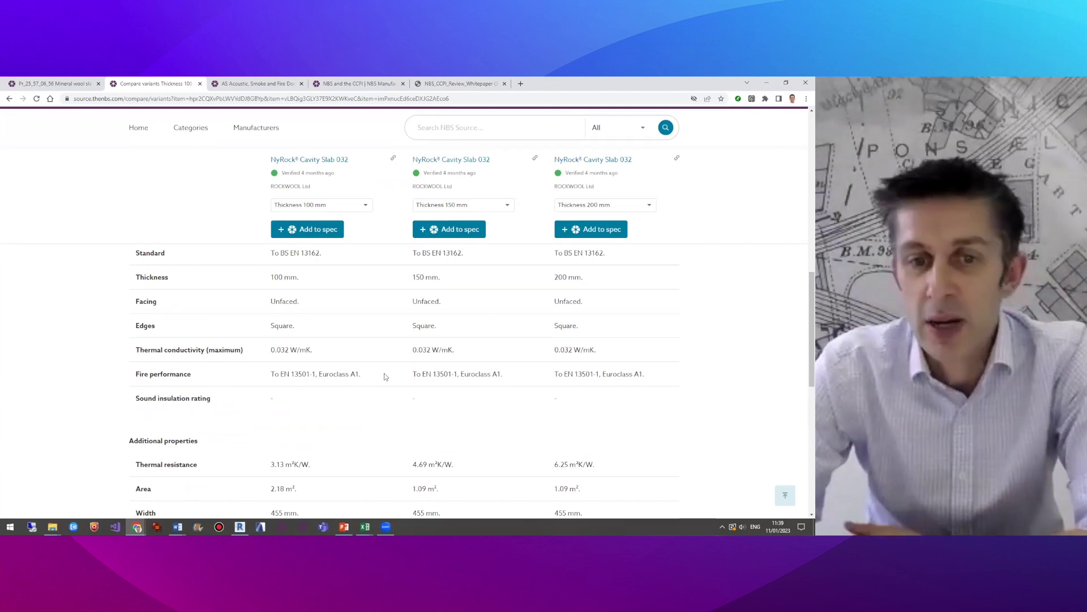
{"action": "scroll", "coordinate": [249, 372], "scroll_direction": "down", "scroll_amount": 2}
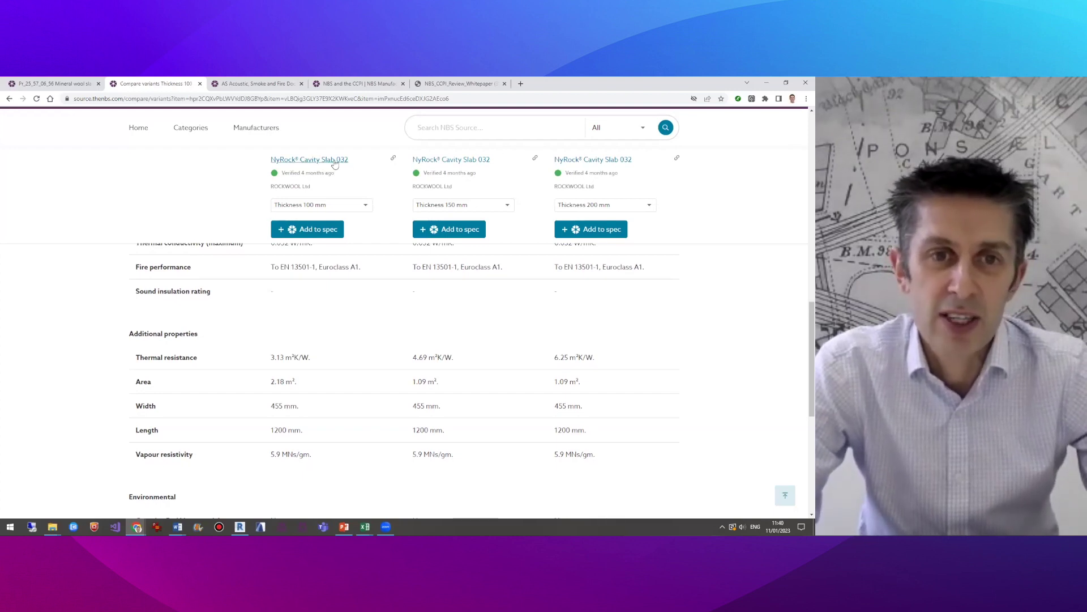
Return to the Mineral wool slab insulation clause in NBS Chorus, filter its products by ROCKWOOL Ltd and open NyRock Cavity Slab 032
{"action": "left_click", "coordinate": [53, 83]}
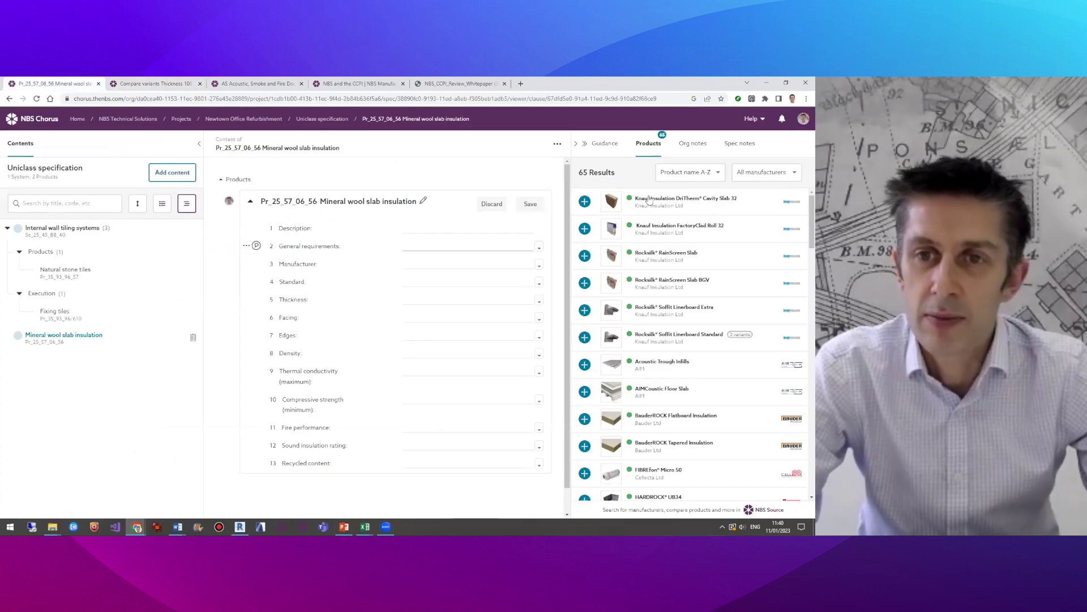
{"action": "left_click", "coordinate": [690, 172]}
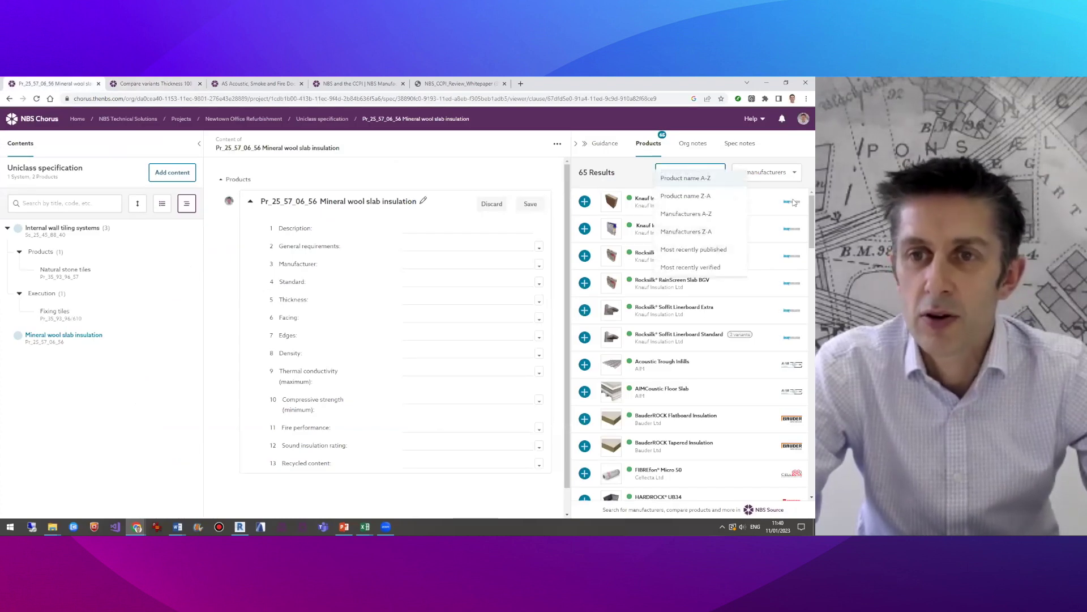
{"action": "left_click", "coordinate": [785, 173]}
{"action": "scroll", "coordinate": [731, 251], "scroll_direction": "down", "scroll_amount": 5}
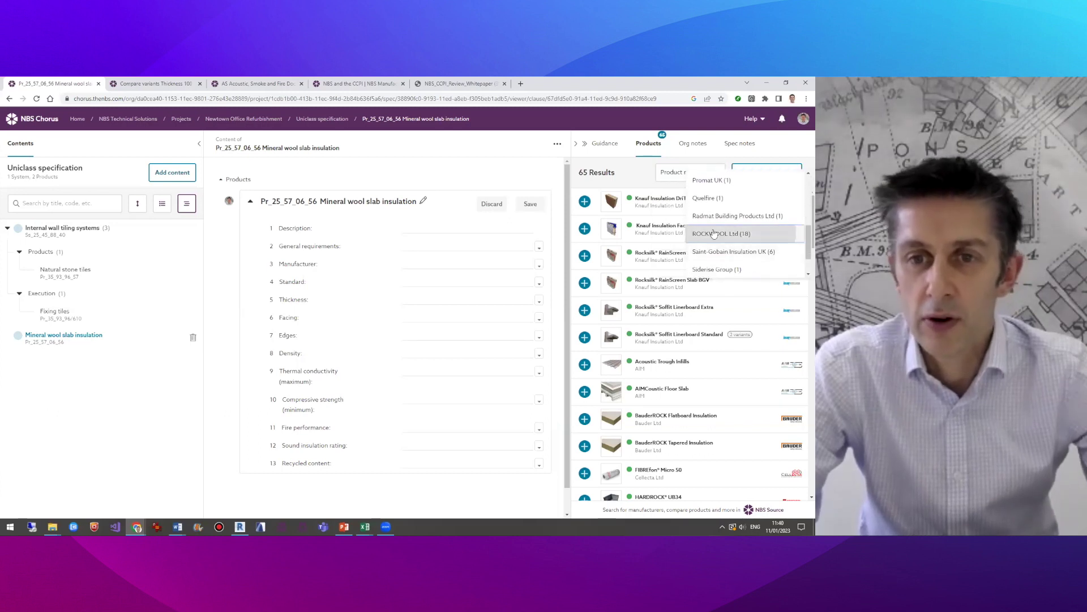
{"action": "left_click", "coordinate": [715, 234]}
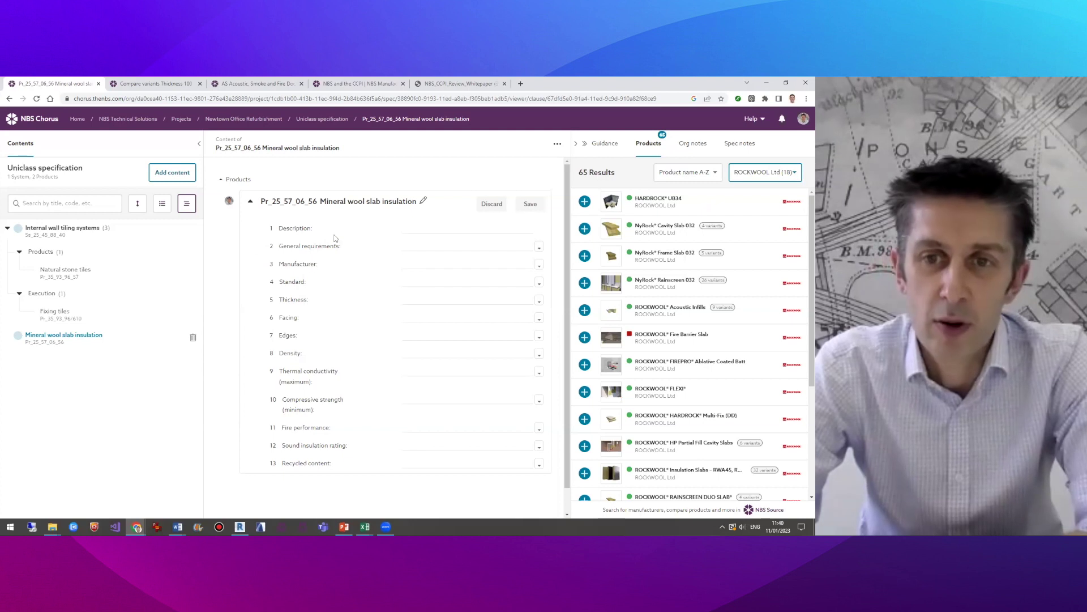
{"action": "left_click", "coordinate": [670, 237]}
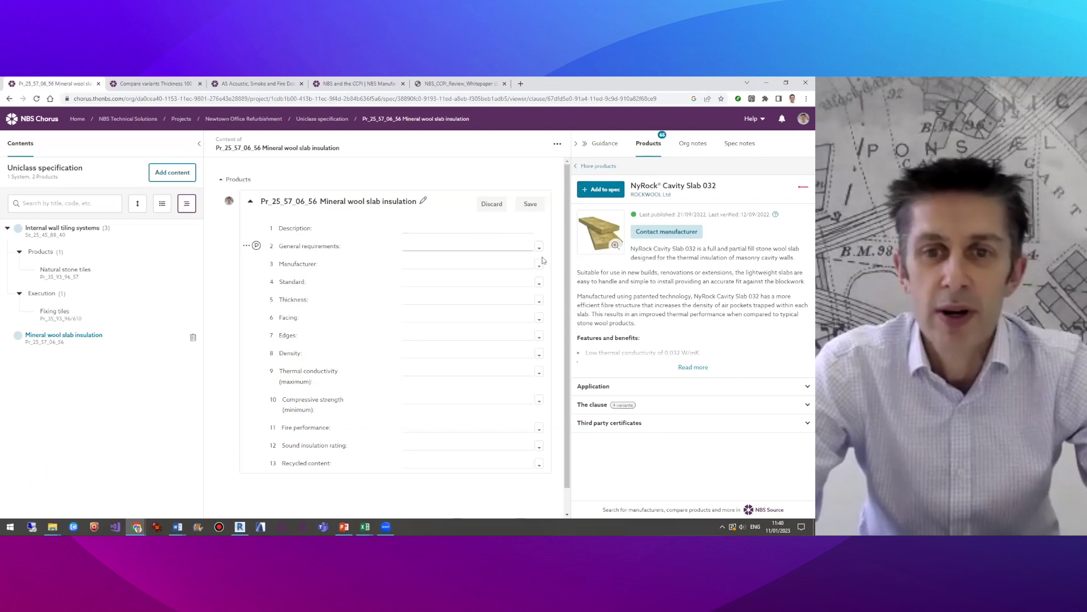
View the Manufacturer suggestions, add NyRock Cavity Slab 032 to the Mineral wool slab insulation clause and discard the clause changes
{"action": "left_click", "coordinate": [487, 265]}
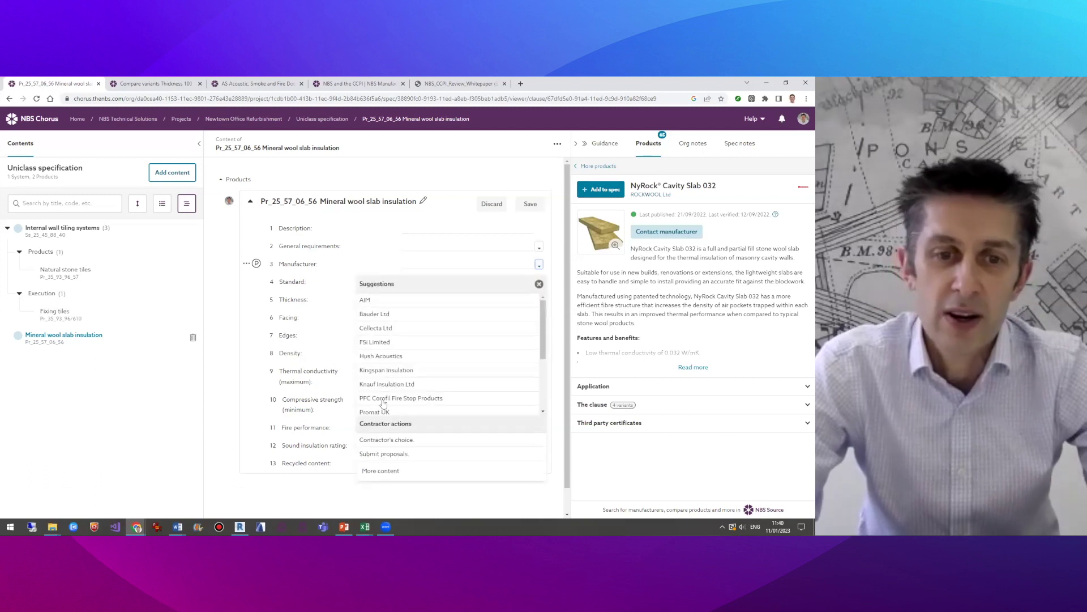
{"action": "left_click", "coordinate": [539, 285]}
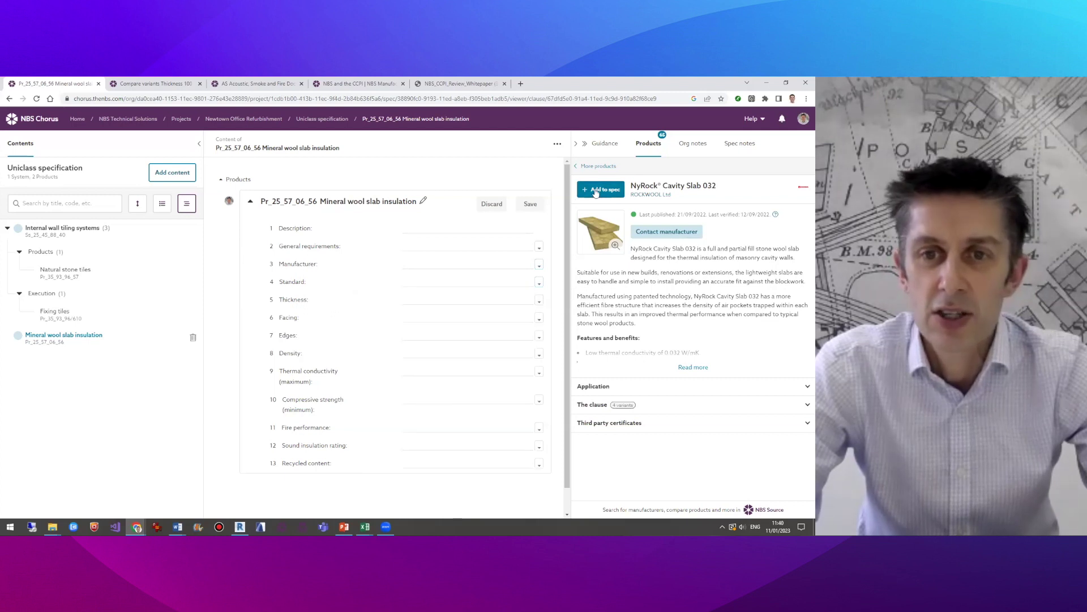
{"action": "left_click", "coordinate": [599, 191]}
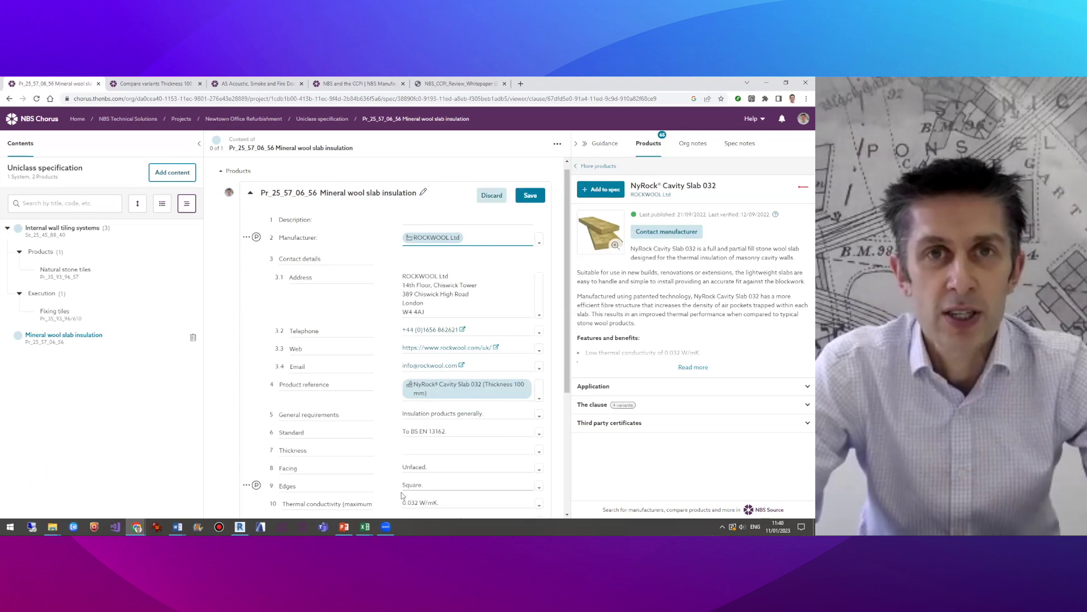
{"action": "left_click", "coordinate": [489, 197]}
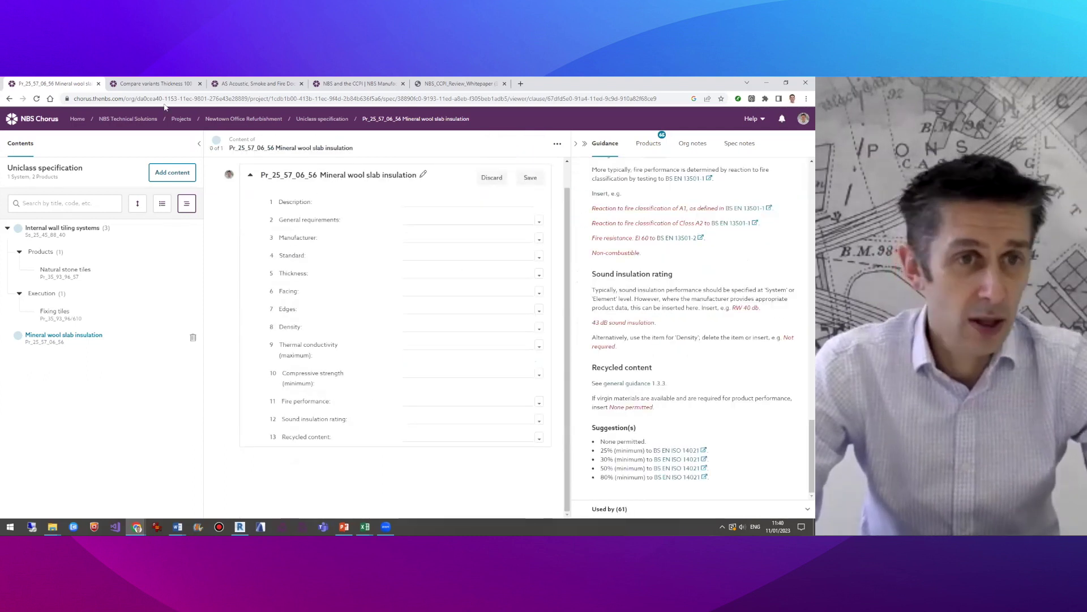
Copy the 200 mm NyRock Cavity Slab 032 variant from NBS Source and paste it as a product into the NBS Chorus clause
{"action": "left_click", "coordinate": [150, 83]}
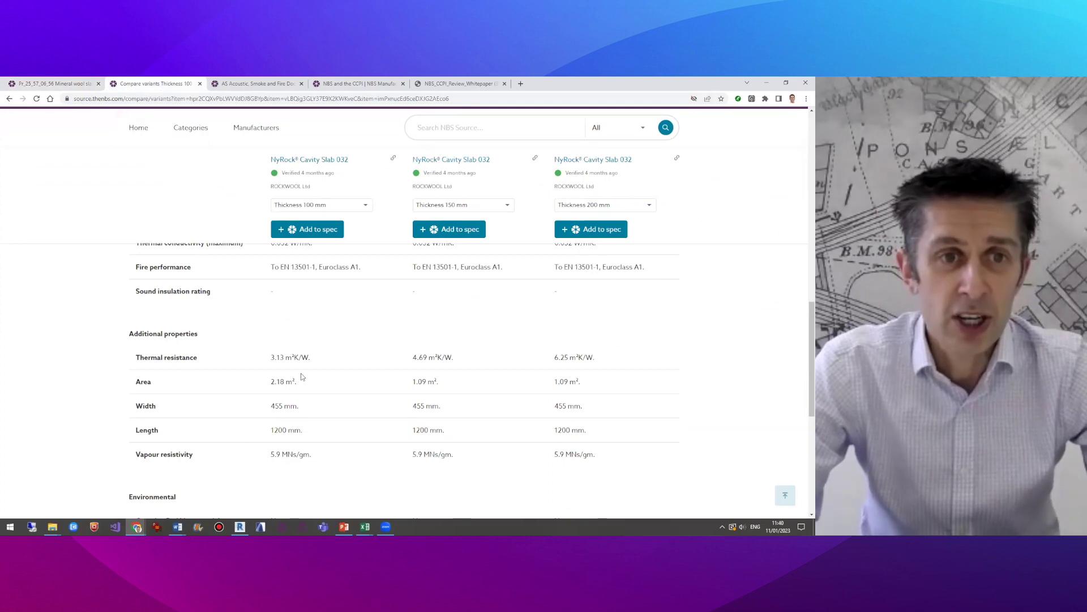
{"action": "left_click", "coordinate": [593, 230]}
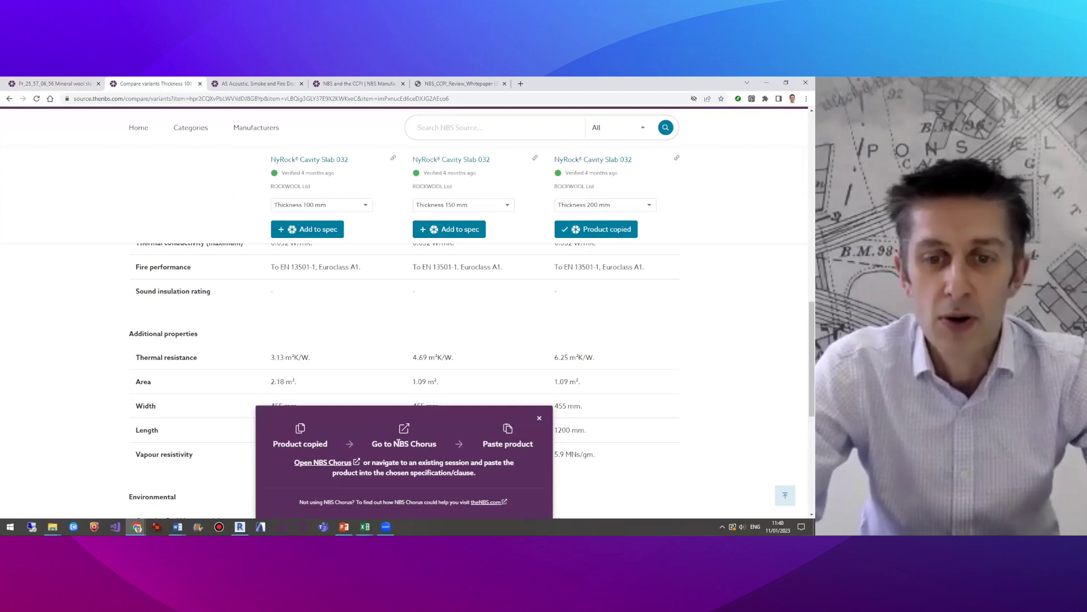
{"action": "left_click", "coordinate": [56, 89]}
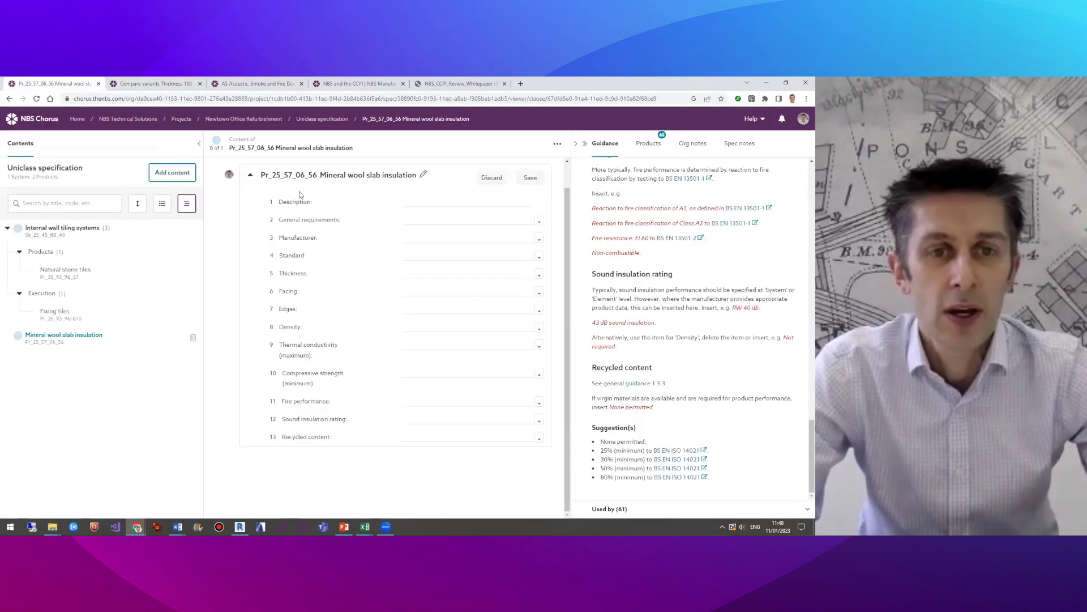
{"action": "left_click", "coordinate": [408, 202]}
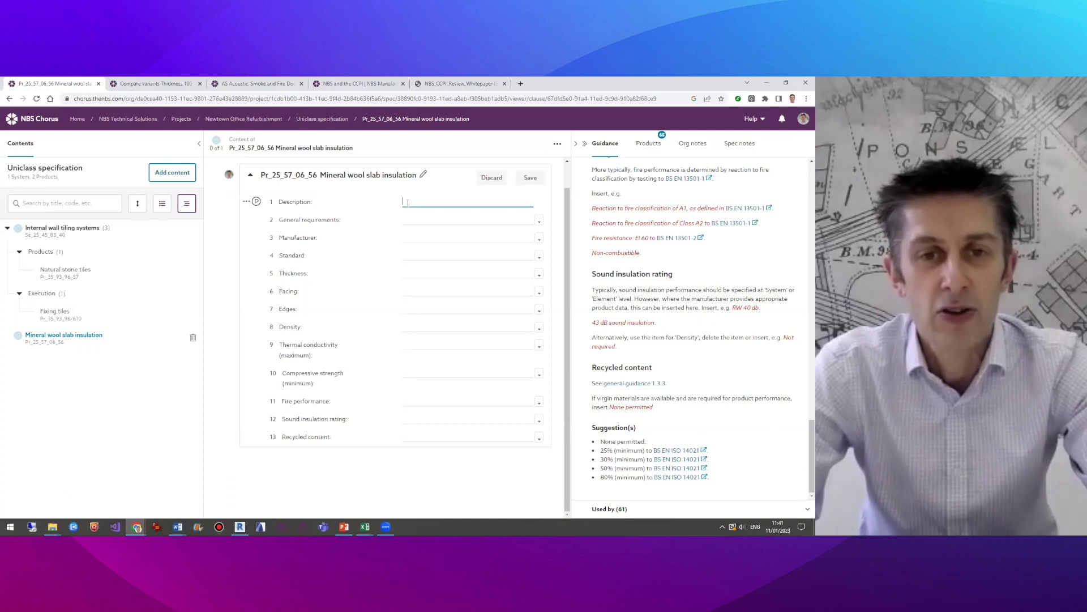
{"action": "right_click", "coordinate": [408, 203]}
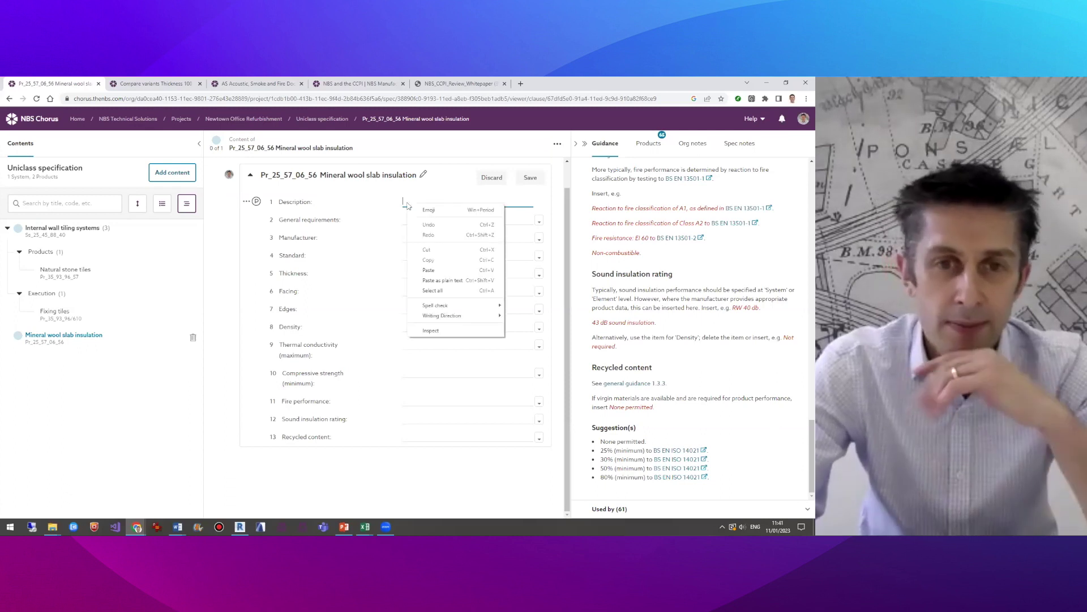
{"action": "left_click", "coordinate": [437, 273]}
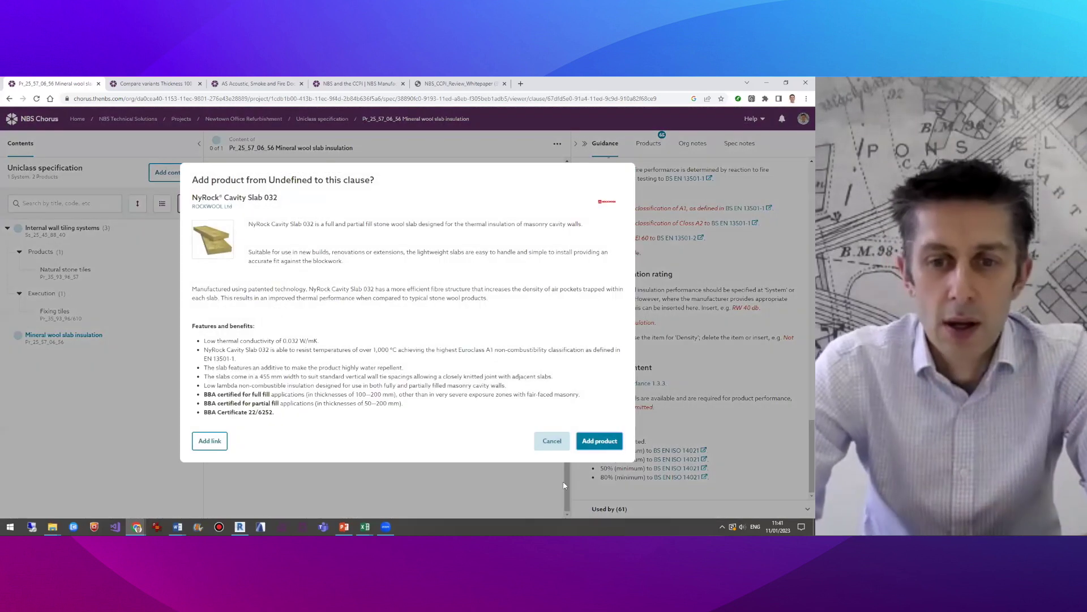
{"action": "left_click", "coordinate": [600, 441]}
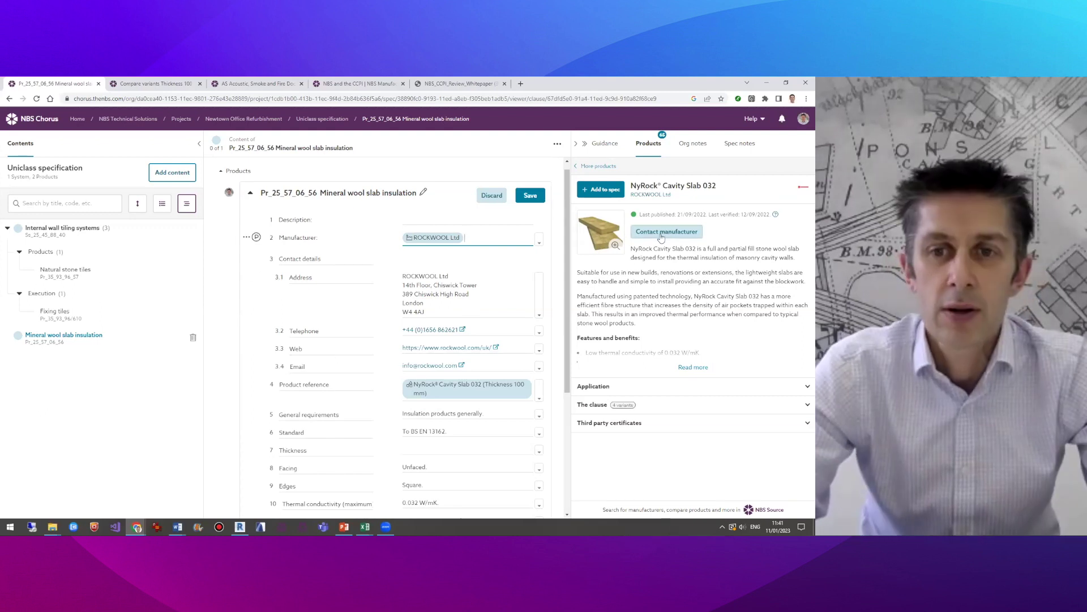
Review the application notes and third party certificates of NyRock Cavity Slab 032, and discard the product added to the clause
{"action": "left_click", "coordinate": [652, 396]}
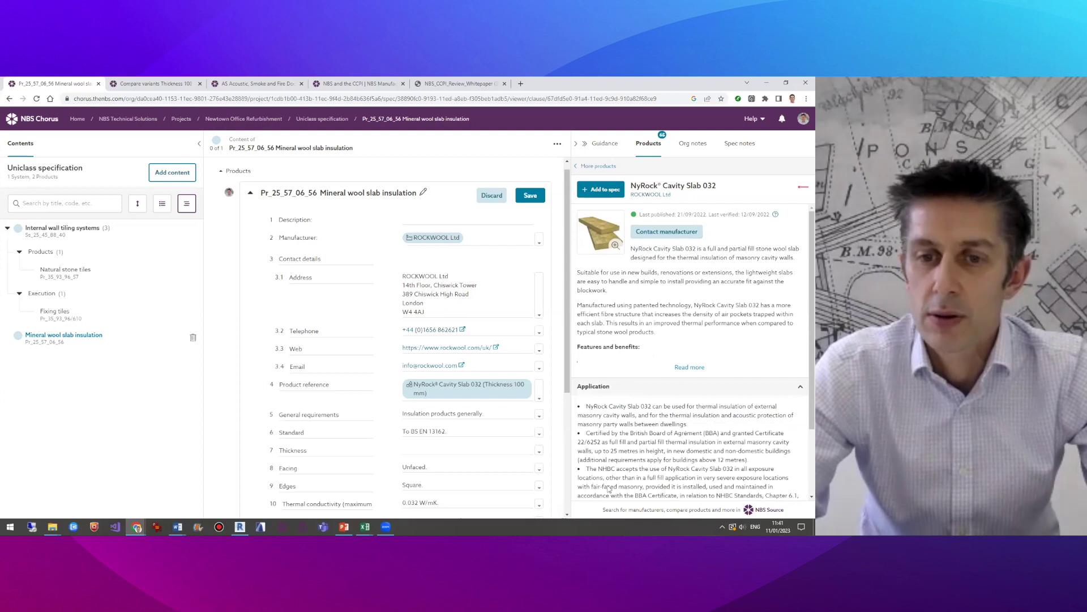
{"action": "scroll", "coordinate": [659, 459], "scroll_direction": "down", "scroll_amount": 2}
{"action": "left_click", "coordinate": [634, 491]}
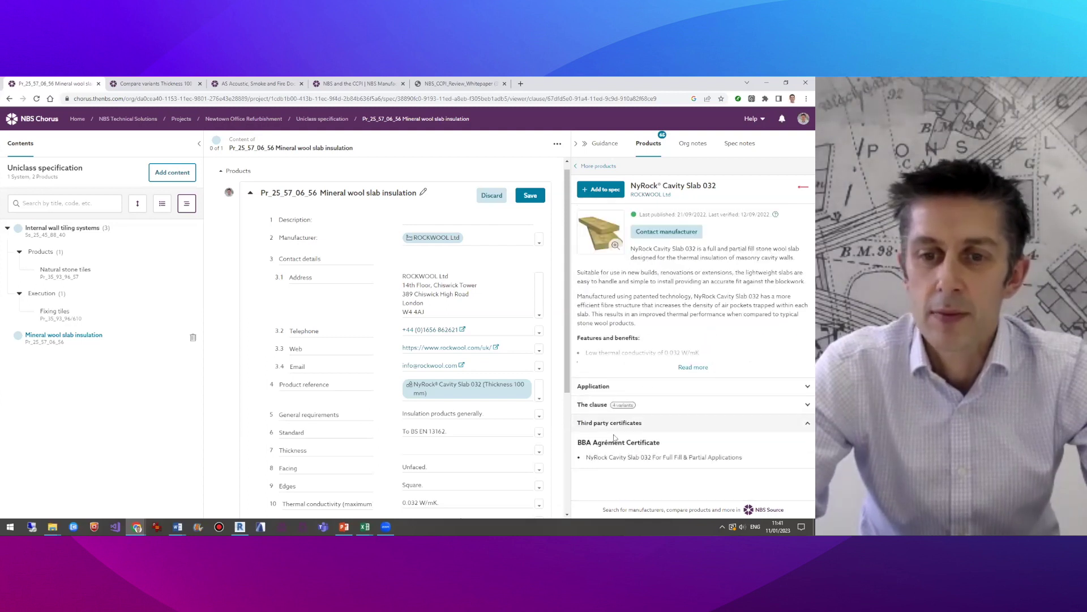
{"action": "left_click", "coordinate": [619, 431]}
{"action": "left_click", "coordinate": [620, 431]}
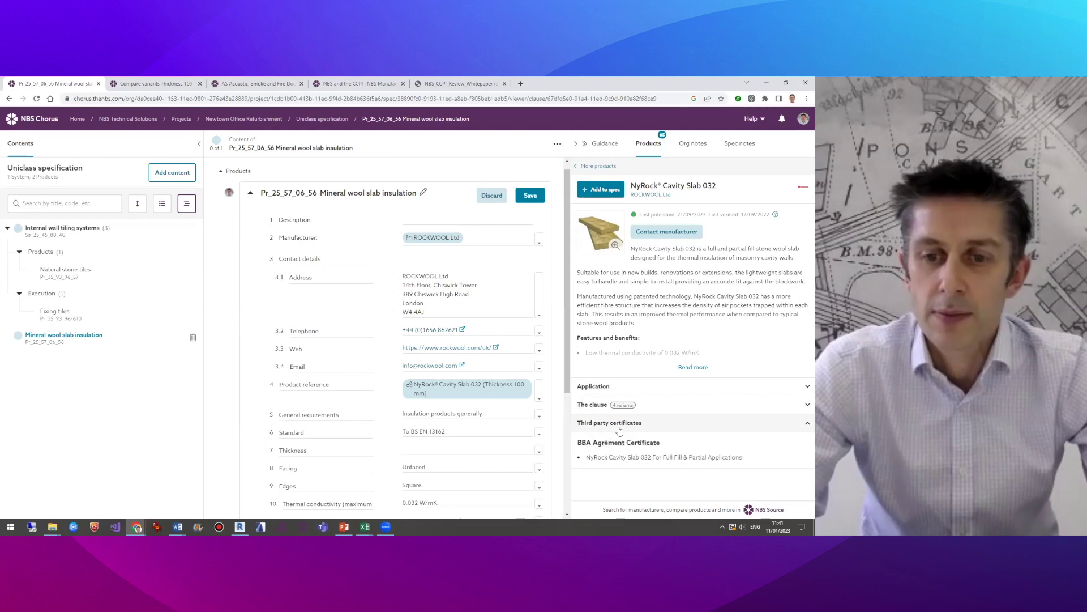
{"action": "left_click", "coordinate": [596, 388]}
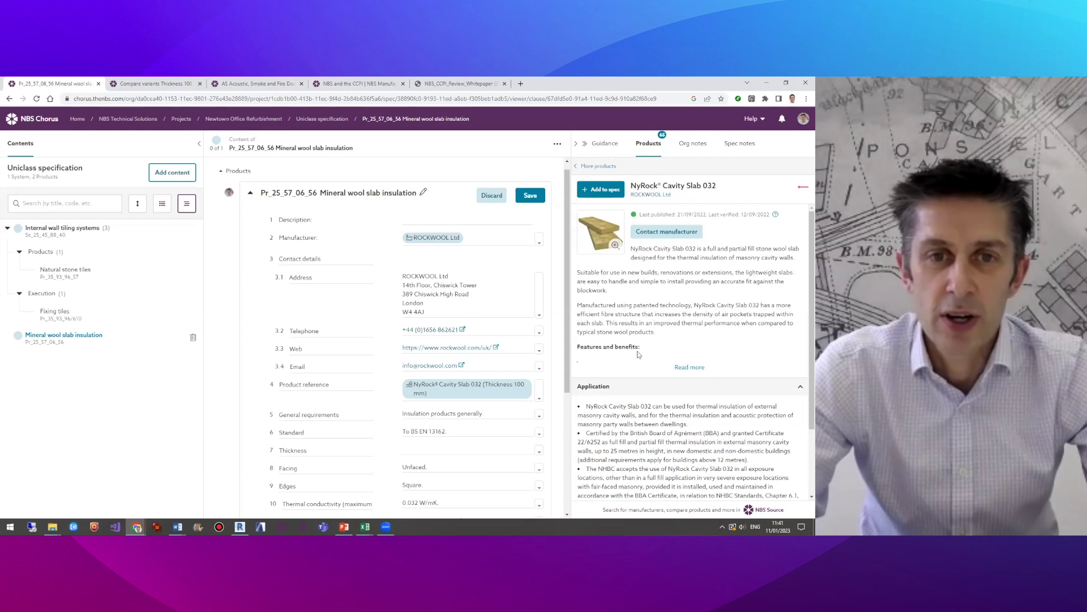
{"action": "left_click", "coordinate": [492, 195]}
Open Rocksilk RainScreen Slab from the full product list and examine its clause data, including thicknesses, density and fire performance
{"action": "left_click", "coordinate": [648, 144]}
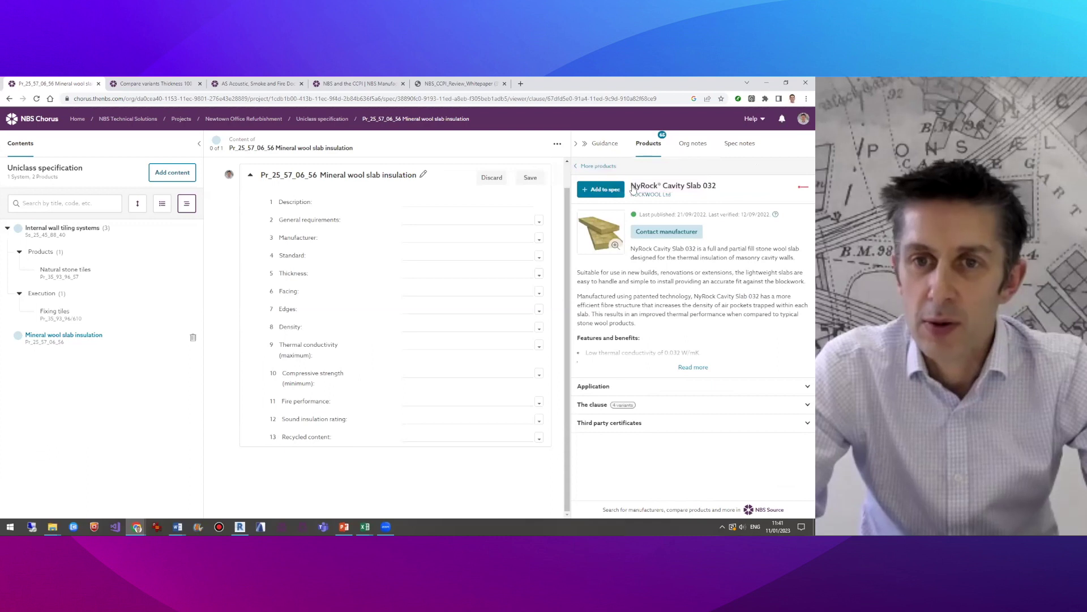
{"action": "left_click", "coordinate": [598, 166]}
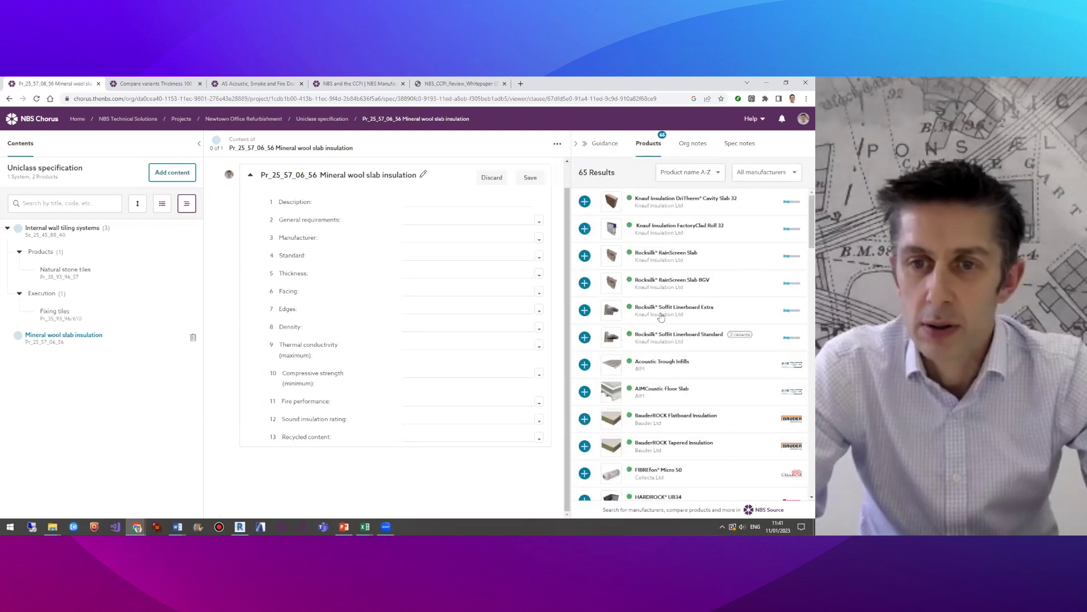
{"action": "left_click", "coordinate": [648, 260]}
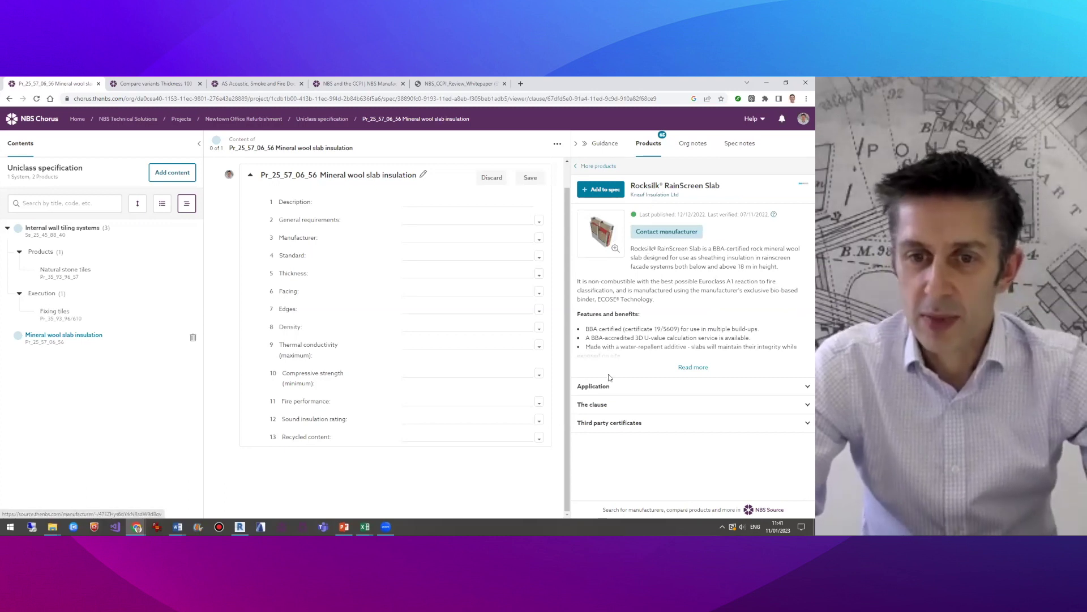
{"action": "left_click", "coordinate": [638, 405]}
{"action": "scroll", "coordinate": [639, 418], "scroll_direction": "down", "scroll_amount": 4}
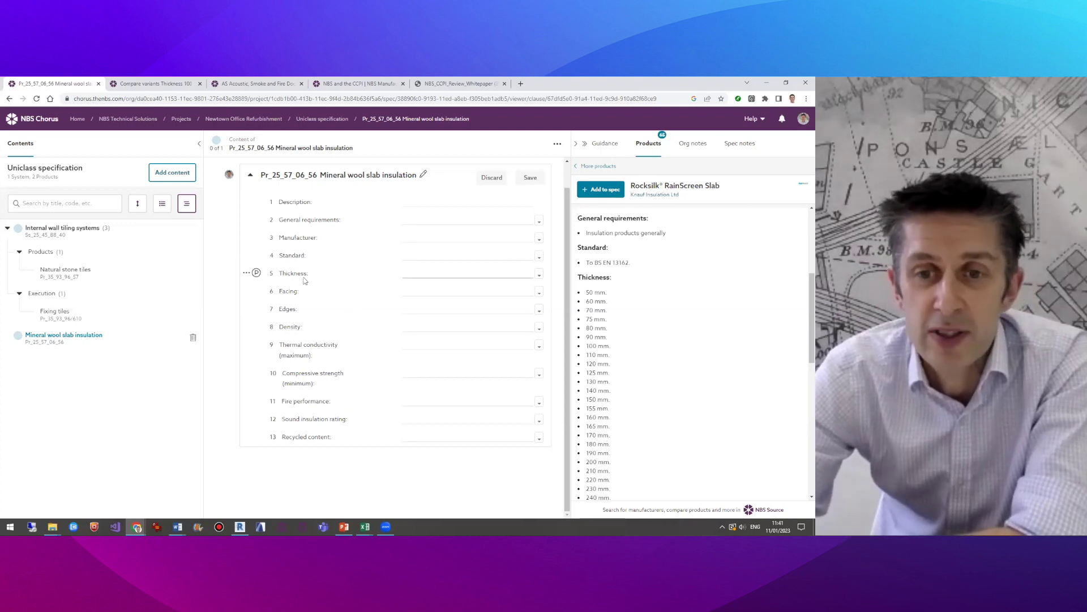
{"action": "scroll", "coordinate": [655, 355], "scroll_direction": "down", "scroll_amount": 5}
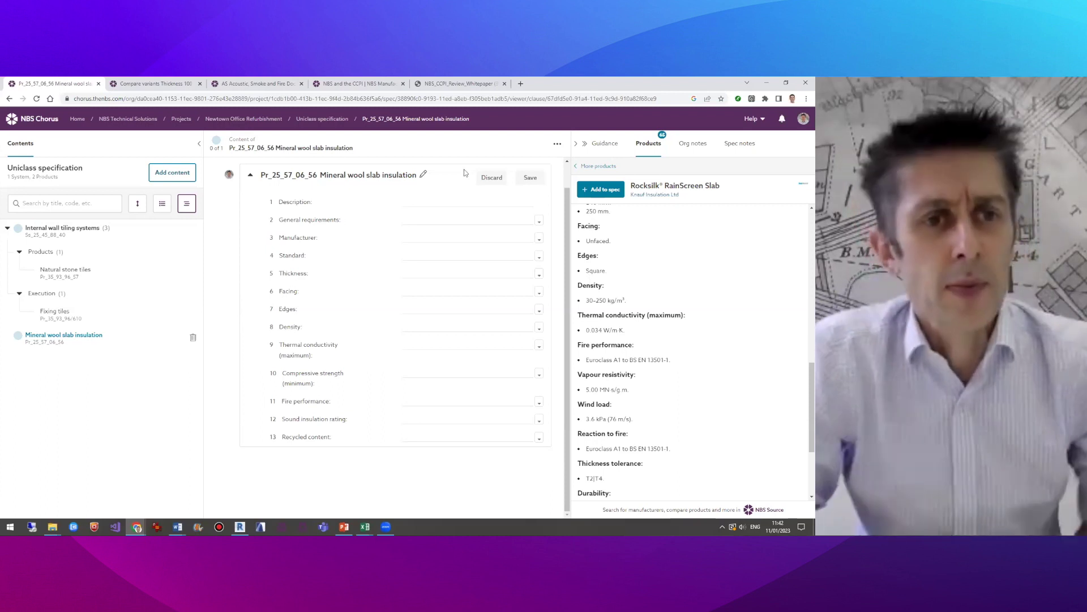
Switch to NBS Source, search for altro and open the products of the manufacturer Altro
{"action": "left_click", "coordinate": [152, 83]}
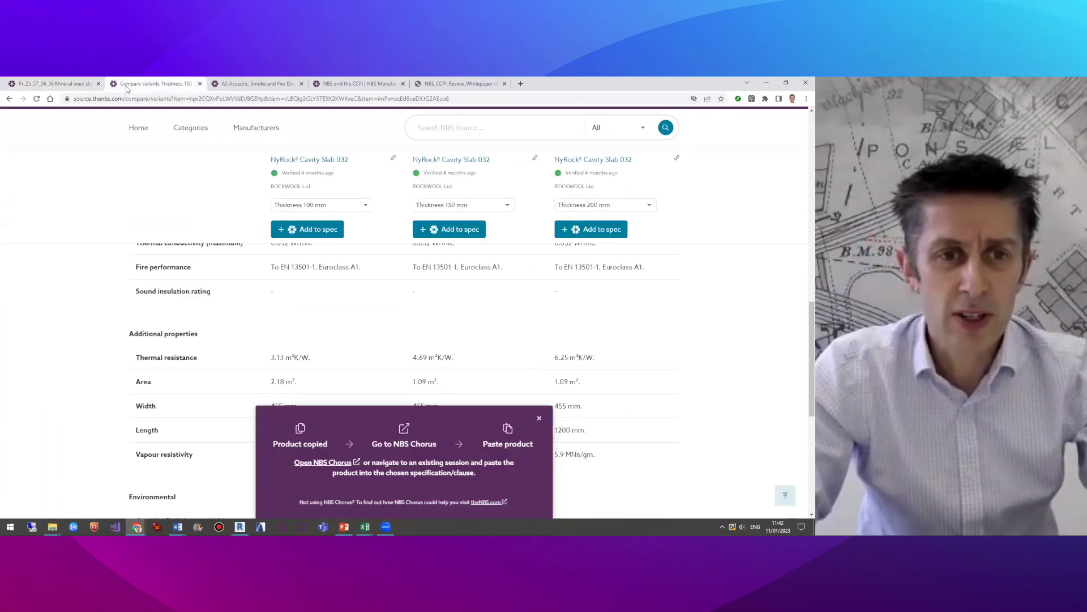
{"action": "left_click", "coordinate": [141, 139]}
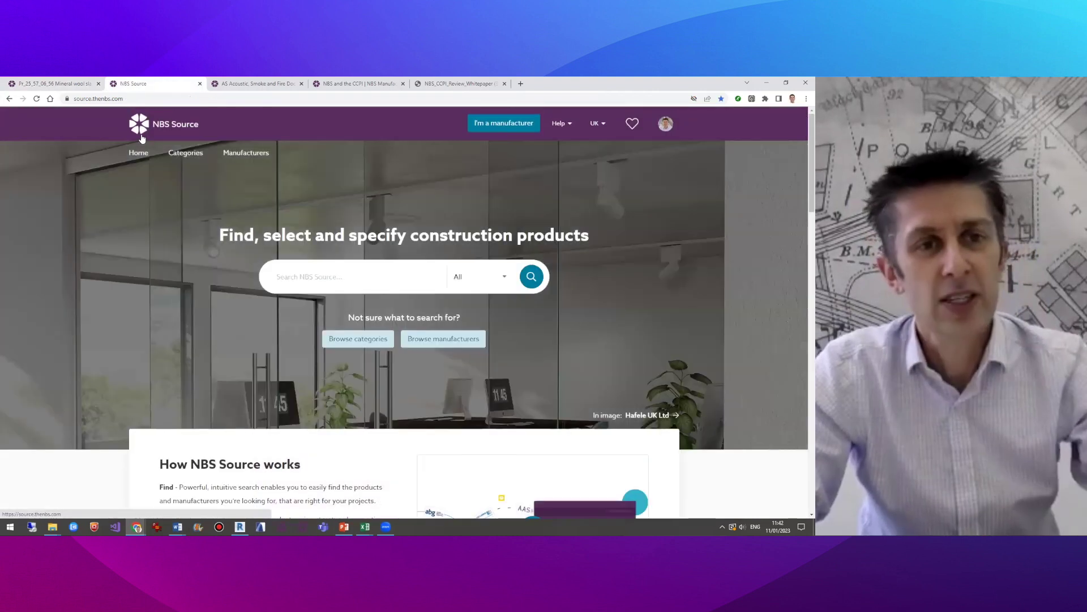
{"action": "left_click", "coordinate": [291, 275]}
{"action": "type", "text": "altro"}
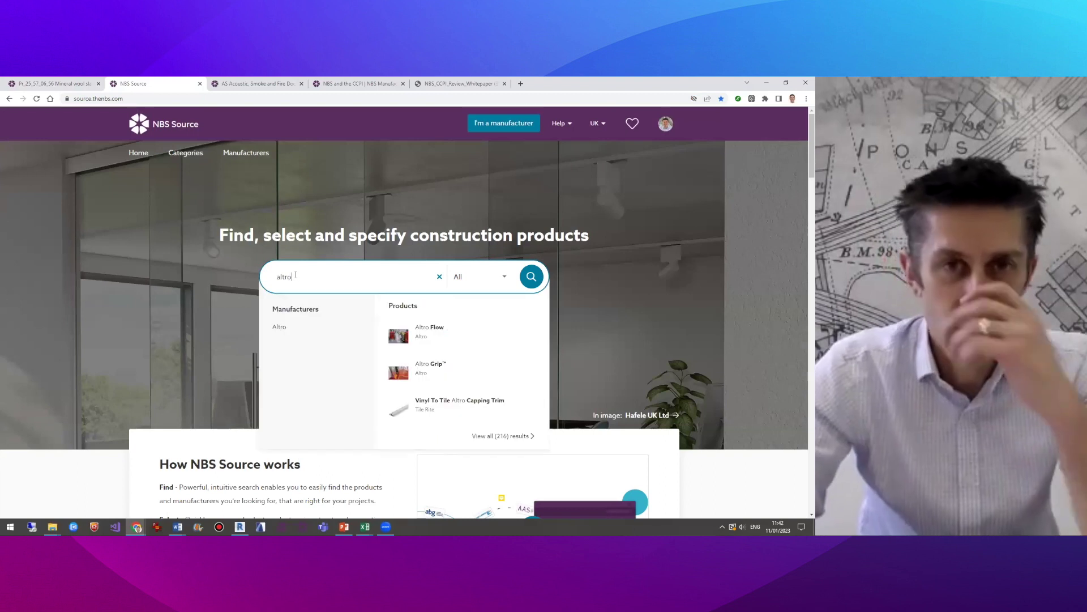
{"action": "left_click", "coordinate": [279, 328]}
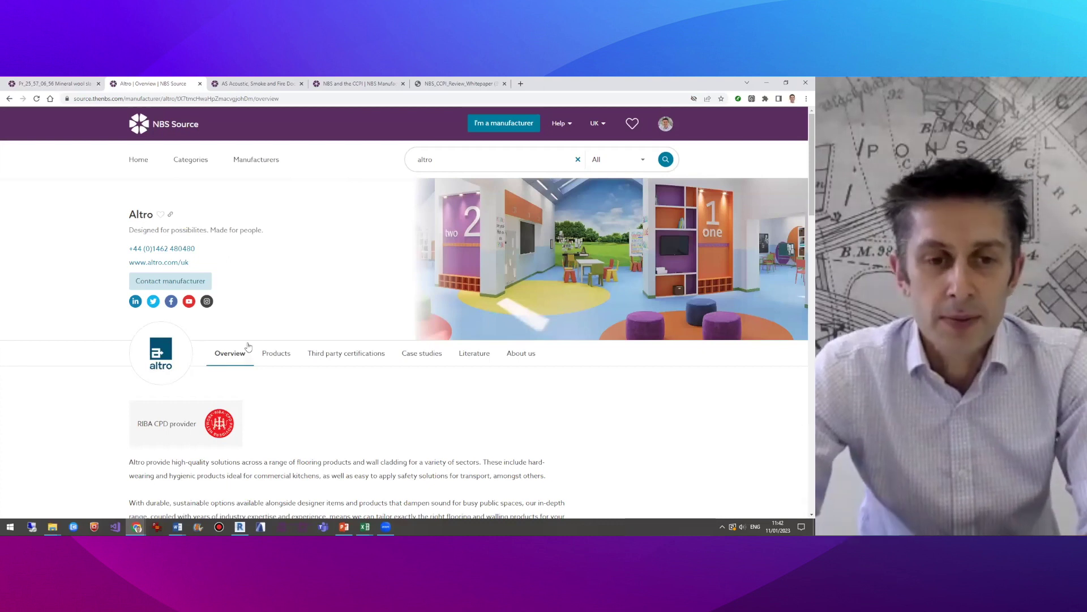
{"action": "left_click", "coordinate": [268, 358]}
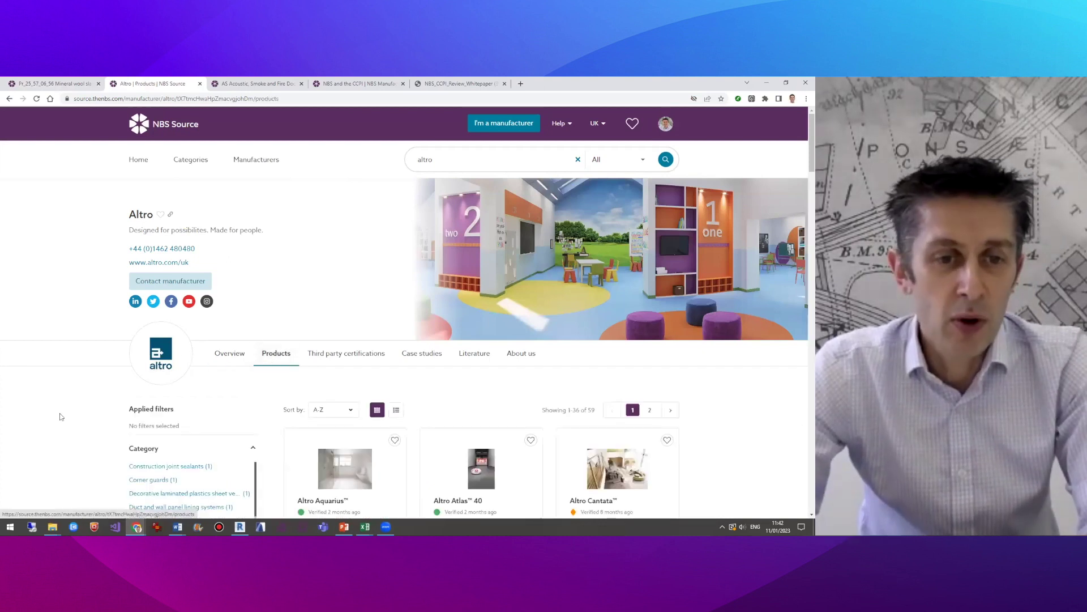
Filter the Altro products by Environmental Product Declaration (EPD) - BRE, and view the third party certifications of Altro Aquarius
{"action": "scroll", "coordinate": [61, 417], "scroll_direction": "down", "scroll_amount": 5}
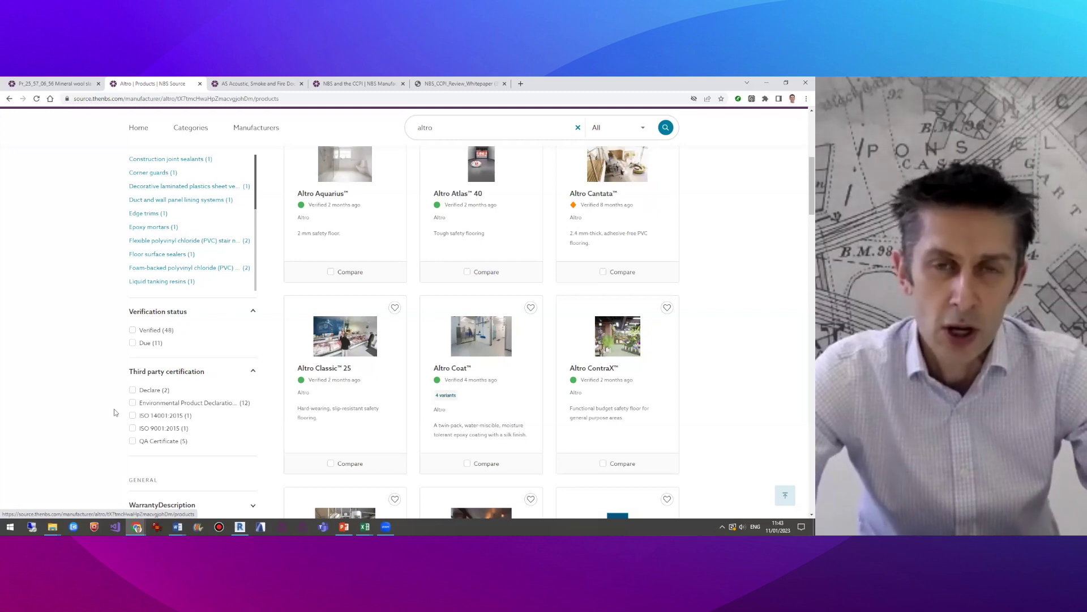
{"action": "left_click", "coordinate": [133, 403]}
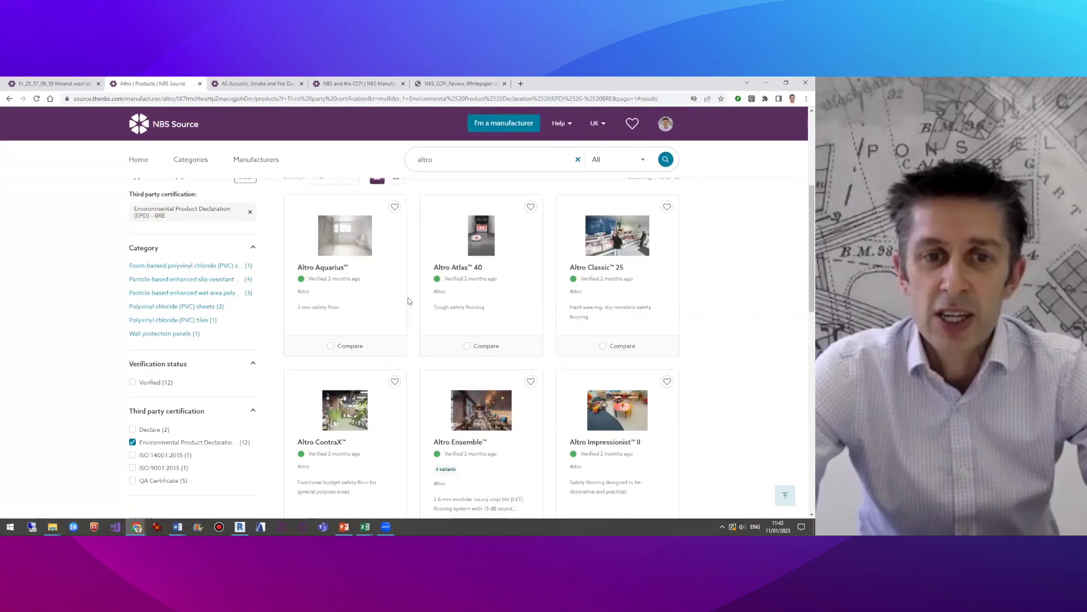
{"action": "left_click", "coordinate": [340, 270]}
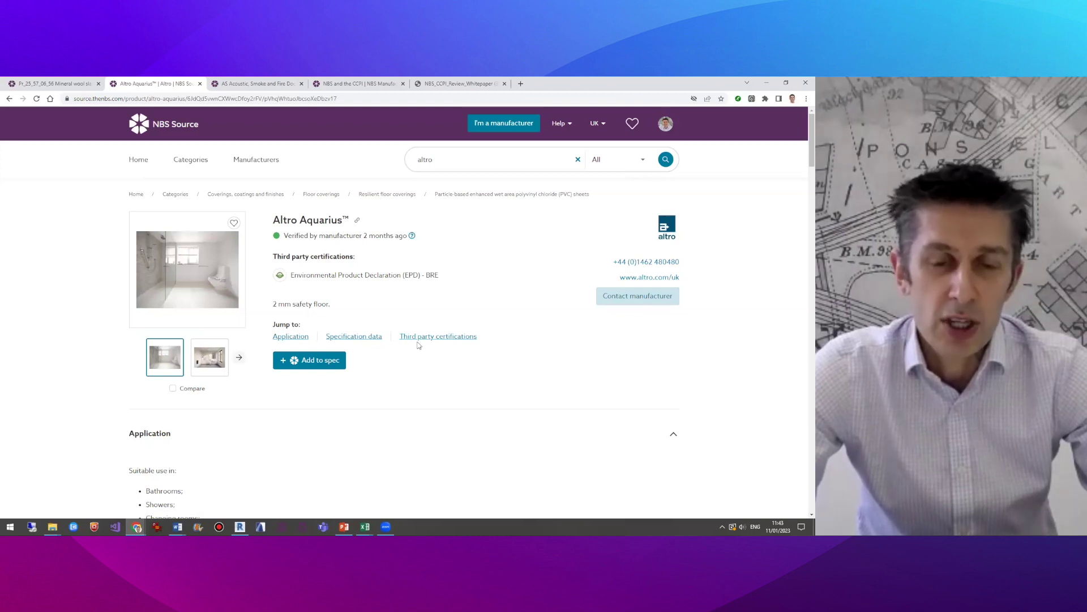
{"action": "left_click", "coordinate": [435, 339]}
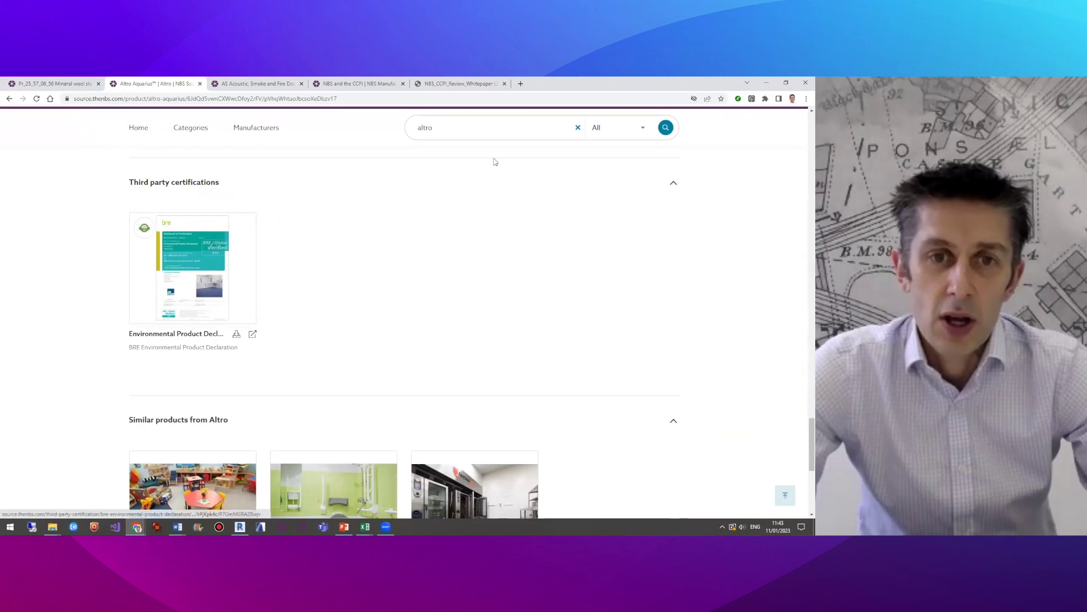
Search NBS Source for tob and open the products of the manufacturer Tobermore
{"action": "left_click", "coordinate": [422, 128]}
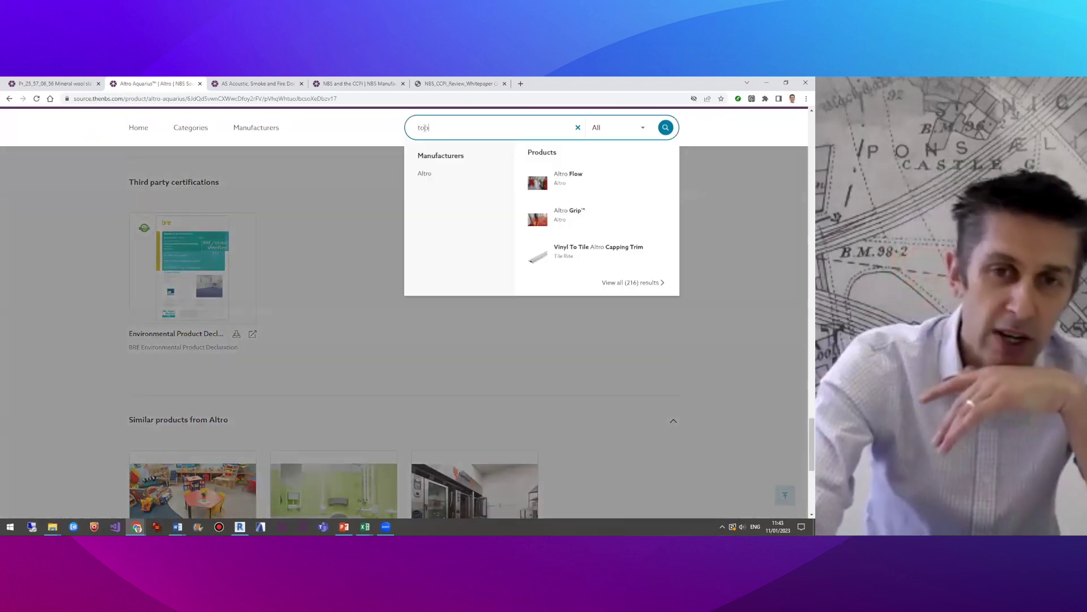
{"action": "double_click", "coordinate": [422, 128]}
{"action": "type", "text": "top"}
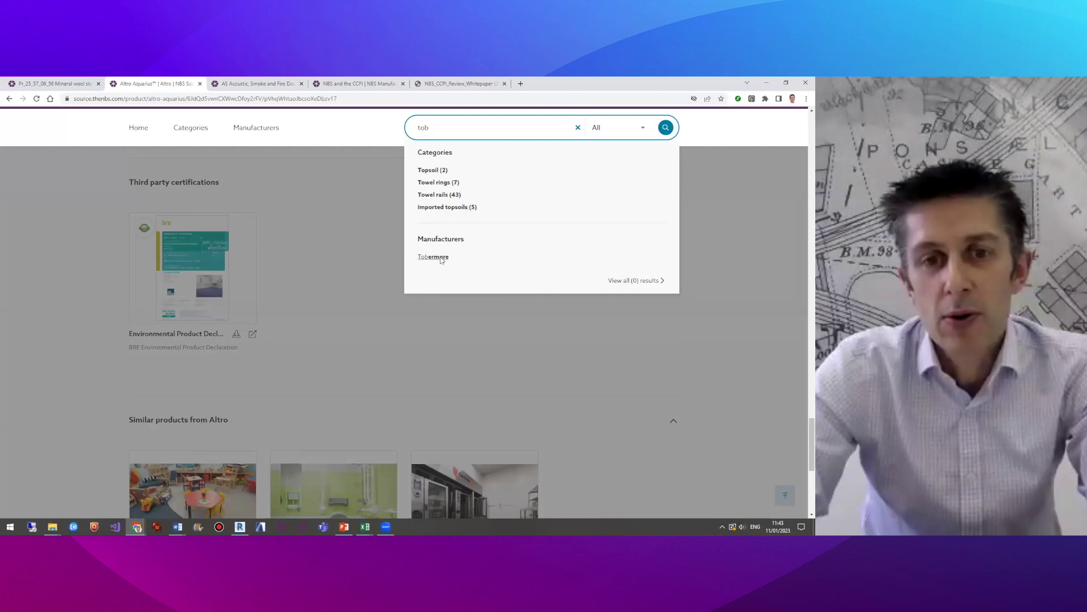
{"action": "left_click", "coordinate": [433, 256]}
{"action": "left_click", "coordinate": [278, 355]}
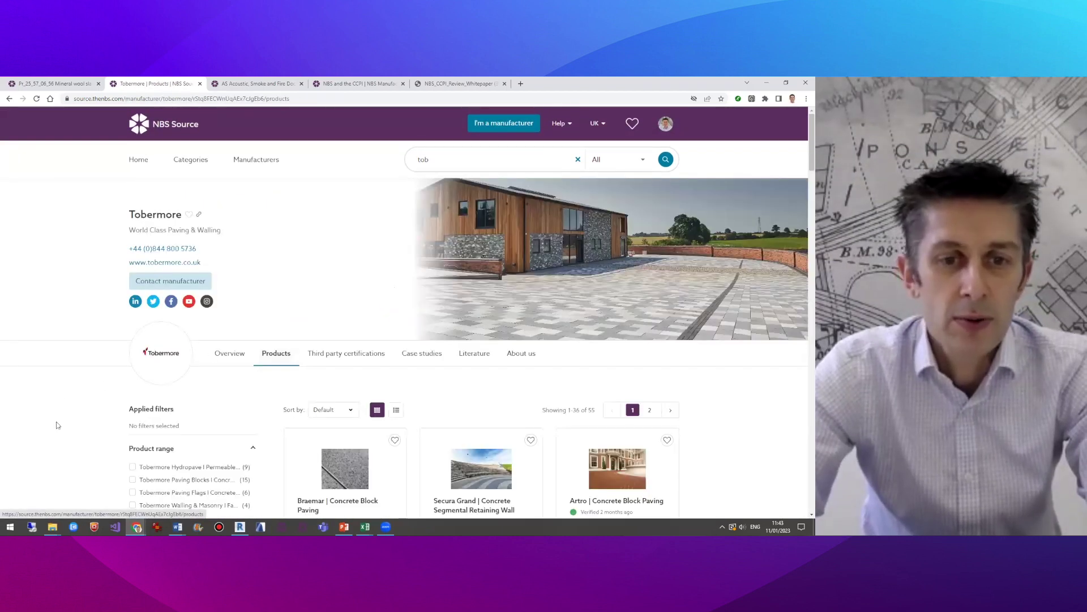
Filter the Tobermore products by the third party certification Environmental Product Declaration (EPD) – IGBC
{"action": "scroll", "coordinate": [57, 425], "scroll_direction": "down", "scroll_amount": 3}
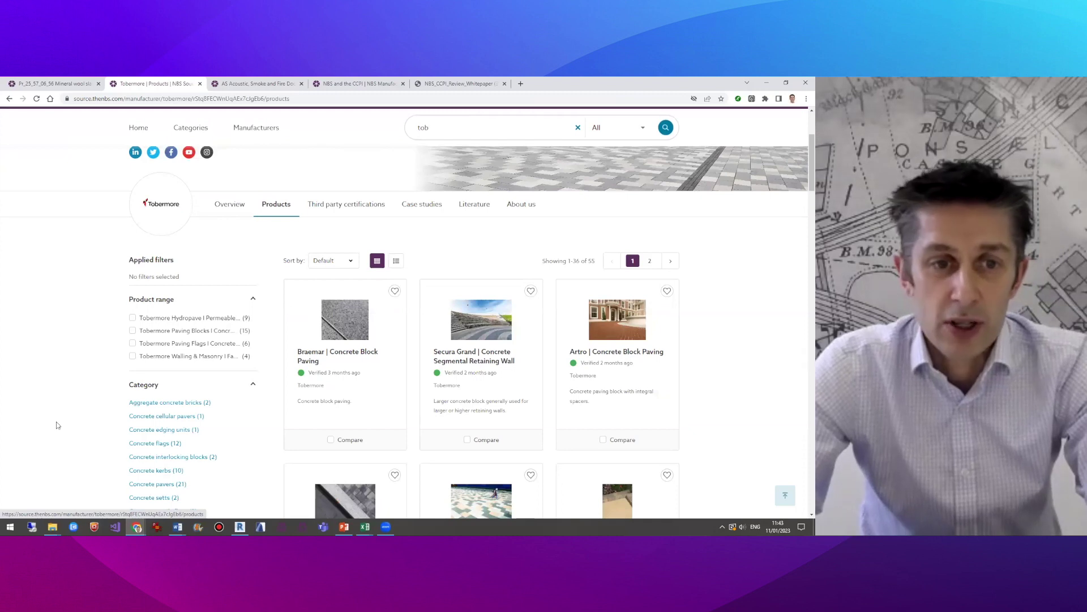
{"action": "scroll", "coordinate": [56, 425], "scroll_direction": "down", "scroll_amount": 3}
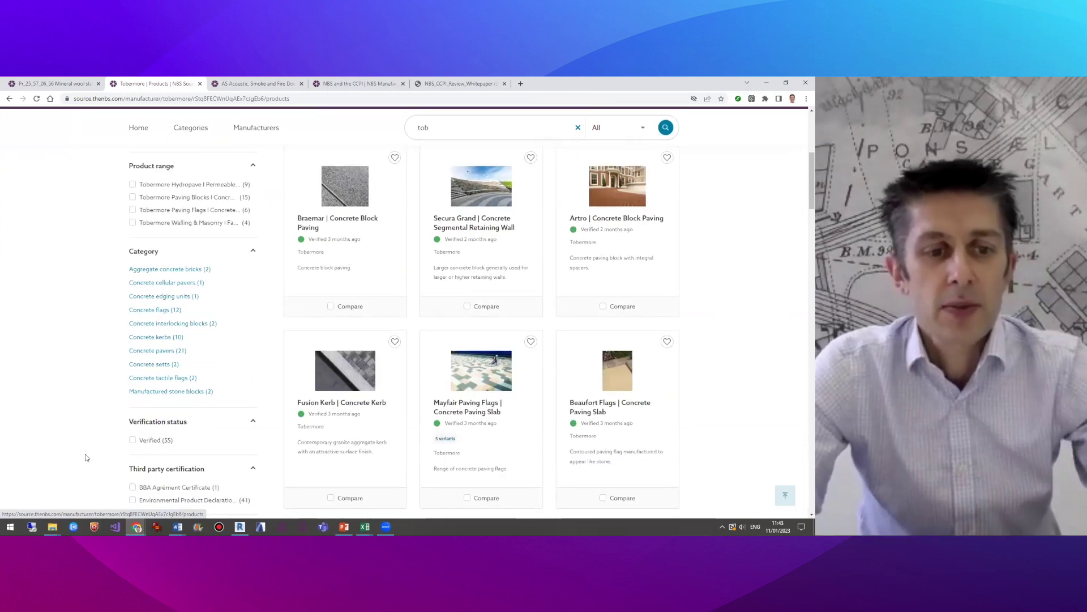
{"action": "scroll", "coordinate": [84, 458], "scroll_direction": "down", "scroll_amount": 3}
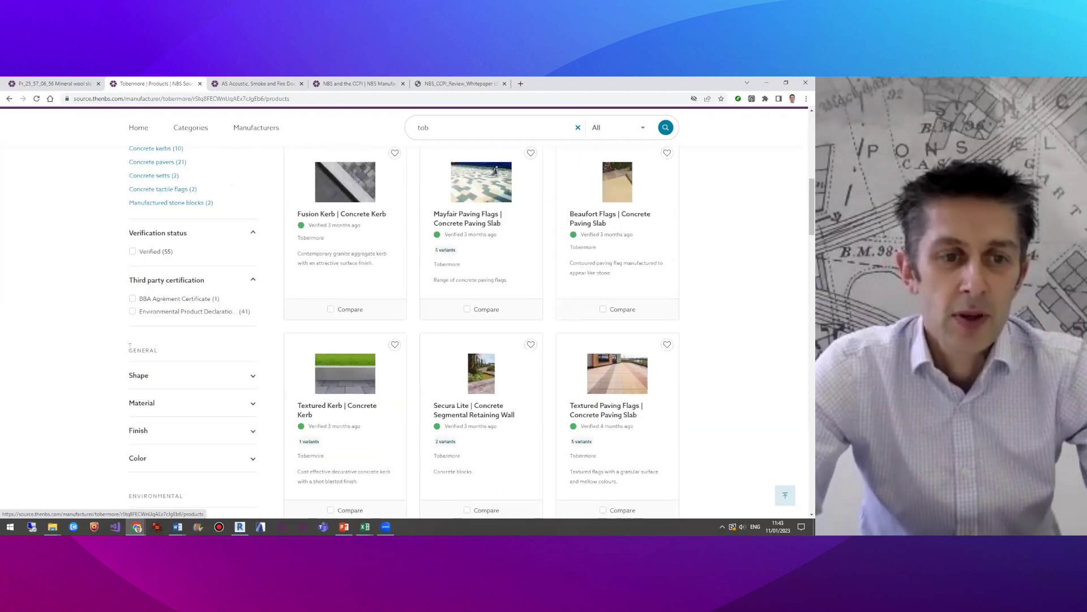
{"action": "left_click", "coordinate": [132, 315]}
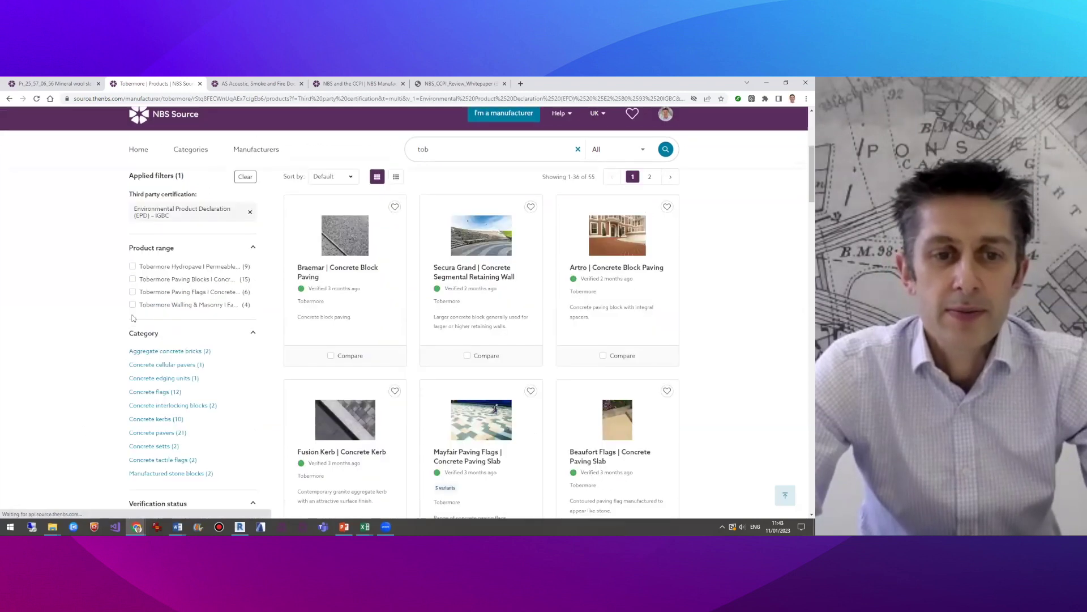
Open Braemar | Concrete Block Paving and view its third party certifications
{"action": "left_click", "coordinate": [347, 271]}
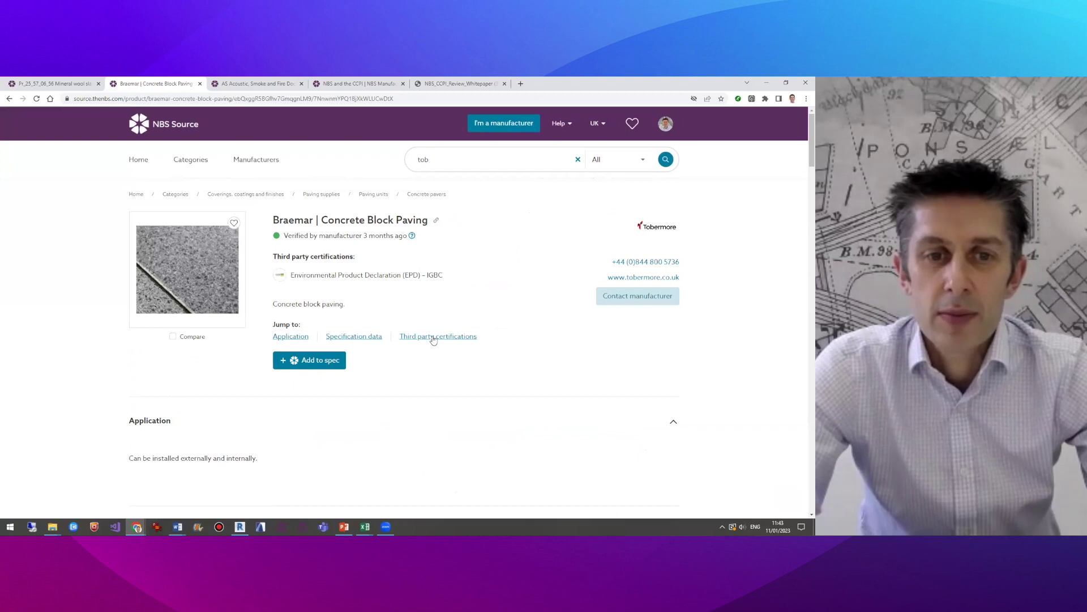
{"action": "left_click_drag", "start_coordinate": [386, 278], "coordinate": [294, 277]}
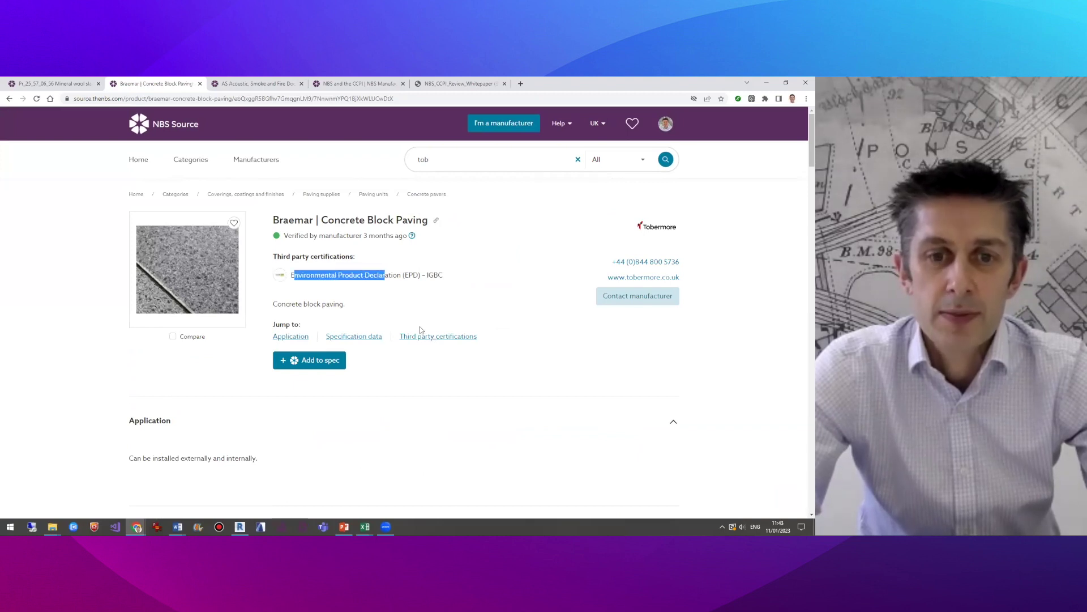
{"action": "left_click", "coordinate": [436, 337]}
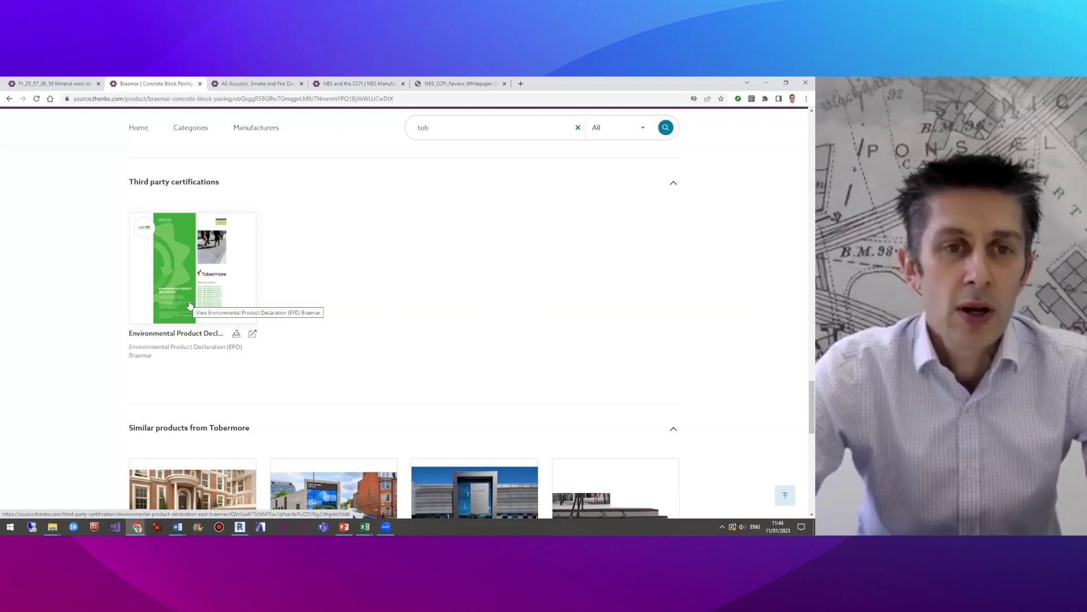
Search for pile car and open the Pile carpet tiles category
{"action": "left_click", "coordinate": [424, 127]}
{"action": "double_click", "coordinate": [424, 128]}
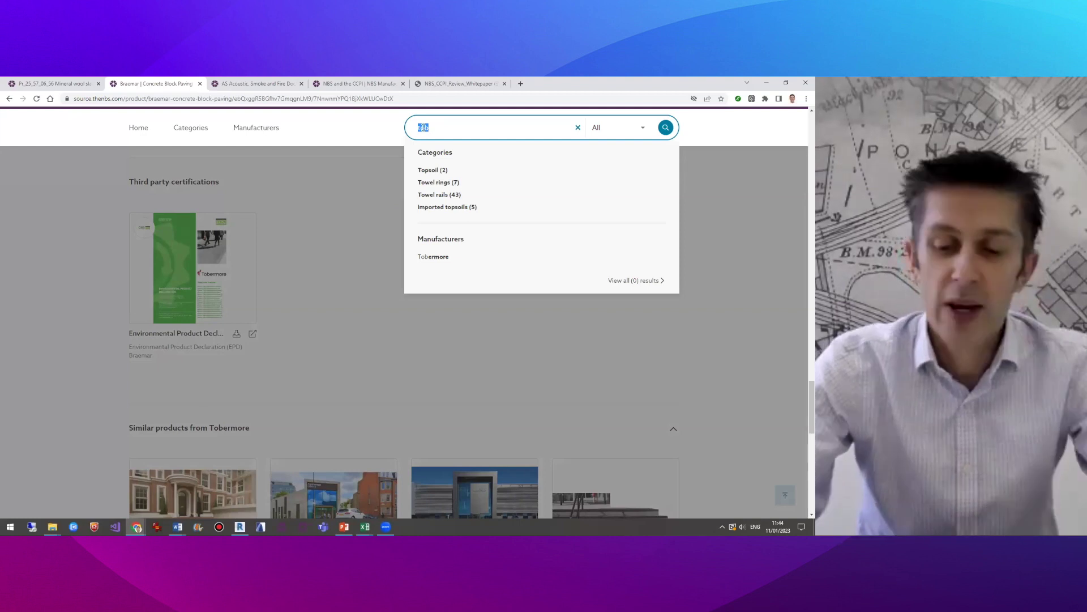
{"action": "type", "text": "pile car"}
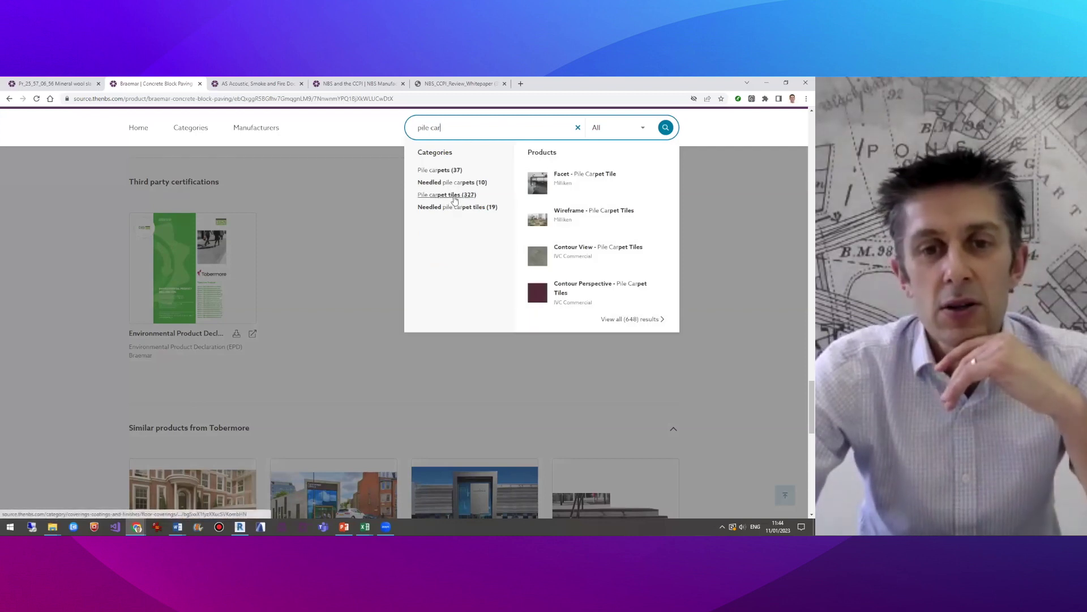
{"action": "left_click", "coordinate": [454, 195]}
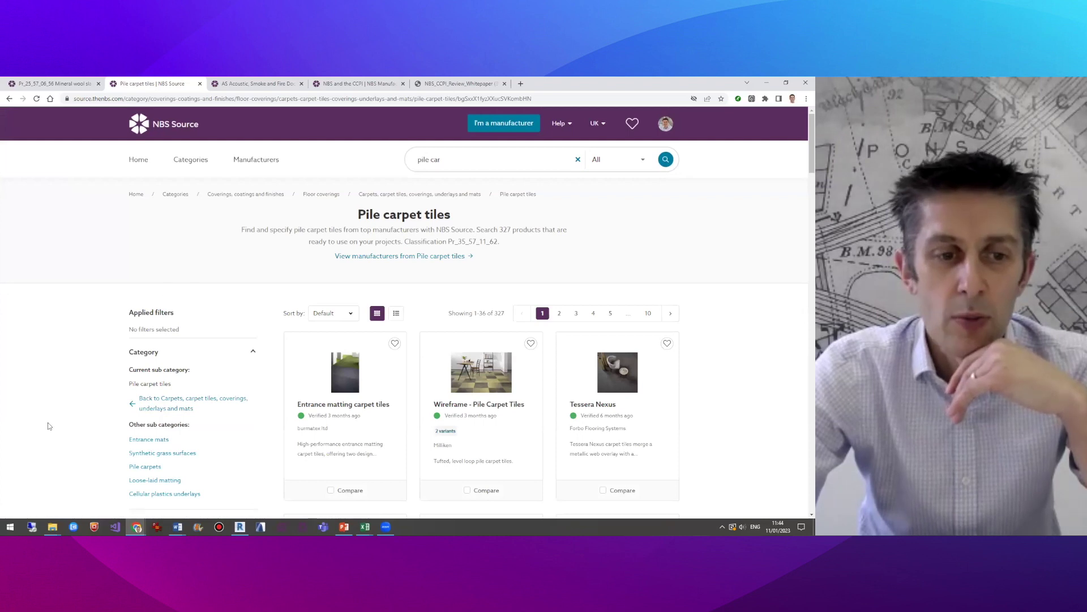
Review the certification and manufacturer filters, filter the pile carpet tiles by Environmental Product Declaration (EPD) - BRE, and remove that filter
{"action": "scroll", "coordinate": [48, 426], "scroll_direction": "down", "scroll_amount": 3}
{"action": "scroll", "coordinate": [49, 425], "scroll_direction": "down", "scroll_amount": 5}
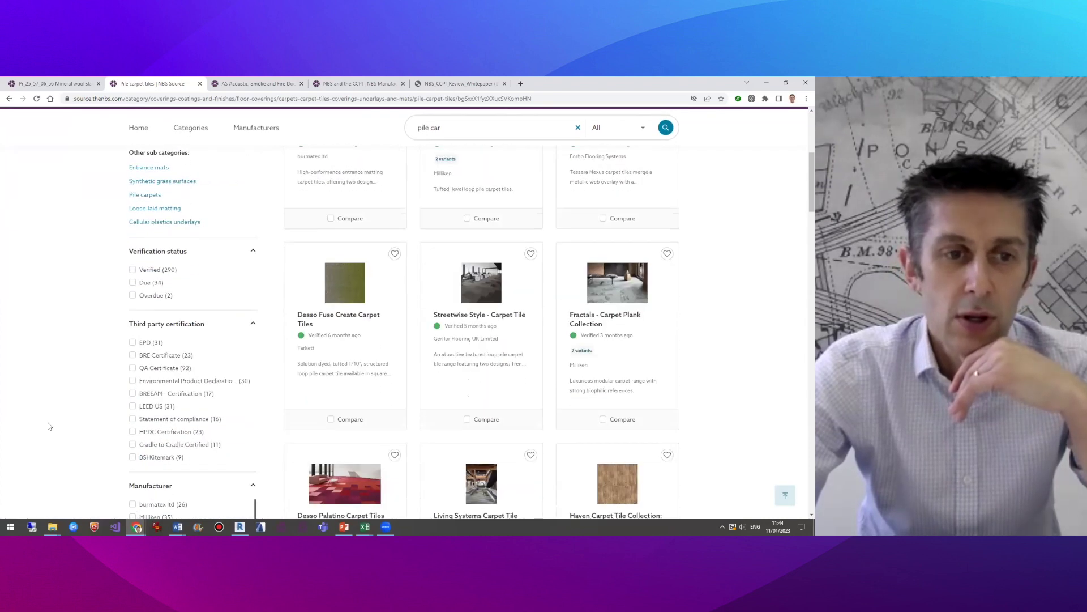
{"action": "scroll", "coordinate": [165, 357], "scroll_direction": "down", "scroll_amount": 2}
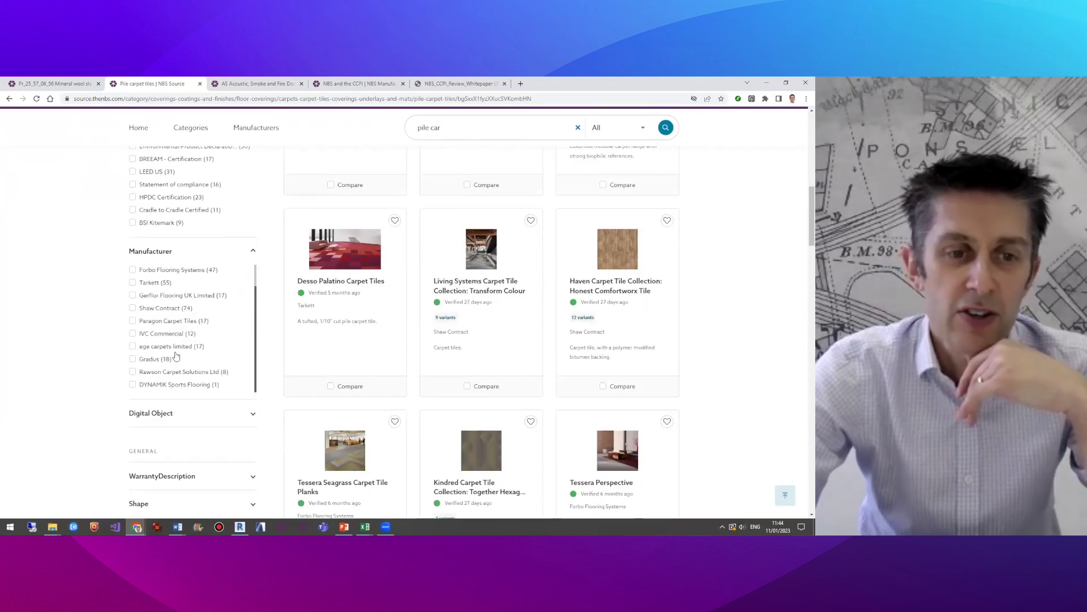
{"action": "scroll", "coordinate": [175, 356], "scroll_direction": "up", "scroll_amount": 2}
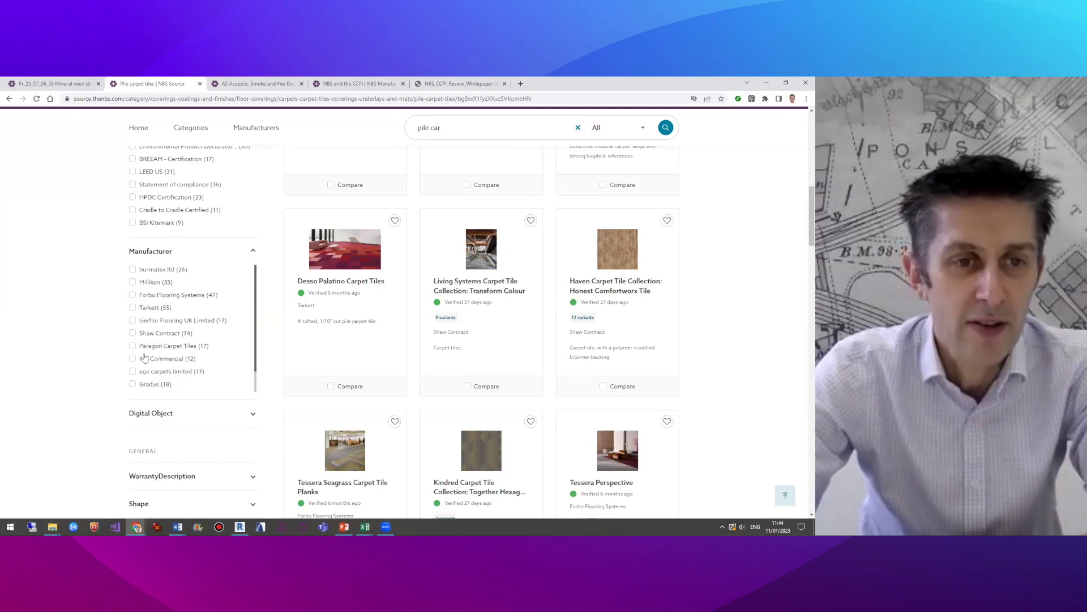
{"action": "scroll", "coordinate": [87, 335], "scroll_direction": "up", "scroll_amount": 1}
{"action": "scroll", "coordinate": [88, 336], "scroll_direction": "up", "scroll_amount": 2}
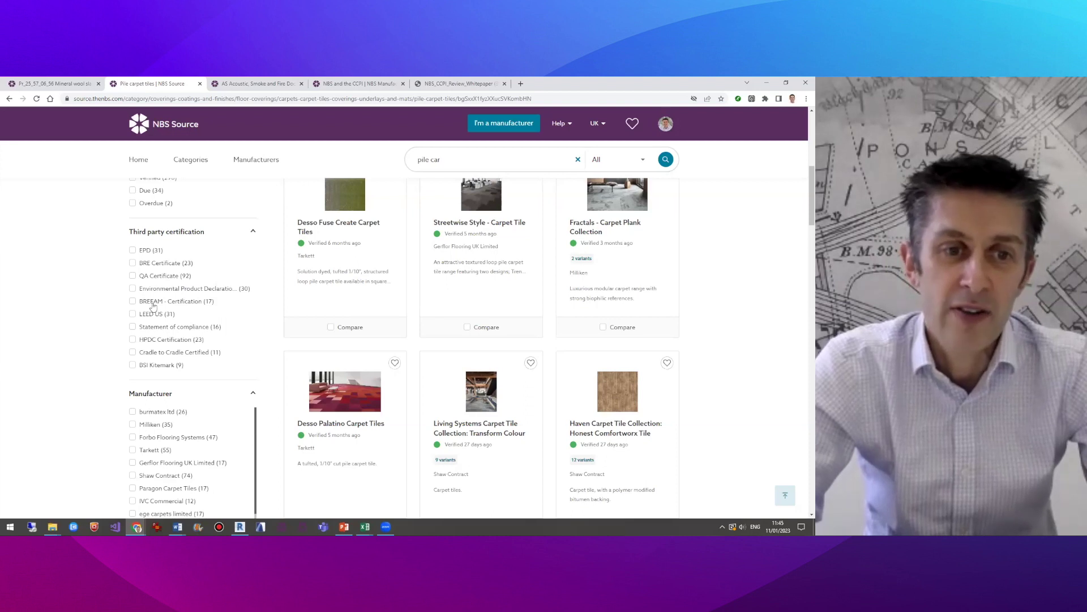
{"action": "left_click", "coordinate": [133, 289]}
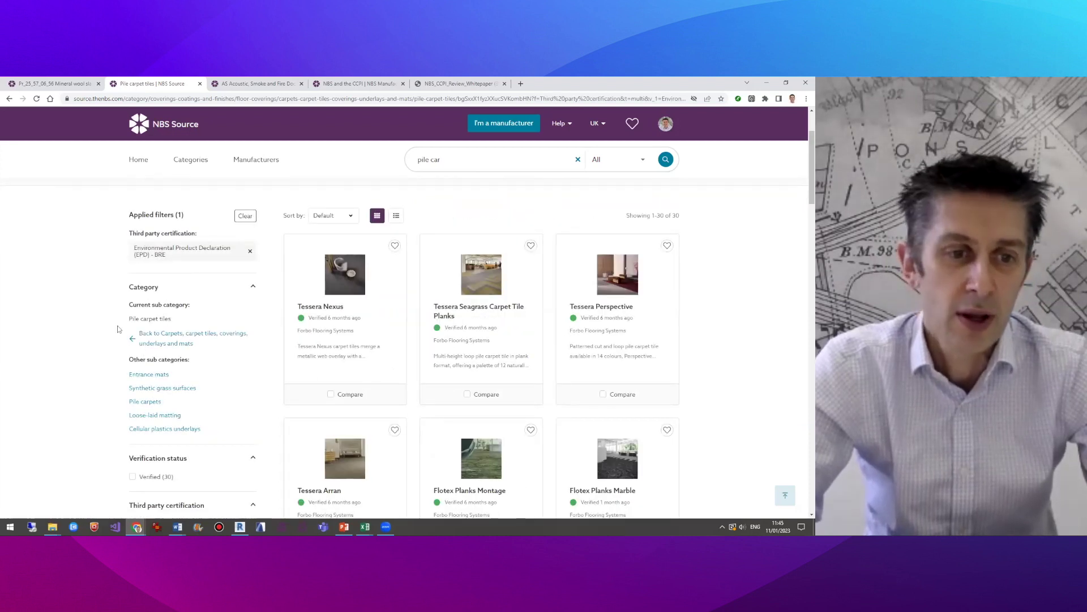
{"action": "scroll", "coordinate": [78, 410], "scroll_direction": "down", "scroll_amount": 2}
{"action": "scroll", "coordinate": [221, 261], "scroll_direction": "up", "scroll_amount": 1}
{"action": "left_click", "coordinate": [249, 225]}
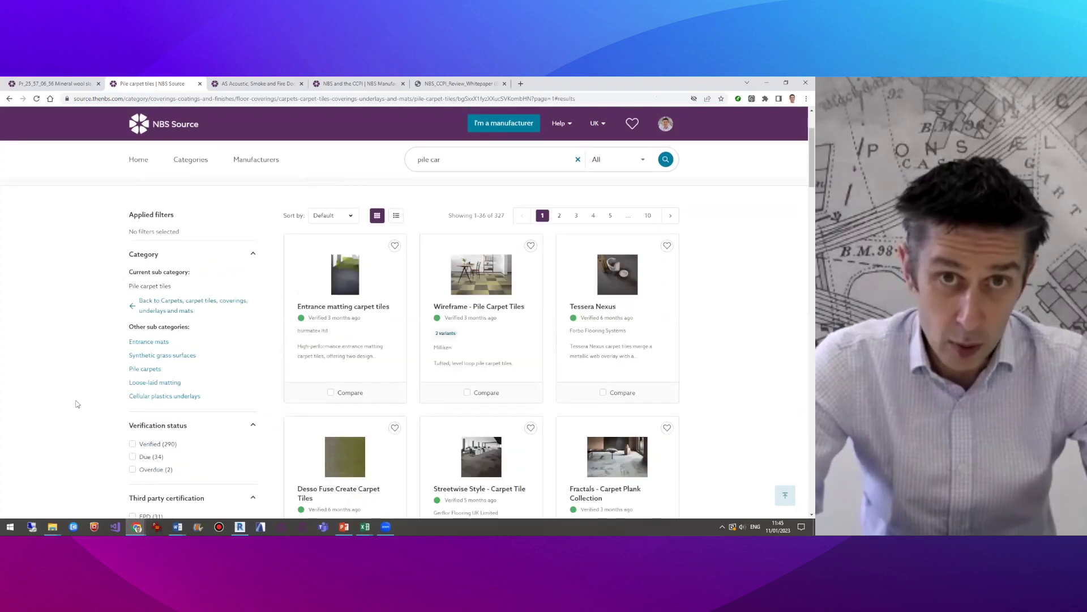
Examine the environmental filter options for pile carpet tiles: embodied carbon, recycled content and country of product manufacture
{"action": "scroll", "coordinate": [77, 404], "scroll_direction": "down", "scroll_amount": 9}
{"action": "scroll", "coordinate": [77, 404], "scroll_direction": "down", "scroll_amount": 4}
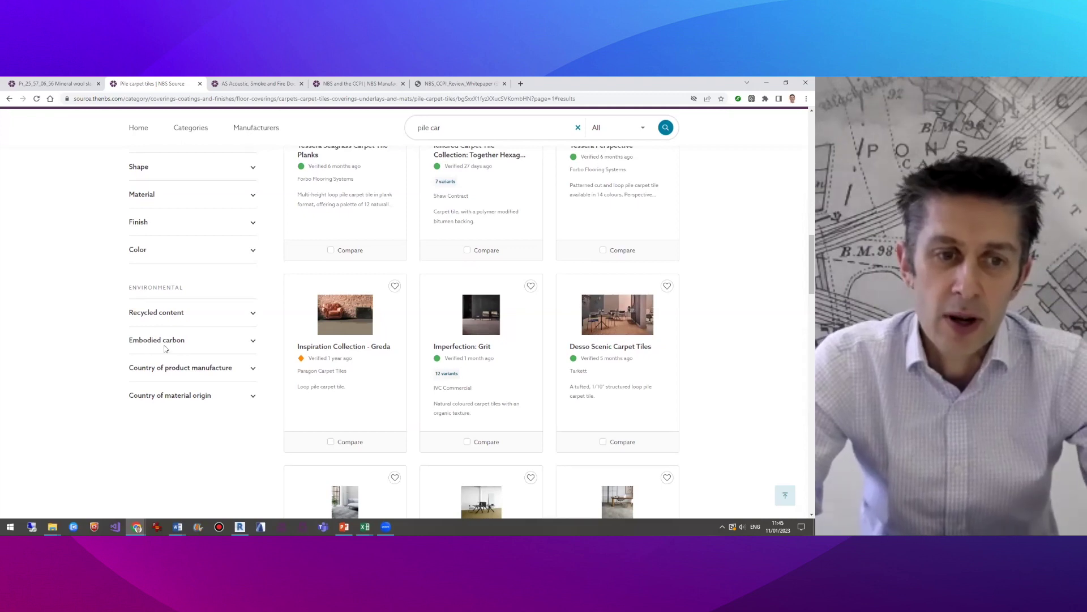
{"action": "left_click", "coordinate": [181, 344]}
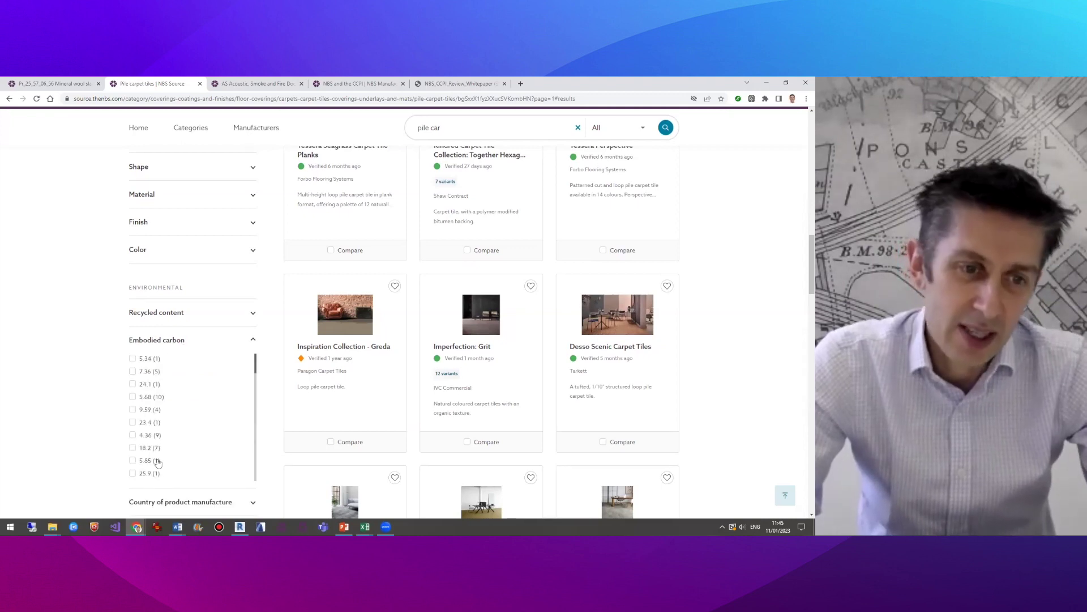
{"action": "scroll", "coordinate": [159, 476], "scroll_direction": "down", "scroll_amount": 1}
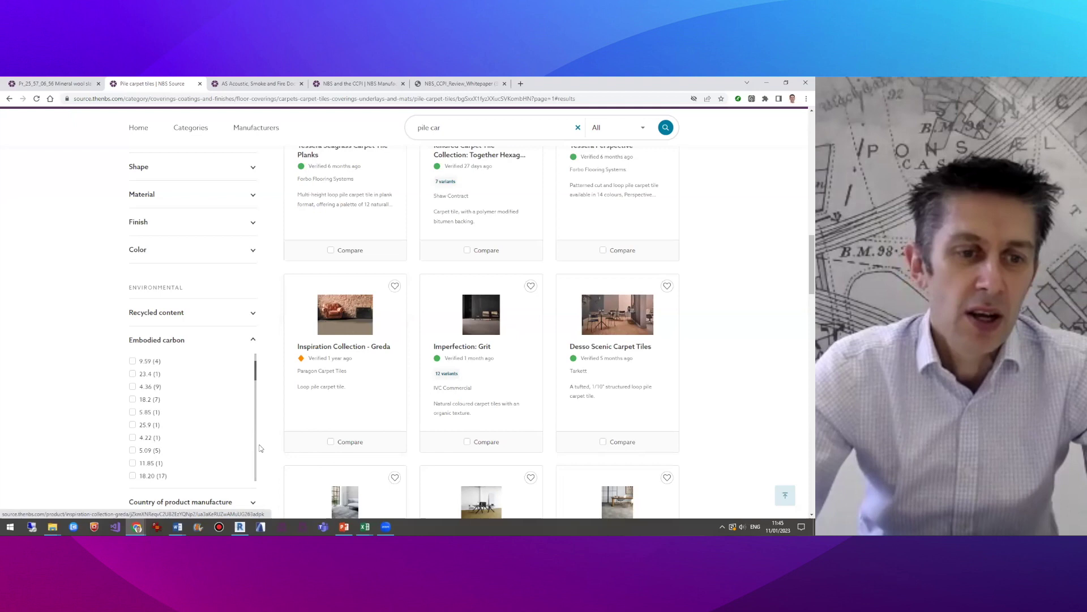
{"action": "left_click", "coordinate": [182, 315]}
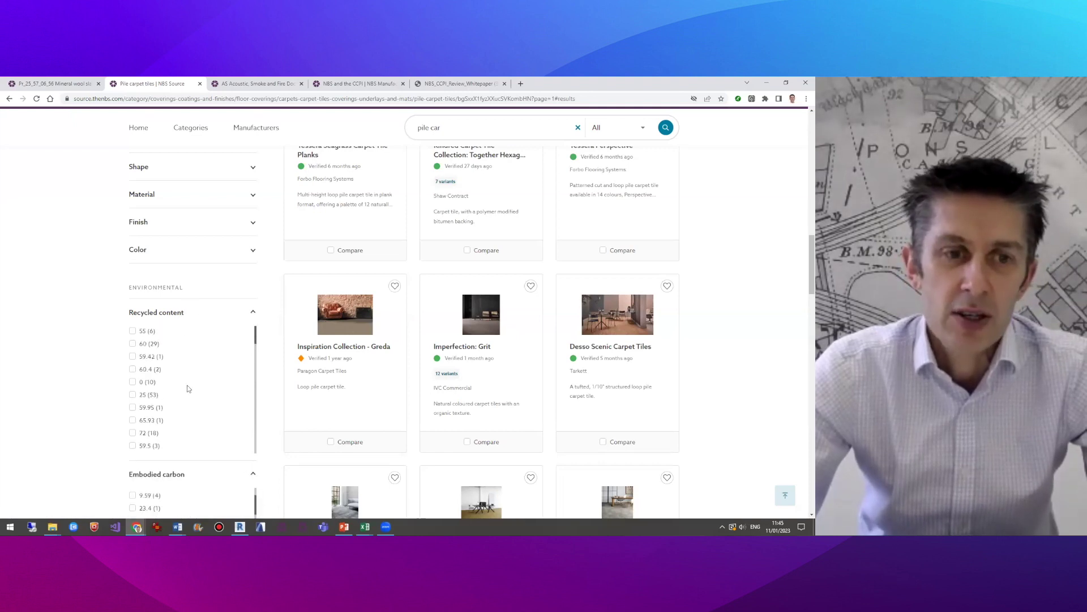
{"action": "scroll", "coordinate": [73, 437], "scroll_direction": "down", "scroll_amount": 5}
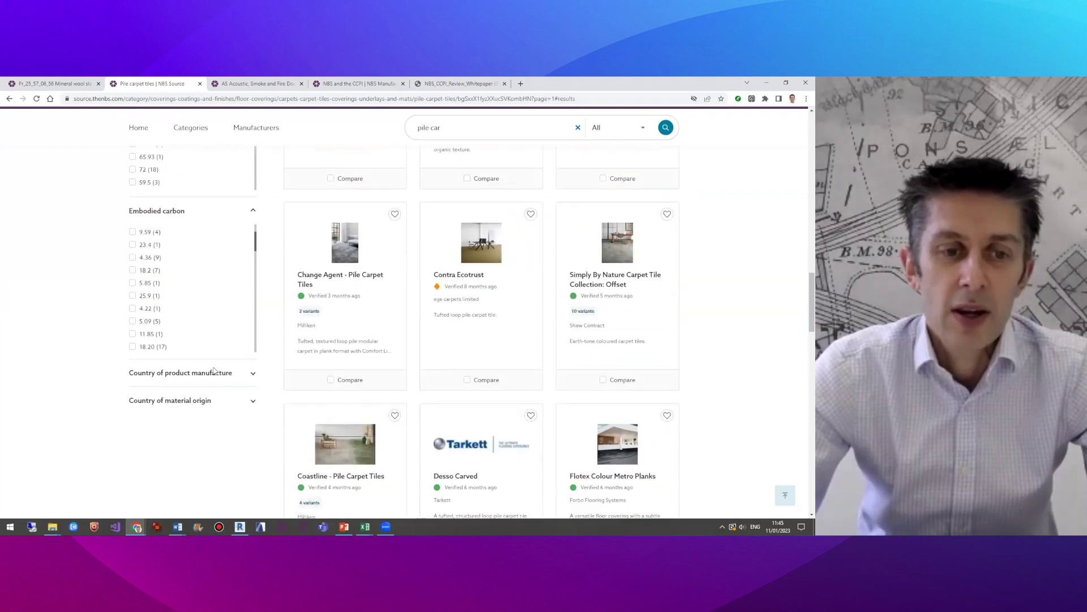
{"action": "left_click", "coordinate": [214, 375]}
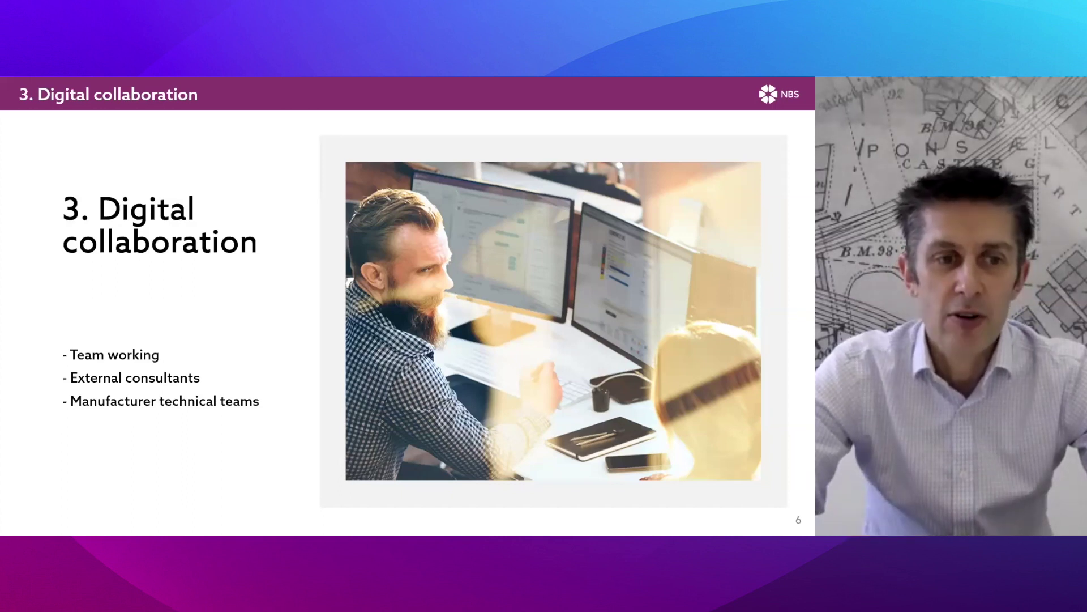
Switch to NBS Chorus, open the NBS Lakeside Restaurant project and review its team members' companies and project roles
{"action": "key", "text": "alt+Tab"}
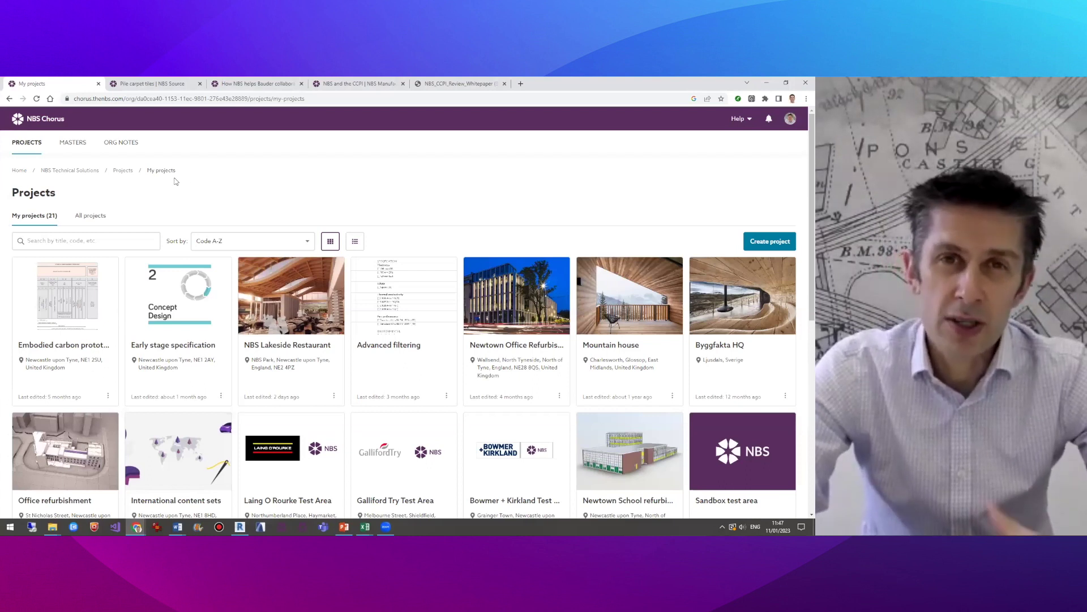
{"action": "left_click", "coordinate": [287, 327]}
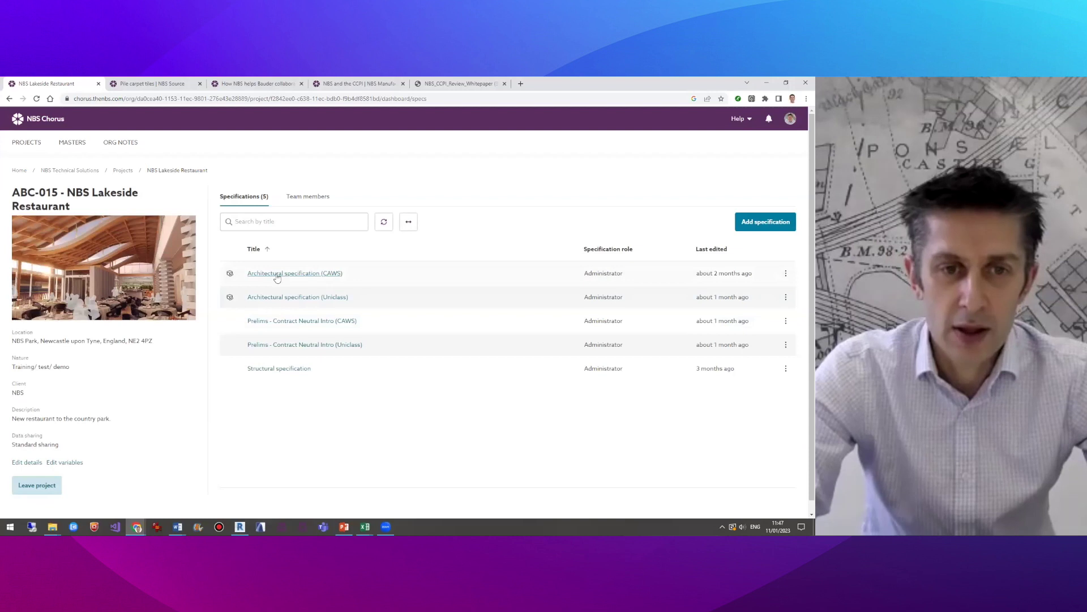
{"action": "left_click", "coordinate": [311, 204]}
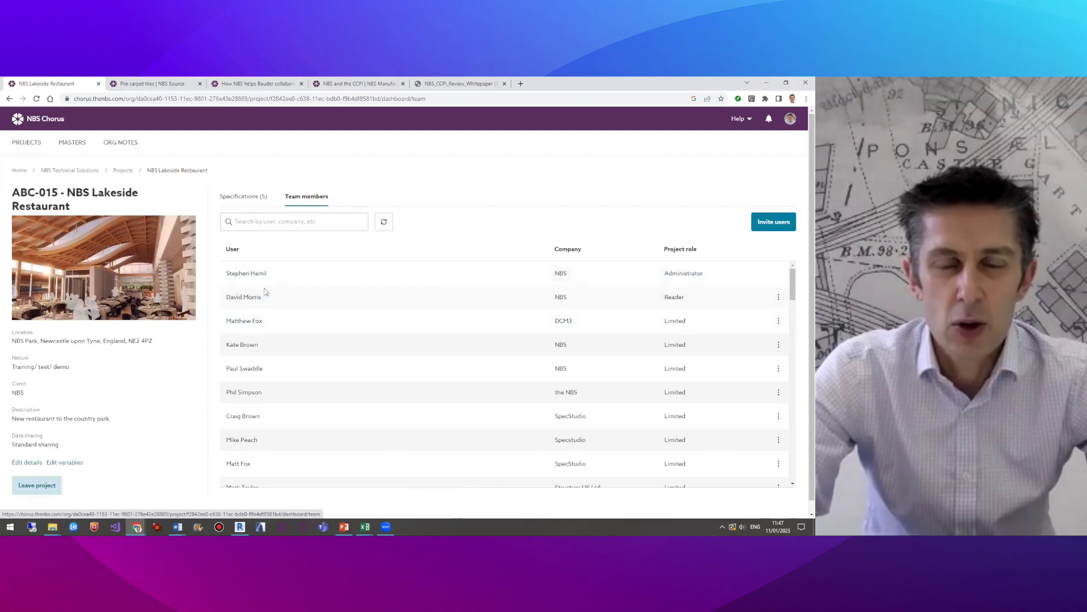
{"action": "mouse_move", "coordinate": [264, 292]}
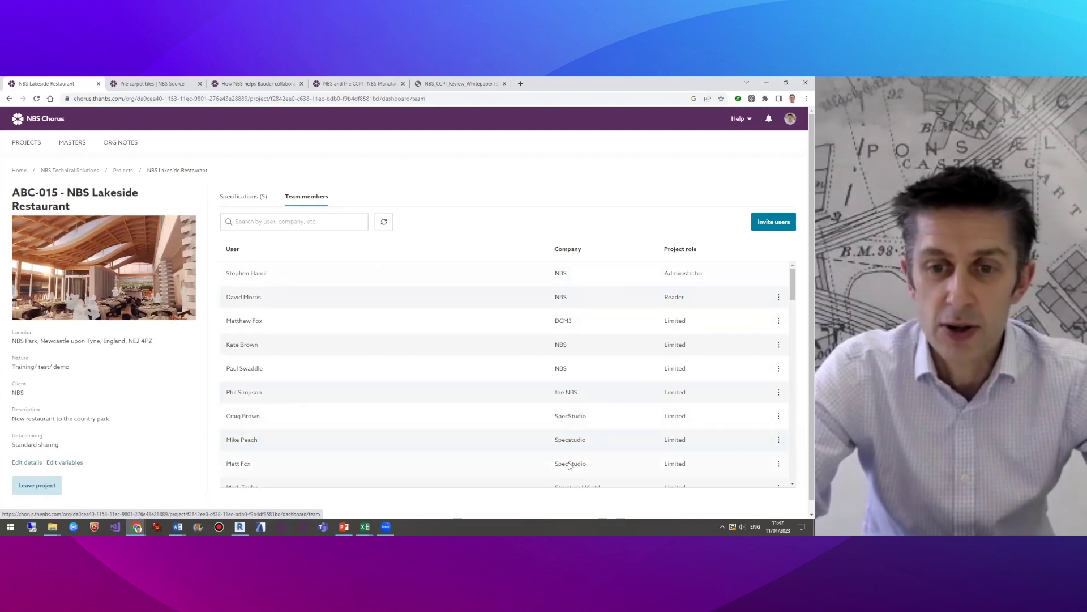
{"action": "scroll", "coordinate": [416, 433], "scroll_direction": "down", "scroll_amount": 3}
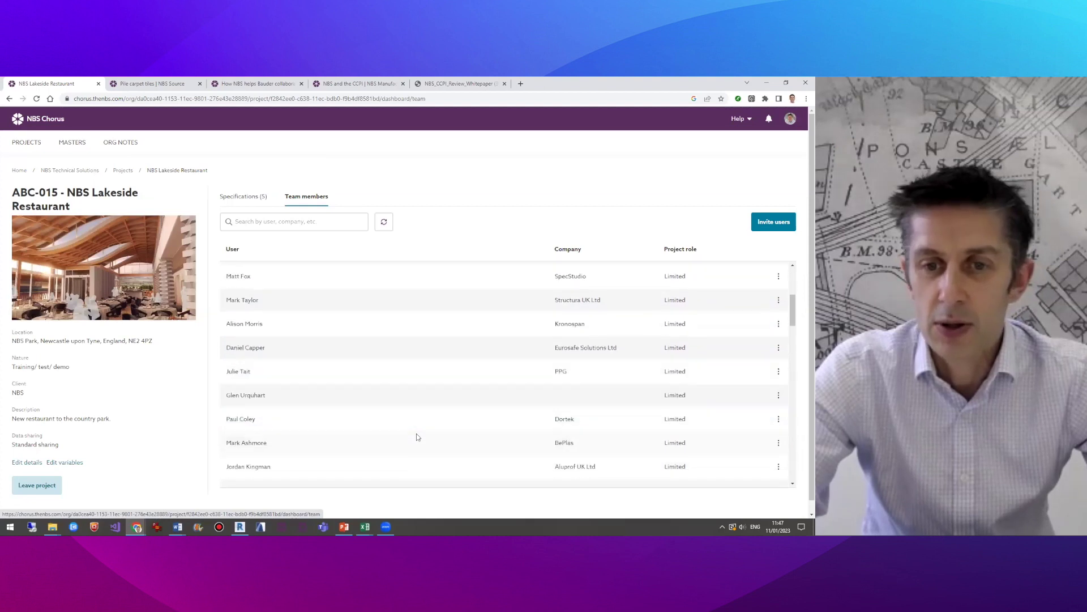
{"action": "scroll", "coordinate": [416, 433], "scroll_direction": "down", "scroll_amount": 1}
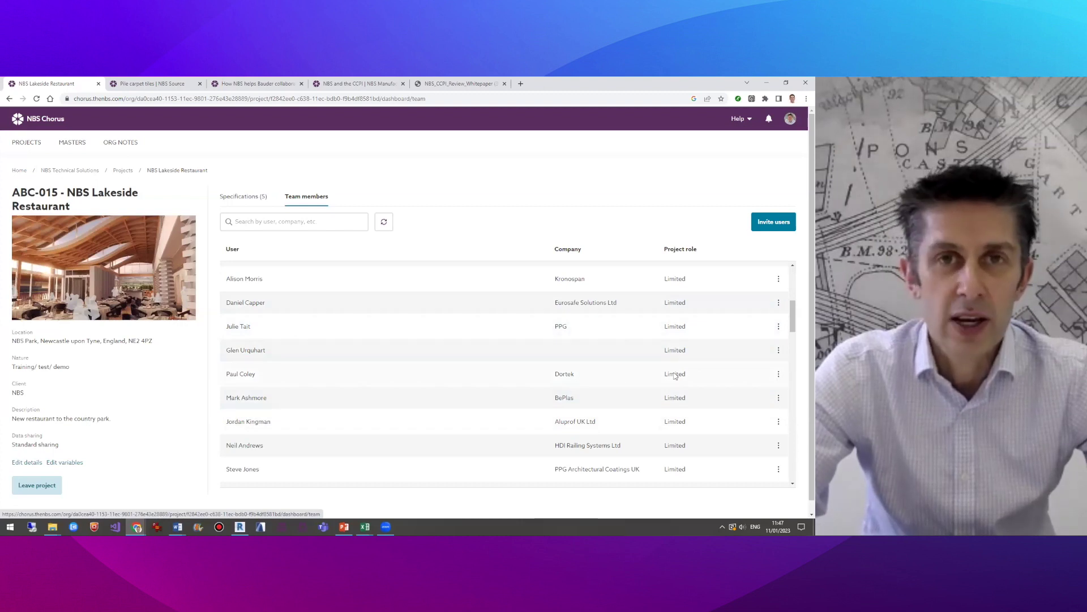
Review the project role and specification-level roles of the team member from Dortek, and leave without saving
{"action": "left_click", "coordinate": [778, 374]}
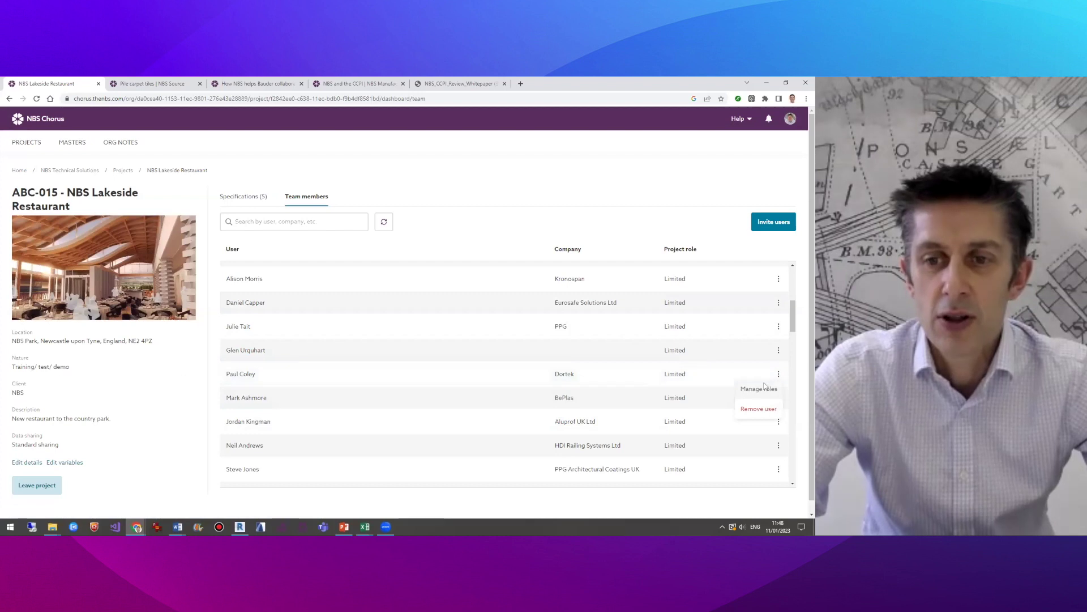
{"action": "left_click", "coordinate": [757, 390]}
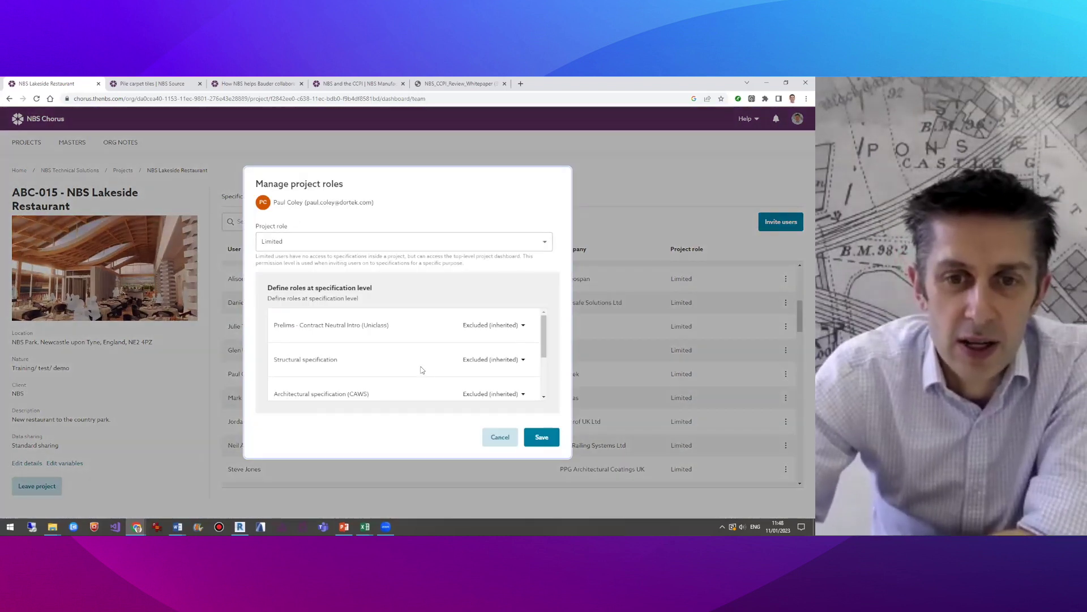
{"action": "scroll", "coordinate": [431, 377], "scroll_direction": "down", "scroll_amount": 3}
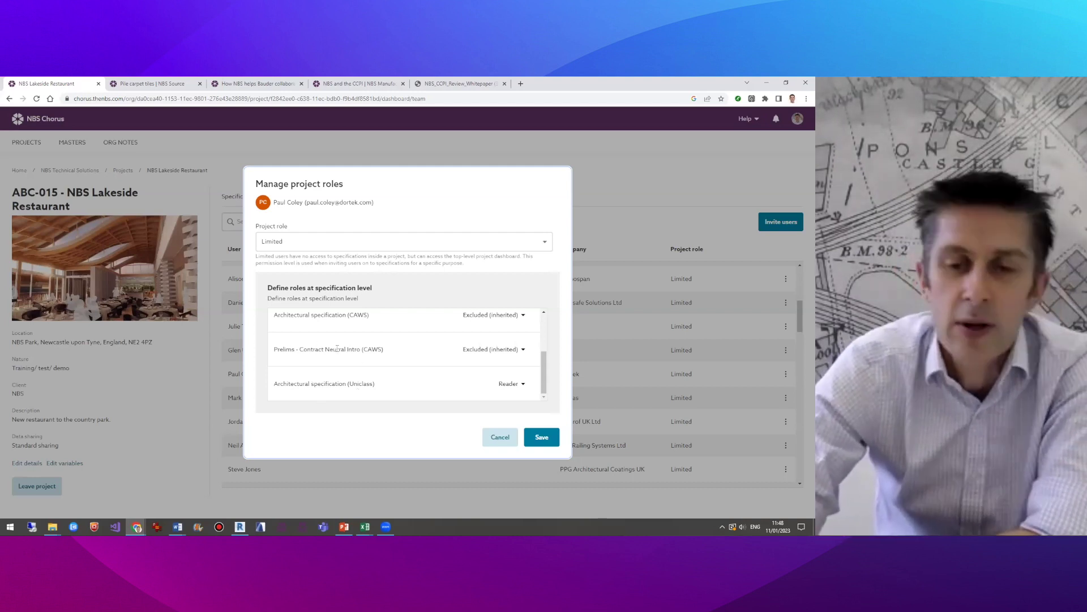
{"action": "left_click", "coordinate": [499, 437]}
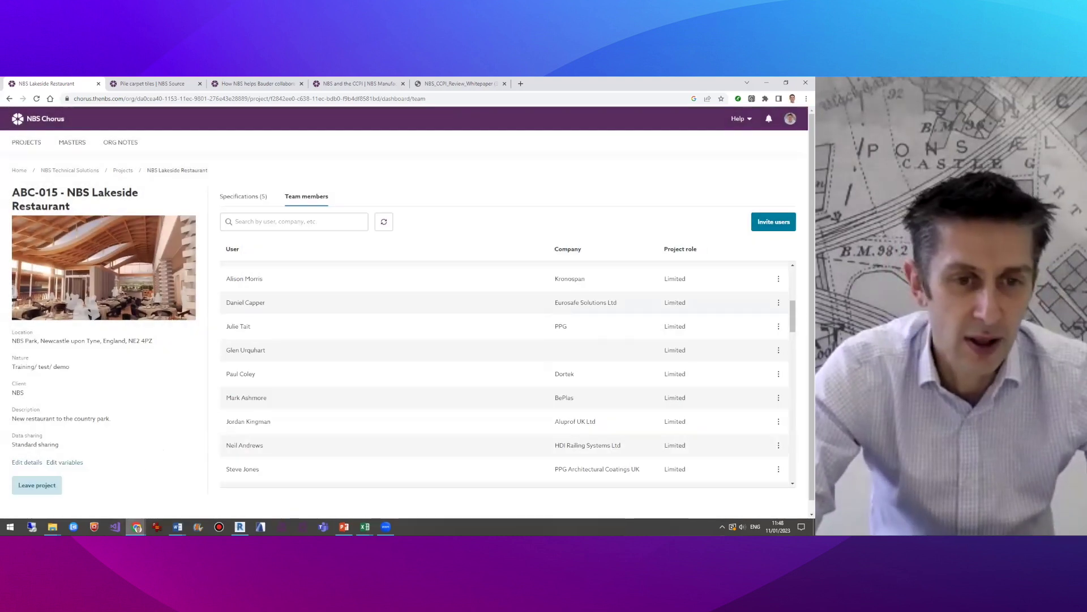
Switch to the Incognito NBS Chorus window and open the Architectural specification (Uniclass) of the NBS Lakeside Restaurant project
{"action": "mouse_move", "coordinate": [137, 527]}
{"action": "left_click", "coordinate": [44, 490]}
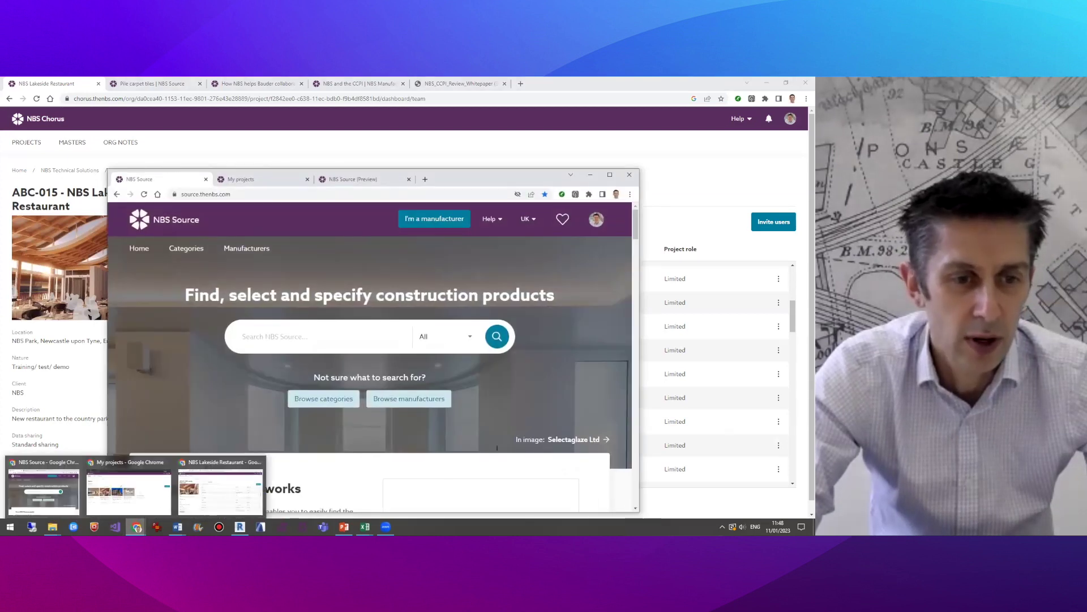
{"action": "left_click", "coordinate": [140, 512]}
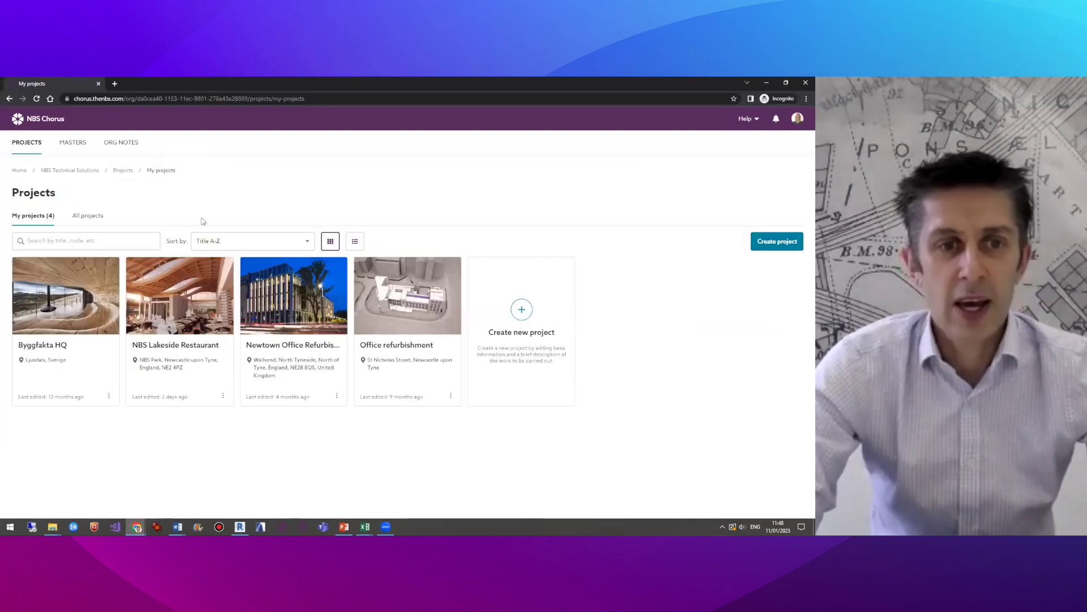
{"action": "left_click", "coordinate": [175, 325]}
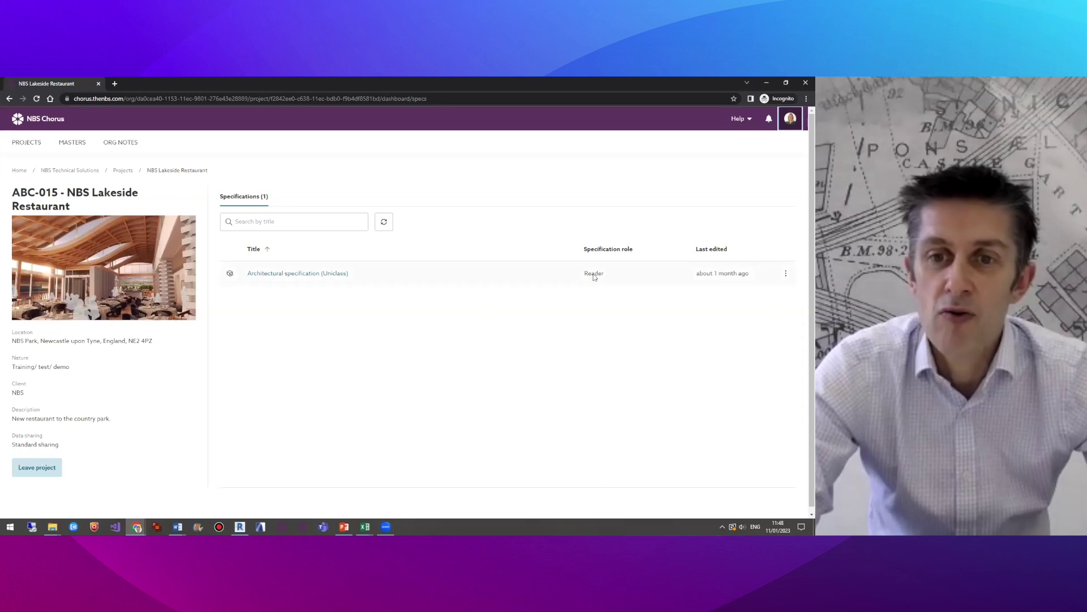
{"action": "left_click", "coordinate": [310, 274]}
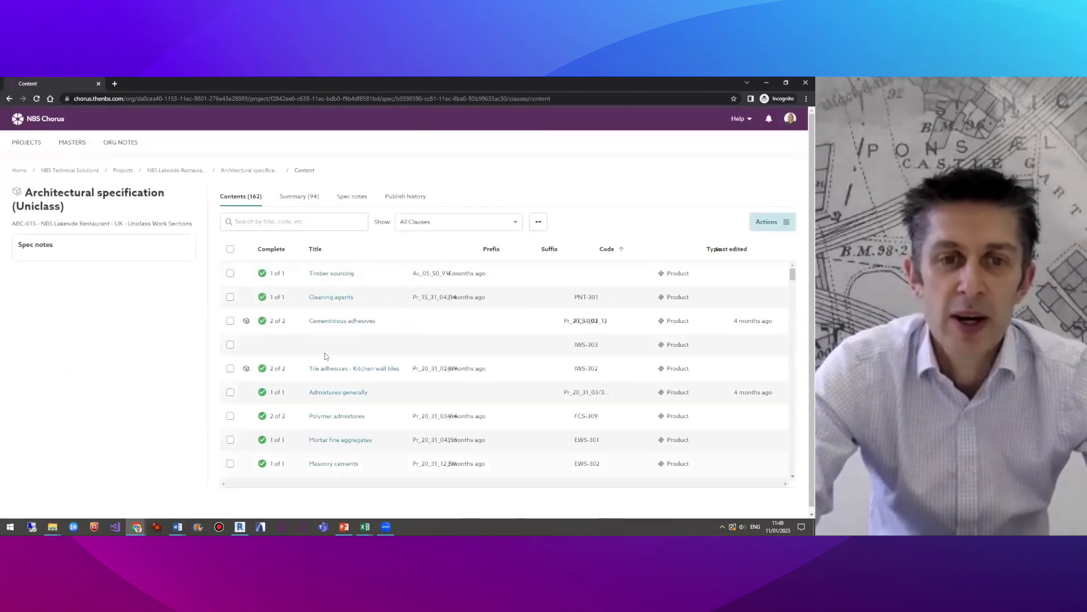
Show only the Systems clauses, open Doorset systems (P) DRS-101 and review its spec notes
{"action": "left_click", "coordinate": [454, 222]}
{"action": "left_click", "coordinate": [422, 259]}
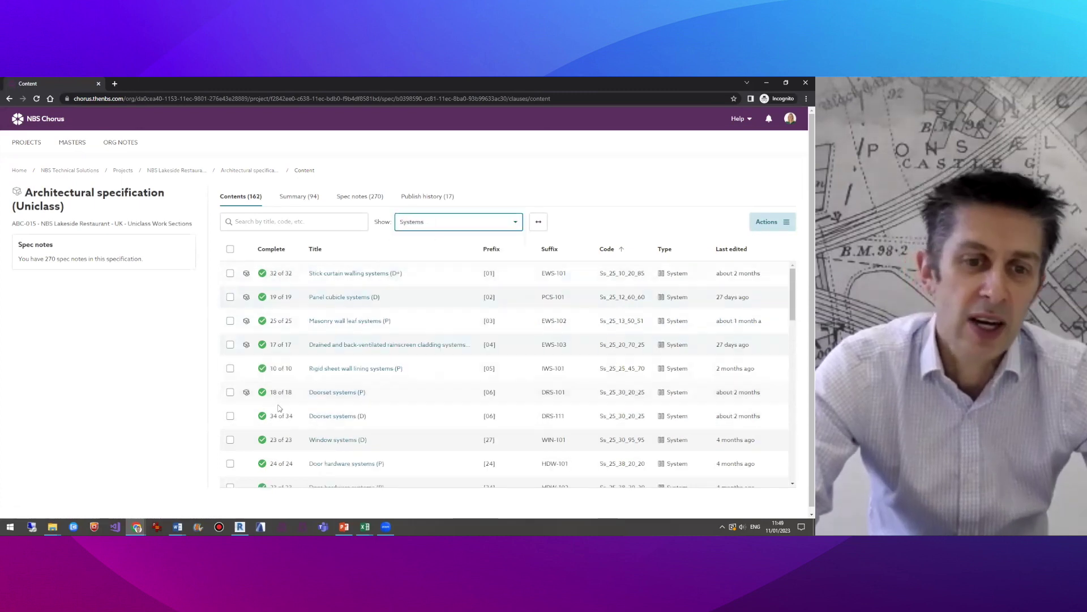
{"action": "left_click", "coordinate": [327, 392]}
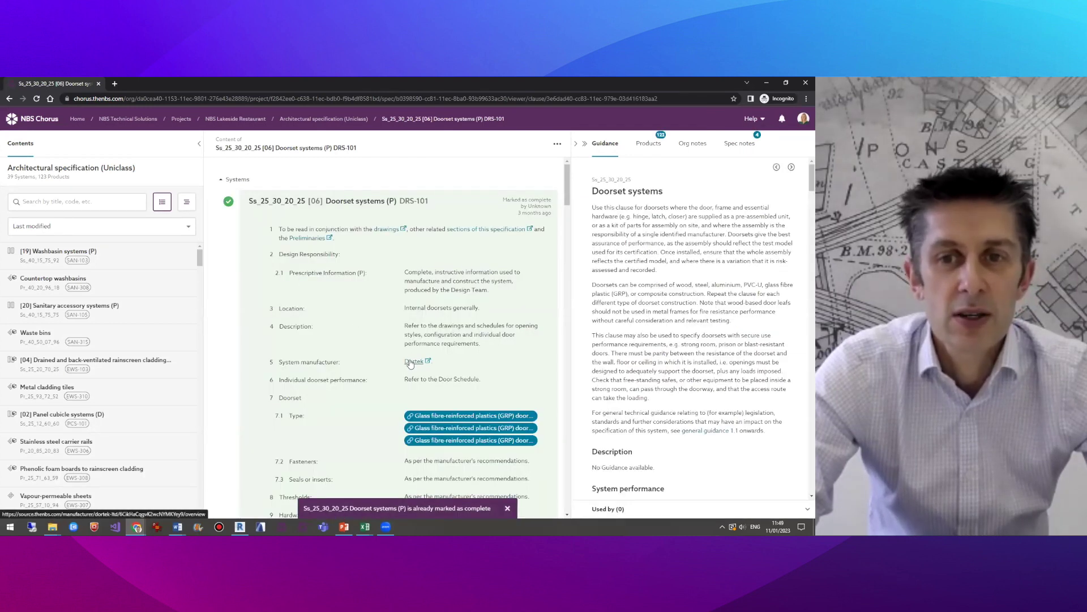
{"action": "left_click", "coordinate": [739, 143]}
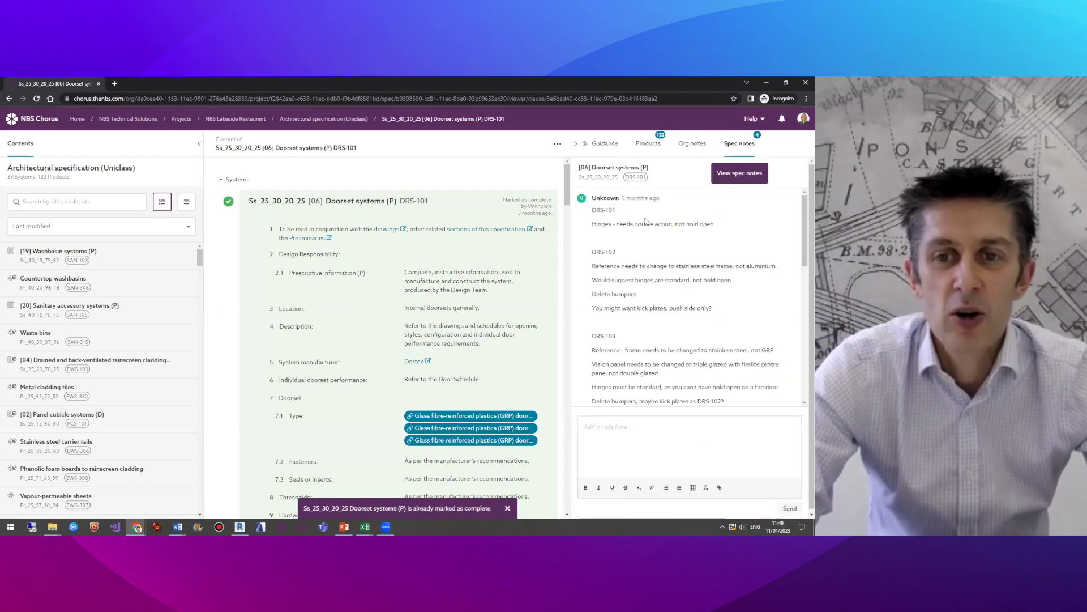
{"action": "left_click", "coordinate": [604, 429]}
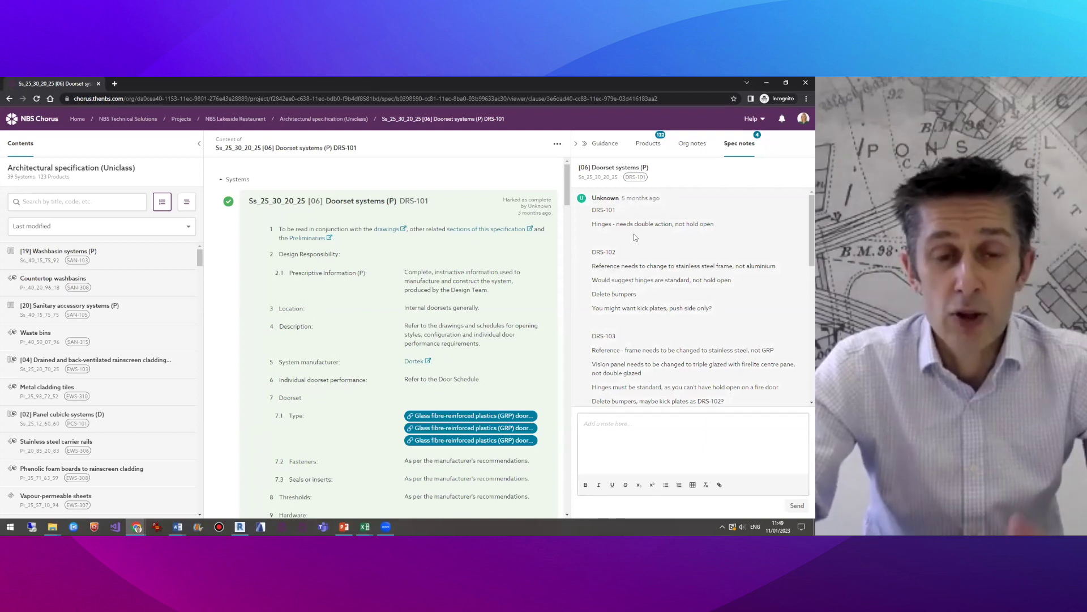
Return to the Architectural specification (Uniclass) overview and search its spec notes by the surnames of three manufacturer contributors in turn
{"action": "left_click", "coordinate": [316, 120]}
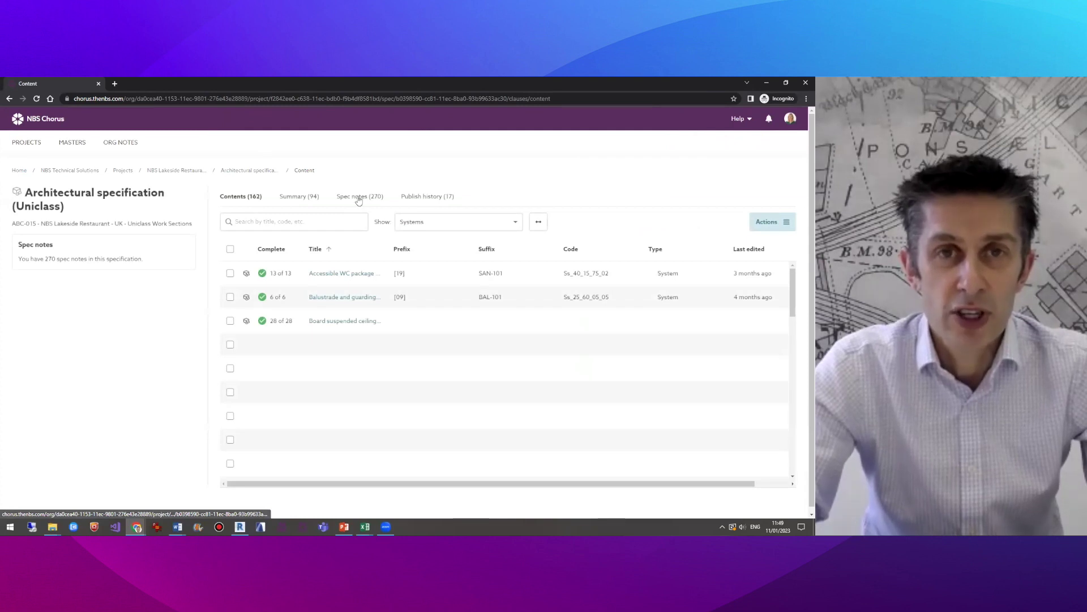
{"action": "left_click", "coordinate": [359, 198]}
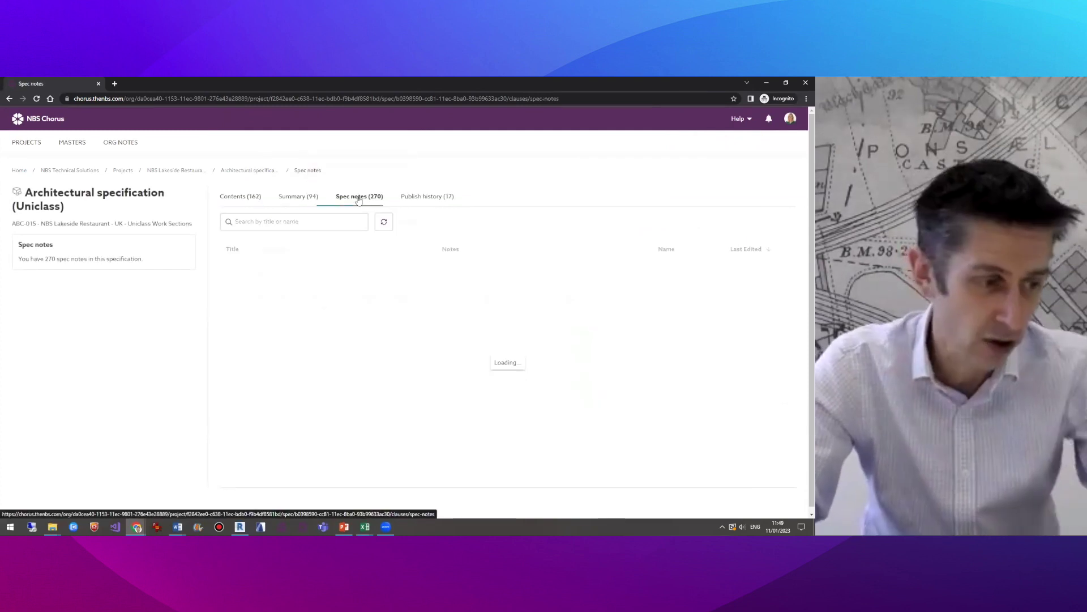
{"action": "left_click", "coordinate": [265, 222]}
{"action": "type", "text": "coley"}
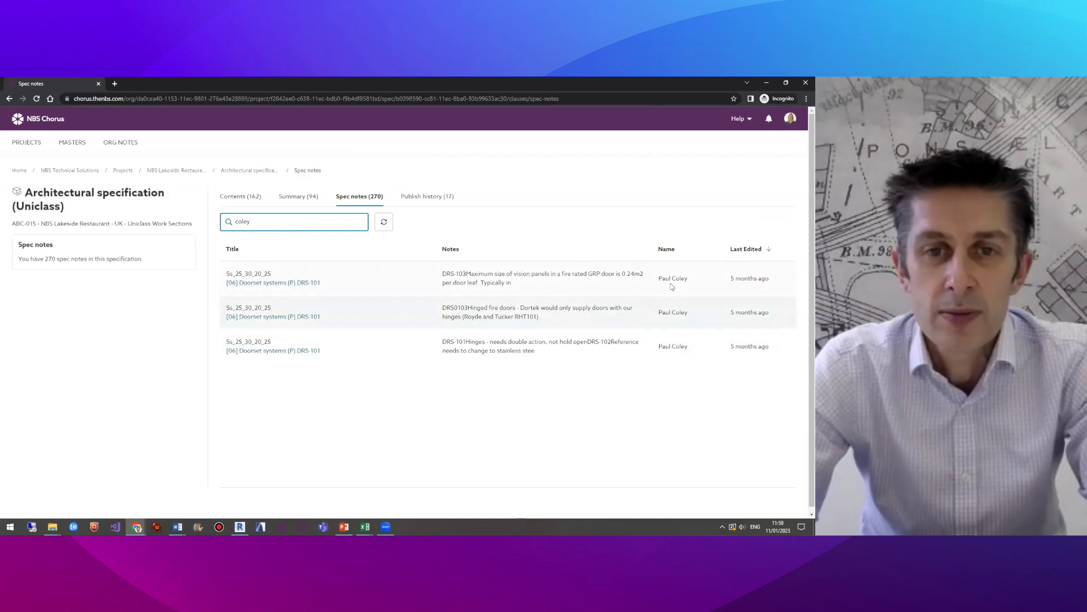
{"action": "double_click", "coordinate": [244, 222]}
{"action": "type", "text": "ashmor"}
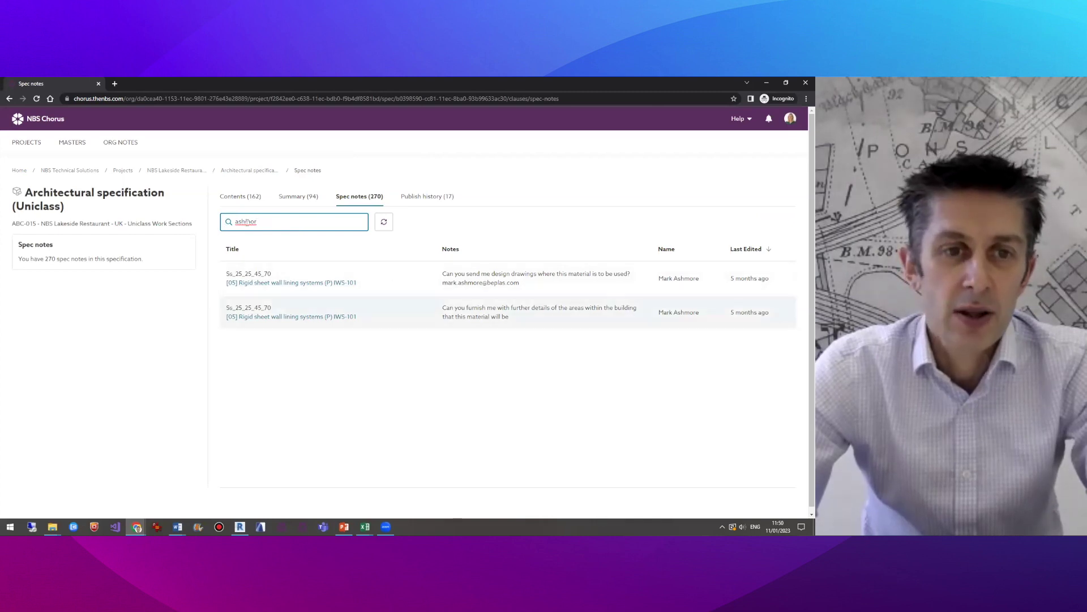
{"action": "double_click", "coordinate": [247, 222]}
{"action": "type", "text": "tait"}
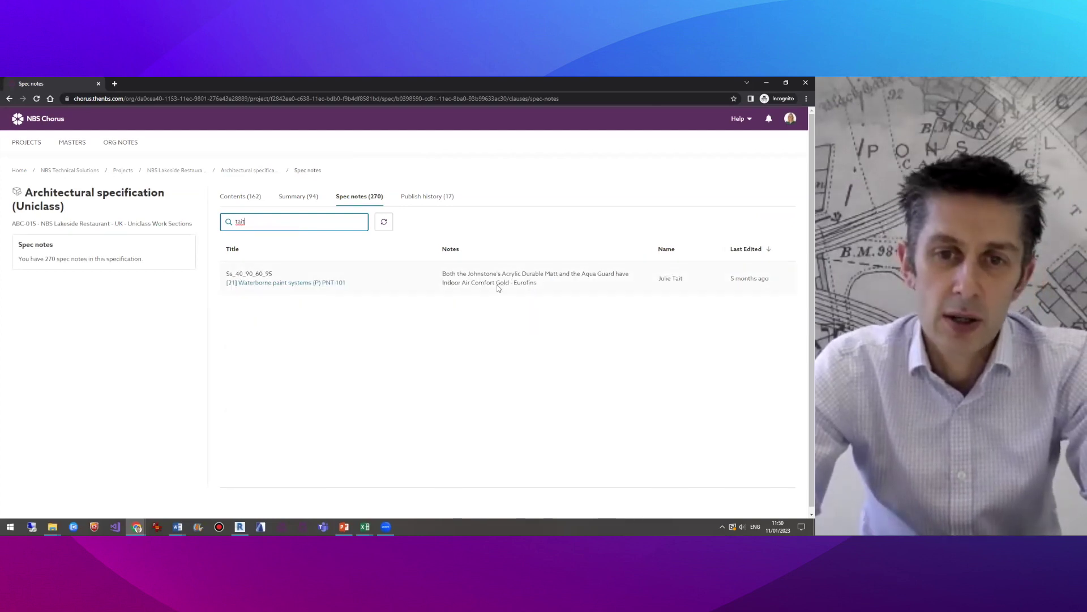
Open the Waterborne paint systems (P) PNT-101 clause and read its spec note together with the replies
{"action": "left_click", "coordinate": [317, 285]}
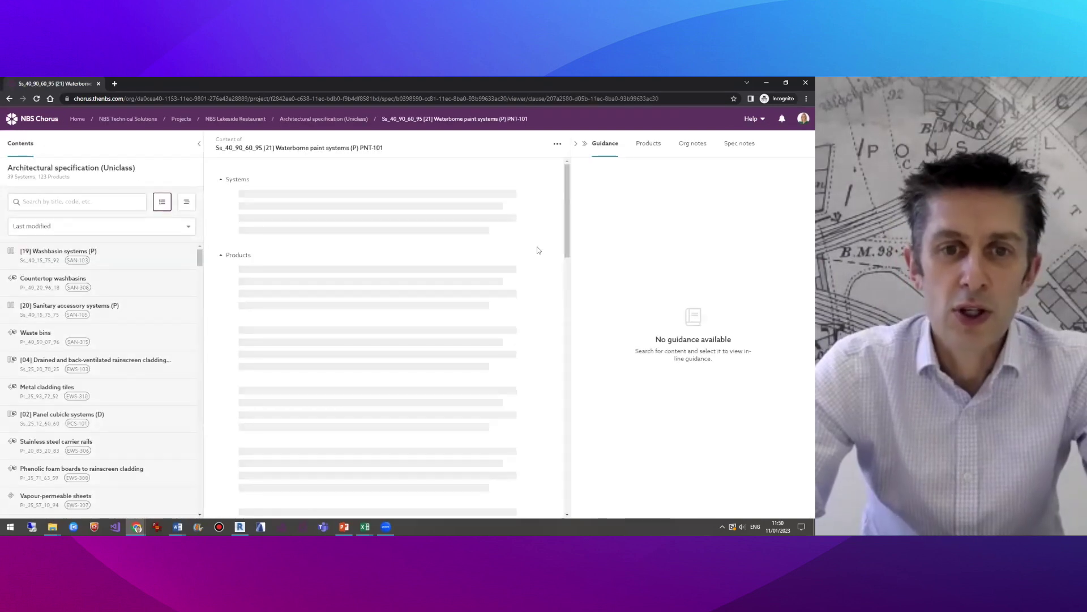
{"action": "left_click", "coordinate": [729, 145]}
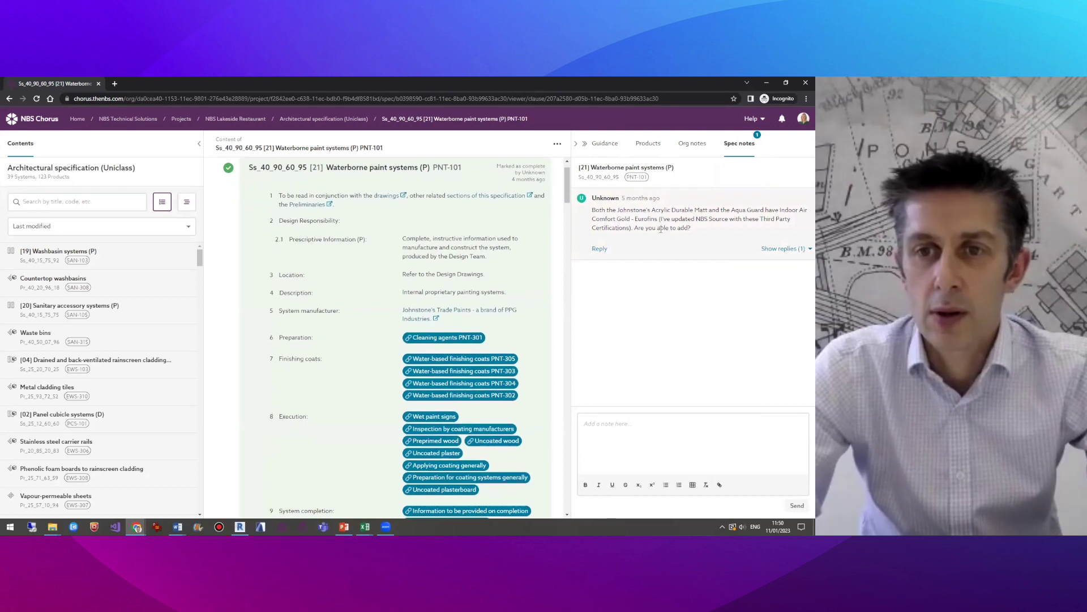
{"action": "left_click", "coordinate": [783, 248]}
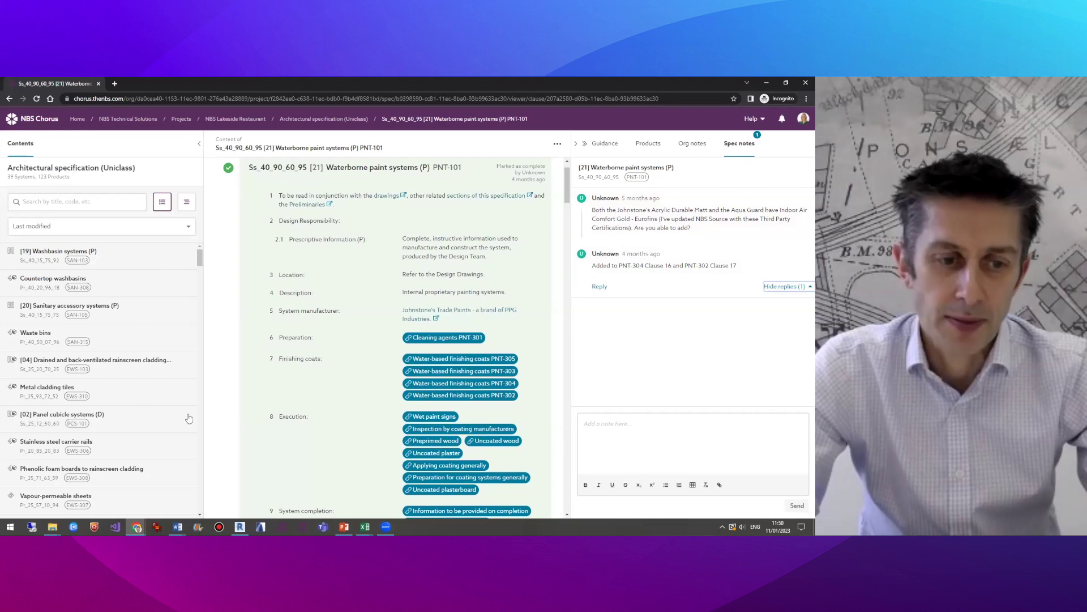
Search the specification contents for "doorse" and open the Doorset systems (D) DRS-111 clause
{"action": "mouse_move", "coordinate": [137, 527]}
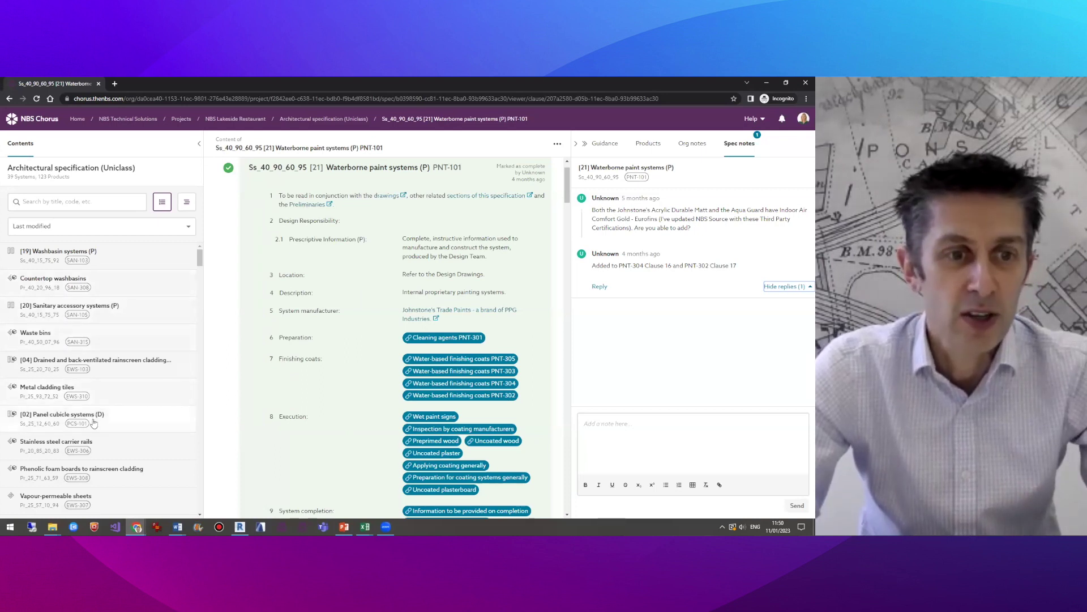
{"action": "left_click", "coordinate": [37, 204]}
{"action": "type", "text": "door"}
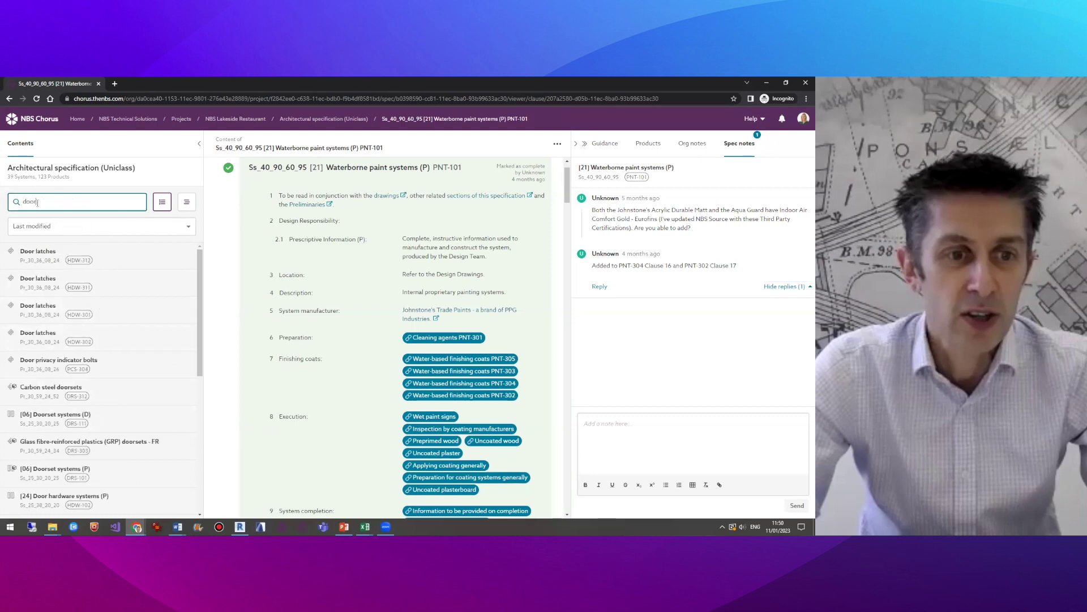
{"action": "type", "text": "se"}
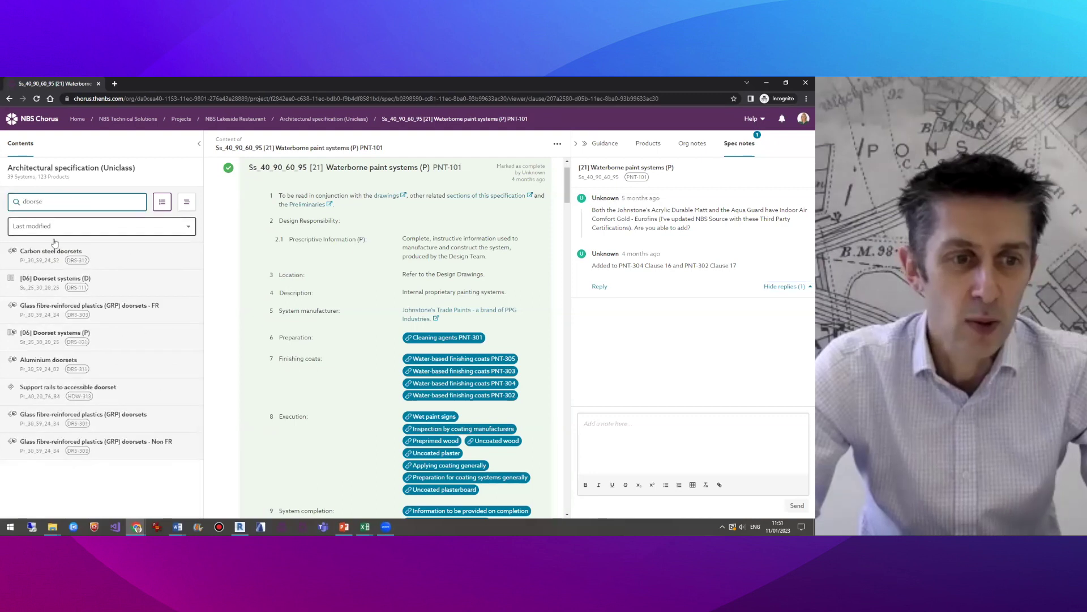
{"action": "left_click", "coordinate": [55, 281]}
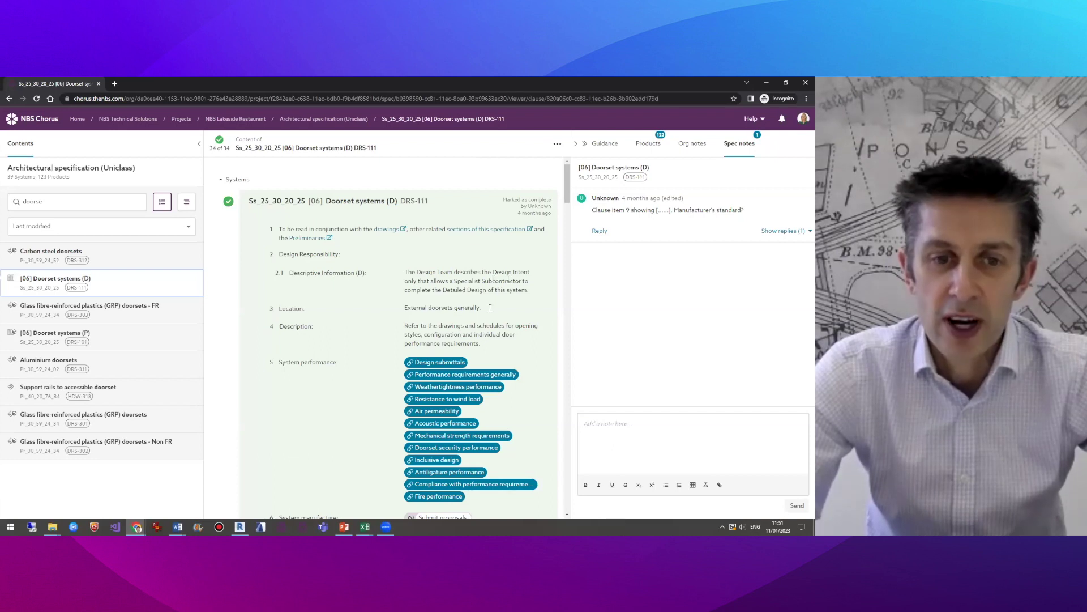
Examine the system performance requirements of DRS-111, from acoustic performance through mechanical strength to doorset security
{"action": "scroll", "coordinate": [509, 279], "scroll_direction": "down", "scroll_amount": 2}
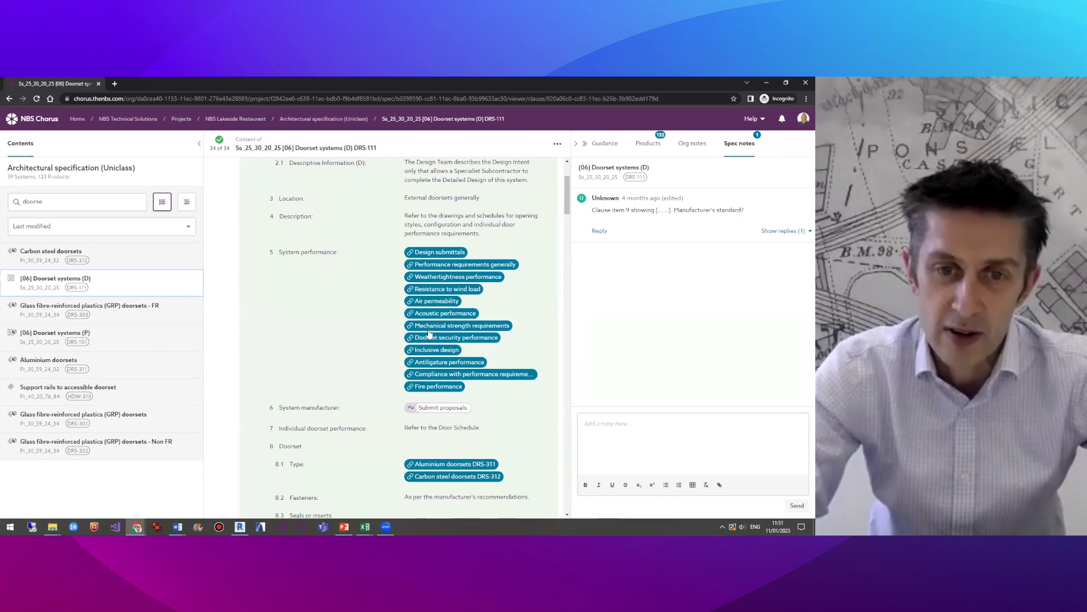
{"action": "left_click", "coordinate": [442, 315]}
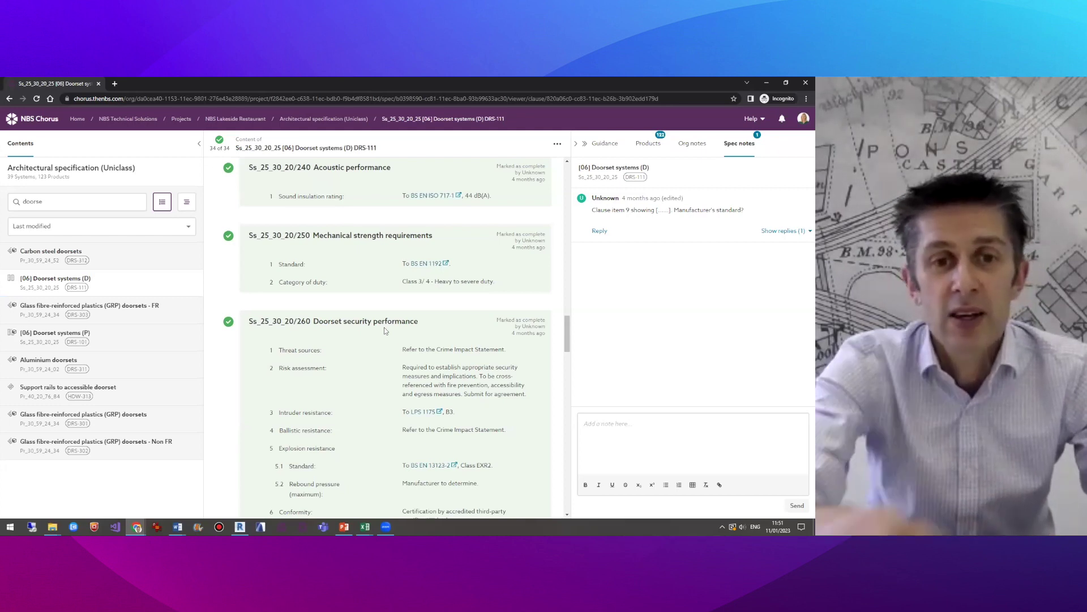
{"action": "scroll", "coordinate": [354, 379], "scroll_direction": "down", "scroll_amount": 2}
{"action": "scroll", "coordinate": [354, 379], "scroll_direction": "up", "scroll_amount": 2}
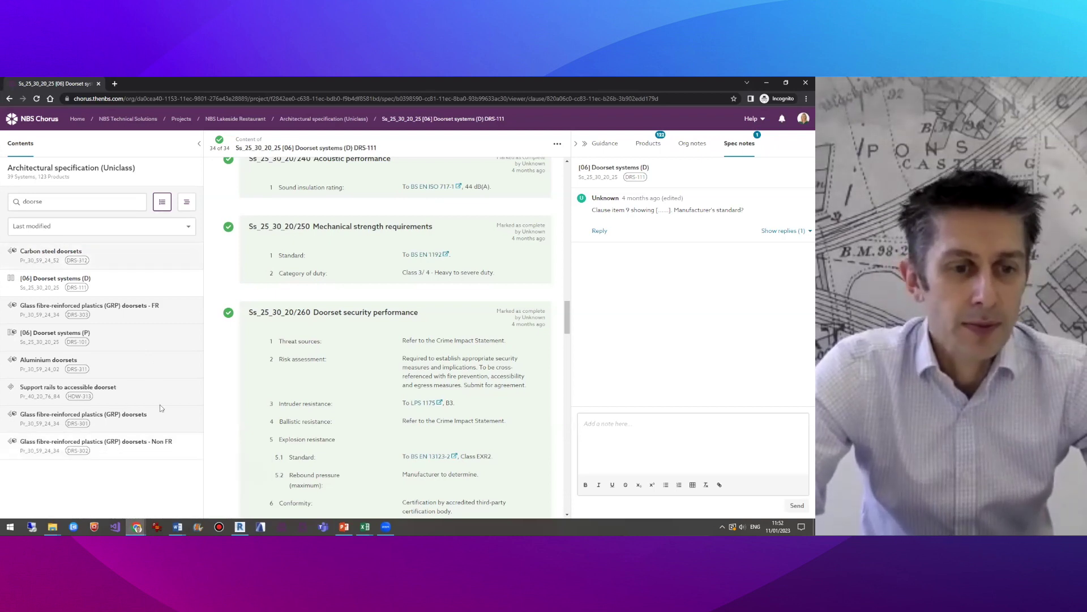
Switch back to the main NBS Chorus window, view the project's specifications and change the organization to Bauder Limited
{"action": "mouse_move", "coordinate": [138, 526]}
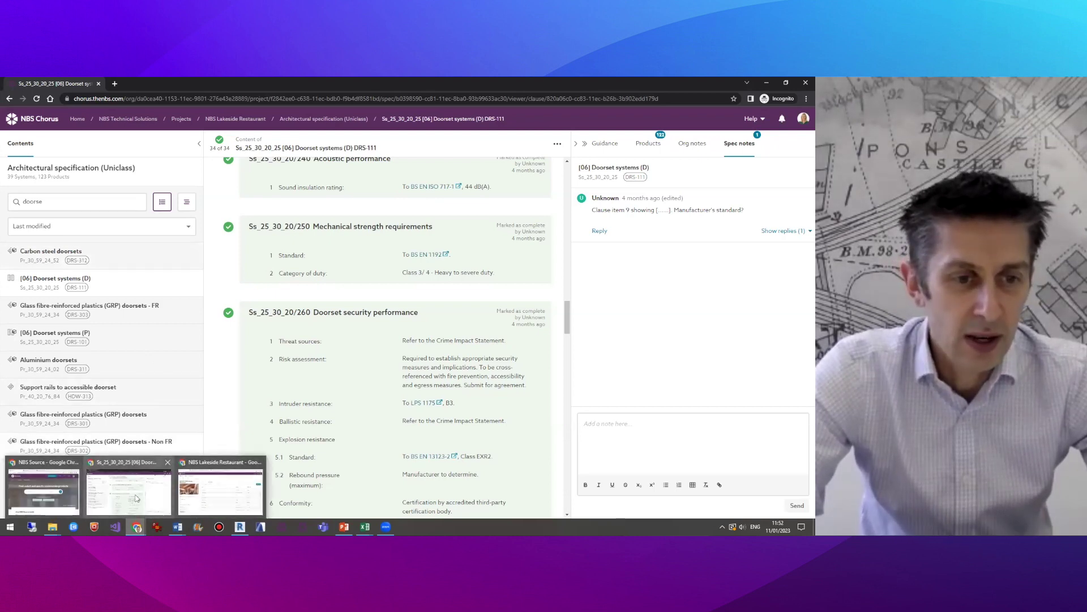
{"action": "left_click", "coordinate": [221, 489]}
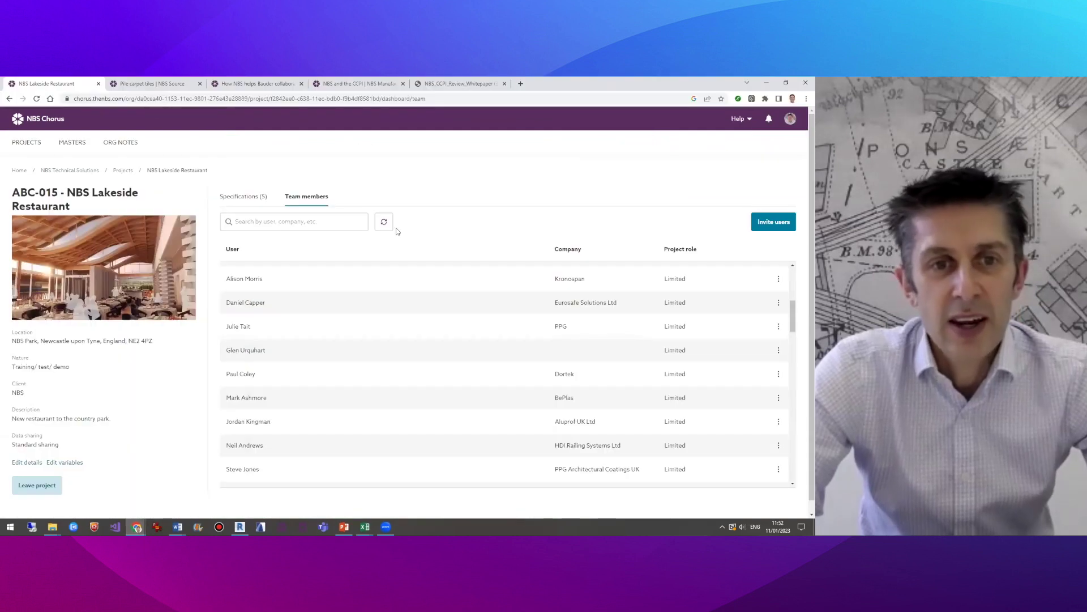
{"action": "left_click", "coordinate": [250, 203]}
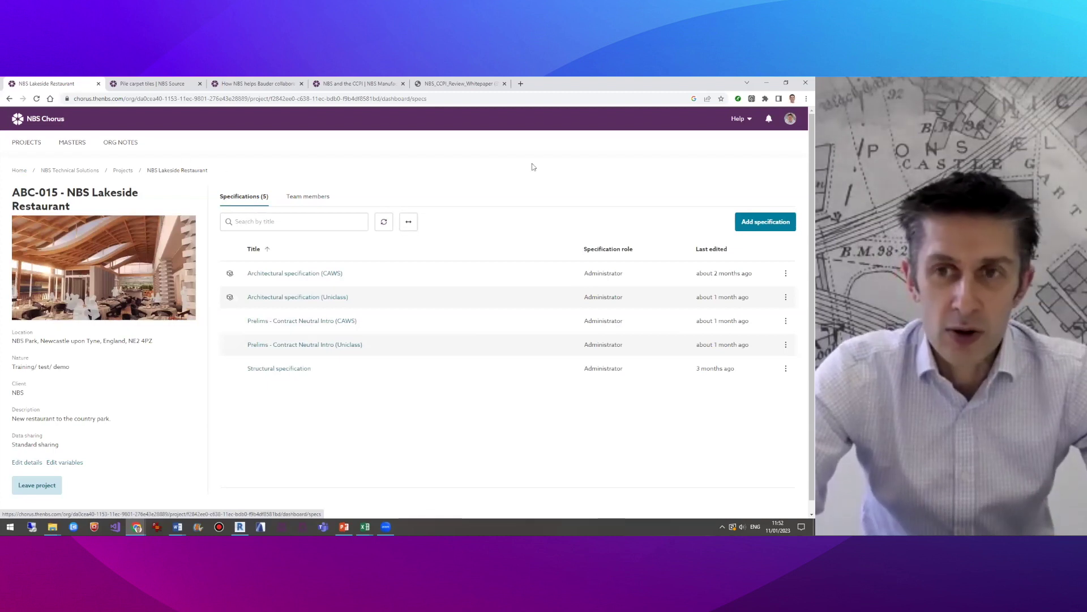
{"action": "left_click", "coordinate": [790, 118]}
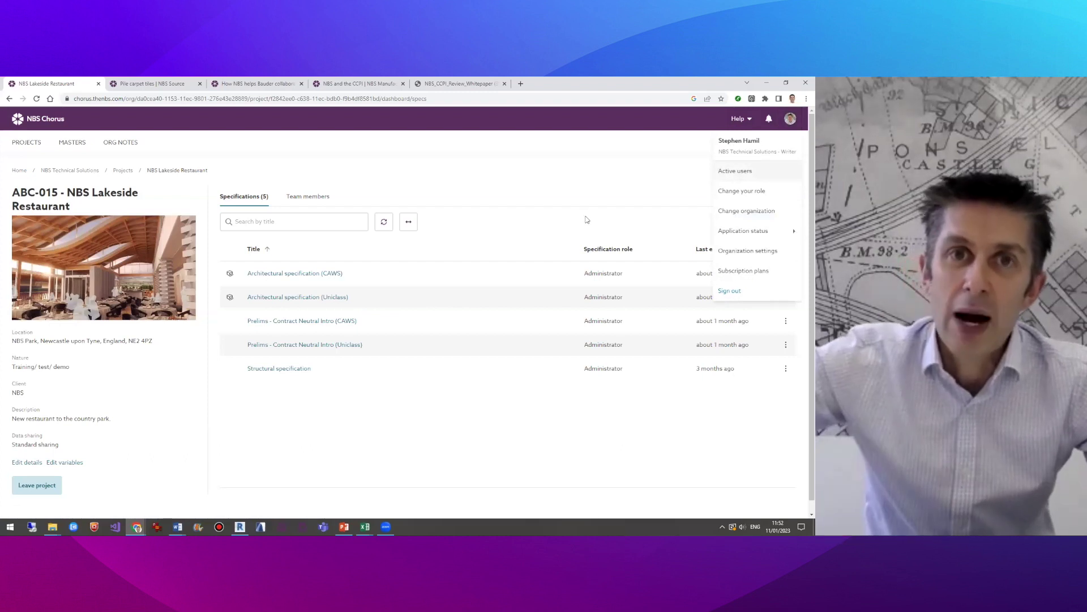
{"action": "left_click", "coordinate": [725, 215]}
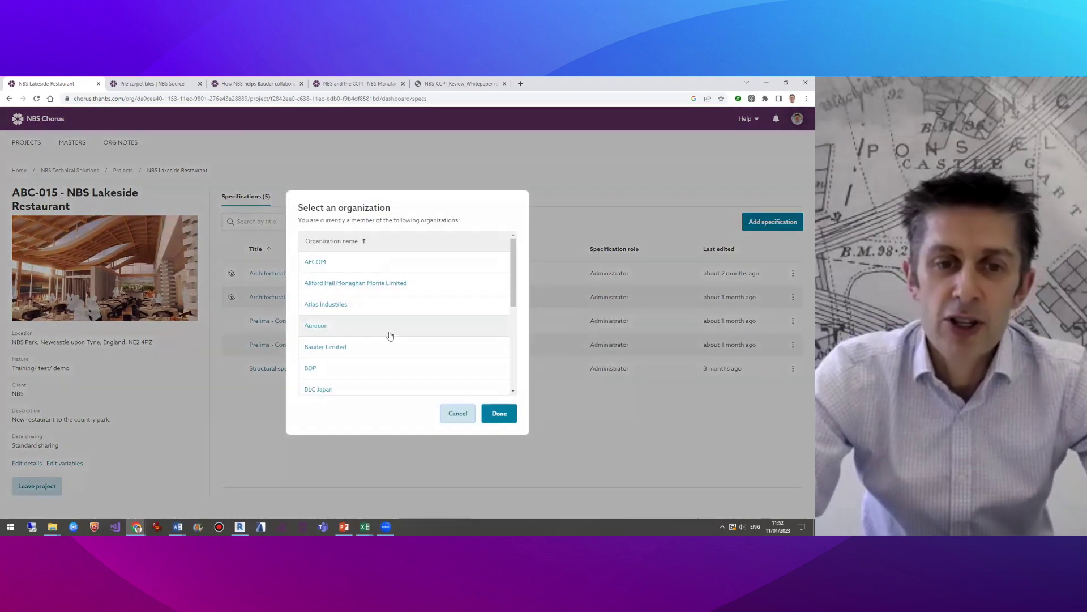
{"action": "left_click", "coordinate": [340, 347]}
{"action": "left_click", "coordinate": [498, 414]}
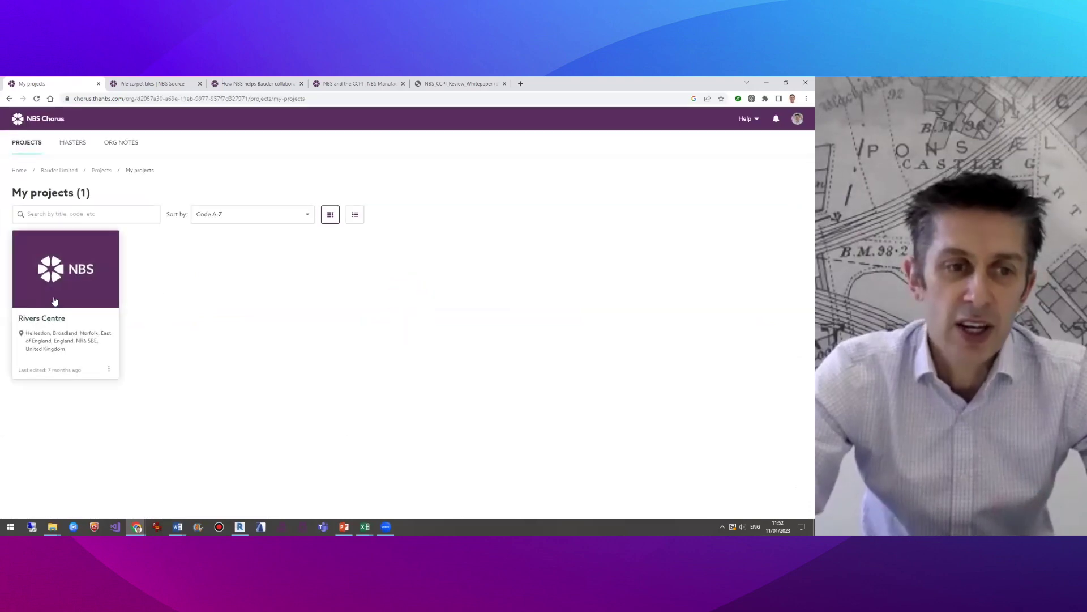
Open the Entrance Hub Roof specification in the Rivers Centre project and copy its Reinforced bitumen membrane roof coverings section to the clipboard
{"action": "left_click", "coordinate": [55, 300]}
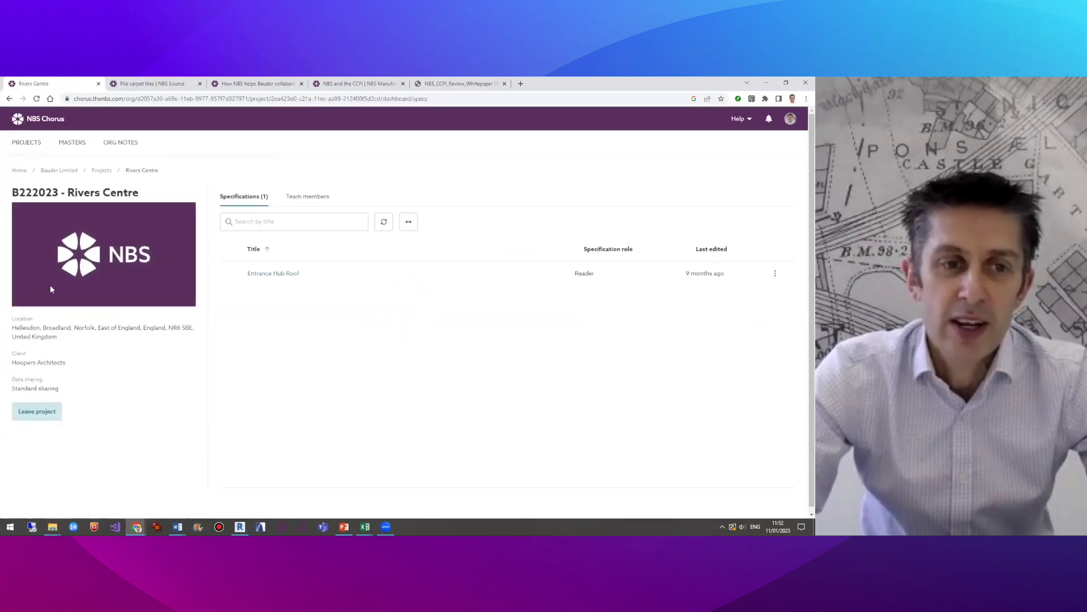
{"action": "left_click", "coordinate": [276, 274]}
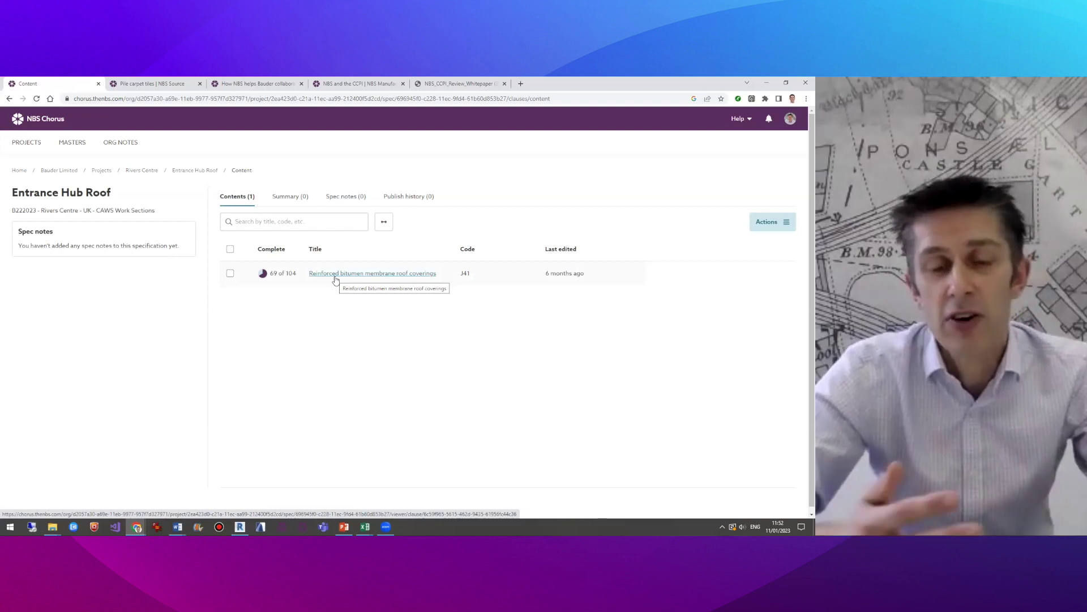
{"action": "left_click", "coordinate": [230, 274]}
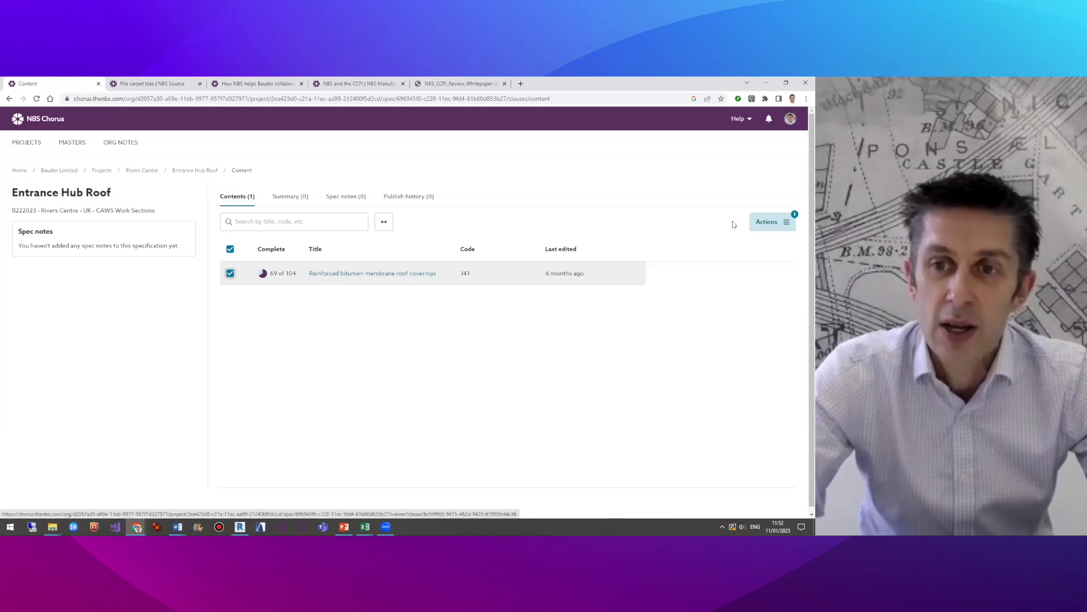
{"action": "left_click", "coordinate": [763, 223]}
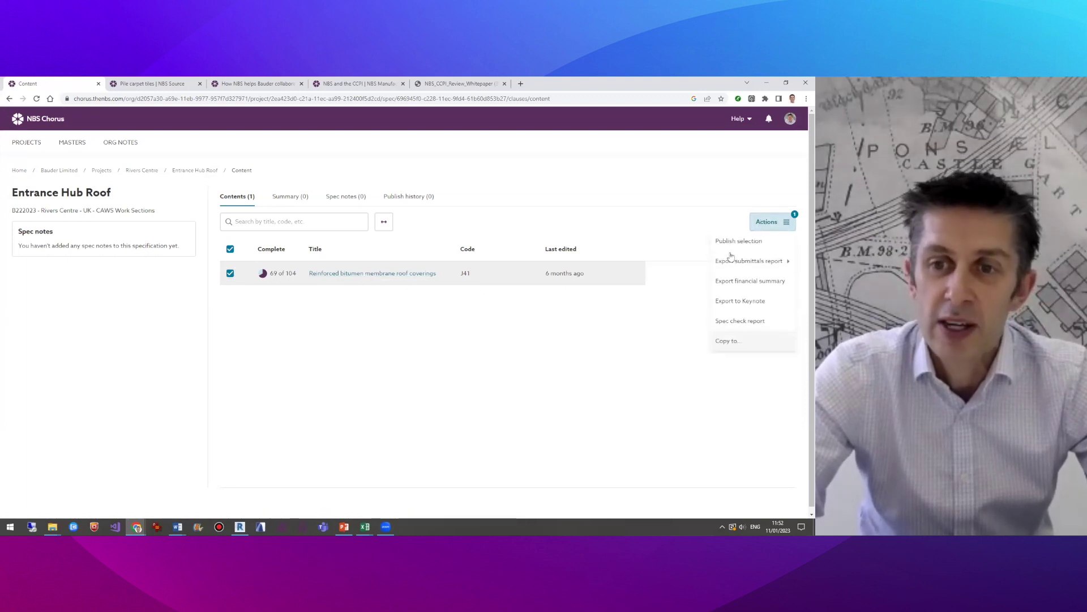
{"action": "left_click", "coordinate": [739, 341]}
{"action": "left_click", "coordinate": [480, 318]}
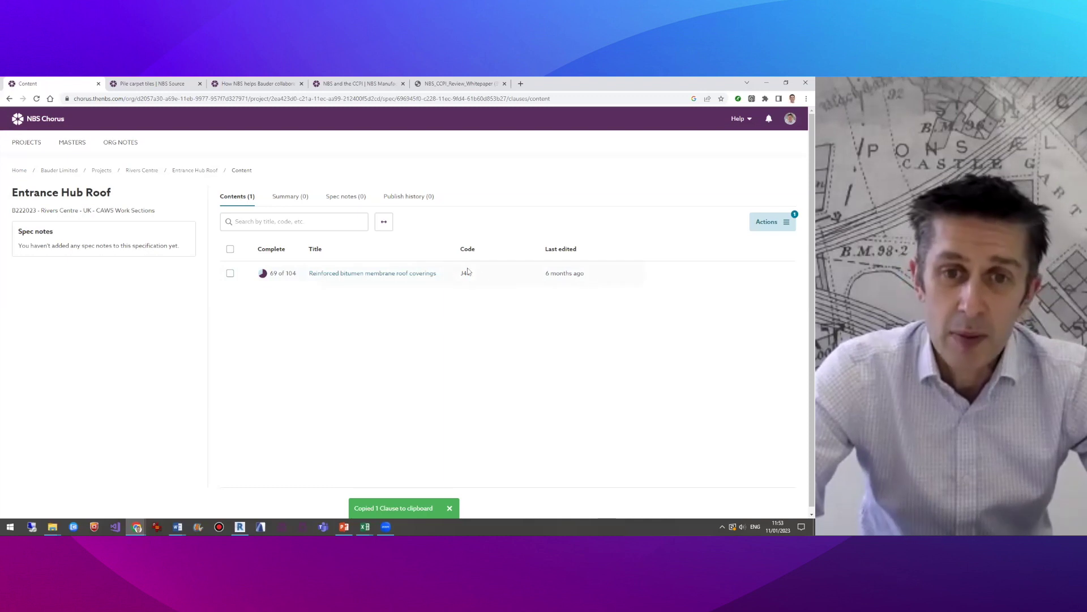
Change the organization to NBS Technical Solutions and take the Writer role
{"action": "left_click", "coordinate": [798, 123]}
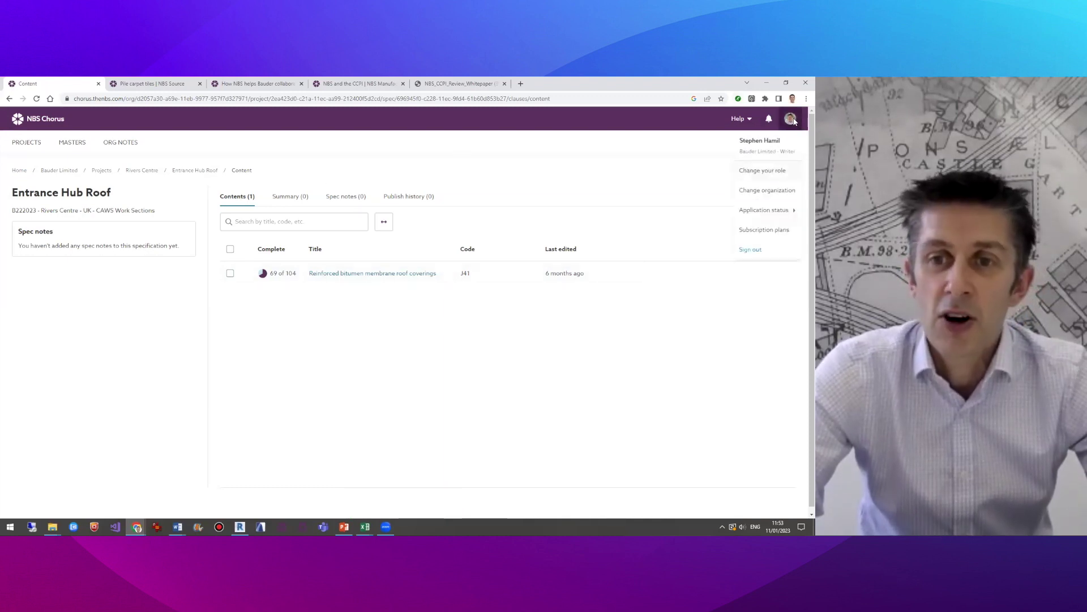
{"action": "left_click", "coordinate": [759, 192]}
{"action": "scroll", "coordinate": [425, 298], "scroll_direction": "down", "scroll_amount": 5}
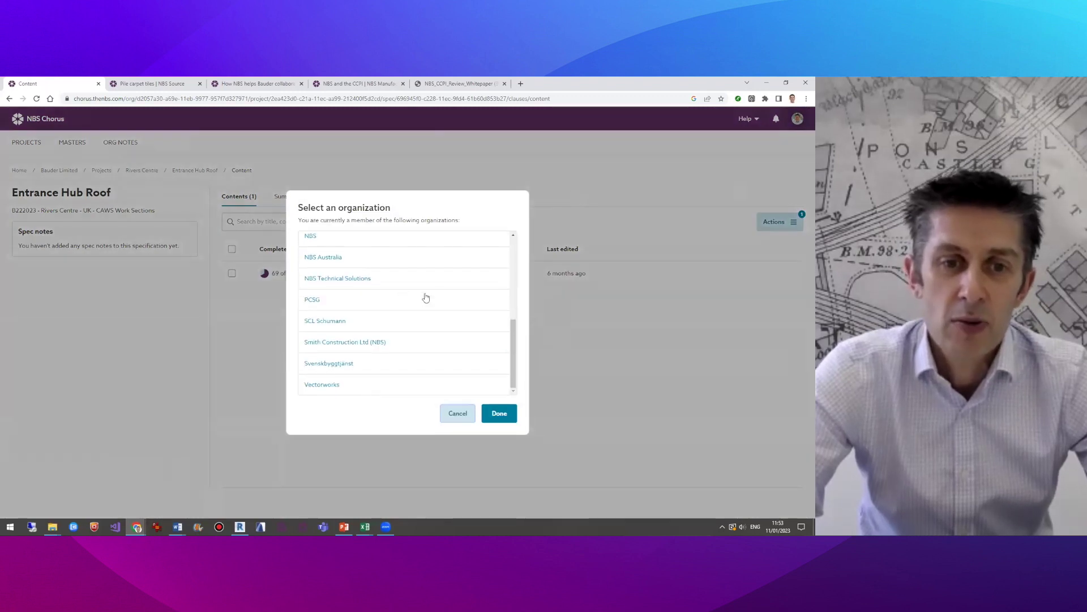
{"action": "left_click", "coordinate": [358, 280]}
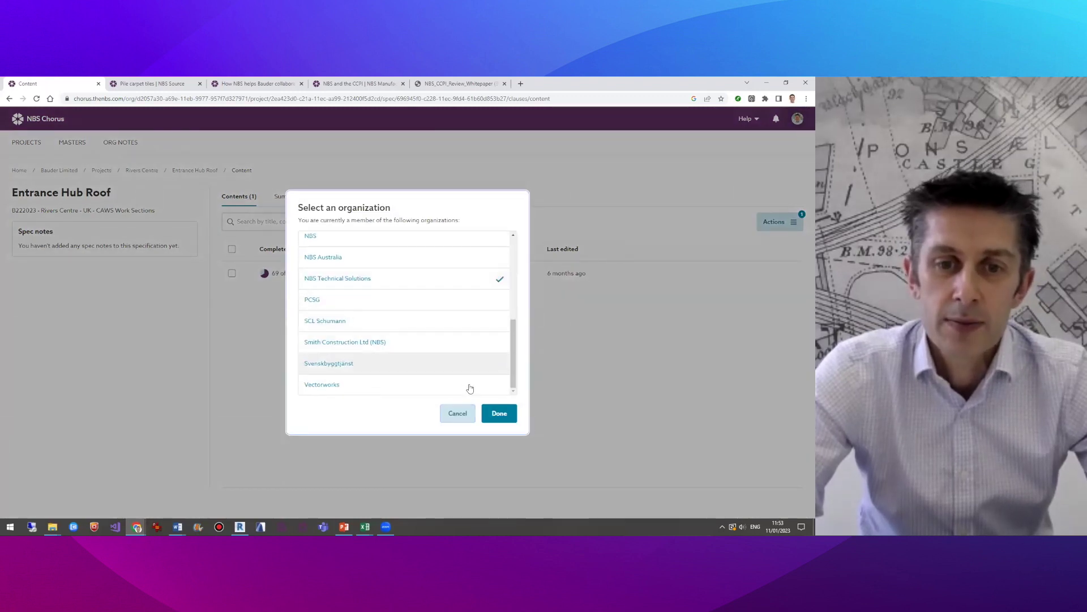
{"action": "left_click", "coordinate": [500, 414]}
{"action": "left_click", "coordinate": [533, 376]}
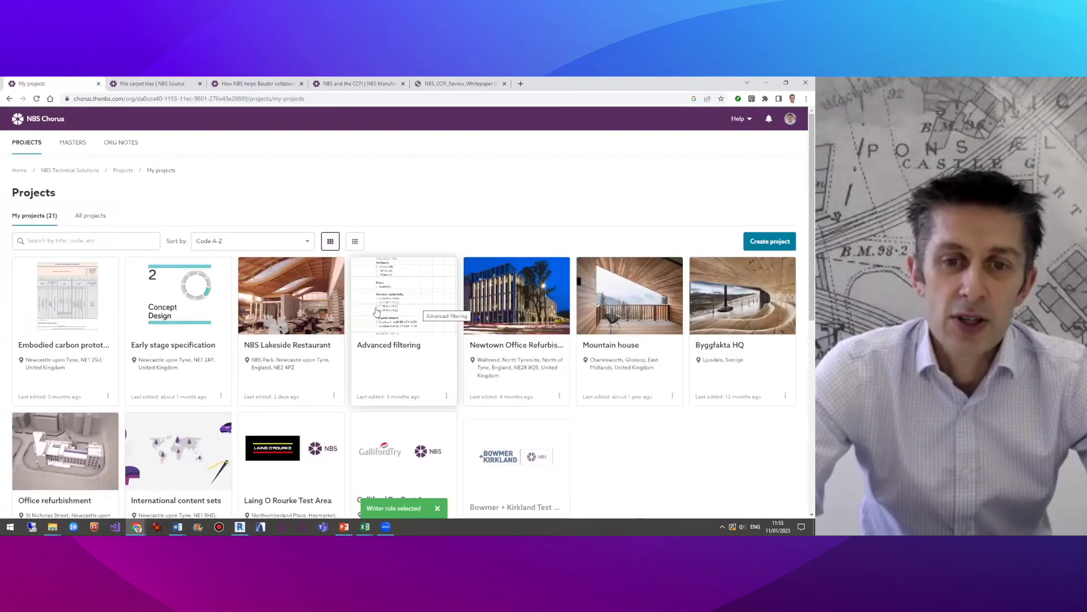
Paste the copied section into the CAWS specification of the Newtown Office Refurbishment project and open the J41 Reinforced bitumen membrane roof coverings section
{"action": "left_click", "coordinate": [510, 308]}
{"action": "left_click", "coordinate": [270, 276]}
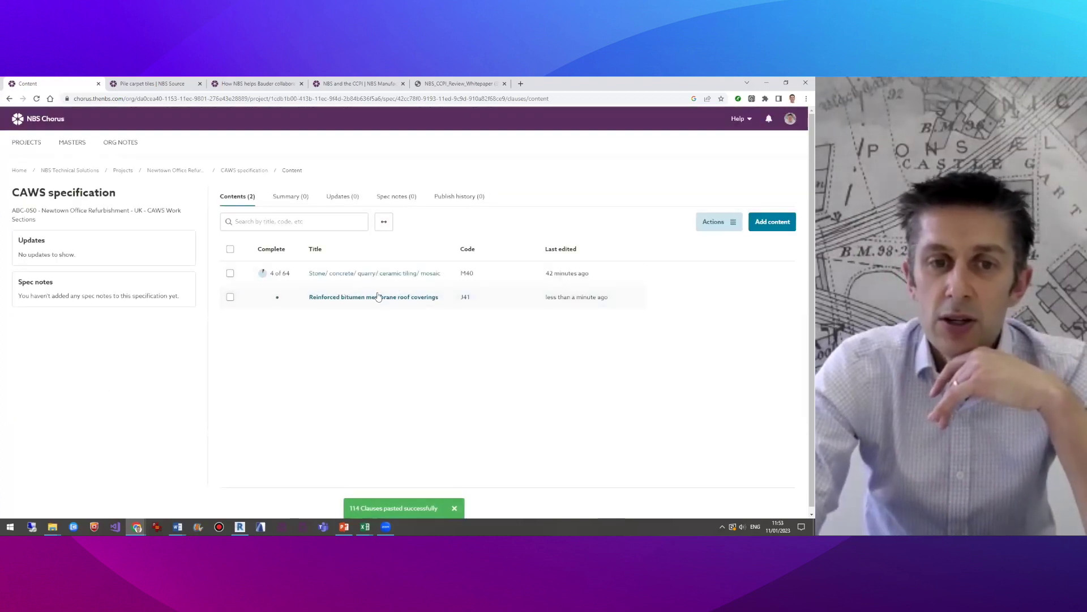
{"action": "left_click", "coordinate": [378, 297]}
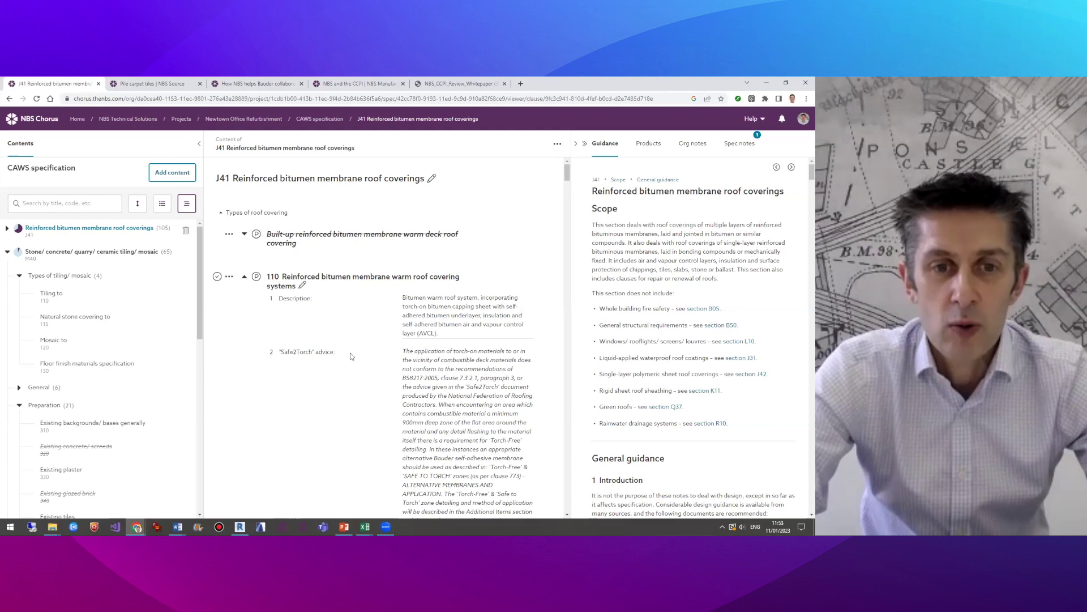
Review the Bauder case study, highlighting the attribution of the NBS Source quote and reading about its use of Chorus
{"action": "key", "text": "ctrl+3"}
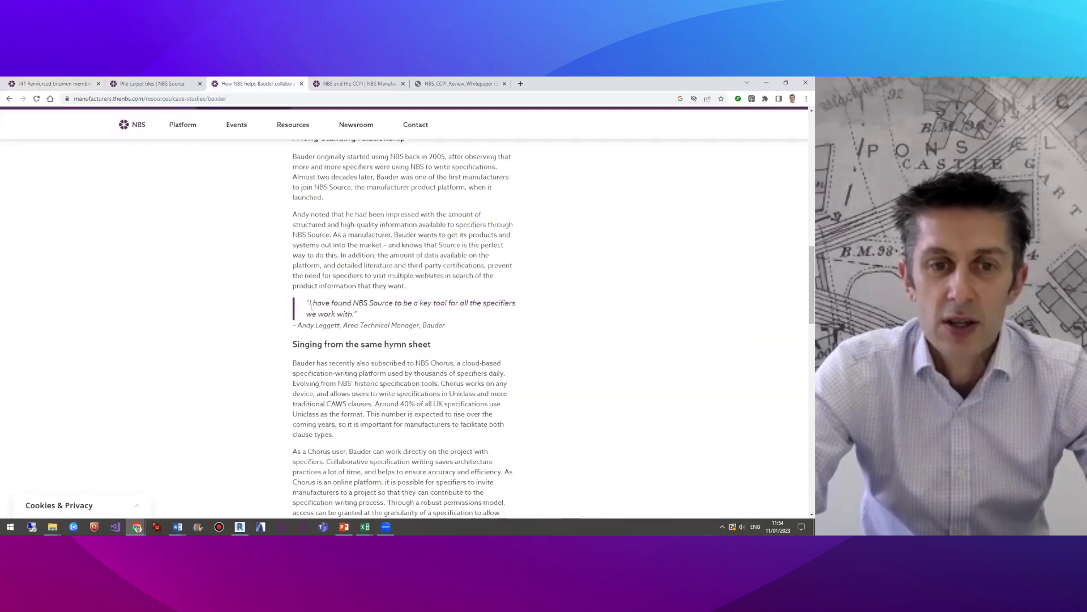
{"action": "left_click_drag", "start_coordinate": [296, 327], "coordinate": [441, 323]}
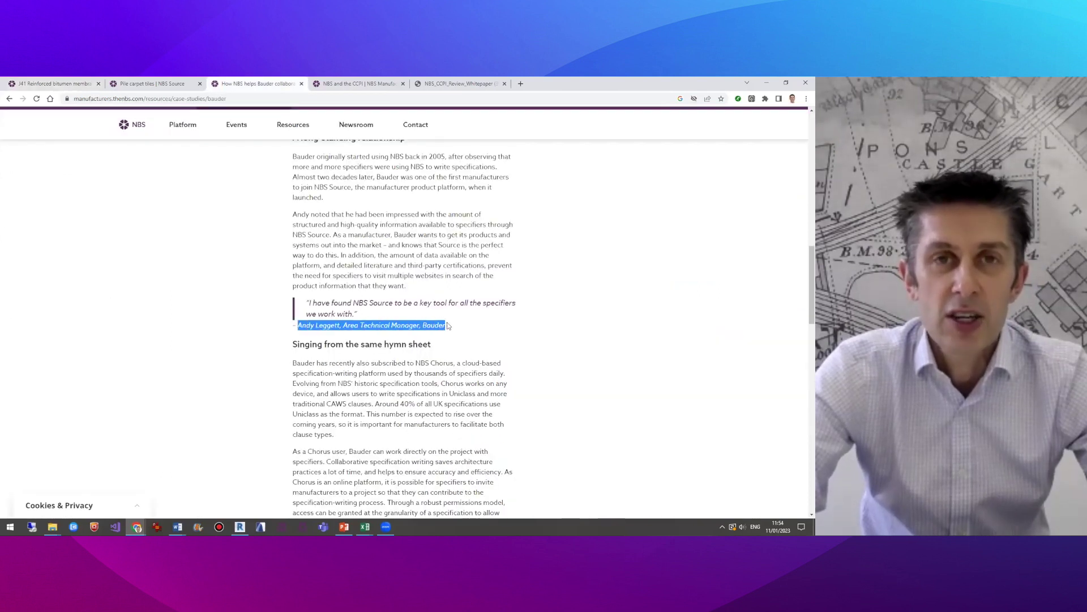
{"action": "scroll", "coordinate": [406, 403], "scroll_direction": "down", "scroll_amount": 5}
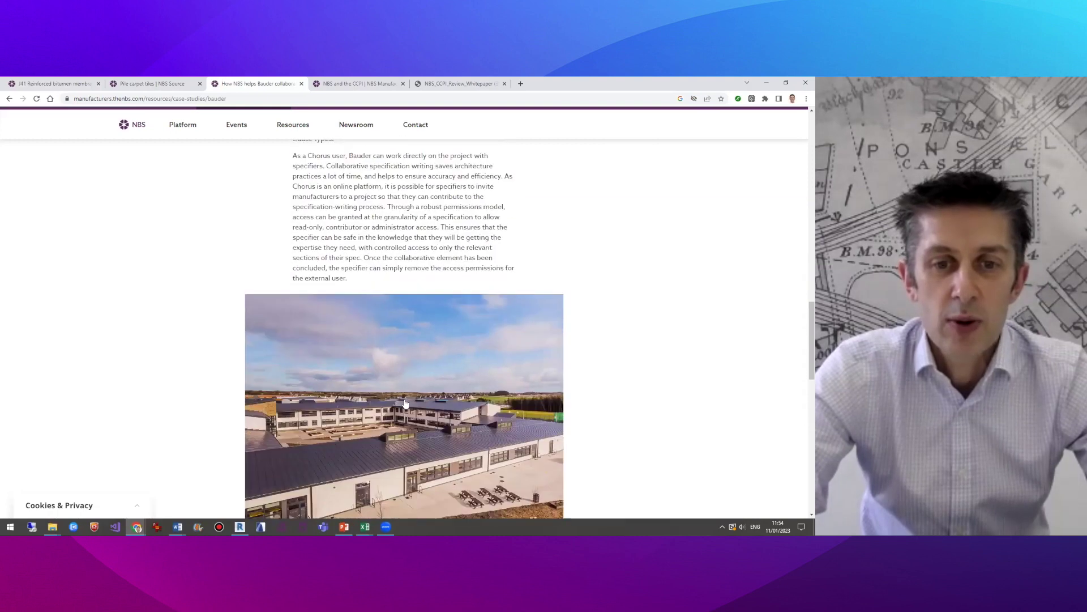
{"action": "scroll", "coordinate": [406, 403], "scroll_direction": "down", "scroll_amount": 7}
{"action": "scroll", "coordinate": [406, 400], "scroll_direction": "up", "scroll_amount": 5}
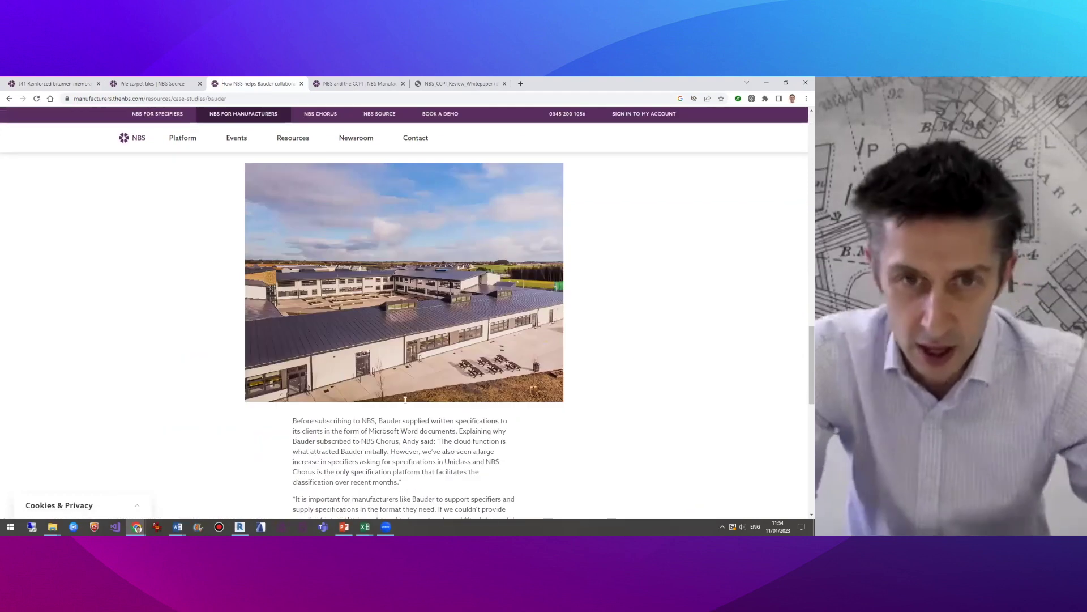
{"action": "scroll", "coordinate": [405, 400], "scroll_direction": "up", "scroll_amount": 8}
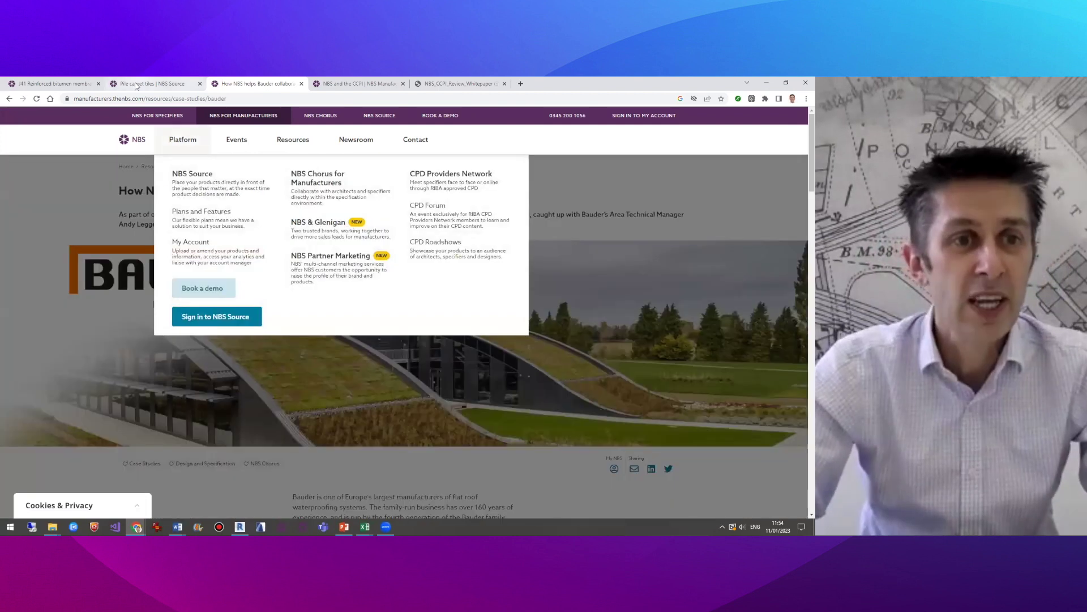
Return to NBS Source, search for "axter" and check Axter Ltd's overview for specification authoring services
{"action": "left_click", "coordinate": [135, 86]}
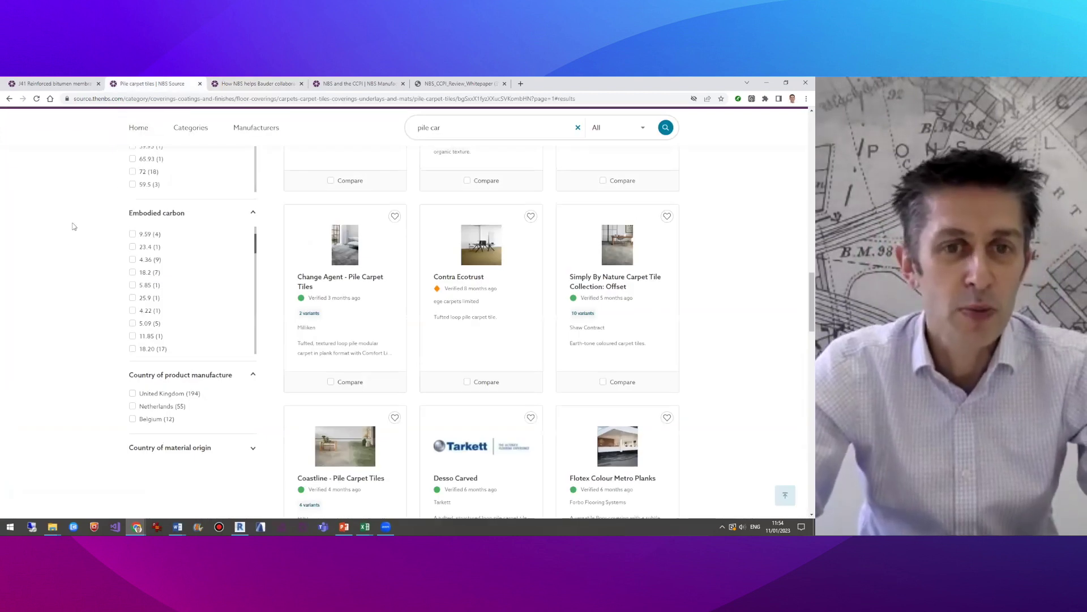
{"action": "scroll", "coordinate": [72, 227], "scroll_direction": "up", "scroll_amount": 10}
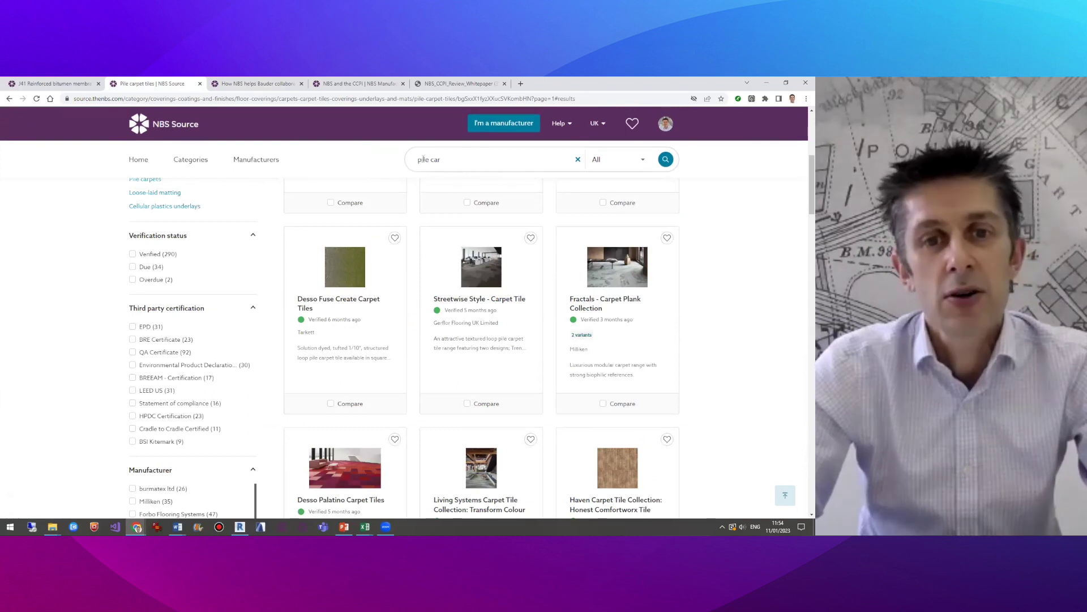
{"action": "triple_click", "coordinate": [422, 160]}
{"action": "type", "text": "axter"}
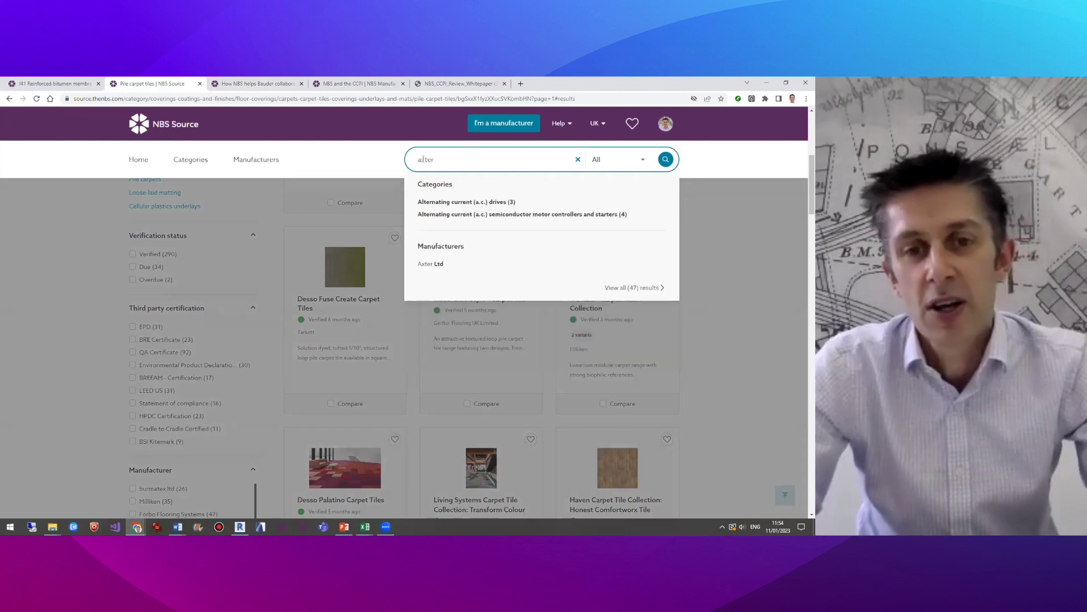
{"action": "left_click", "coordinate": [436, 265]}
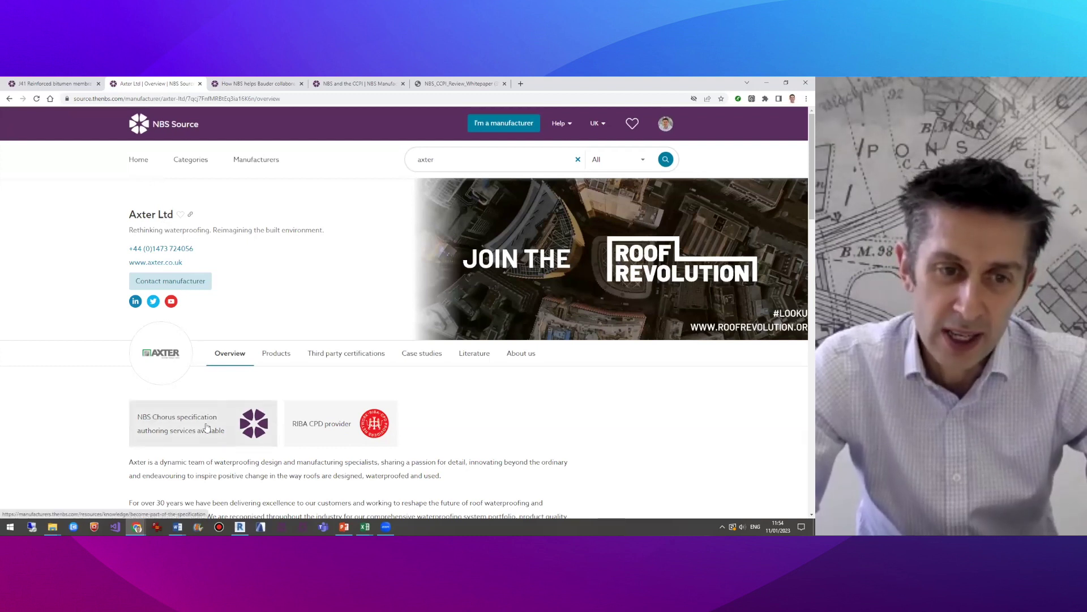
{"action": "scroll", "coordinate": [159, 309], "scroll_direction": "down", "scroll_amount": 2}
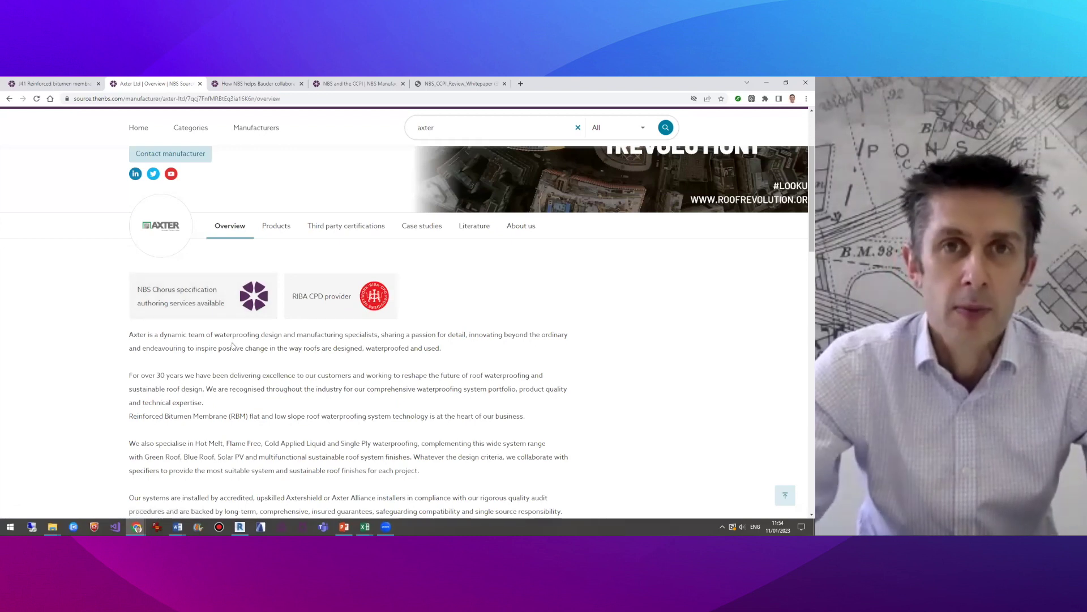
Search for "sika" and "planet" in turn and open the Sika Sarnafil and Planet manufacturer overviews
{"action": "left_click", "coordinate": [429, 128]}
{"action": "key", "text": "ctrl+a"}
{"action": "type", "text": "sika"}
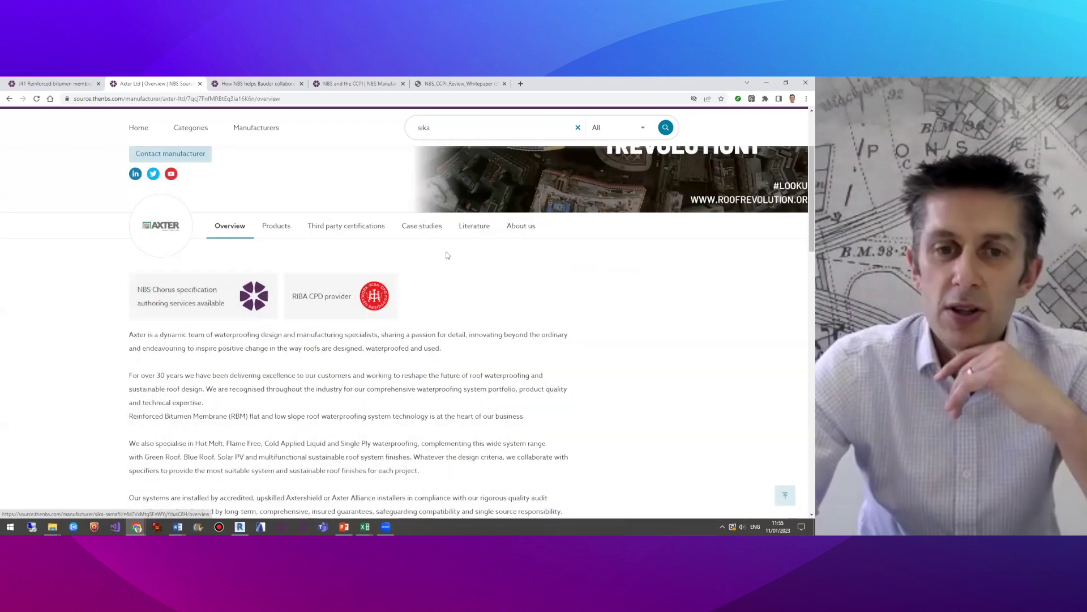
{"action": "left_click", "coordinate": [446, 253]}
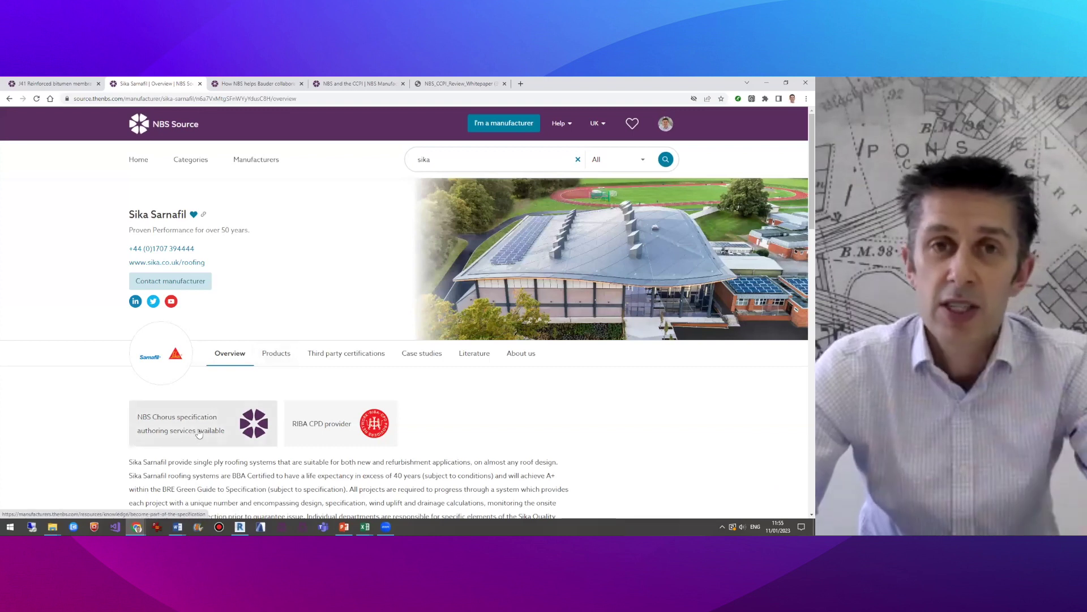
{"action": "double_click", "coordinate": [426, 159]}
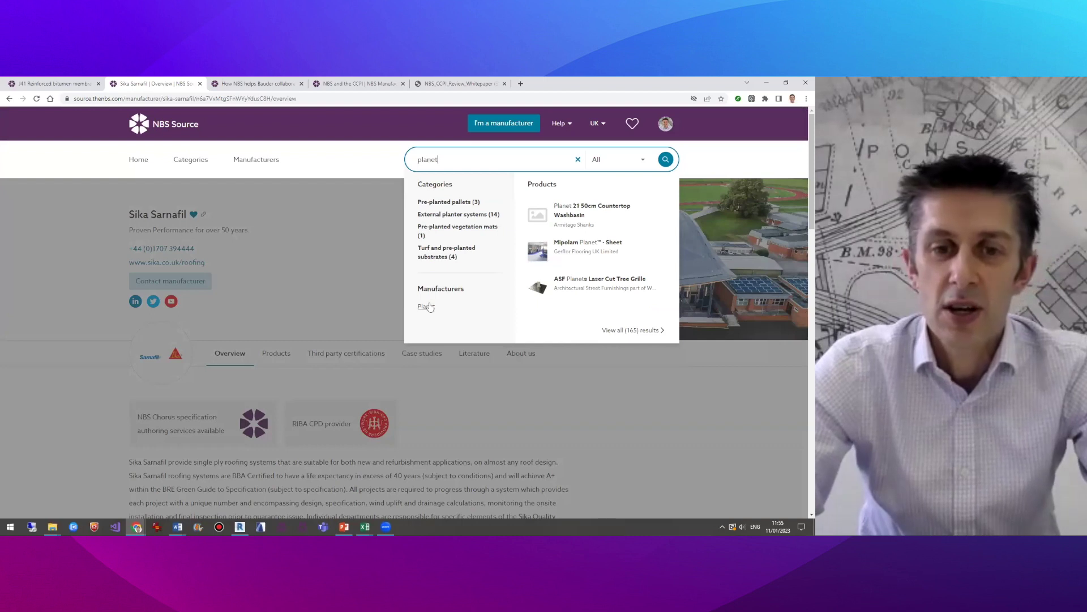
{"action": "left_click", "coordinate": [429, 306]}
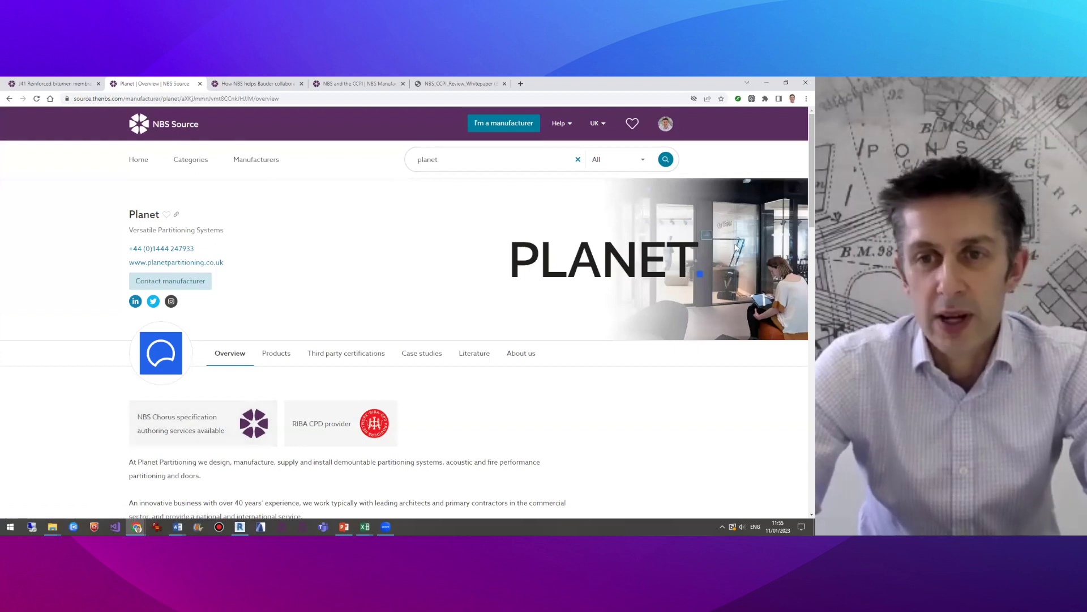
Search for "dulux" and open the manufacturer overview of Dulux Trade, brand of AkzoNobel
{"action": "double_click", "coordinate": [427, 160]}
{"action": "type", "text": "dule"}
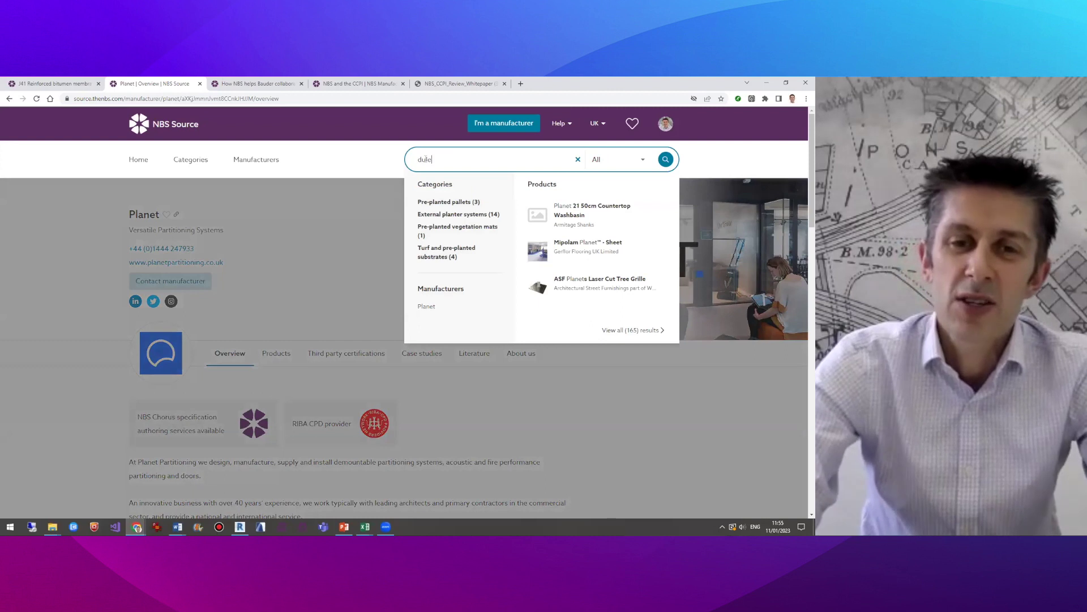
{"action": "key", "text": "BackSpace"}
{"action": "type", "text": "ux"}
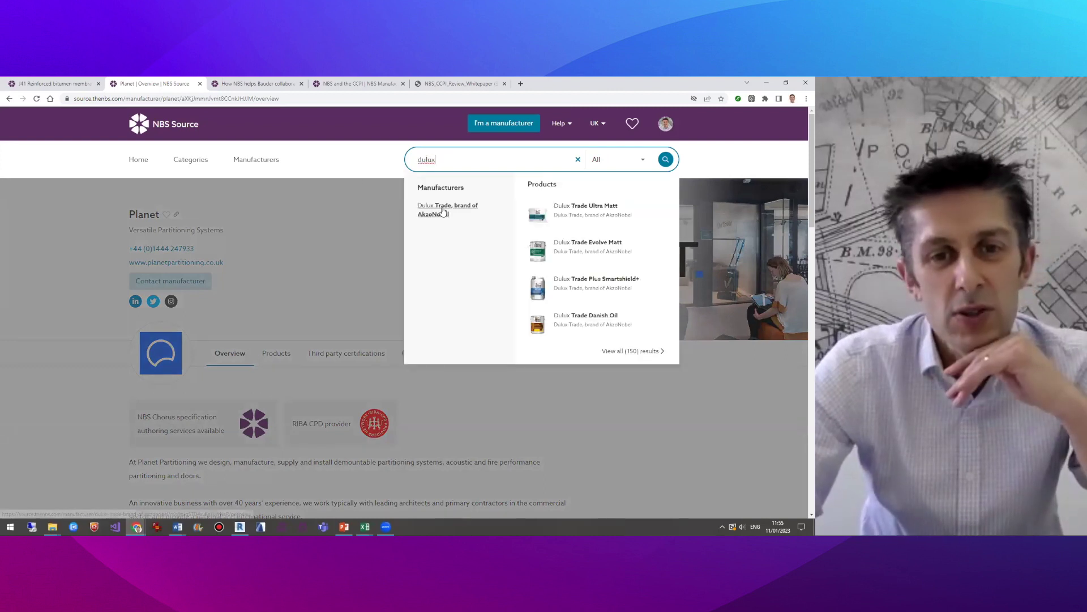
{"action": "left_click", "coordinate": [447, 211]}
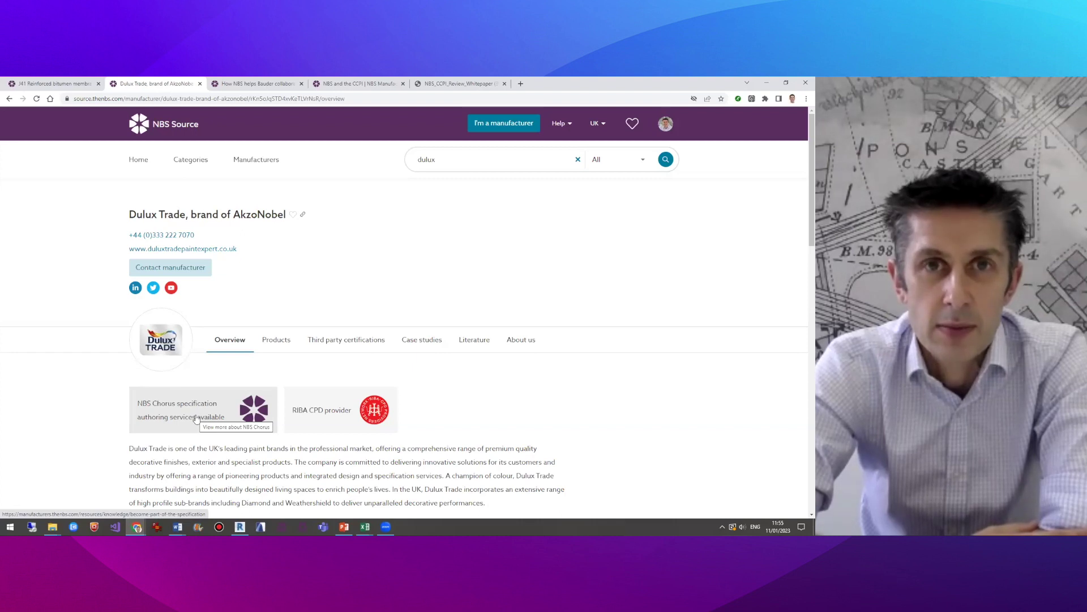
Switch to Revit and examine the WholeBuilding 3D view from a lower angle
{"action": "key", "text": "alt+Tab"}
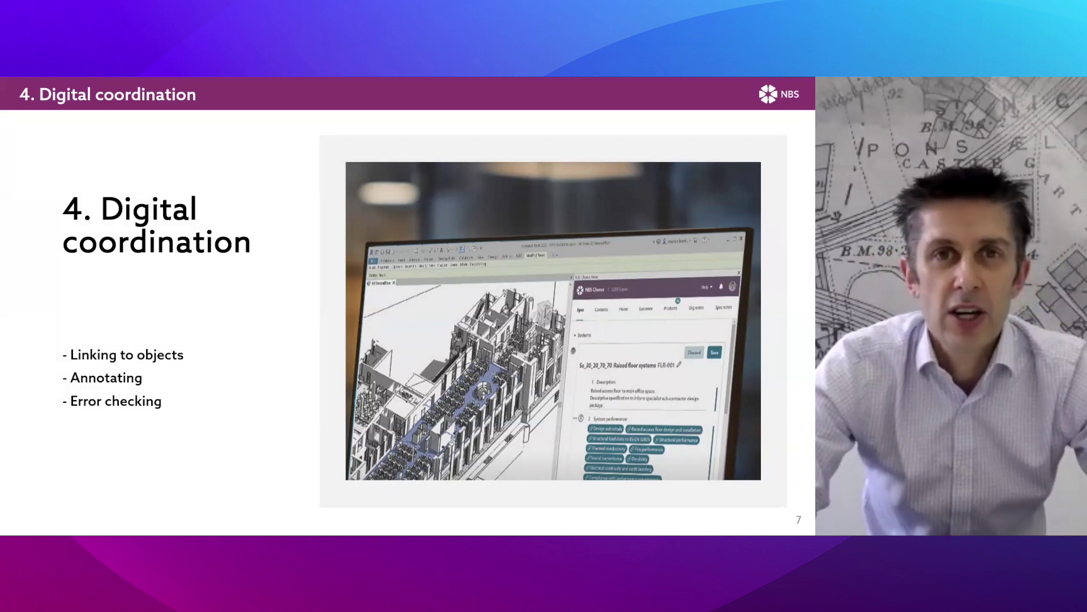
{"action": "key", "text": "alt+Tab"}
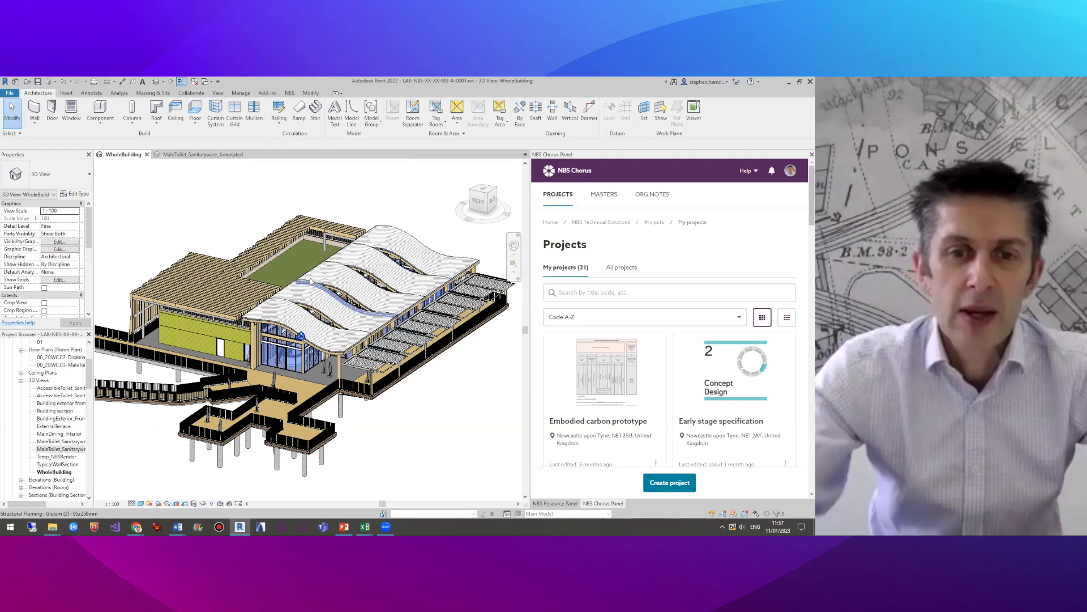
{"action": "scroll", "coordinate": [261, 266], "scroll_direction": "down", "scroll_amount": 2}
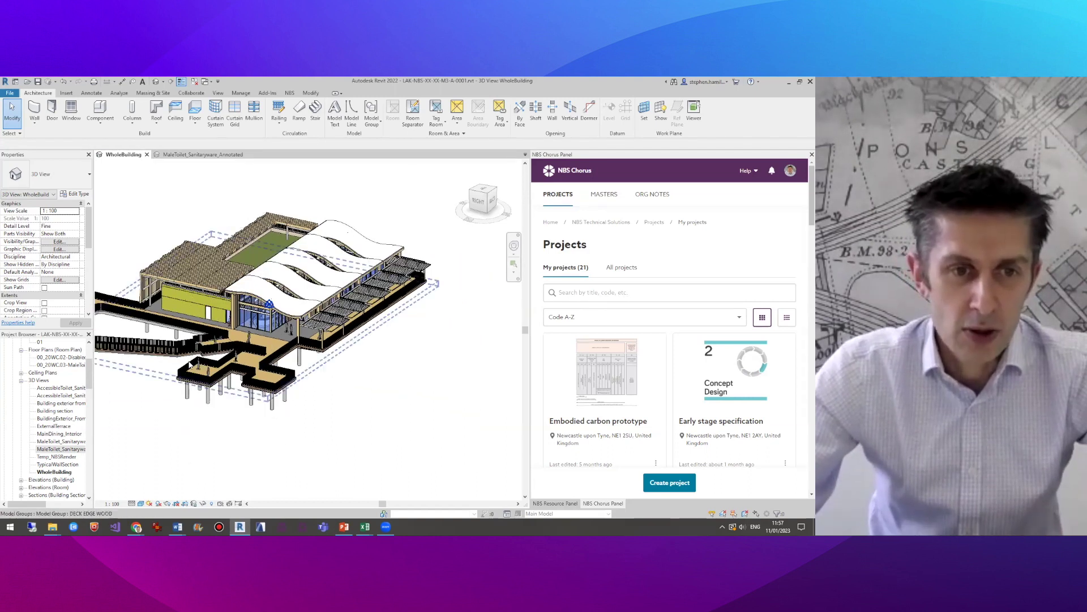
{"action": "left_click_drag", "start_coordinate": [162, 383], "coordinate": [408, 425]}
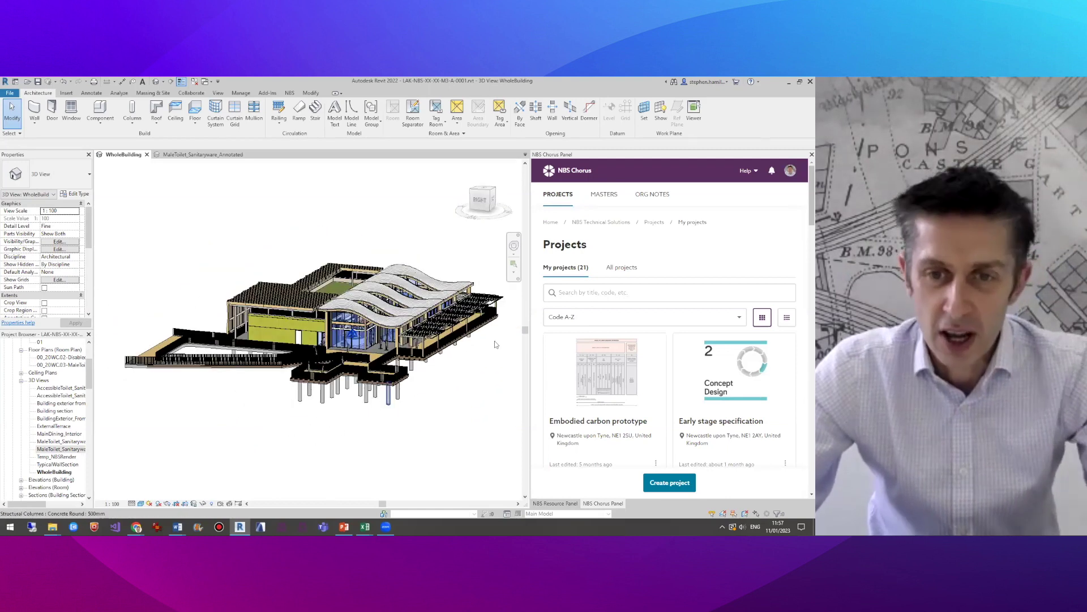
{"action": "scroll", "coordinate": [674, 359], "scroll_direction": "down", "scroll_amount": 1}
Open the NBS Lakeside Restaurant project's Architectural specification (Uniclass) beside the model and filter its contents to Systems
{"action": "scroll", "coordinate": [674, 360], "scroll_direction": "down", "scroll_amount": 5}
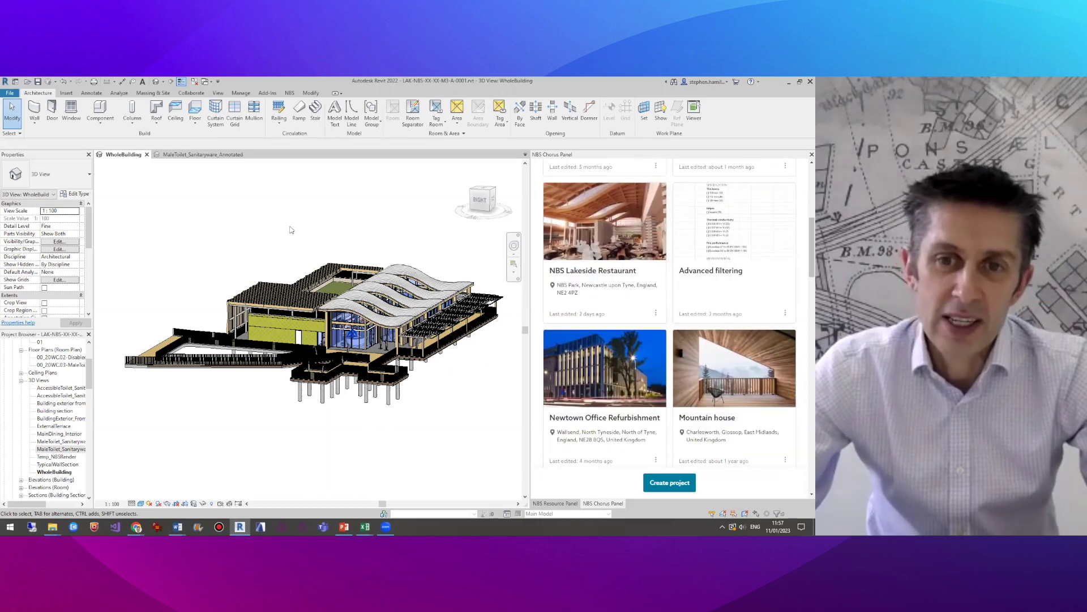
{"action": "left_click", "coordinate": [619, 242]}
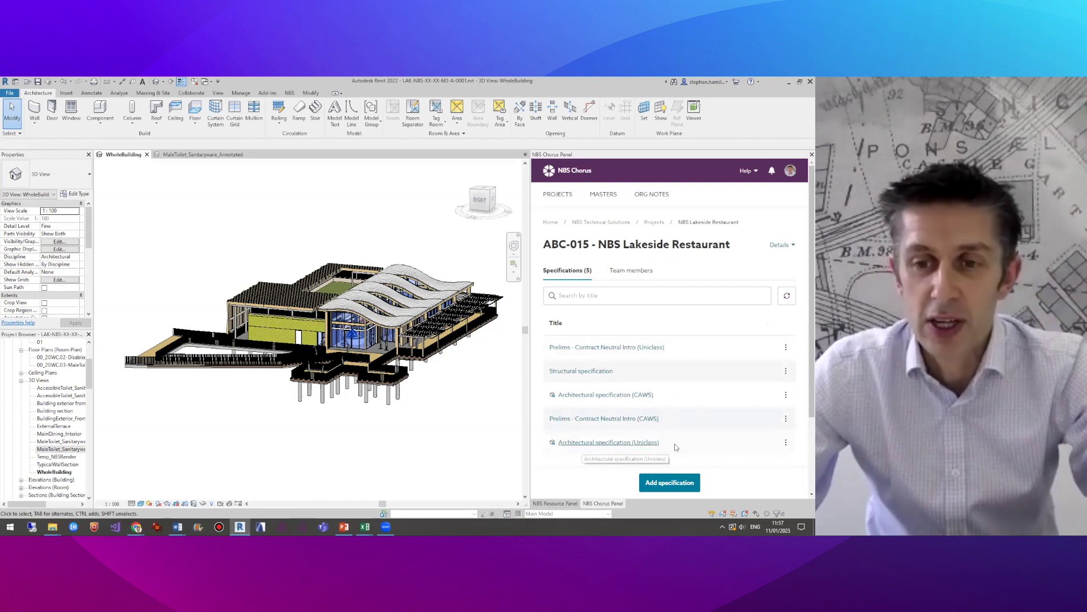
{"action": "left_click", "coordinate": [553, 444]}
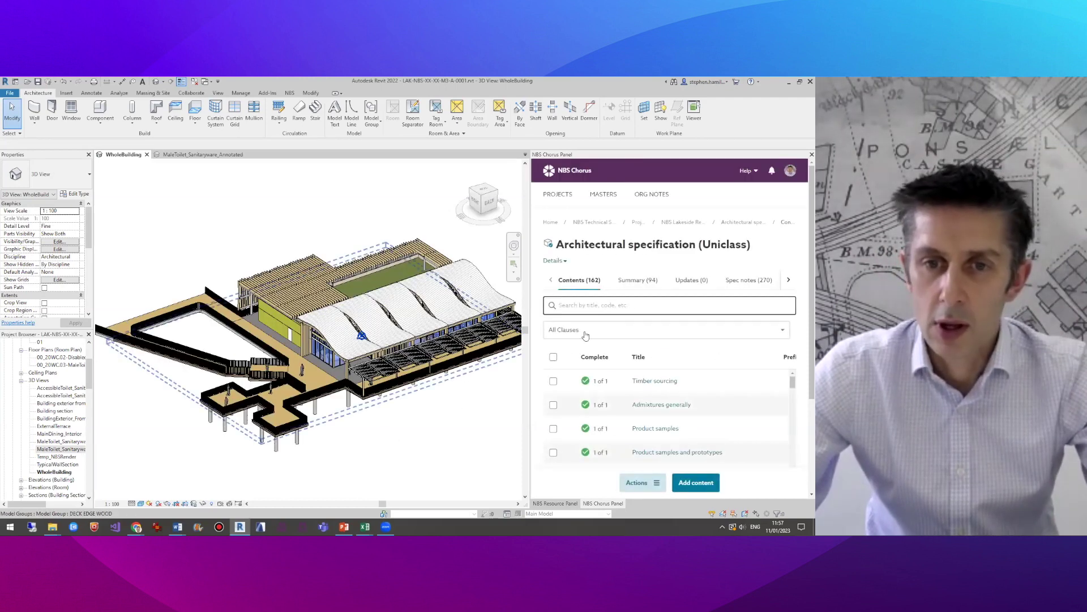
{"action": "left_click", "coordinate": [586, 335]}
{"action": "left_click", "coordinate": [589, 365]}
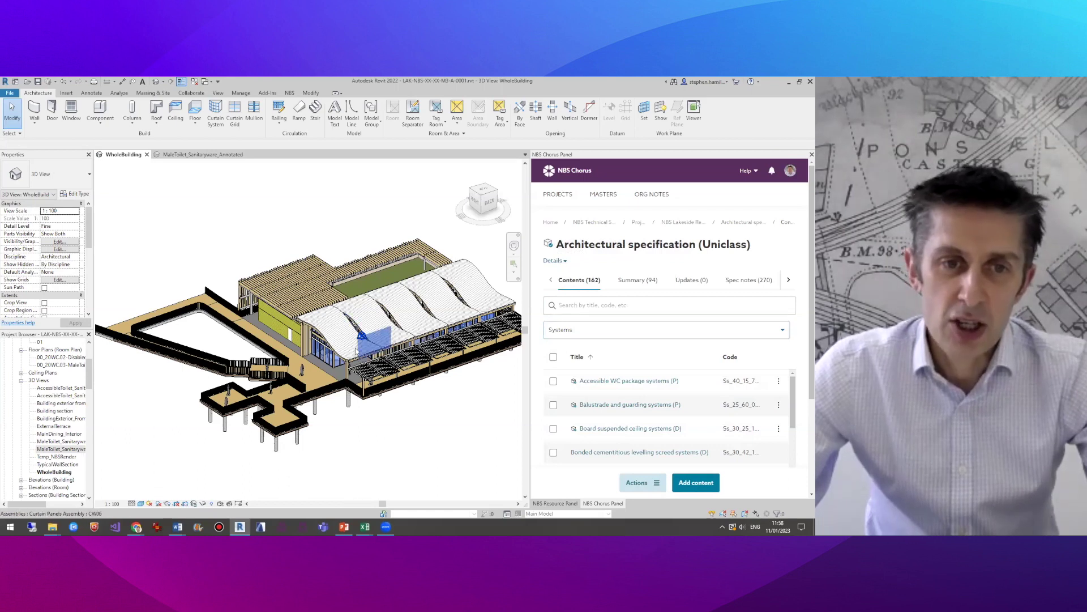
Select the green-clad exterior wall, open its associated Drained and back-ventilated rainscreen cladding systems clause EWS-103, and clear the wall selection
{"action": "scroll", "coordinate": [362, 331], "scroll_direction": "up", "scroll_amount": 3}
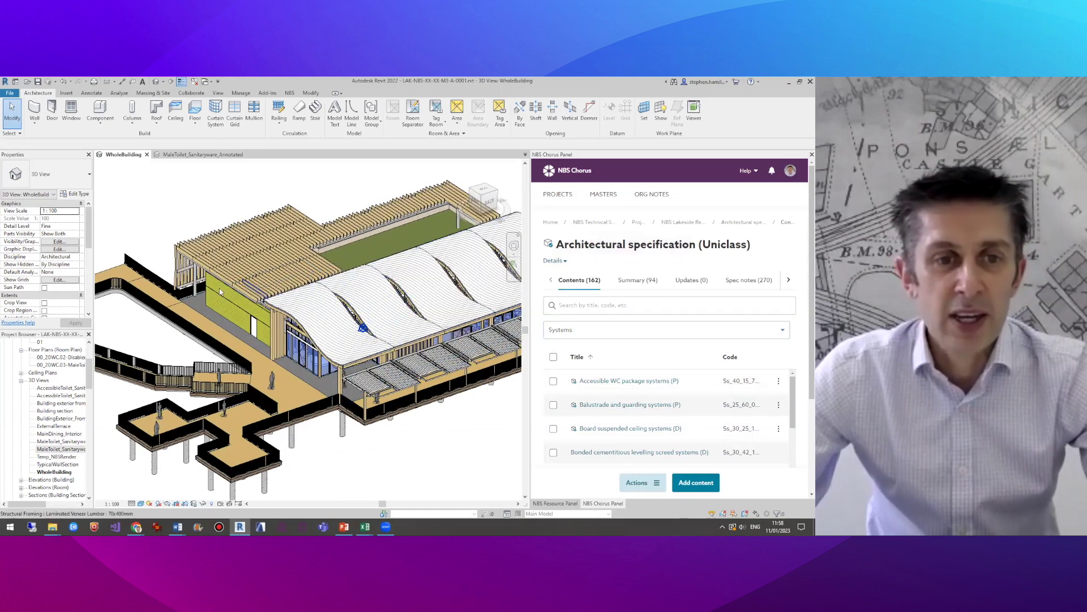
{"action": "left_click", "coordinate": [216, 291]}
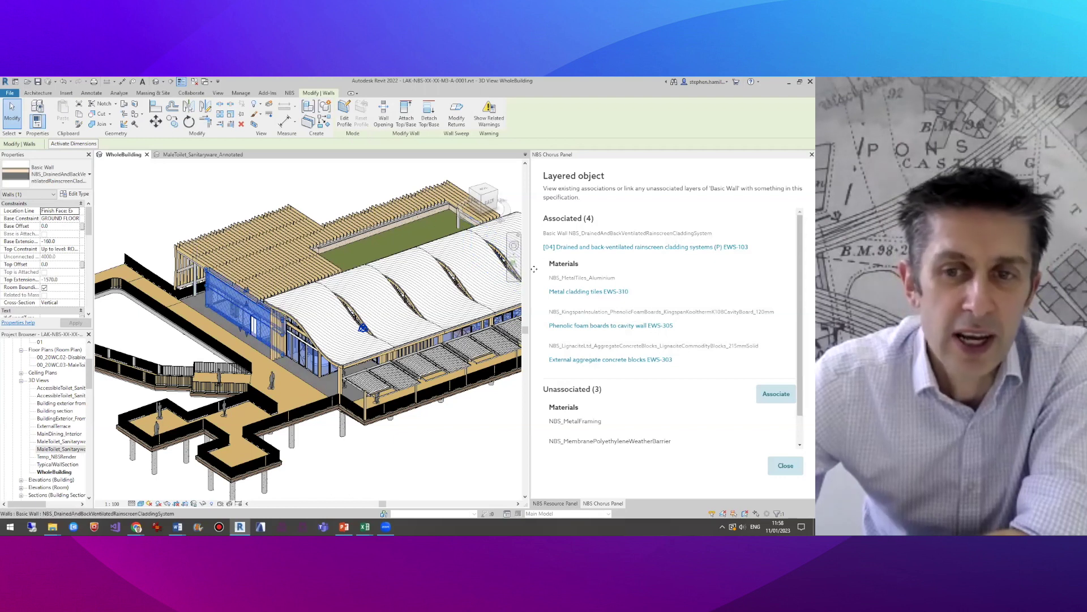
{"action": "left_click", "coordinate": [600, 248]}
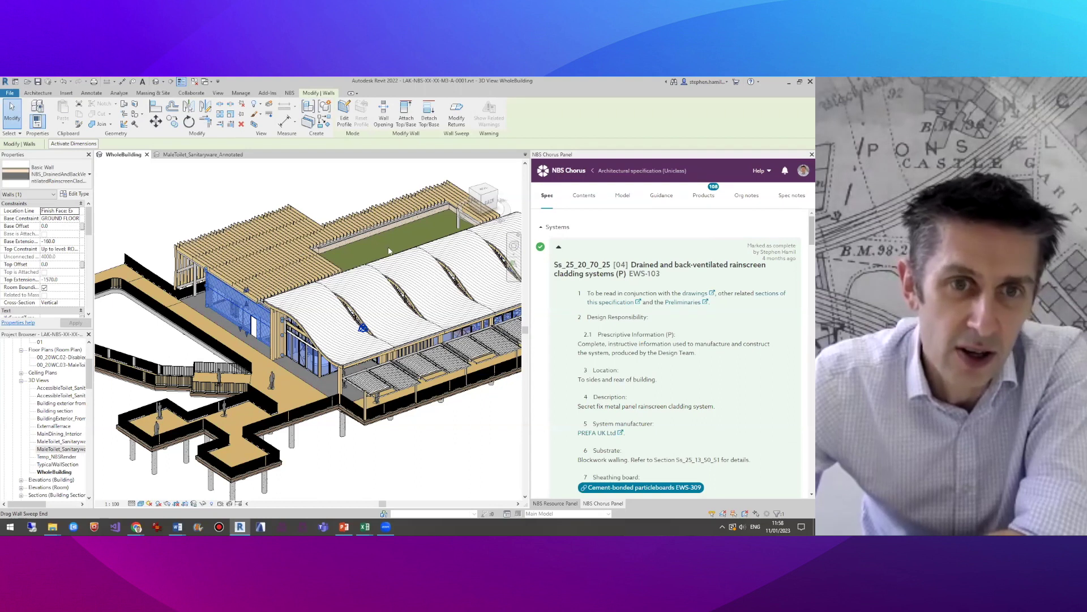
{"action": "left_click", "coordinate": [339, 200]}
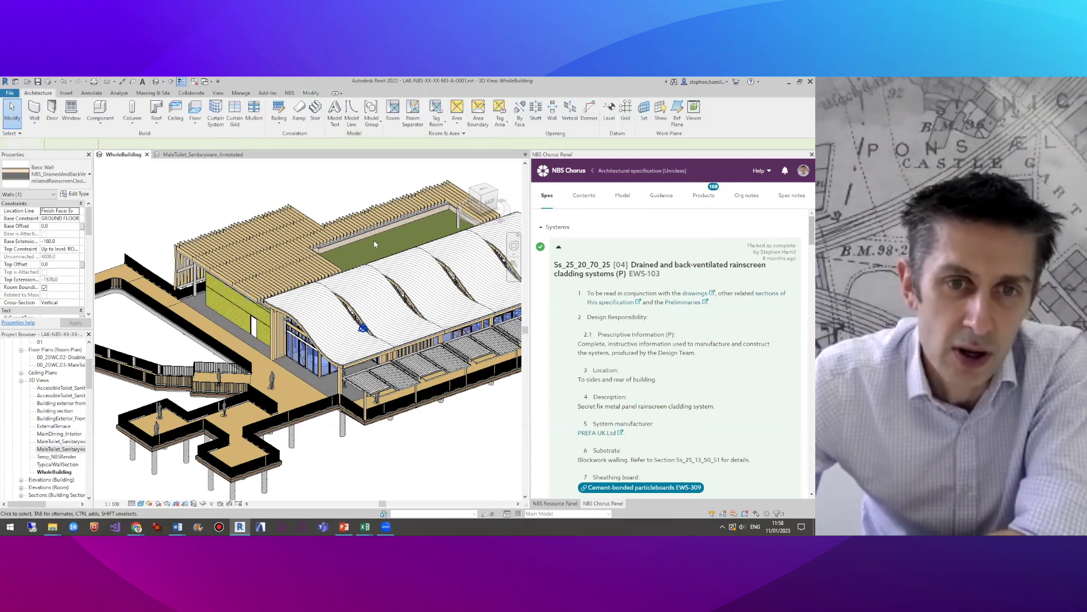
Open the Plastics sheets RCS-309 clause for the green roof and the Decking systems DCK-101 clause for the lakeside deck floor
{"action": "left_click", "coordinate": [373, 239]}
{"action": "scroll", "coordinate": [538, 220], "scroll_direction": "down", "scroll_amount": 3}
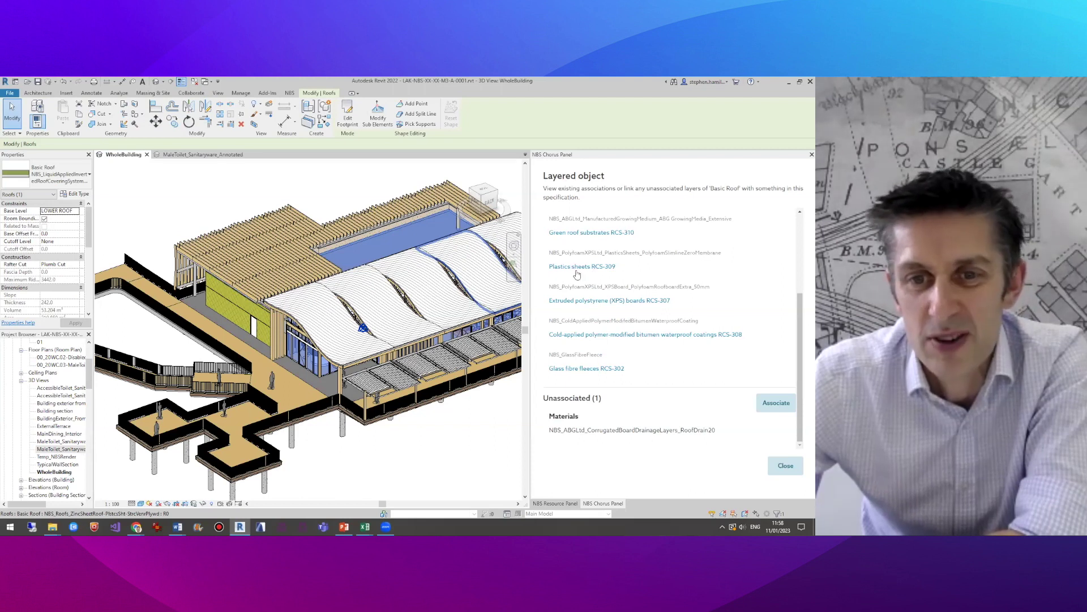
{"action": "left_click", "coordinate": [601, 266]}
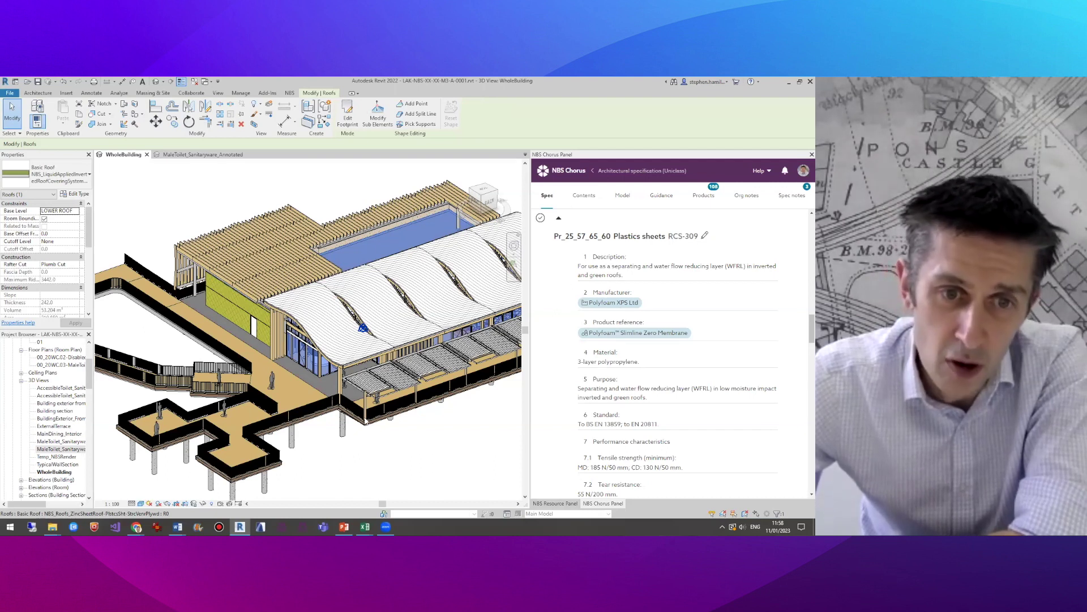
{"action": "left_click", "coordinate": [306, 389]}
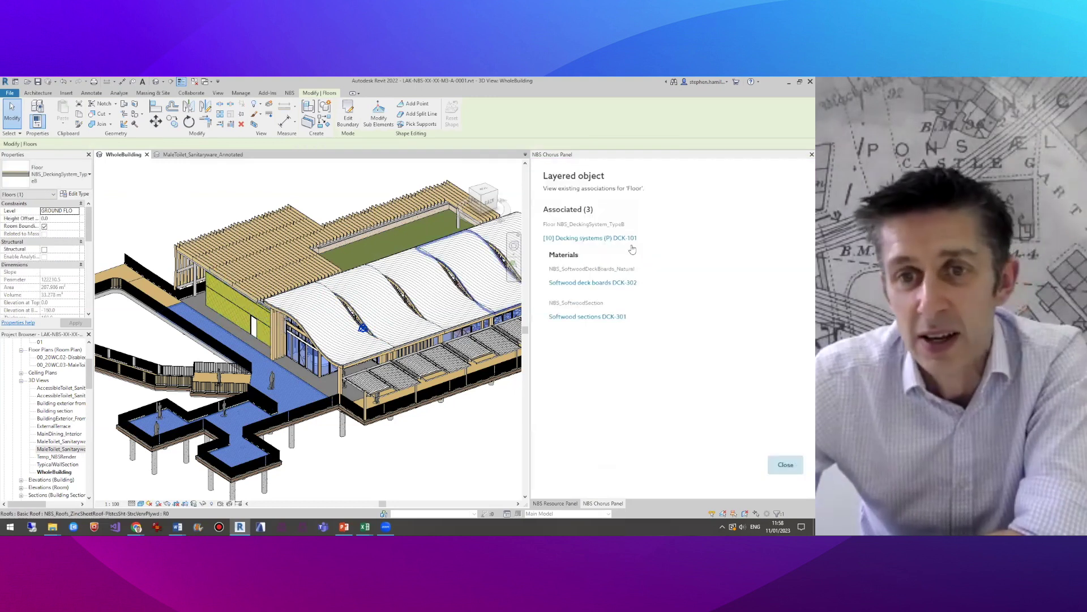
{"action": "left_click", "coordinate": [613, 238]}
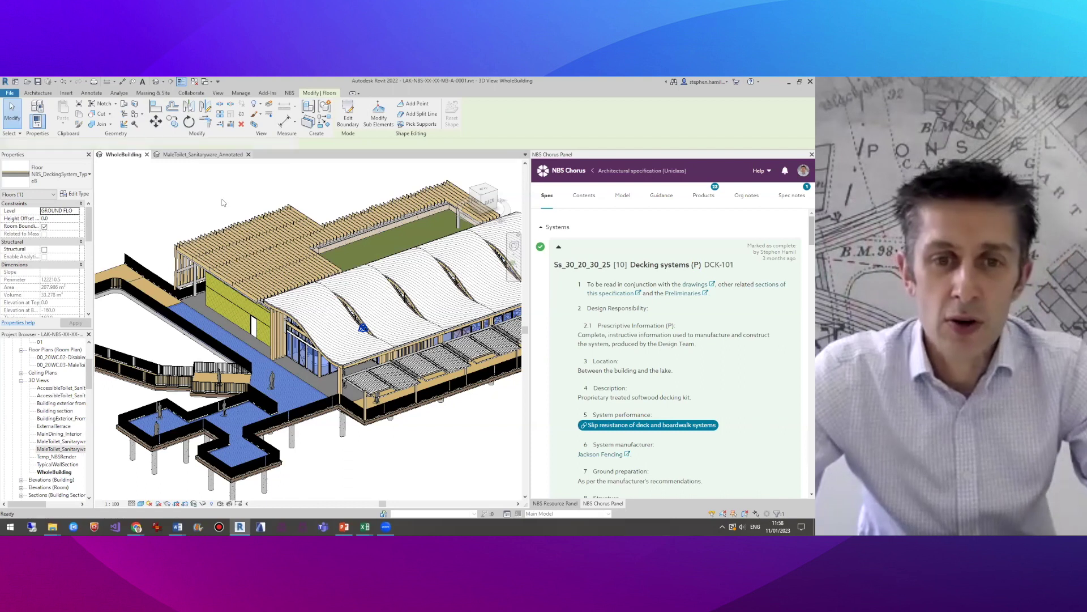
In the MaleToilet_Sanitaryware_Annotated view, show the specification clauses for a large mirror above the basins and the wall-hung WC pan in the cubicle
{"action": "key", "text": "ctrl+Tab"}
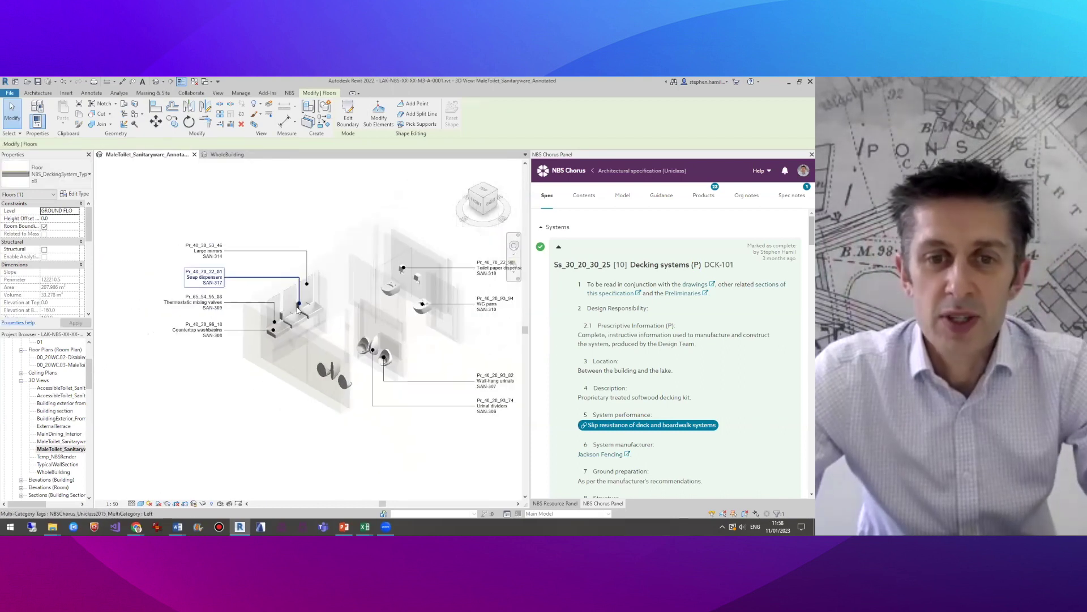
{"action": "scroll", "coordinate": [412, 335], "scroll_direction": "up", "scroll_amount": 3}
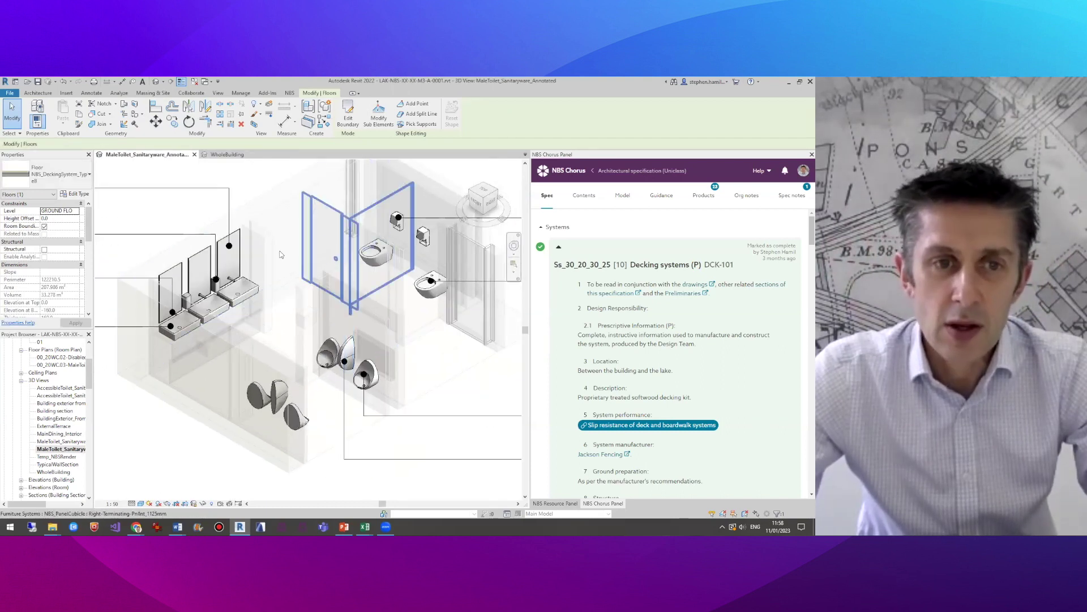
{"action": "left_click", "coordinate": [237, 235]}
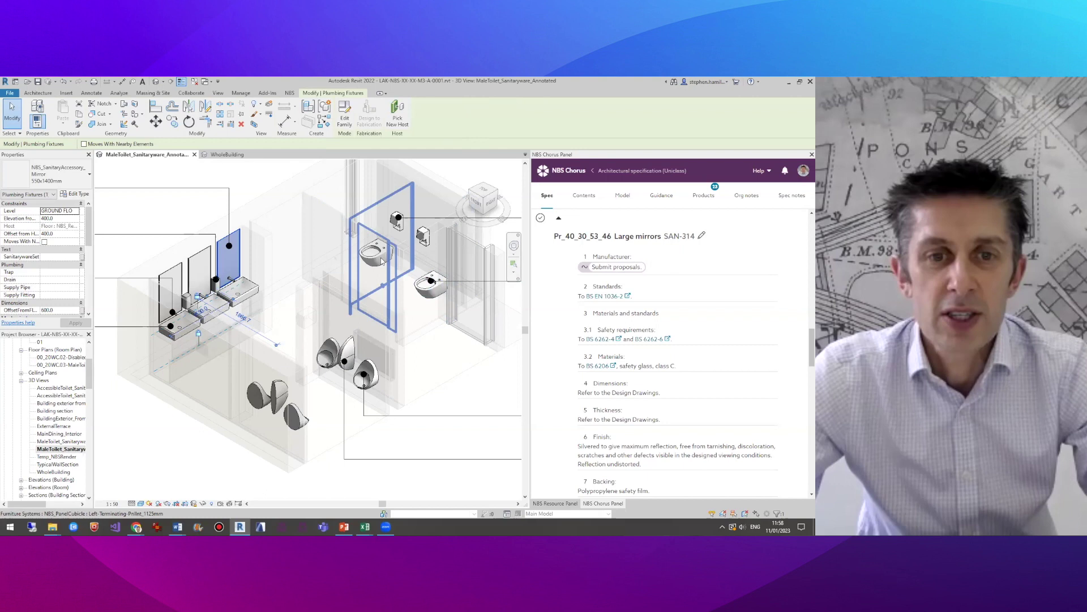
{"action": "left_click", "coordinate": [375, 259]}
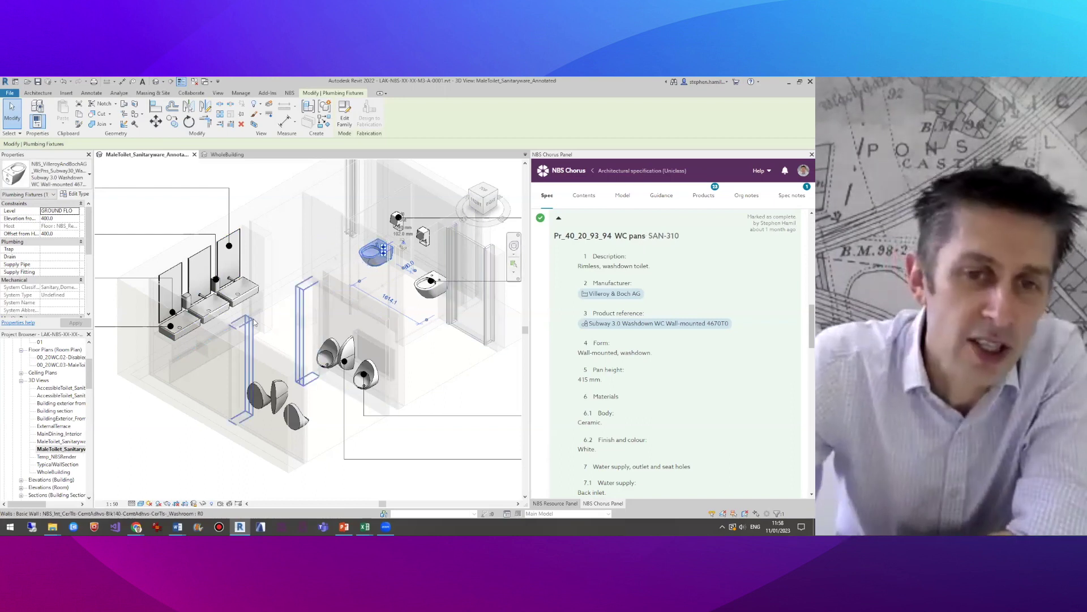
Select the countertop washbasin nearest the tags and examine its annotation tag beside its Countertop washbasins clause
{"action": "scroll", "coordinate": [255, 303], "scroll_direction": "down", "scroll_amount": 3}
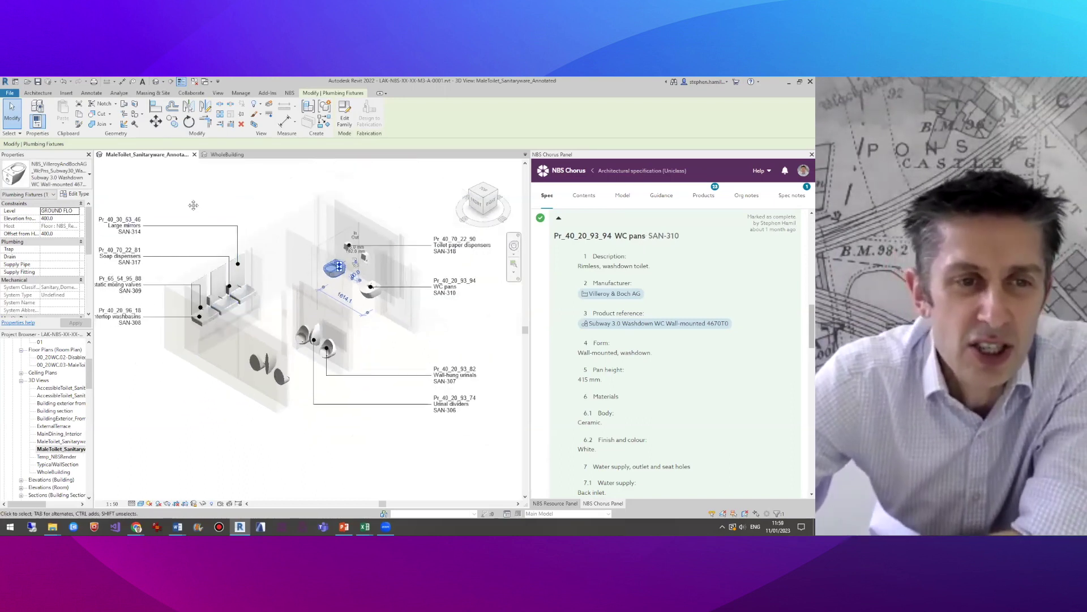
{"action": "scroll", "coordinate": [274, 337], "scroll_direction": "up", "scroll_amount": 1}
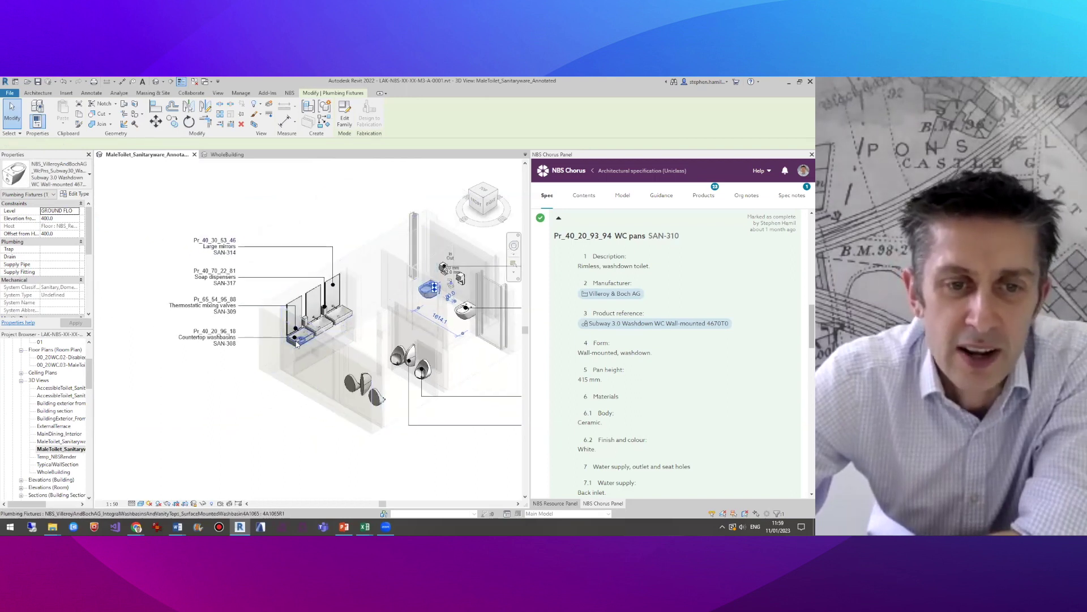
{"action": "left_click", "coordinate": [297, 344]}
{"action": "scroll", "coordinate": [247, 355], "scroll_direction": "up", "scroll_amount": 2}
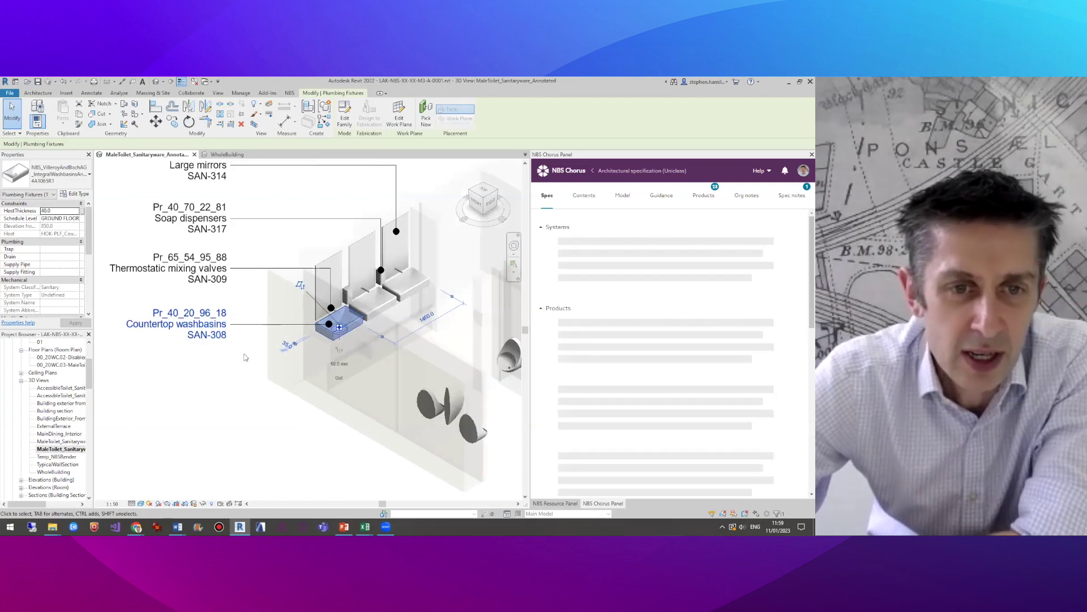
{"action": "scroll", "coordinate": [245, 357], "scroll_direction": "up", "scroll_amount": 3}
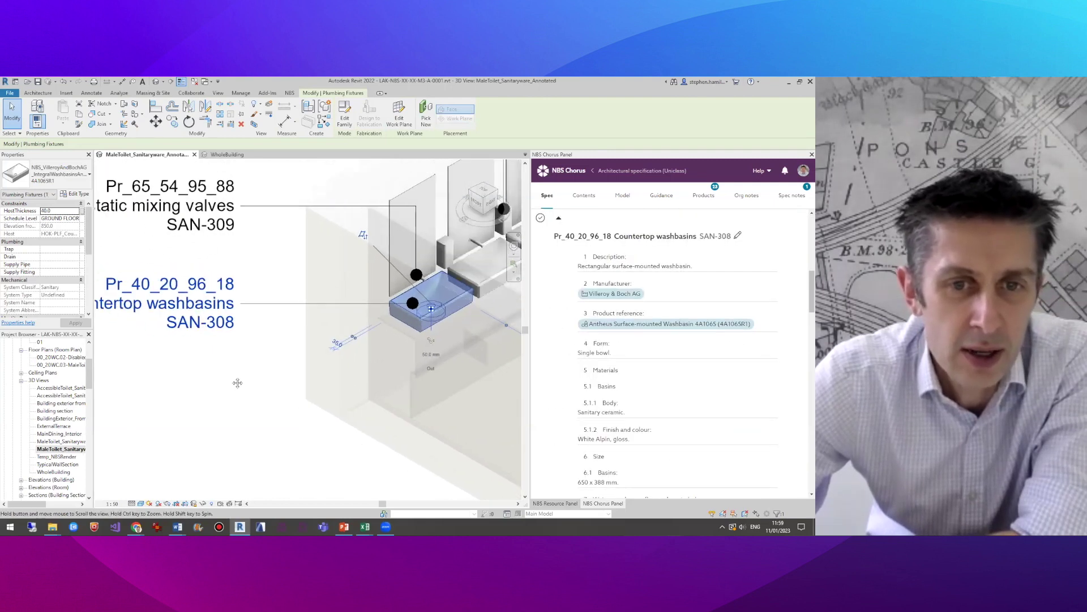
{"action": "left_click_drag", "start_coordinate": [237, 383], "coordinate": [254, 385]}
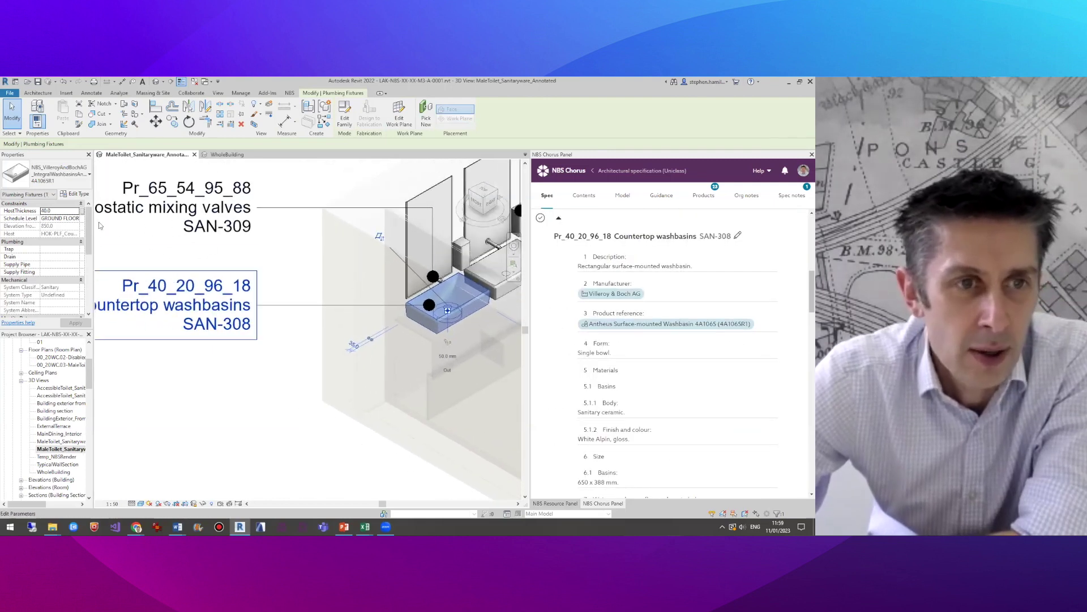
Examine the washbasin's type properties for the Uniclass code, title and NBSChorusSuffix, leaving them unedited
{"action": "left_click", "coordinate": [64, 196]}
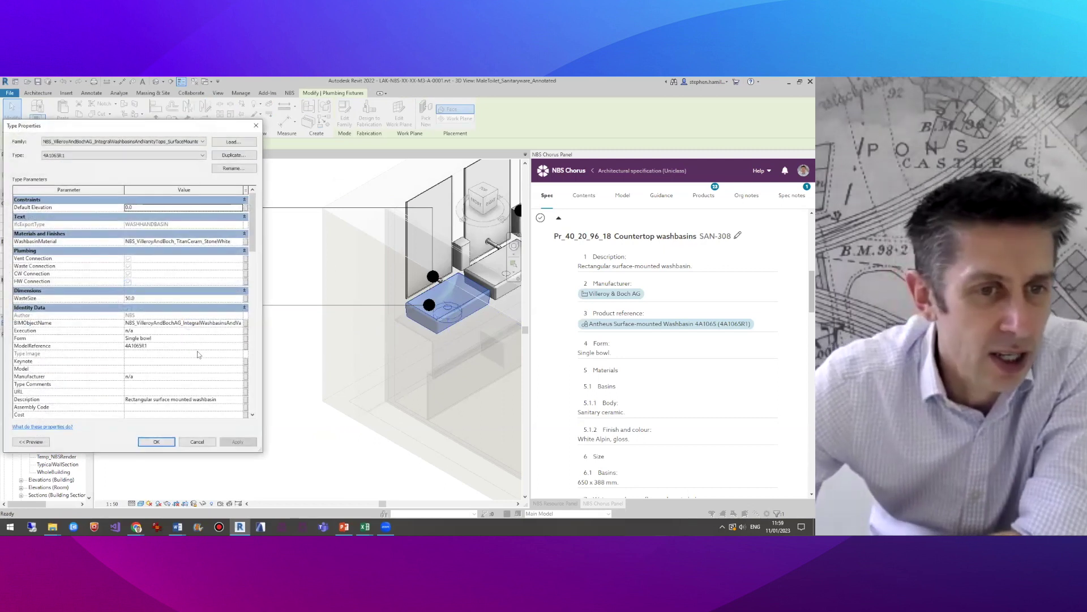
{"action": "scroll", "coordinate": [198, 355], "scroll_direction": "down", "scroll_amount": 2}
{"action": "scroll", "coordinate": [139, 294], "scroll_direction": "down", "scroll_amount": 5}
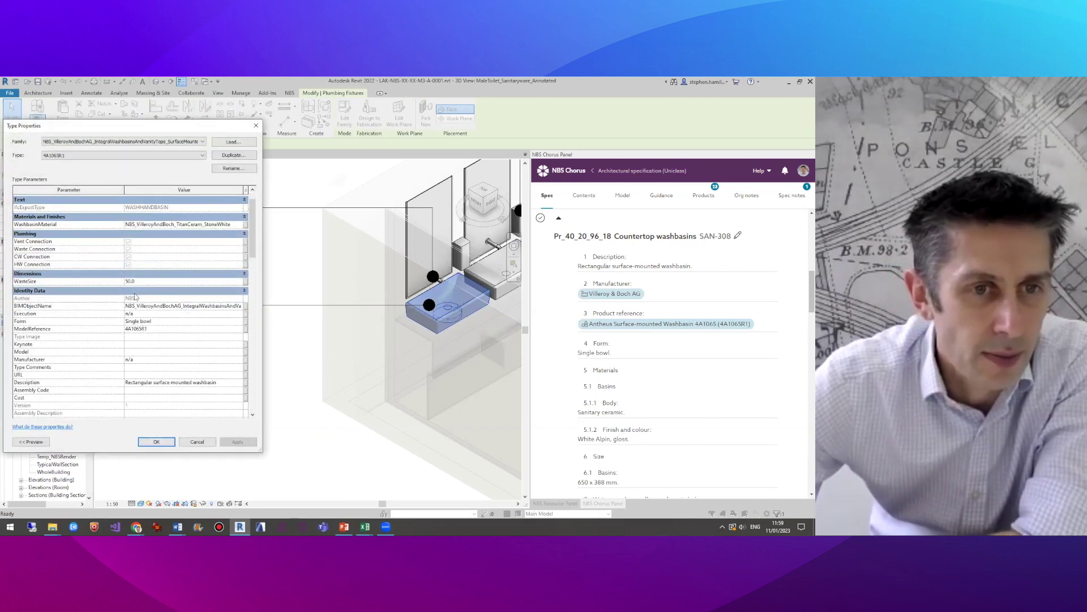
{"action": "scroll", "coordinate": [128, 302], "scroll_direction": "down", "scroll_amount": 6}
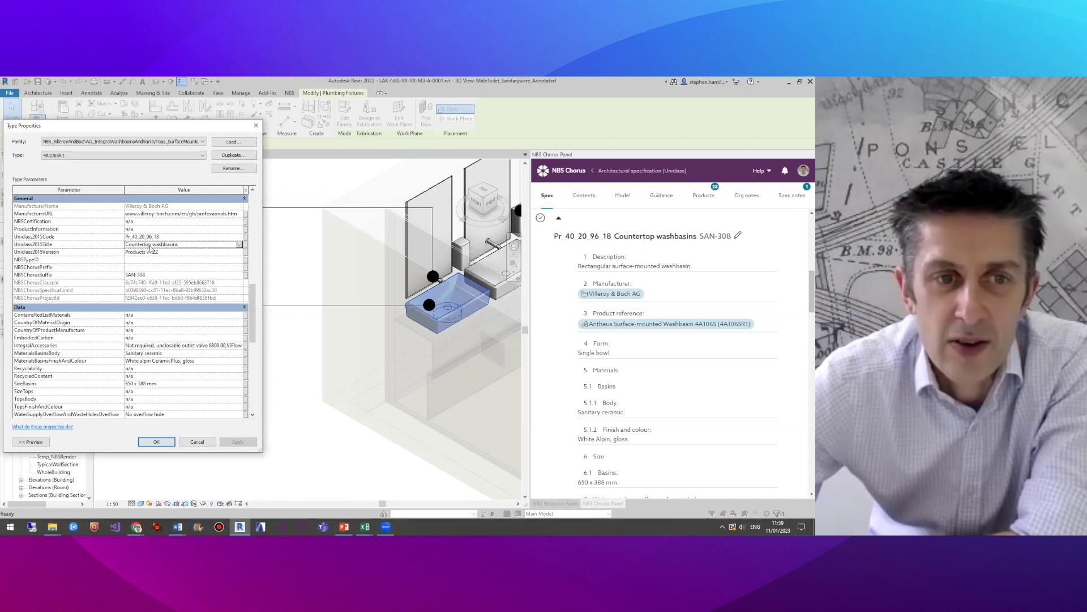
{"action": "left_click", "coordinate": [146, 237]}
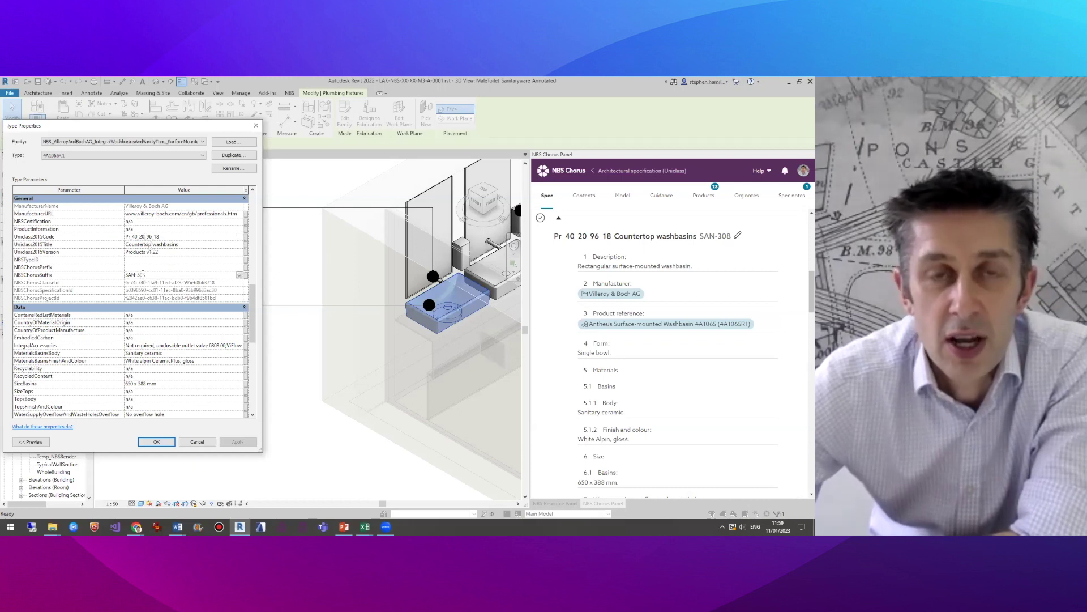
{"action": "left_click", "coordinate": [213, 440]}
Inspect the parameter values behind the washbasin's tag, and review the Washbasin systems clause preceding Countertop washbasins in the specification
{"action": "left_click", "coordinate": [231, 314]}
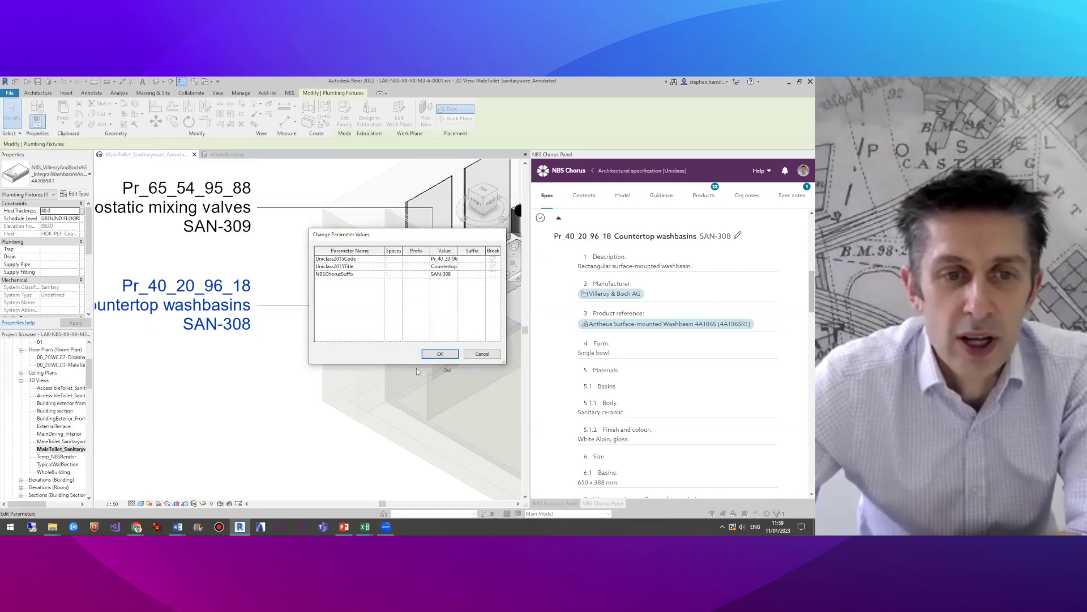
{"action": "left_click", "coordinate": [481, 354]}
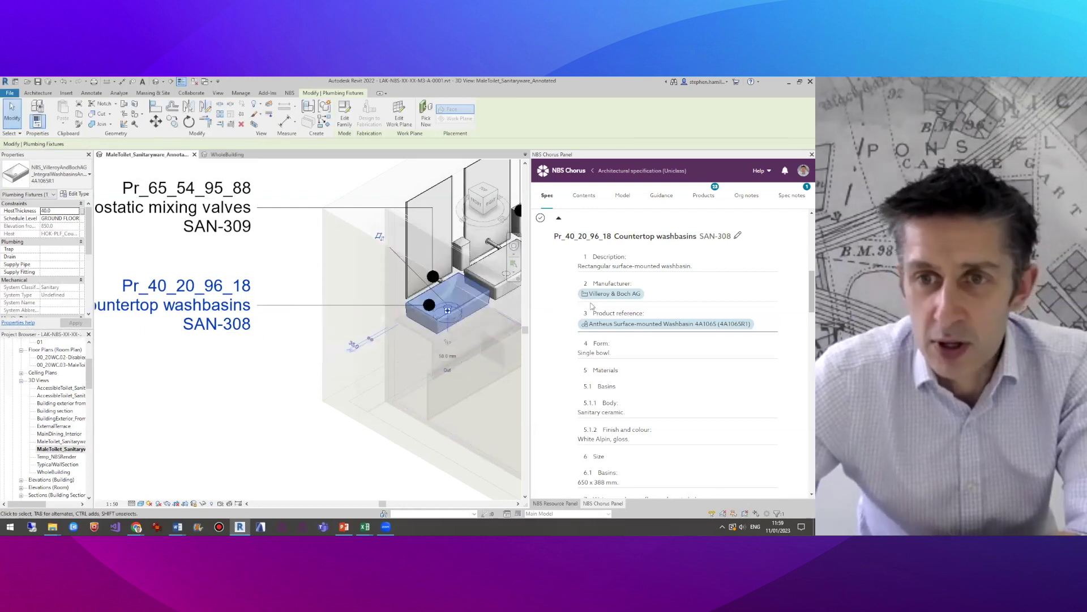
{"action": "scroll", "coordinate": [628, 288], "scroll_direction": "up", "scroll_amount": 2}
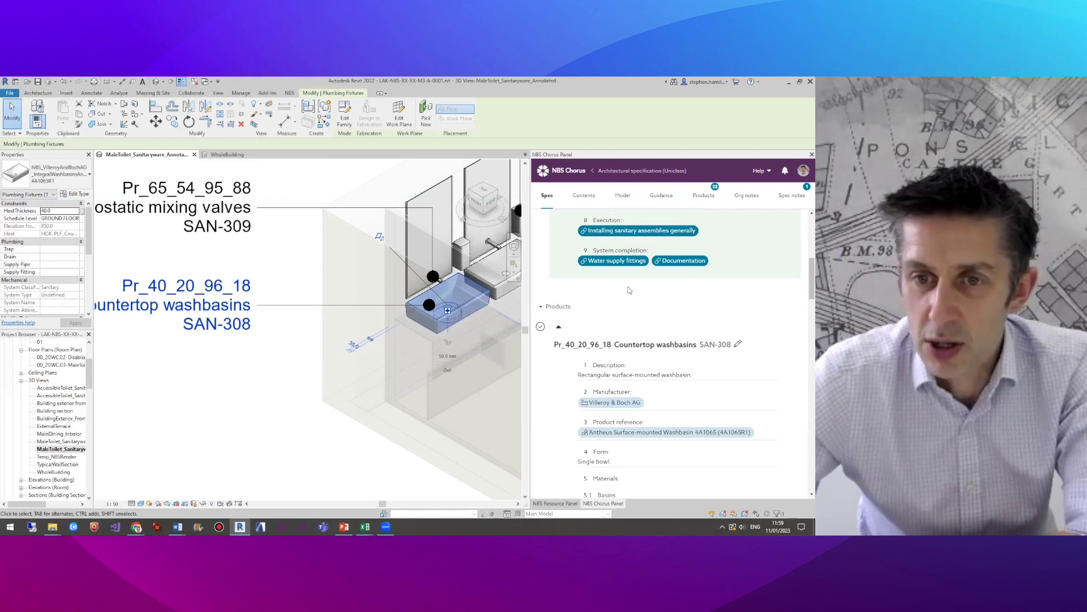
{"action": "scroll", "coordinate": [629, 290], "scroll_direction": "up", "scroll_amount": 2}
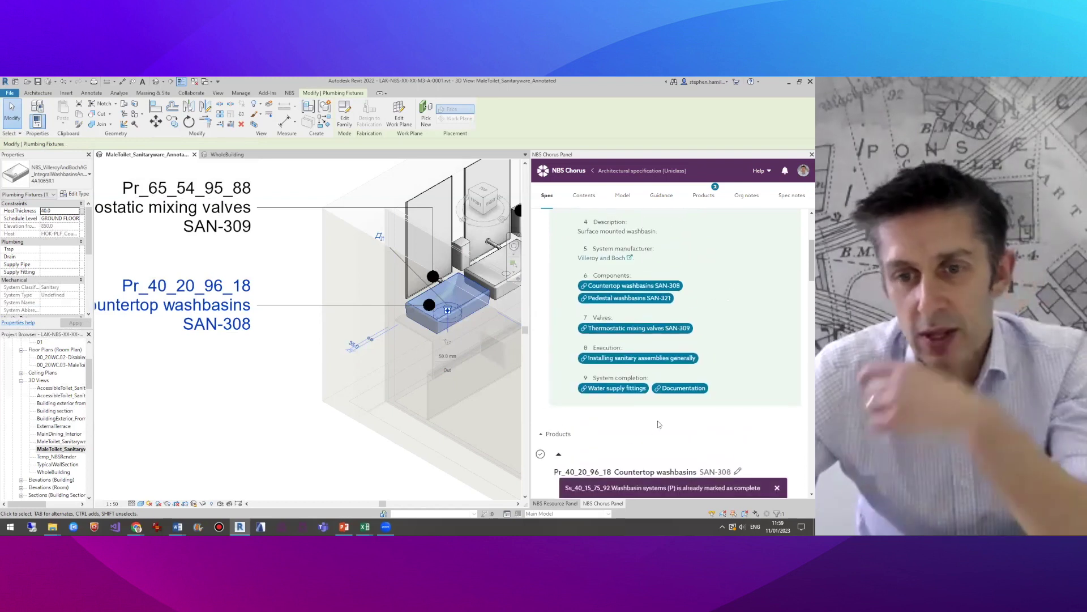
{"action": "scroll", "coordinate": [633, 455], "scroll_direction": "down", "scroll_amount": 2}
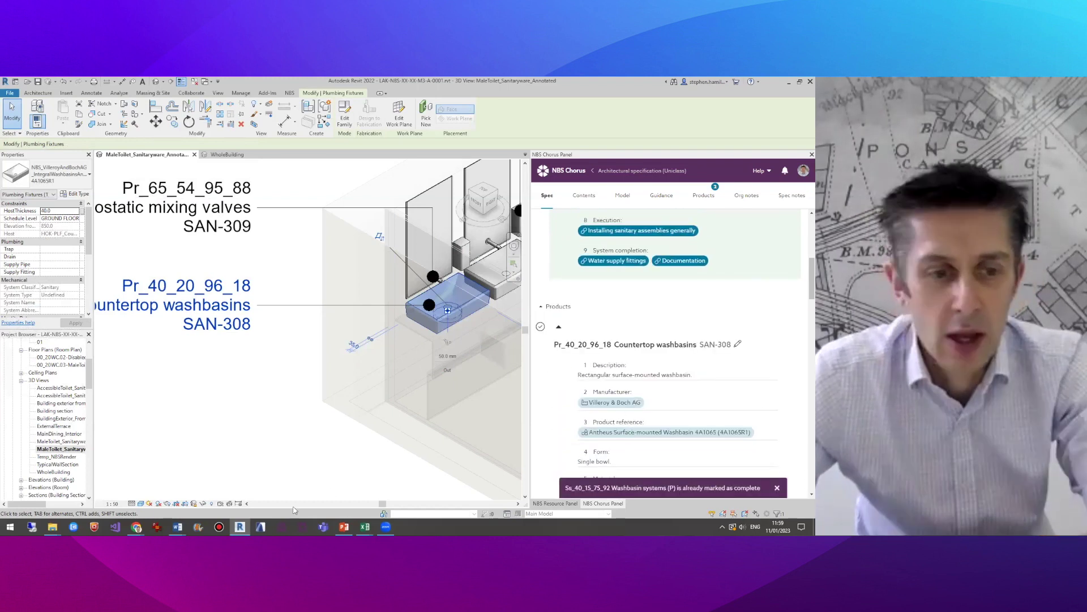
Switch to NBS Chorus in the browser, filter the Architectural specification contents by "san-30" and open the Countertop washbasins clause
{"action": "mouse_move", "coordinate": [136, 527]}
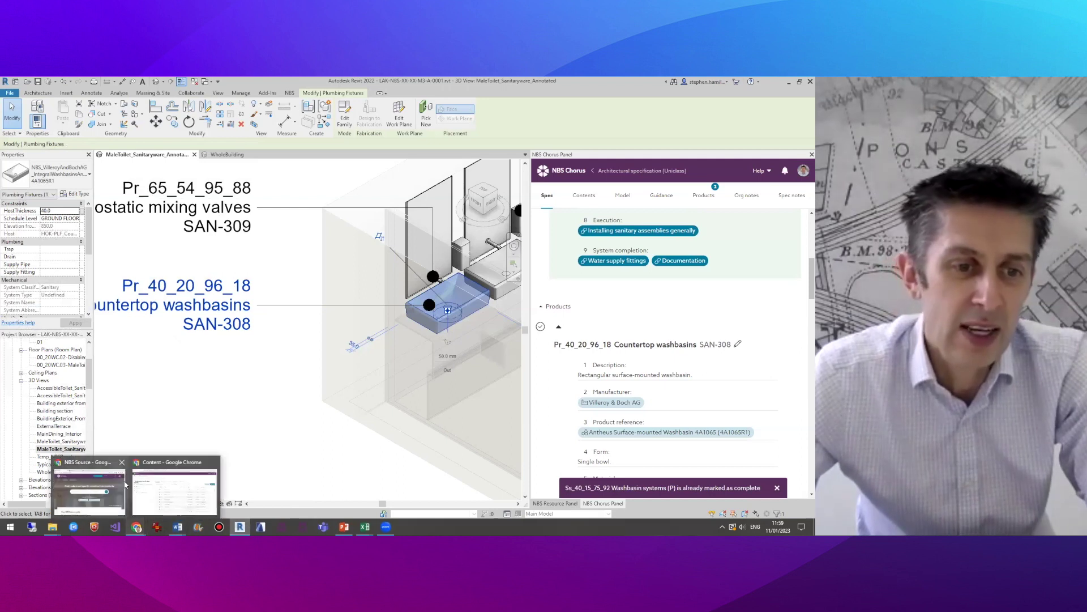
{"action": "left_click", "coordinate": [150, 484]}
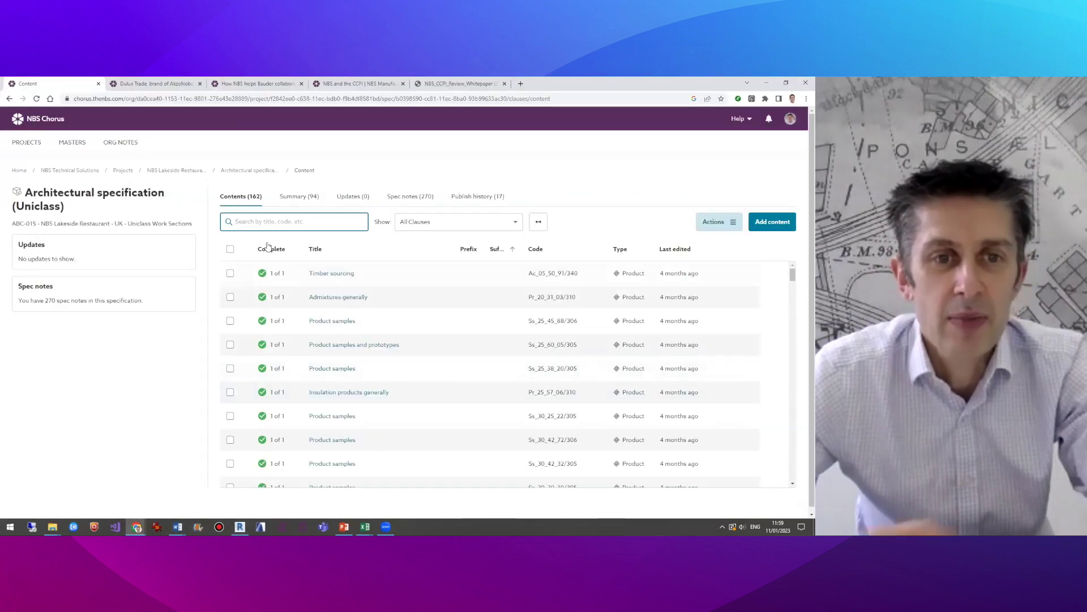
{"action": "type", "text": "san-"}
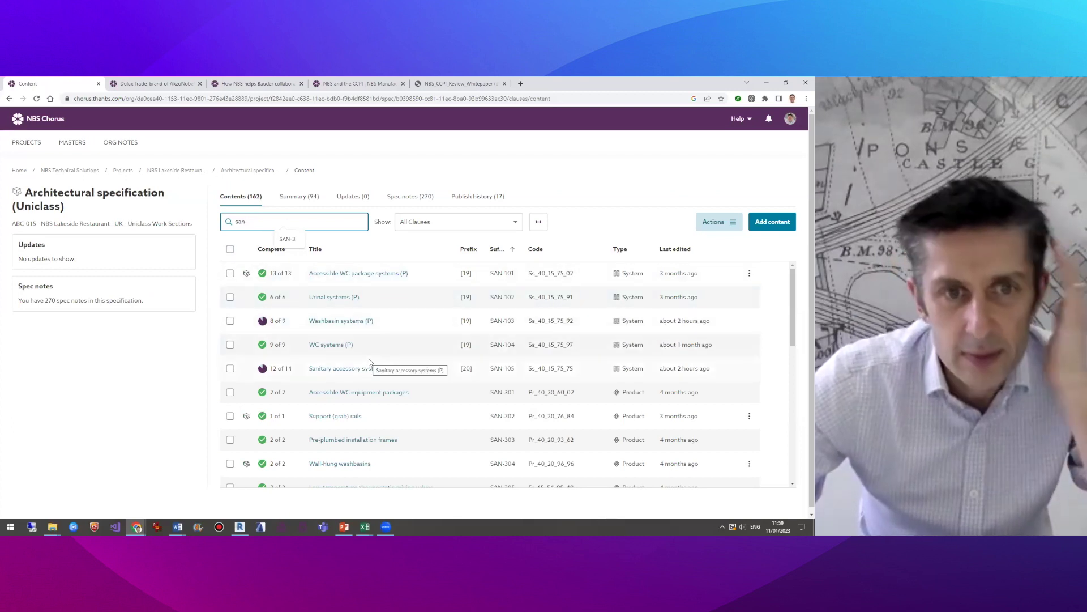
{"action": "type", "text": "30"}
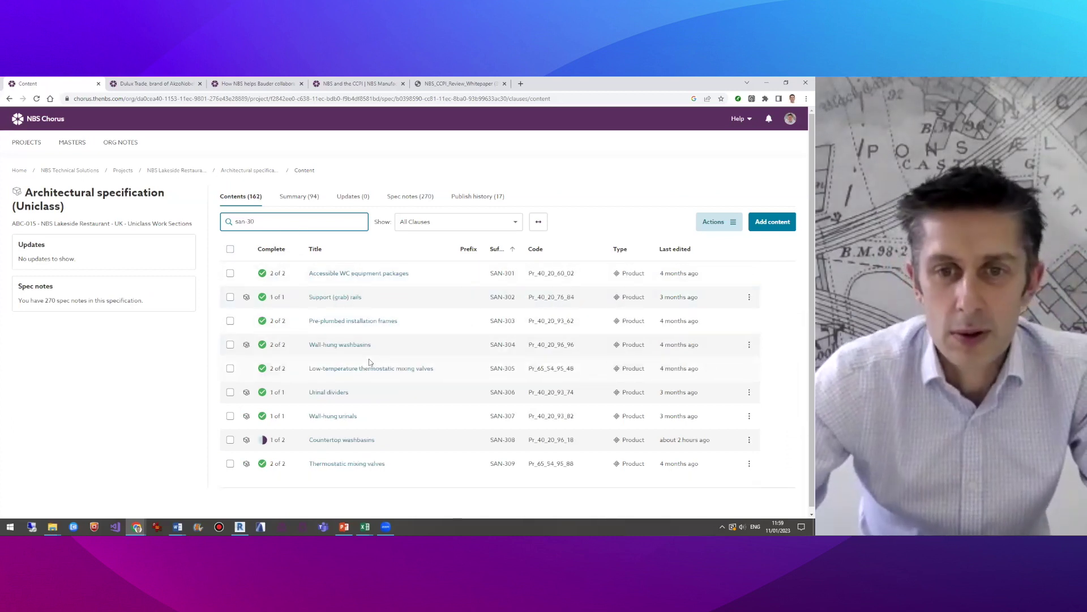
{"action": "left_click", "coordinate": [352, 442]}
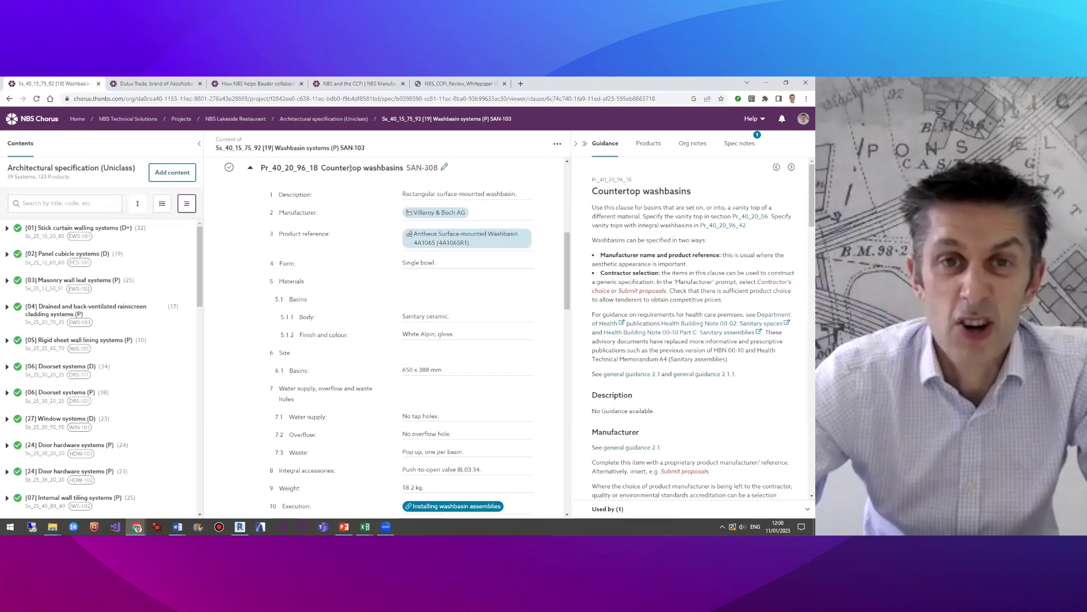
Change the Countertop washbasins clause's suffix to SAN-325 and save the details
{"action": "left_click", "coordinate": [60, 203]}
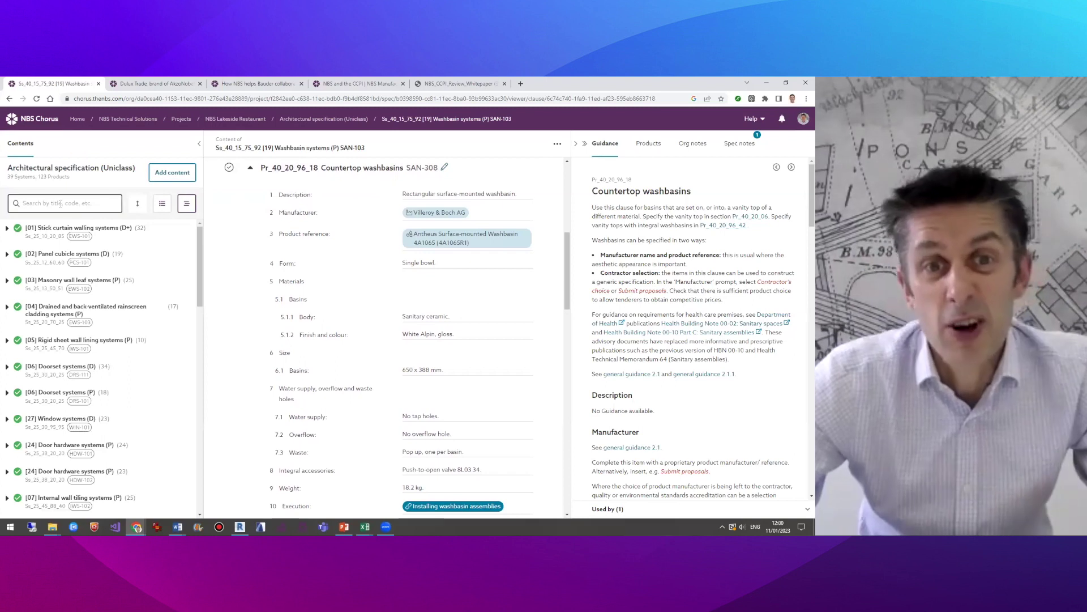
{"action": "left_click", "coordinate": [444, 168]}
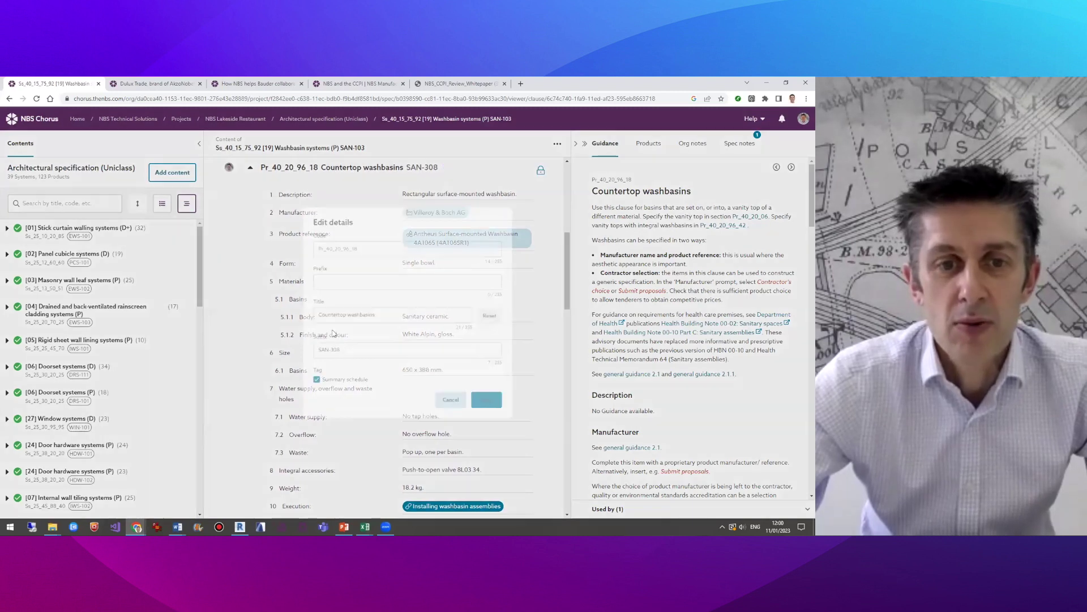
{"action": "double_click", "coordinate": [325, 355]}
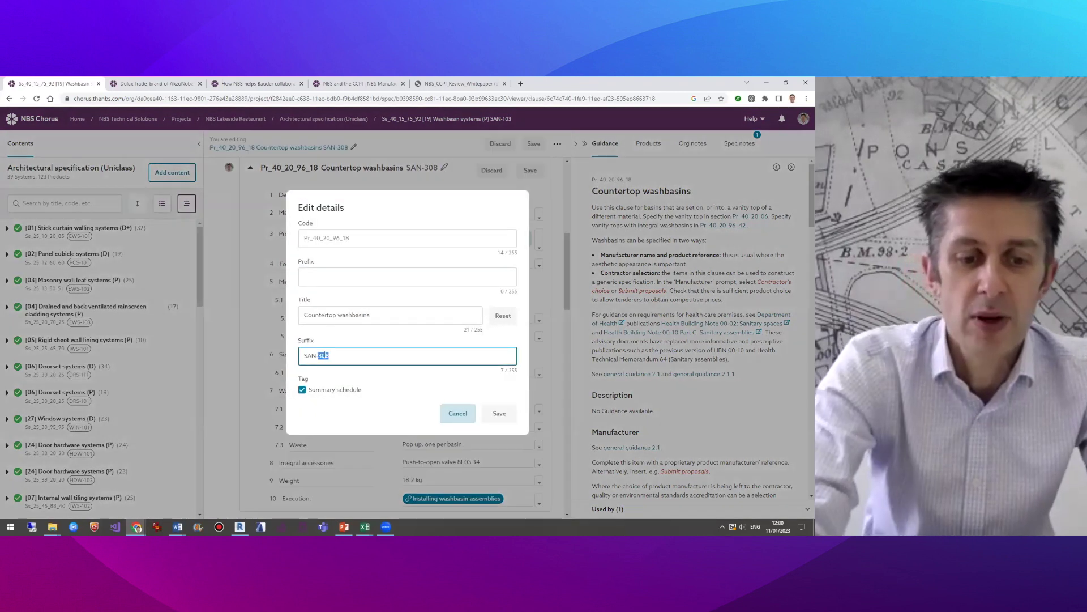
{"action": "type", "text": "325"}
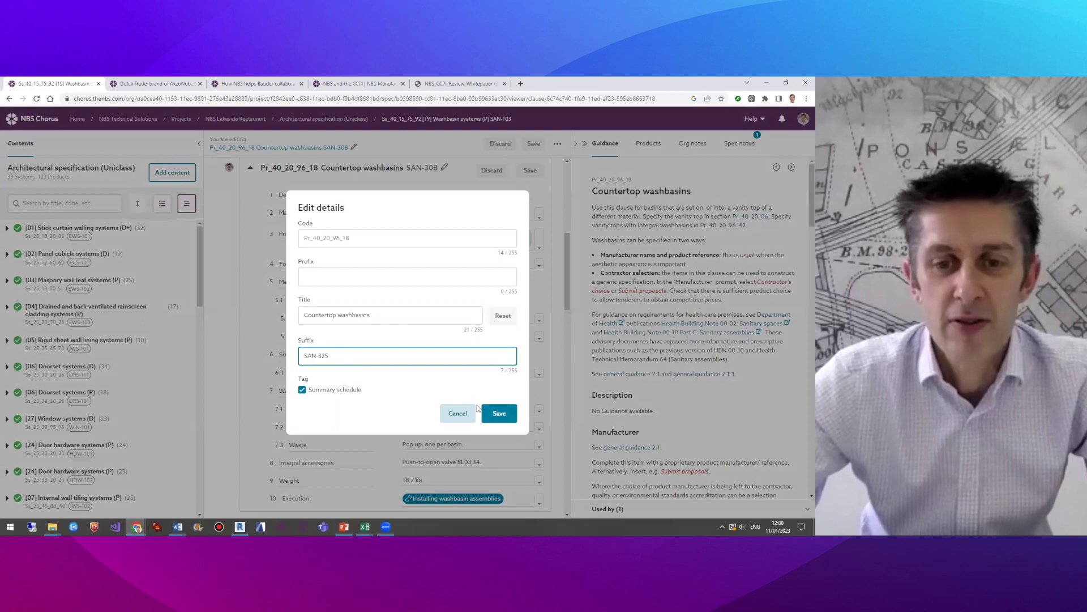
{"action": "left_click", "coordinate": [493, 415]}
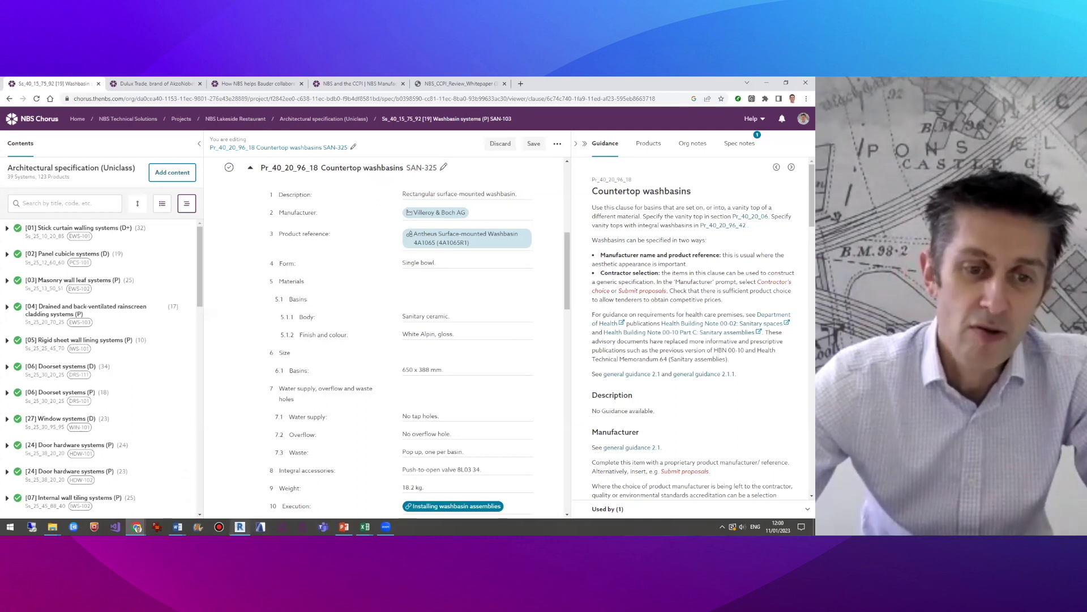
Check the clause's suffix in Revit's NBS Chorus panel, and place the browser in a smaller window over the Revit model
{"action": "left_click", "coordinate": [240, 511]}
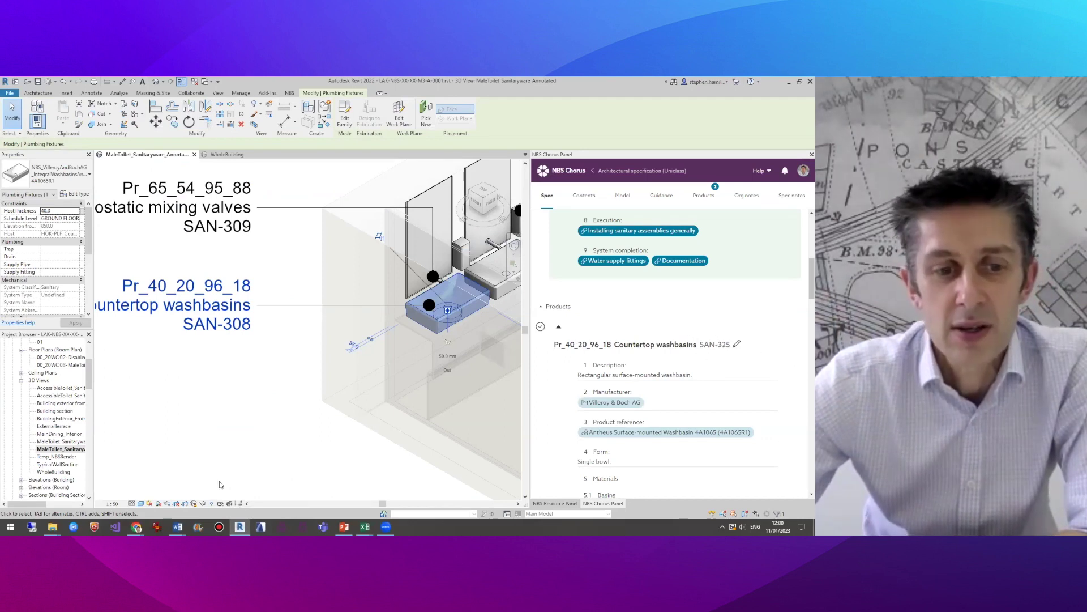
{"action": "mouse_move", "coordinate": [136, 526]}
{"action": "left_click", "coordinate": [165, 490]}
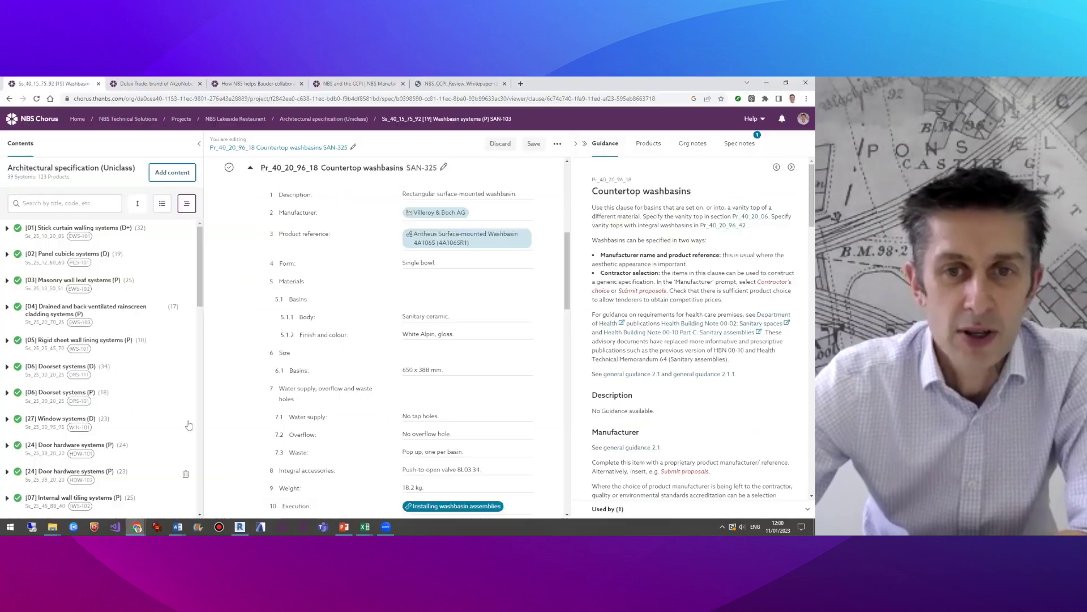
{"action": "double_click", "coordinate": [675, 94]}
{"action": "left_click_drag", "start_coordinate": [675, 94], "coordinate": [461, 125]}
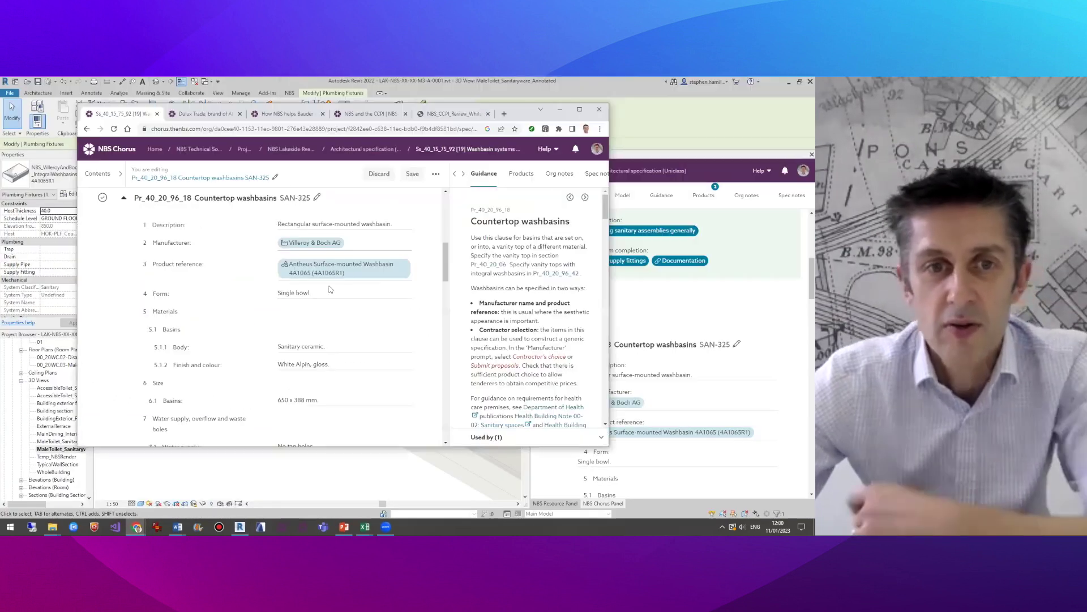
Change the Countertop washbasins clause's suffix to SAN-327, save the details, and minimise the browser to return to the Revit model
{"action": "left_click", "coordinate": [316, 198]}
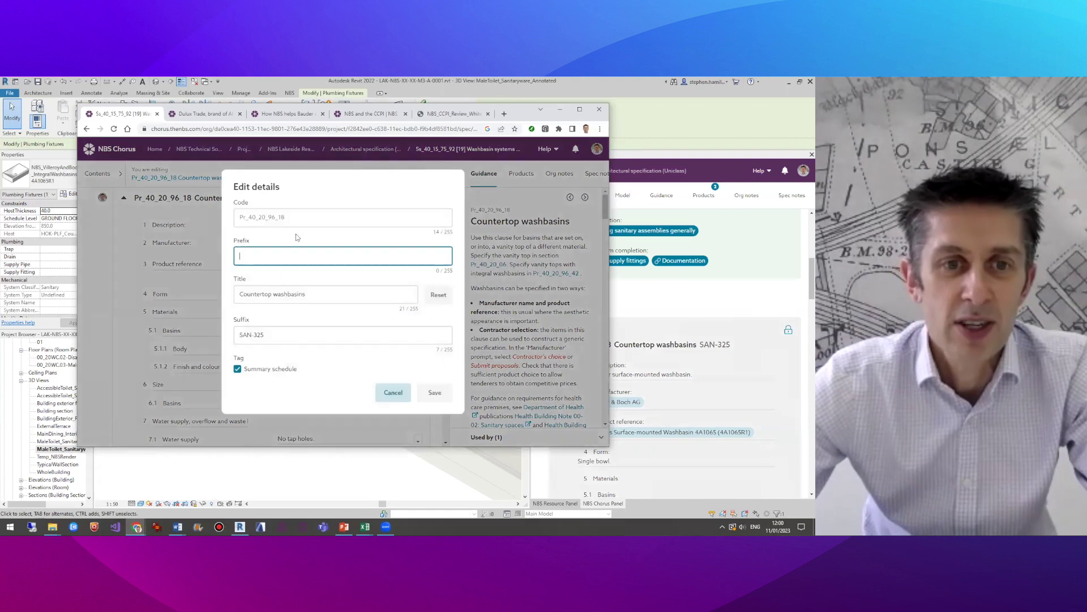
{"action": "left_click", "coordinate": [272, 333]}
{"action": "key", "text": "BackSpace"}
{"action": "type", "text": "7"}
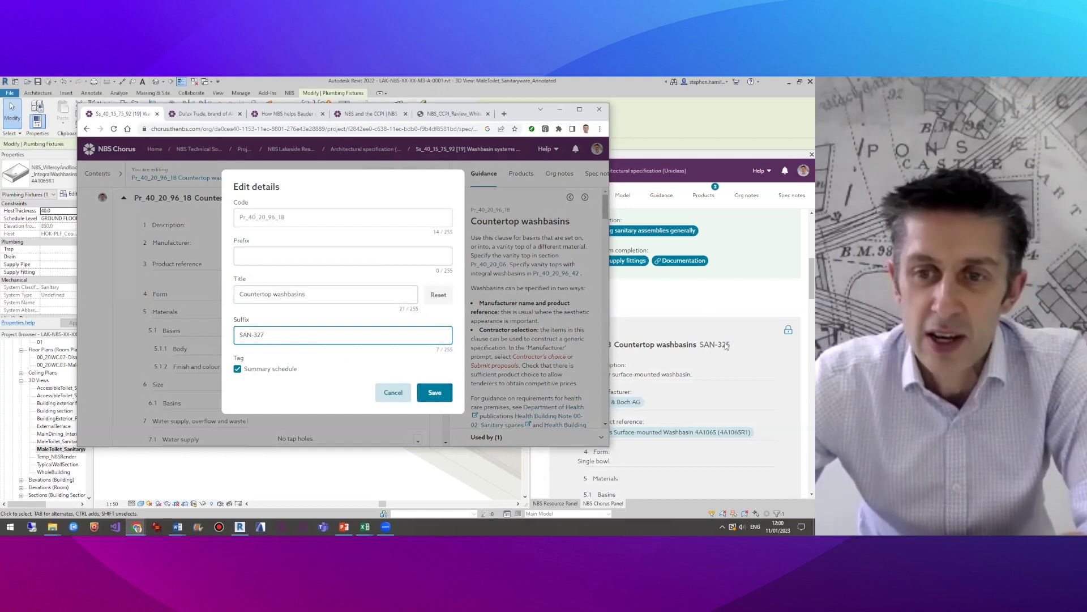
{"action": "left_click", "coordinate": [434, 392]}
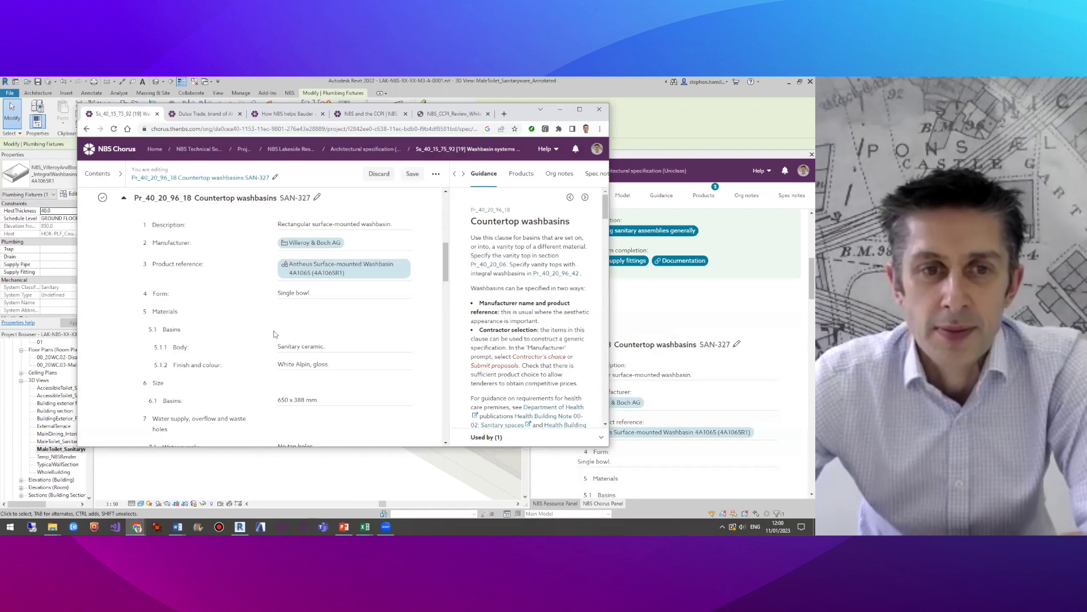
{"action": "left_click", "coordinate": [559, 109]}
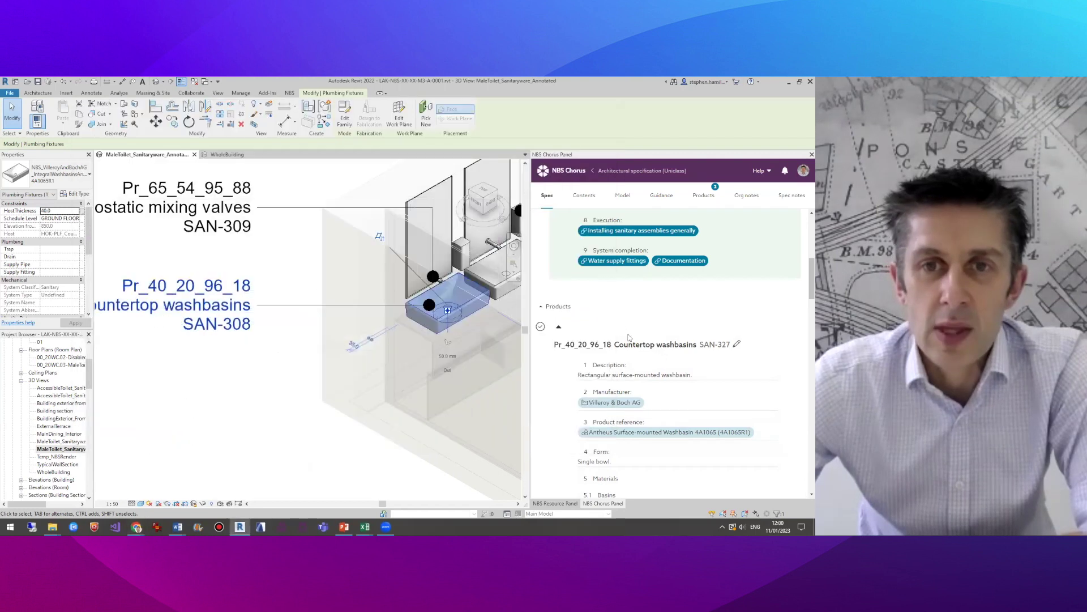
Open the model issues' warnings in Revit's NBS Chorus panel and fix the Countertop washbasins object's mismatched parameters
{"action": "scroll", "coordinate": [647, 372], "scroll_direction": "up", "scroll_amount": 3}
{"action": "scroll", "coordinate": [646, 373], "scroll_direction": "down", "scroll_amount": 2}
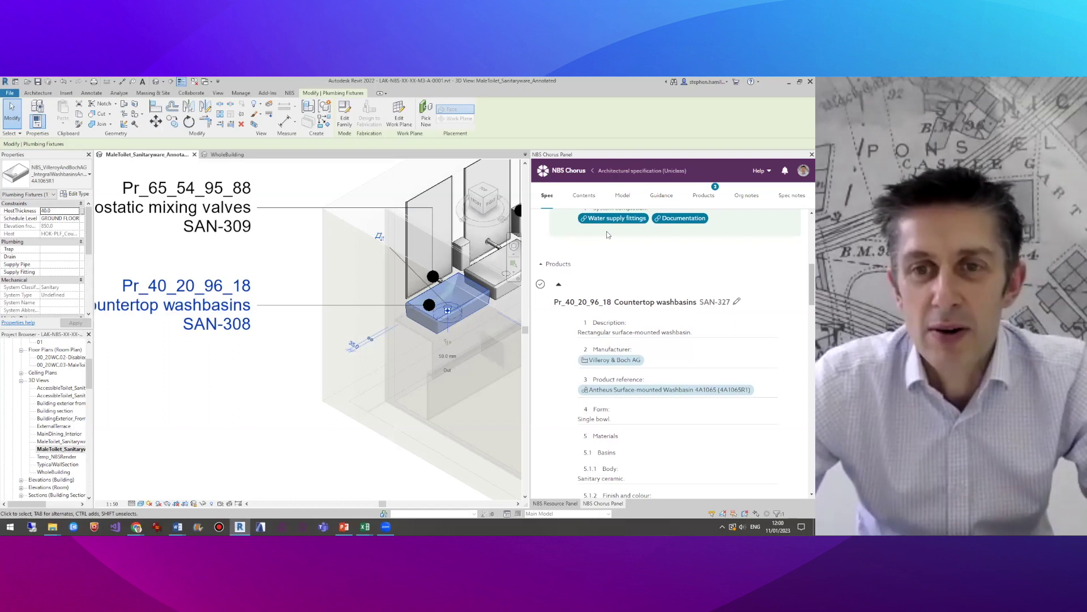
{"action": "left_click", "coordinate": [623, 195]}
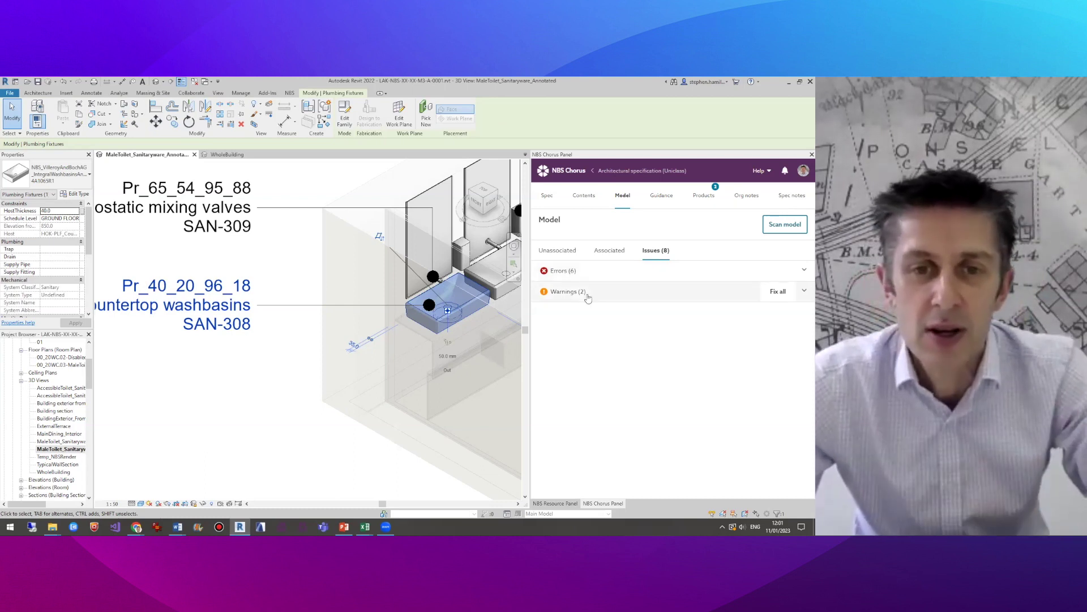
{"action": "left_click", "coordinate": [805, 292]}
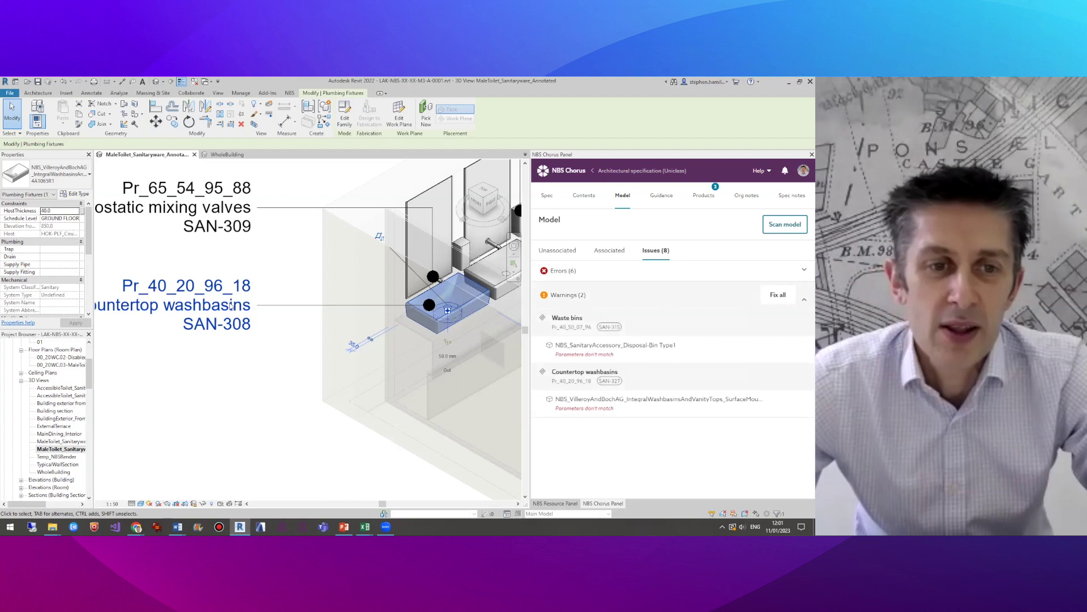
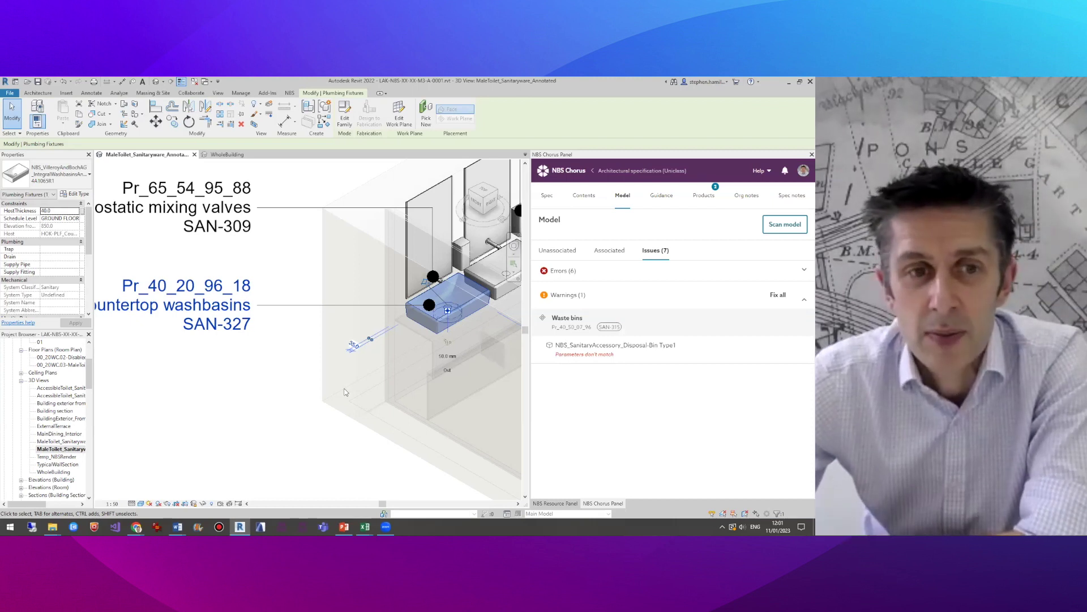
Return to the Countertop washbasins clause and review the product tags across the annotated male toilet 3D view
{"action": "scroll", "coordinate": [328, 361], "scroll_direction": "down", "scroll_amount": 4}
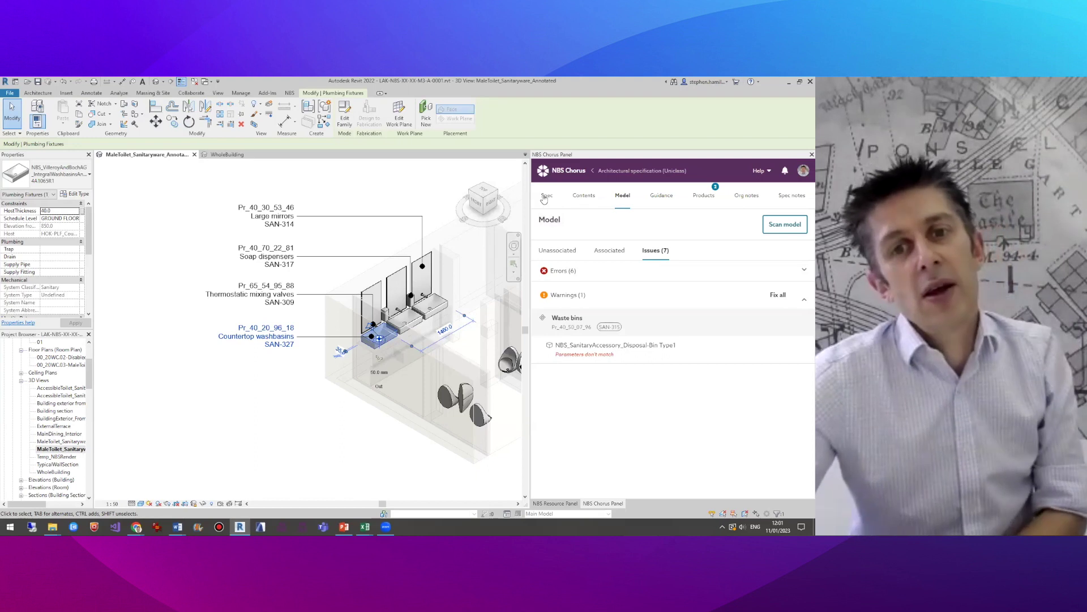
{"action": "left_click", "coordinate": [546, 196]}
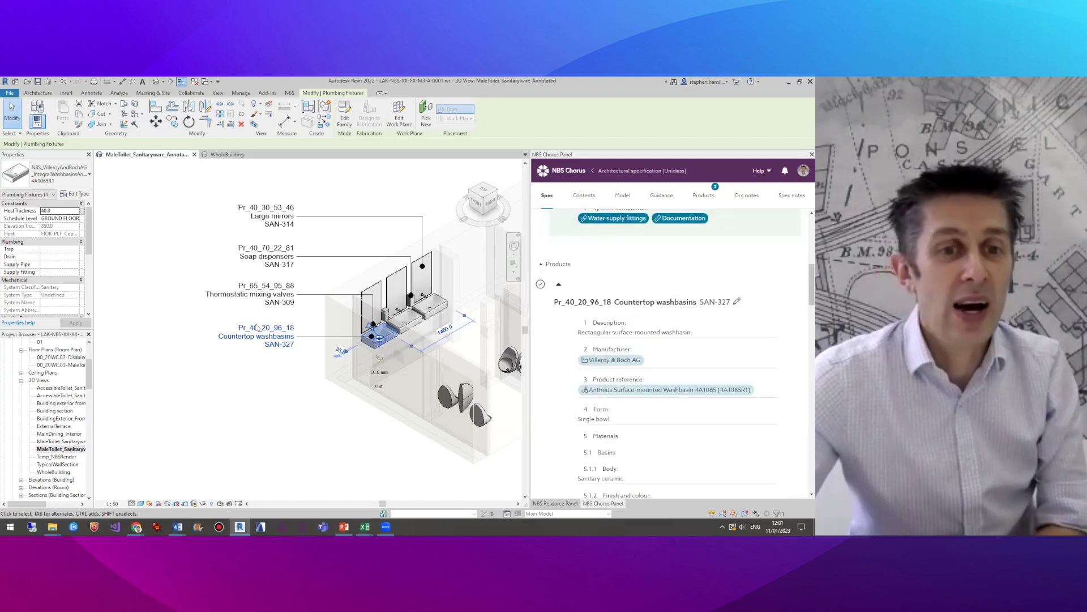
{"action": "left_click_drag", "start_coordinate": [399, 358], "coordinate": [265, 392]}
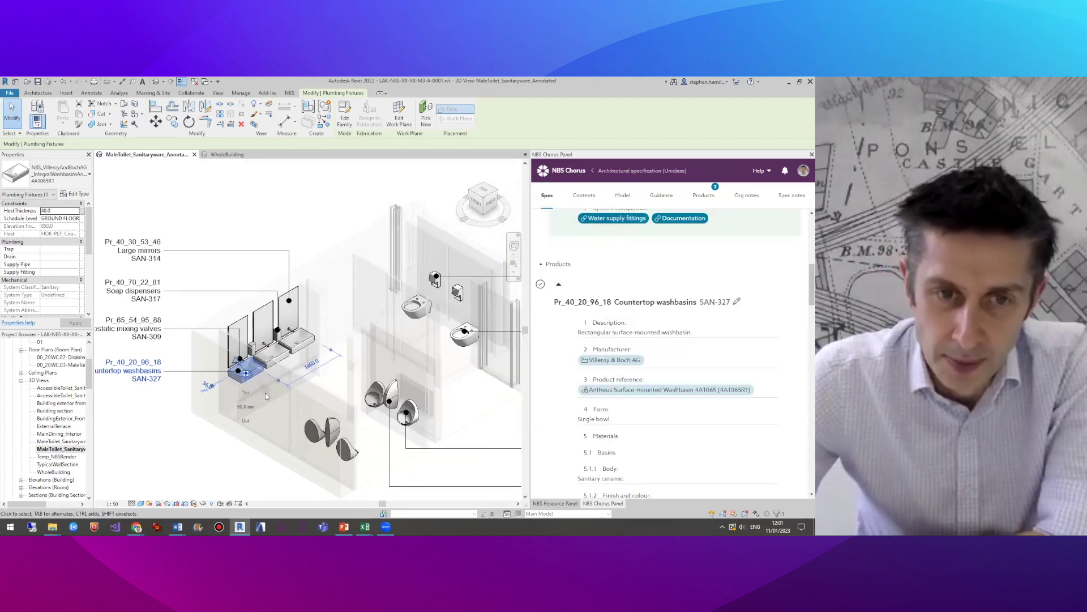
{"action": "scroll", "coordinate": [265, 393], "scroll_direction": "down", "scroll_amount": 2}
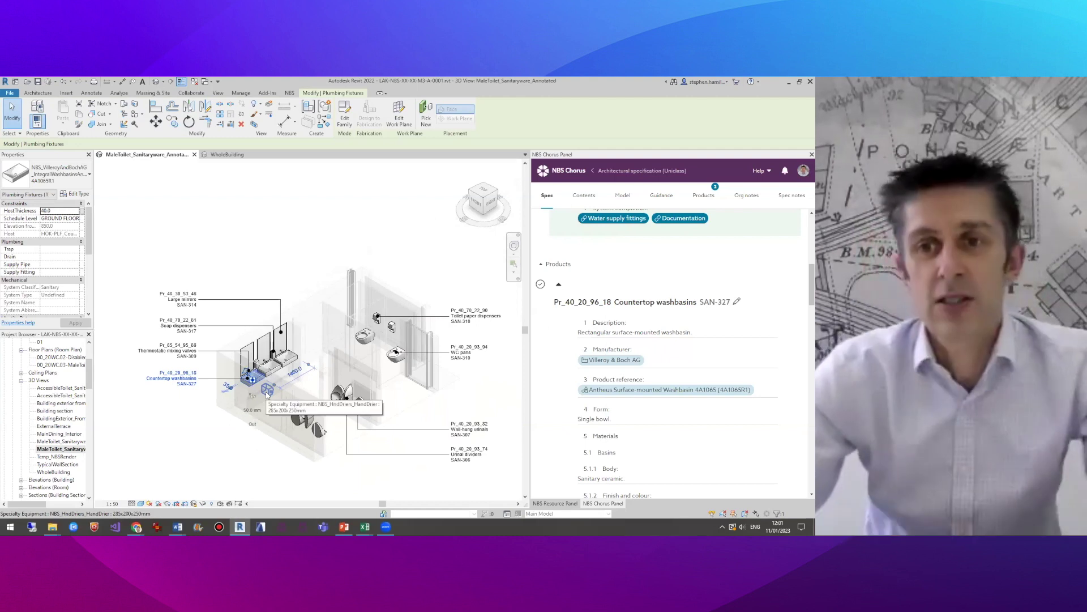
{"action": "scroll", "coordinate": [237, 405], "scroll_direction": "up", "scroll_amount": 2}
{"action": "left_click_drag", "start_coordinate": [215, 418], "coordinate": [225, 378]}
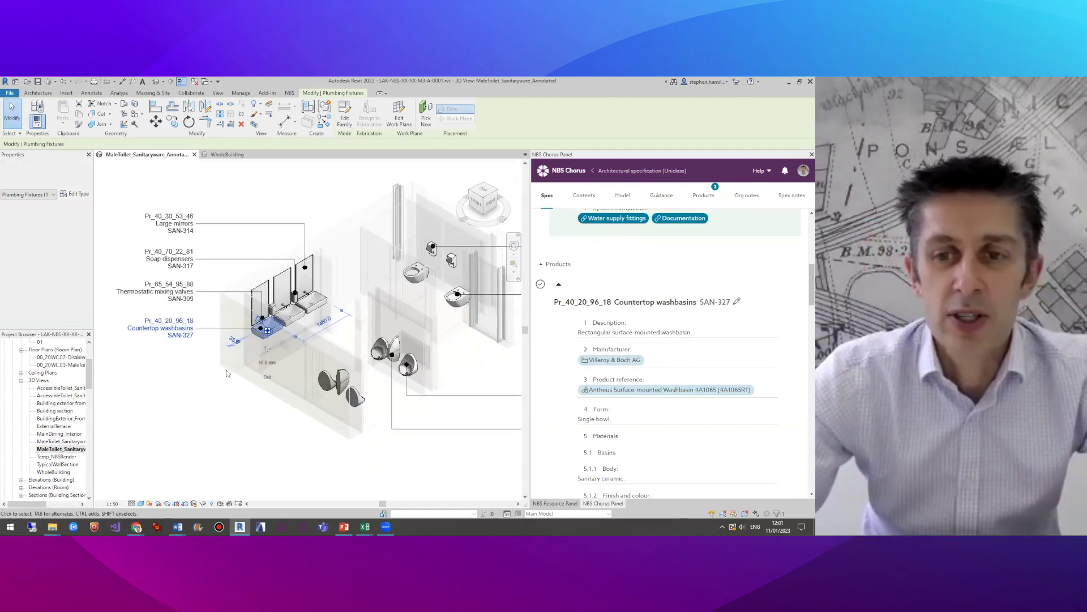
Change the NBS Chorus role for NBS Technical Solutions to Designer and enter with it
{"action": "left_click", "coordinate": [804, 171]}
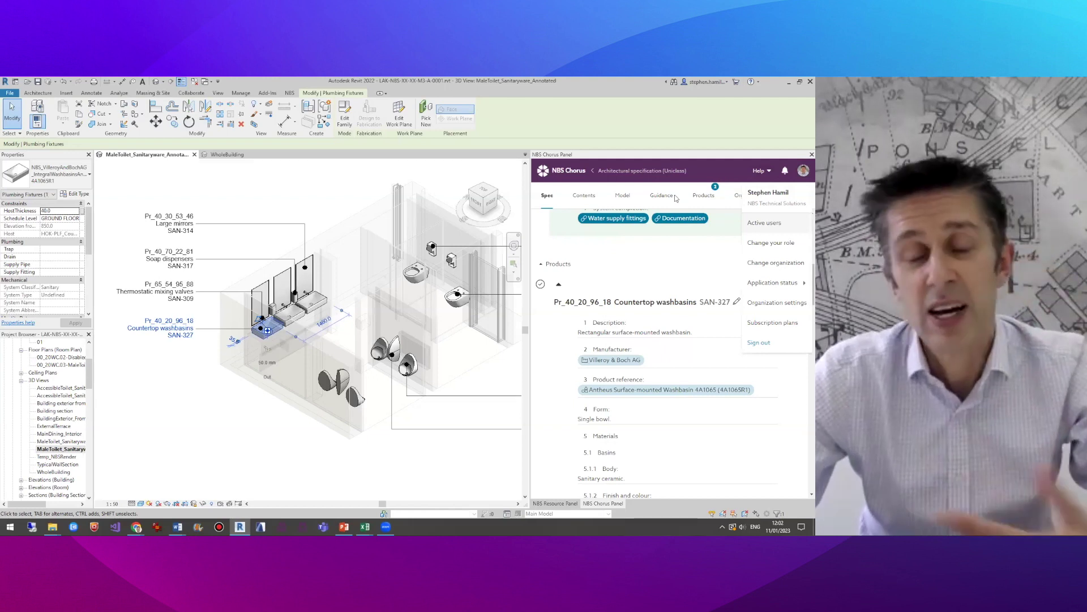
{"action": "left_click", "coordinate": [790, 244]}
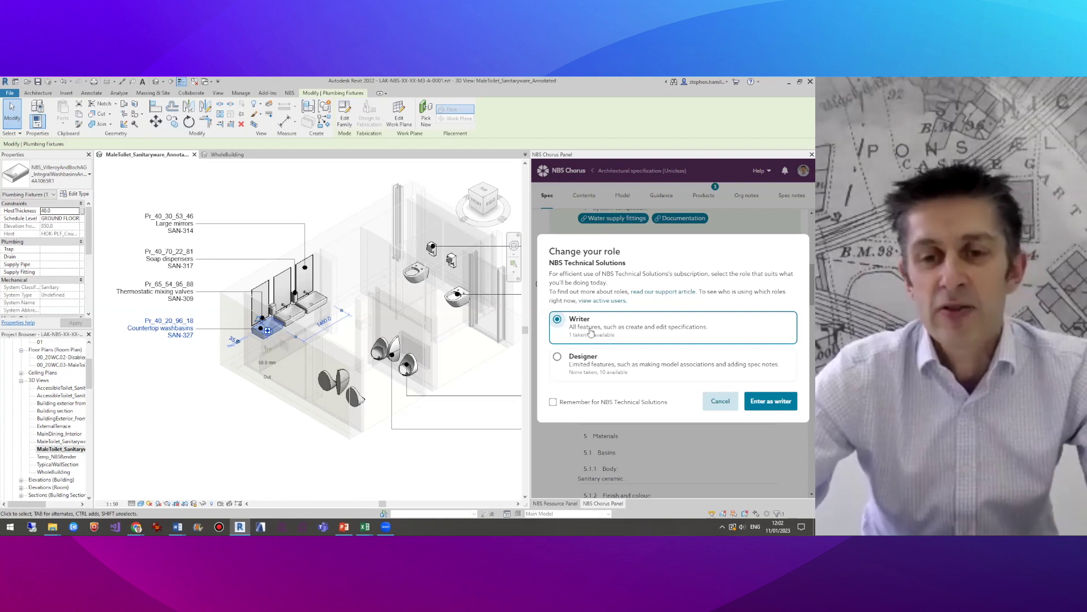
{"action": "left_click", "coordinate": [568, 358]}
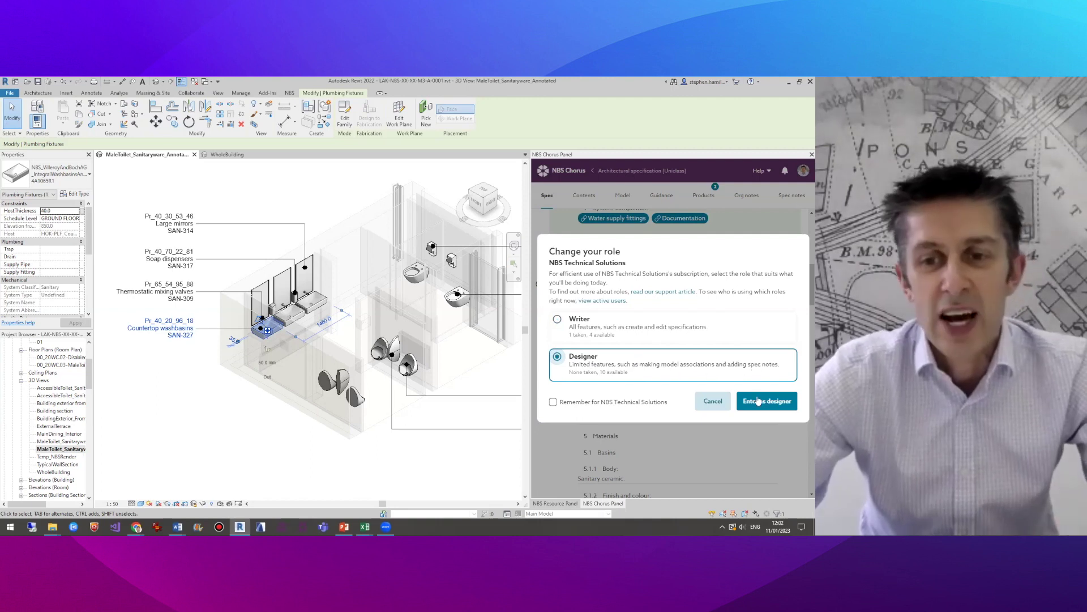
{"action": "left_click", "coordinate": [778, 399]}
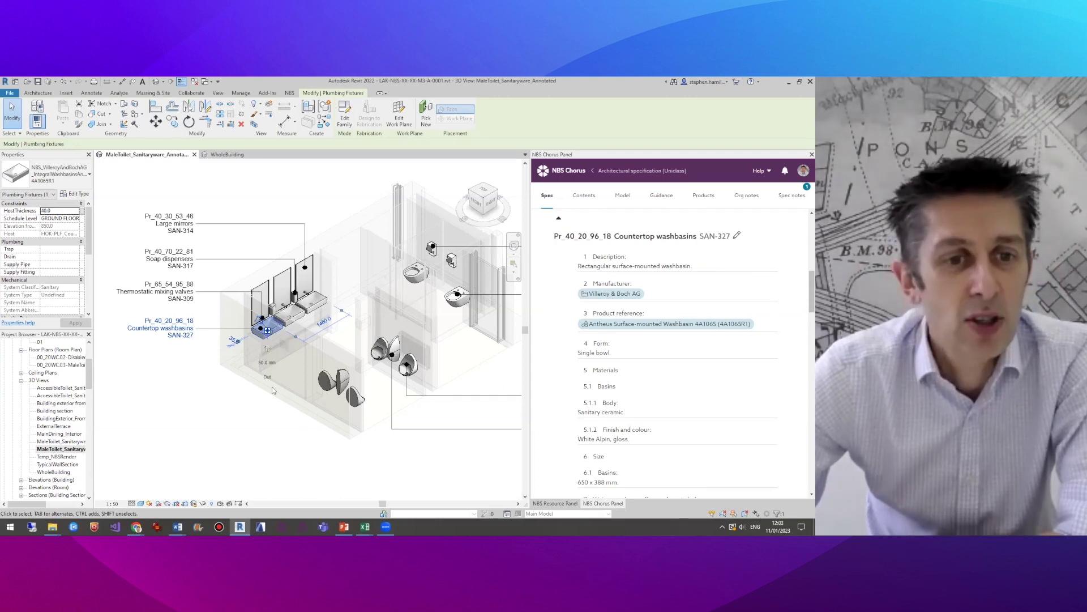
Check the Countertop washbasins clause's Form item as a designer, and look through its guidance, products and spec notes
{"action": "left_click", "coordinate": [637, 351]}
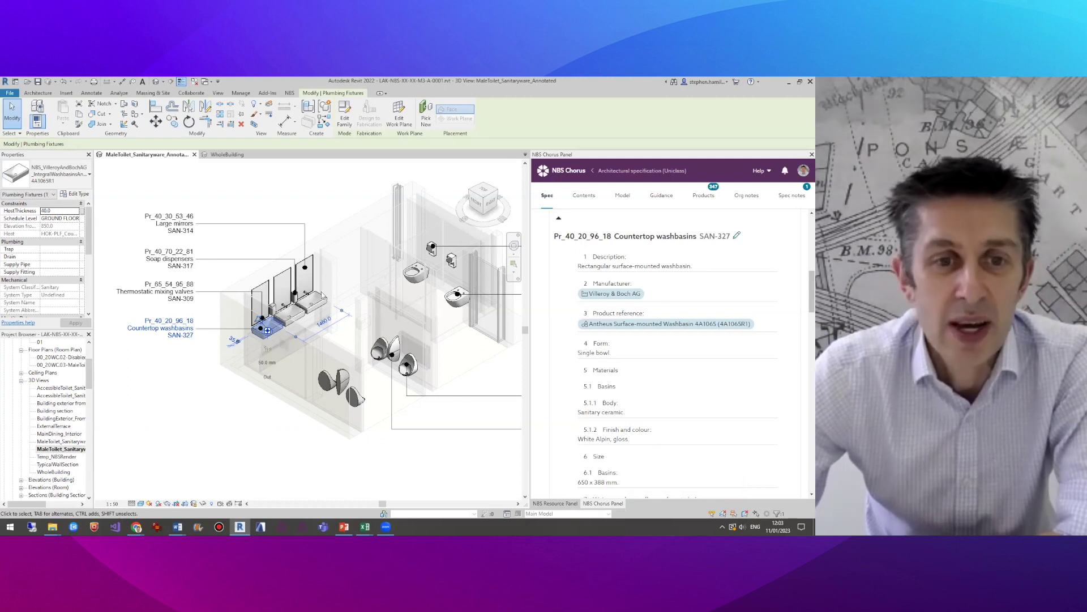
{"action": "left_click", "coordinate": [661, 196]}
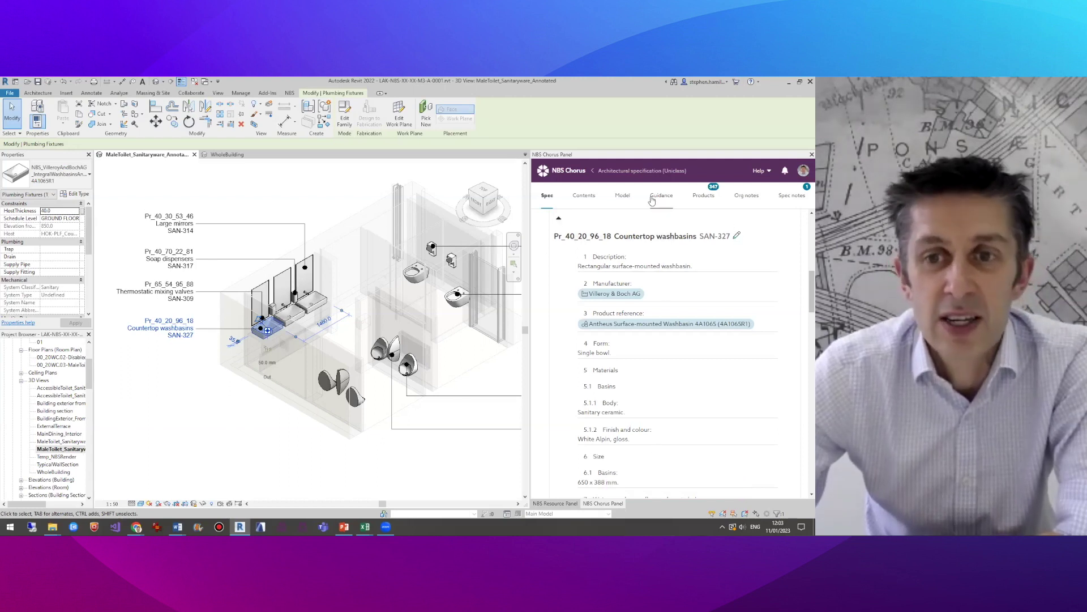
{"action": "left_click", "coordinate": [704, 196]}
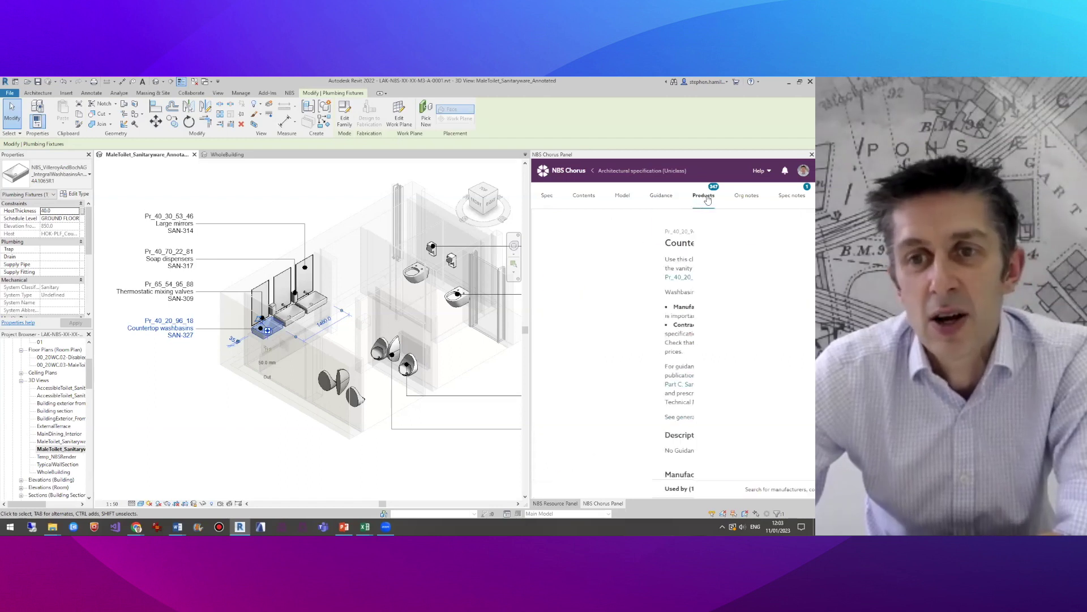
{"action": "left_click", "coordinate": [793, 195]}
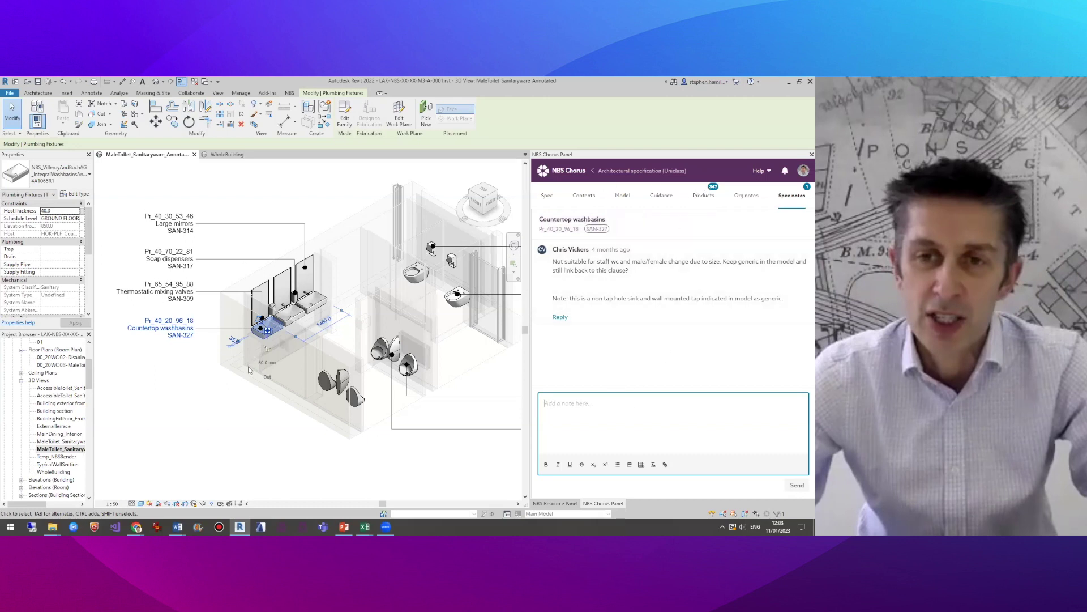
View the list of active users on the organisation's NBS Chorus subscription
{"action": "left_click", "coordinate": [804, 171]}
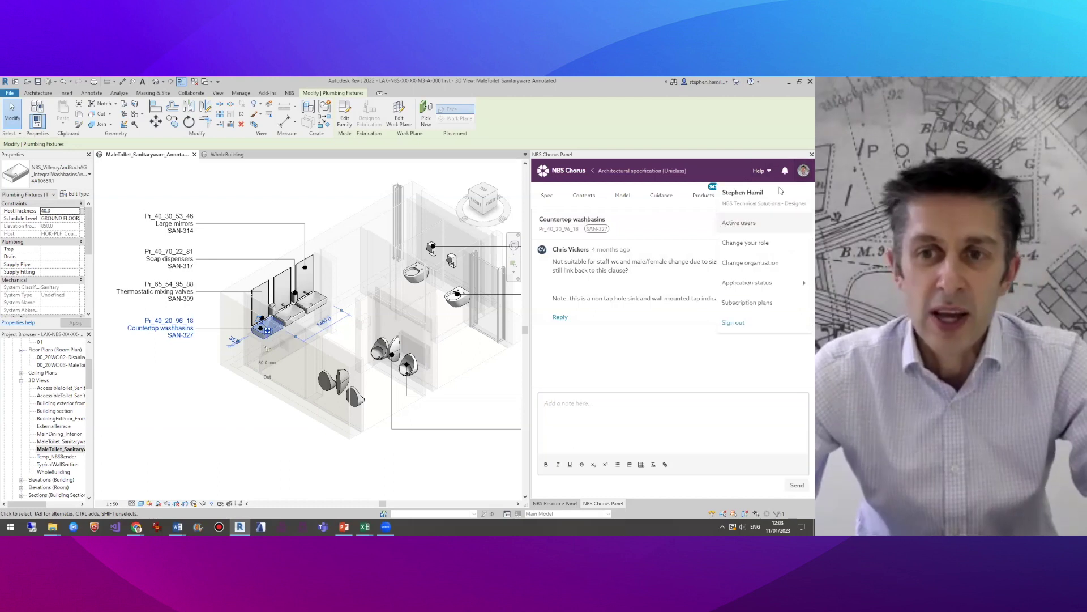
{"action": "left_click", "coordinate": [739, 223]}
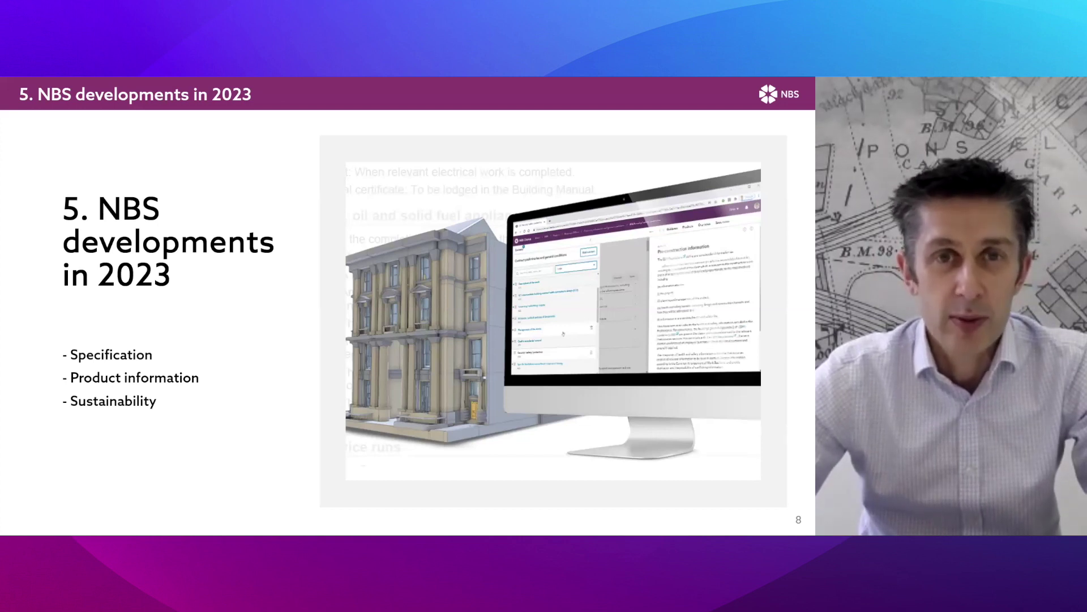
Switch to NBS Chorus in the browser and open the summary of the NBS Lakeside Restaurant project's Architectural specification (Uniclass)
{"action": "key", "text": "alt+Tab"}
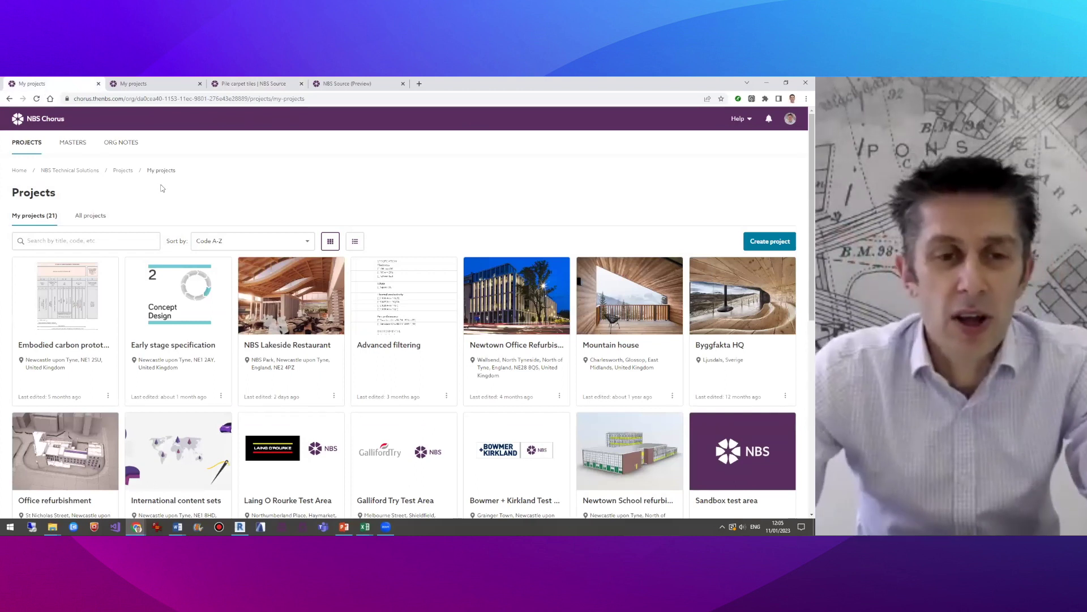
{"action": "left_click", "coordinate": [271, 319]}
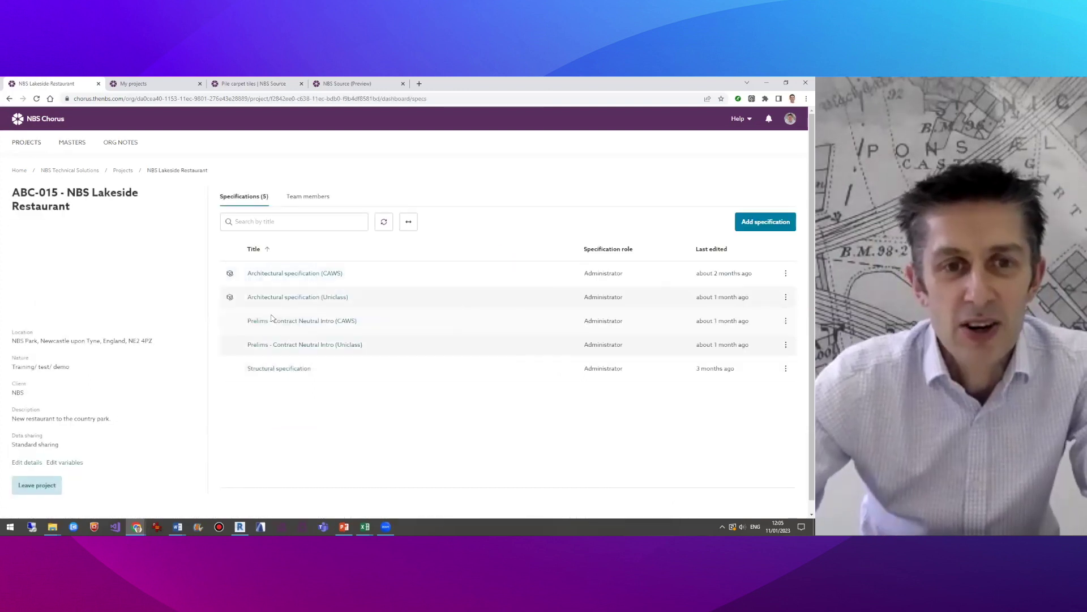
{"action": "left_click", "coordinate": [289, 298]}
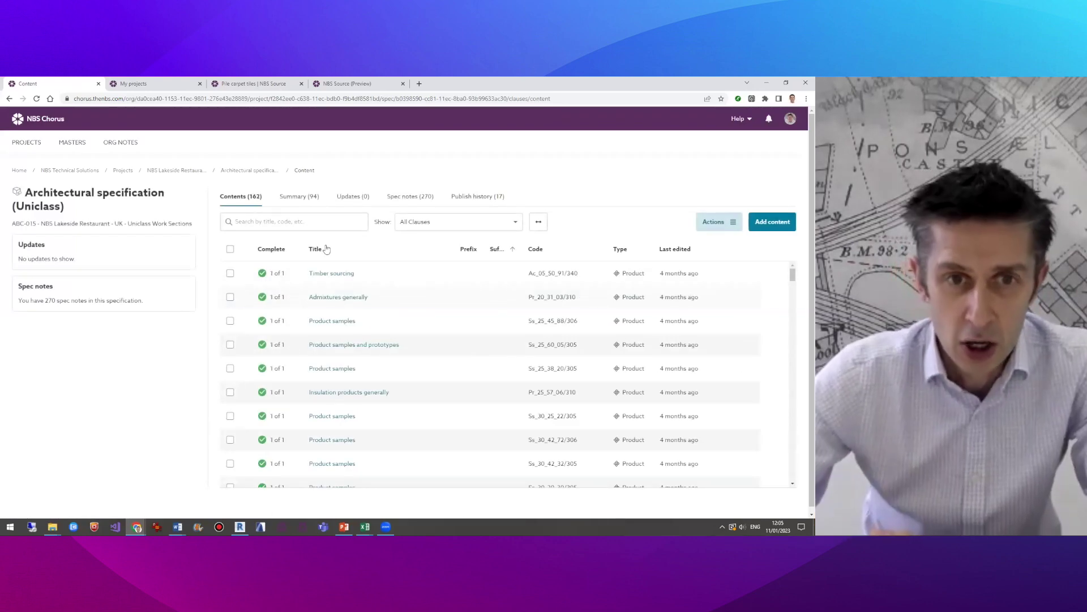
{"action": "left_click", "coordinate": [308, 198]}
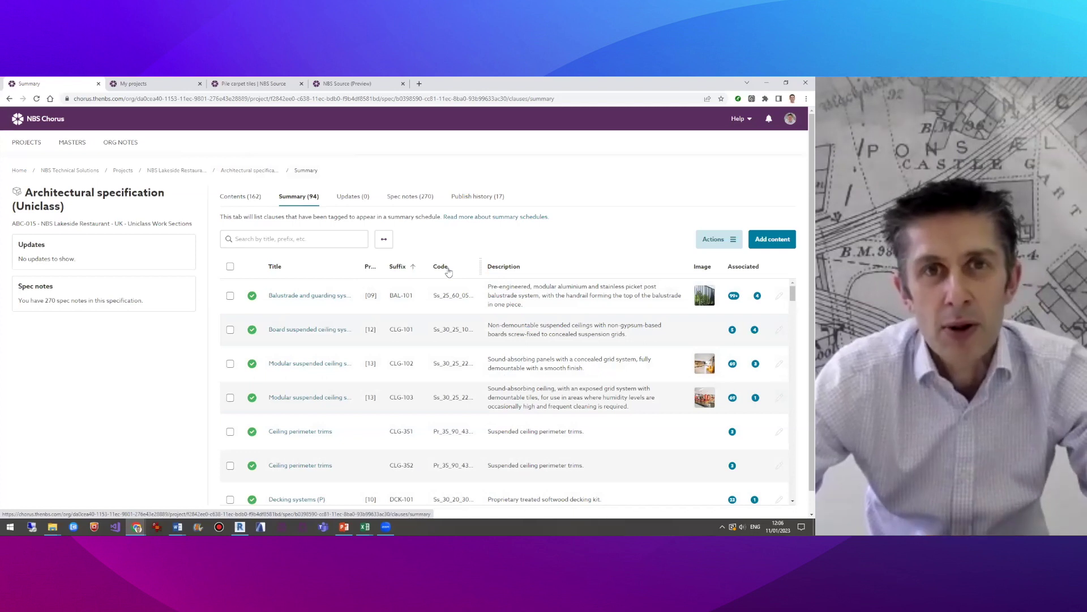
Filter the specification's summary schedule by "SAN-" to examine the sanitary system and product clauses
{"action": "left_click", "coordinate": [252, 240]}
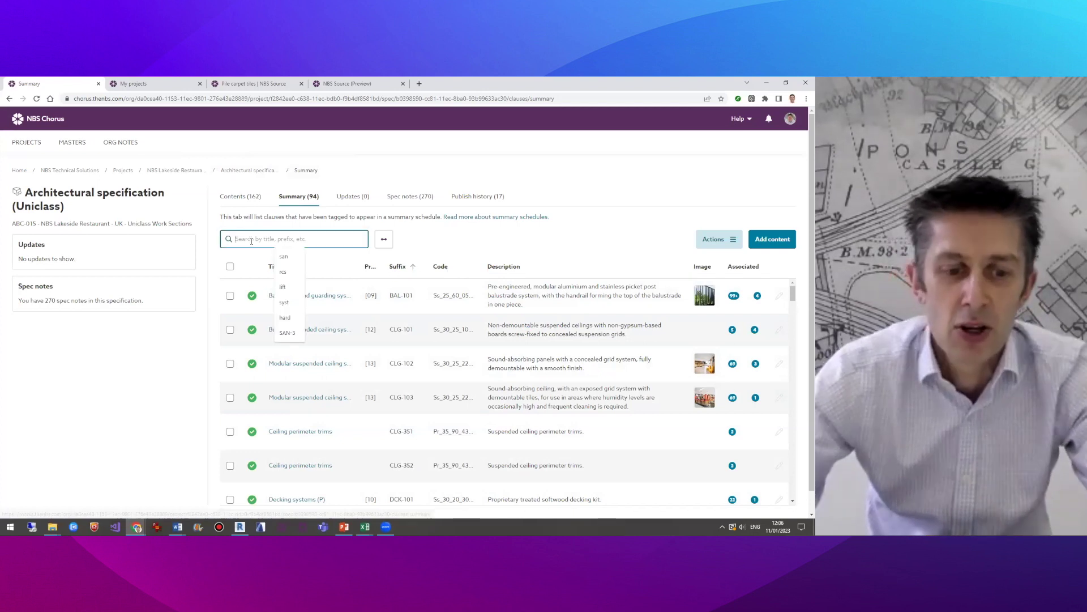
{"action": "type", "text": "SAN-"}
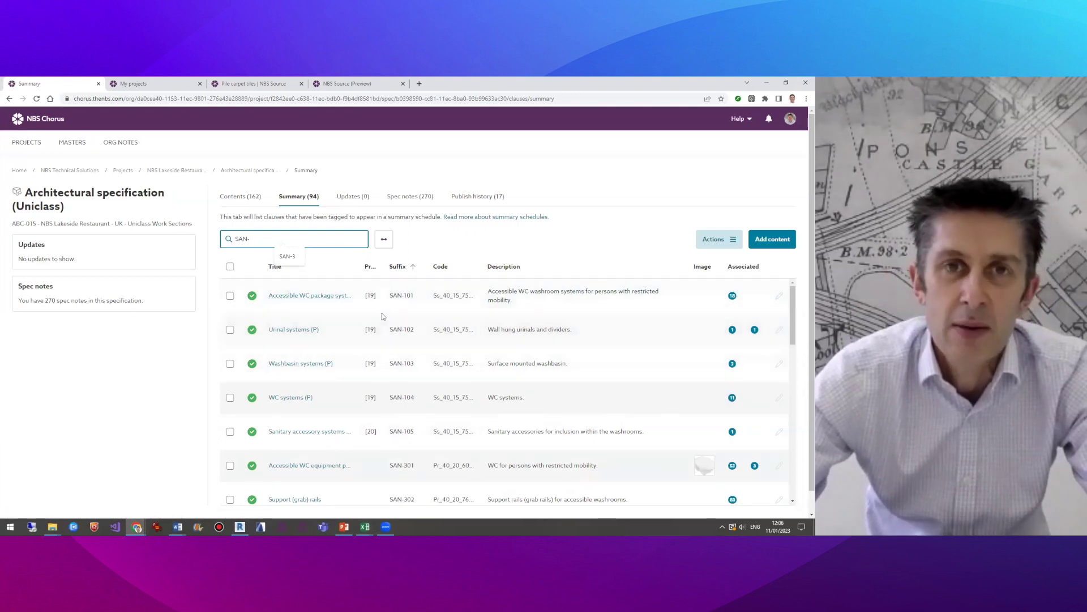
{"action": "left_click_drag", "start_coordinate": [255, 238], "coordinate": [216, 245]}
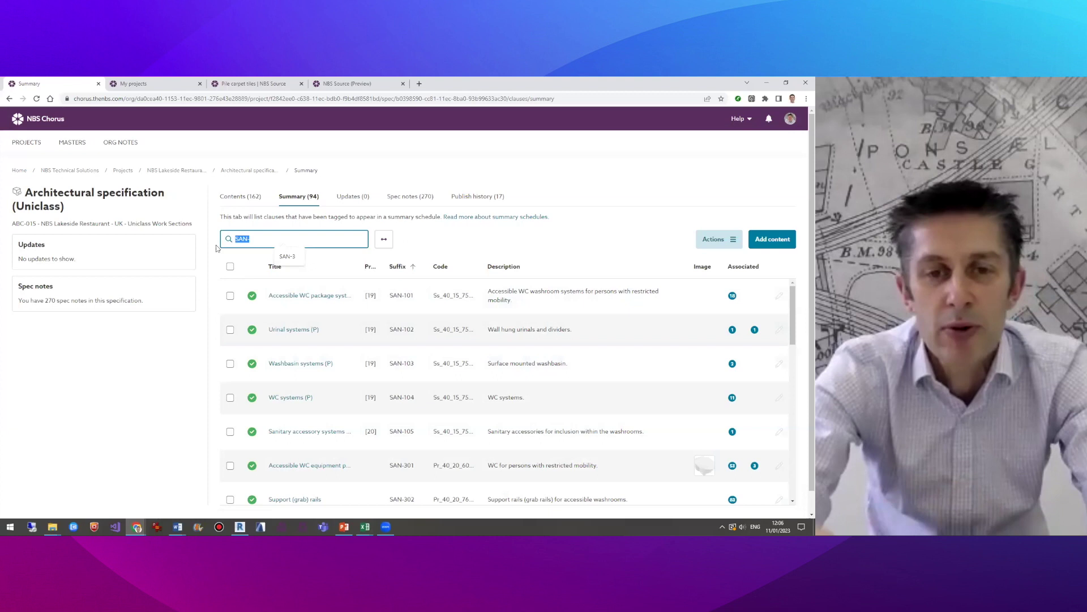
{"action": "key", "text": "Right"}
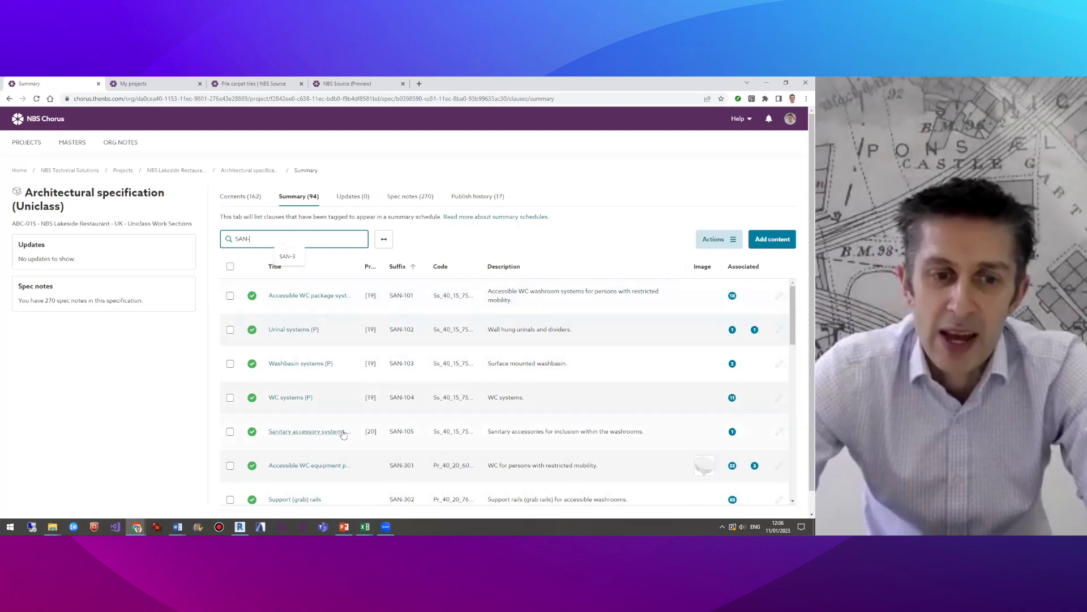
Switch to Revit to check the tagged model, and go back to the browser's NBS Chorus window to open the projects list
{"action": "mouse_move", "coordinate": [240, 527]}
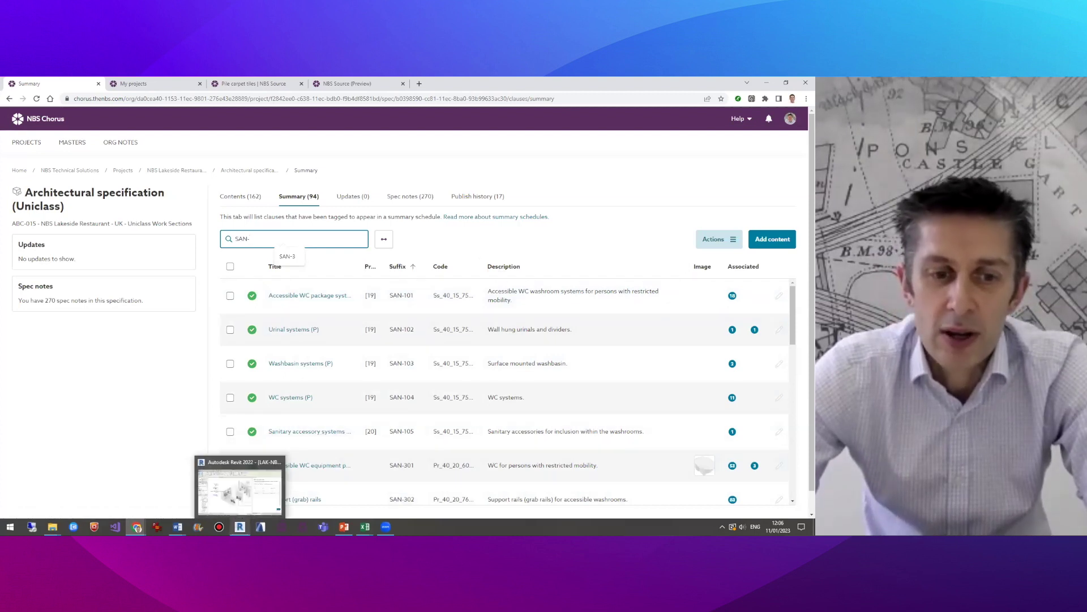
{"action": "left_click", "coordinate": [245, 504]}
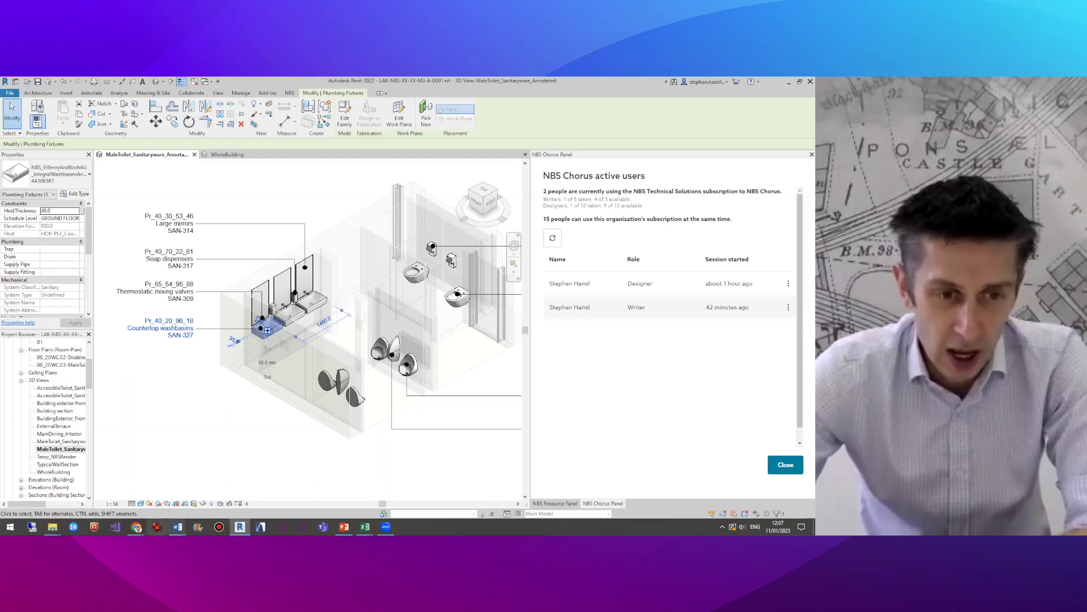
{"action": "mouse_move", "coordinate": [136, 527]}
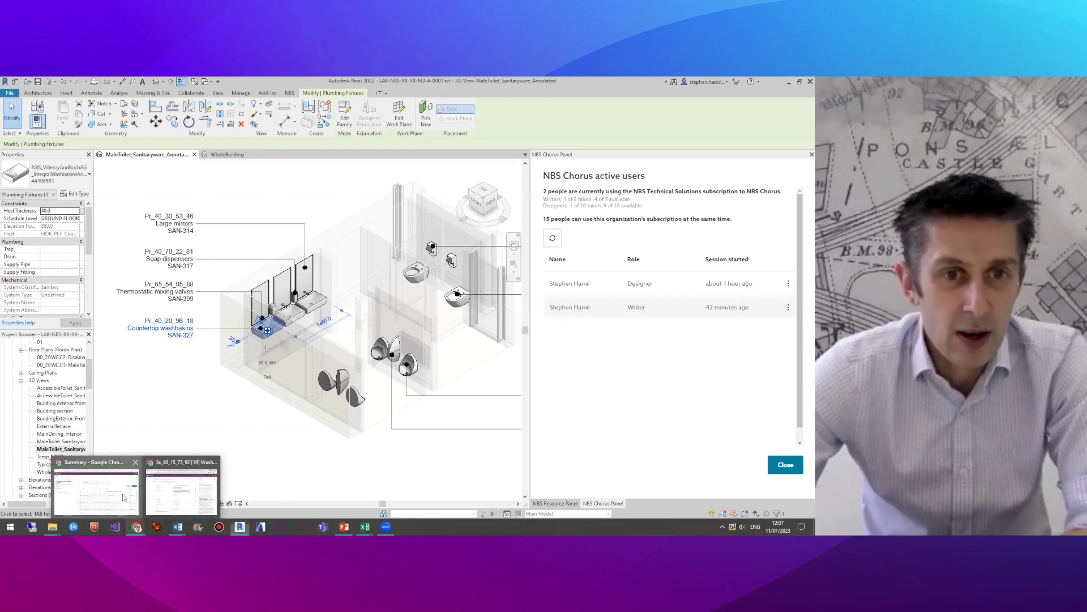
{"action": "left_click", "coordinate": [97, 488]}
{"action": "left_click", "coordinate": [125, 172]}
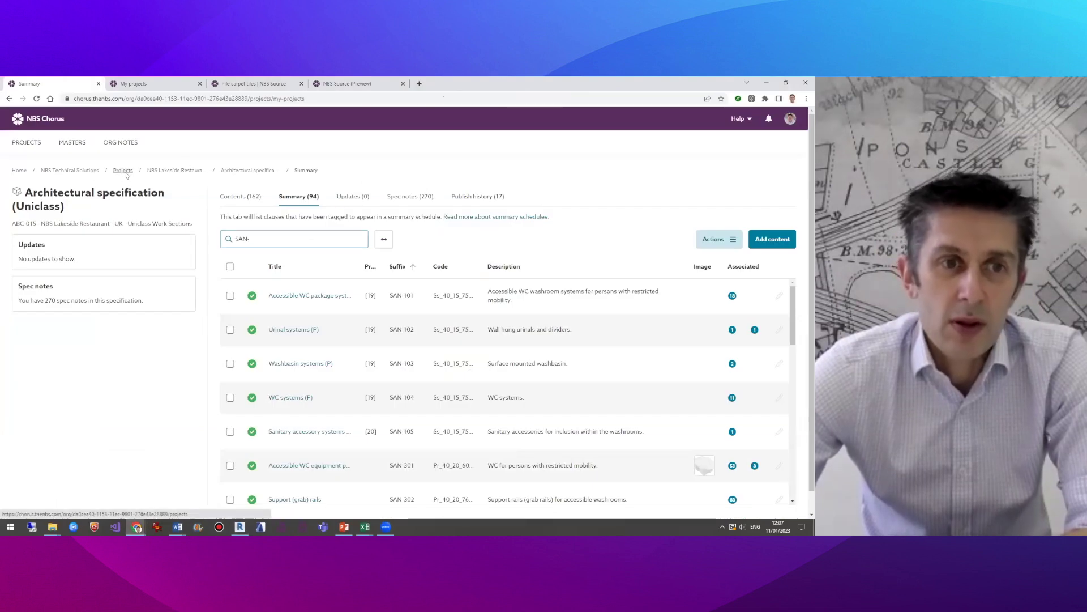